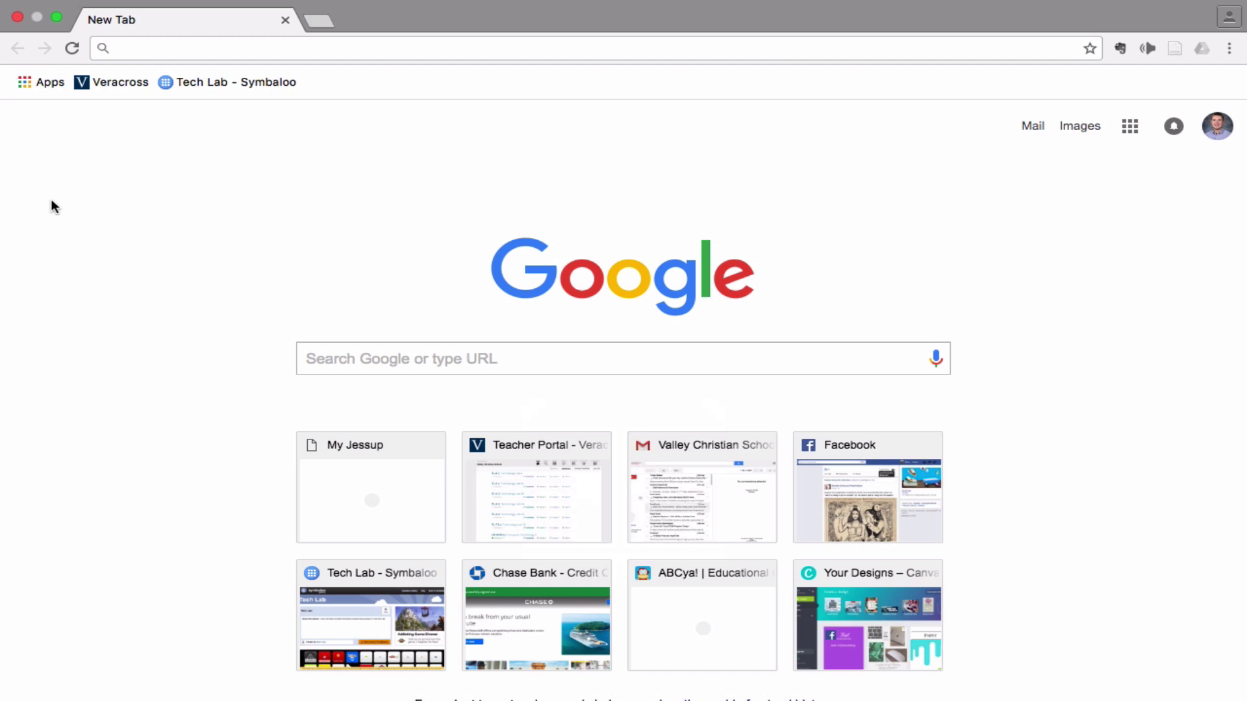
Start a new site in Google Sites and name it "test band"
click(1128, 129)
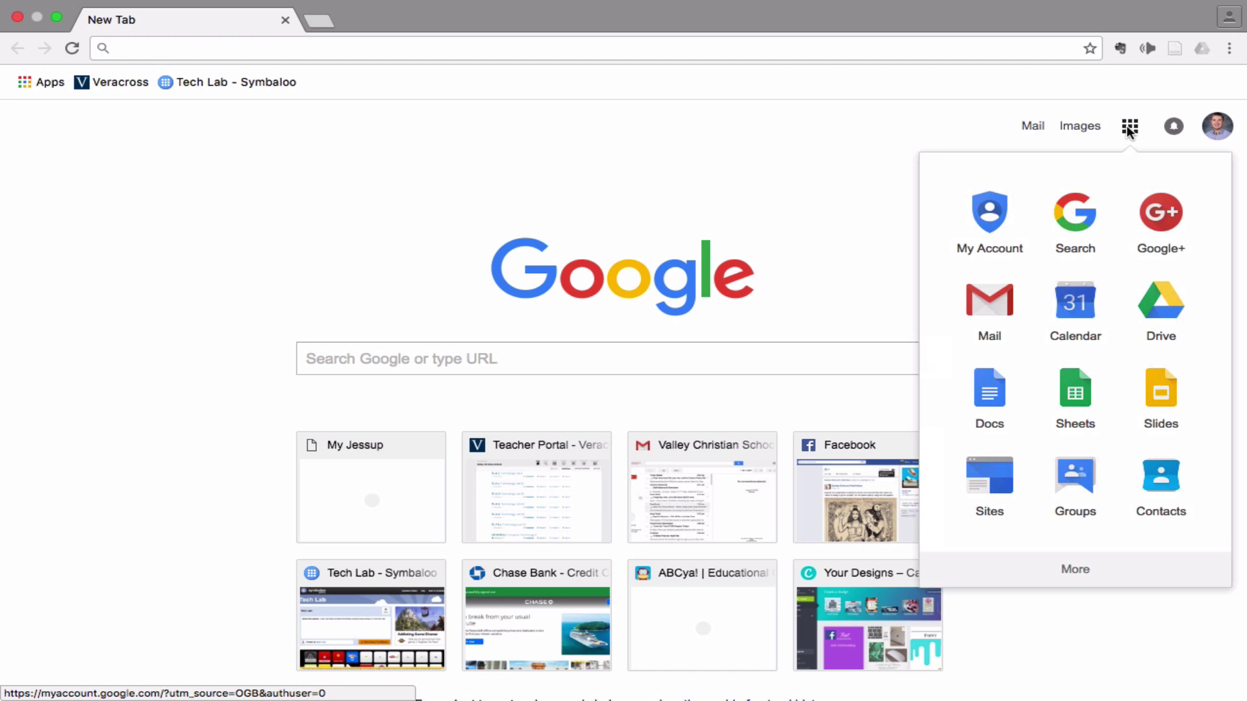
click(976, 466)
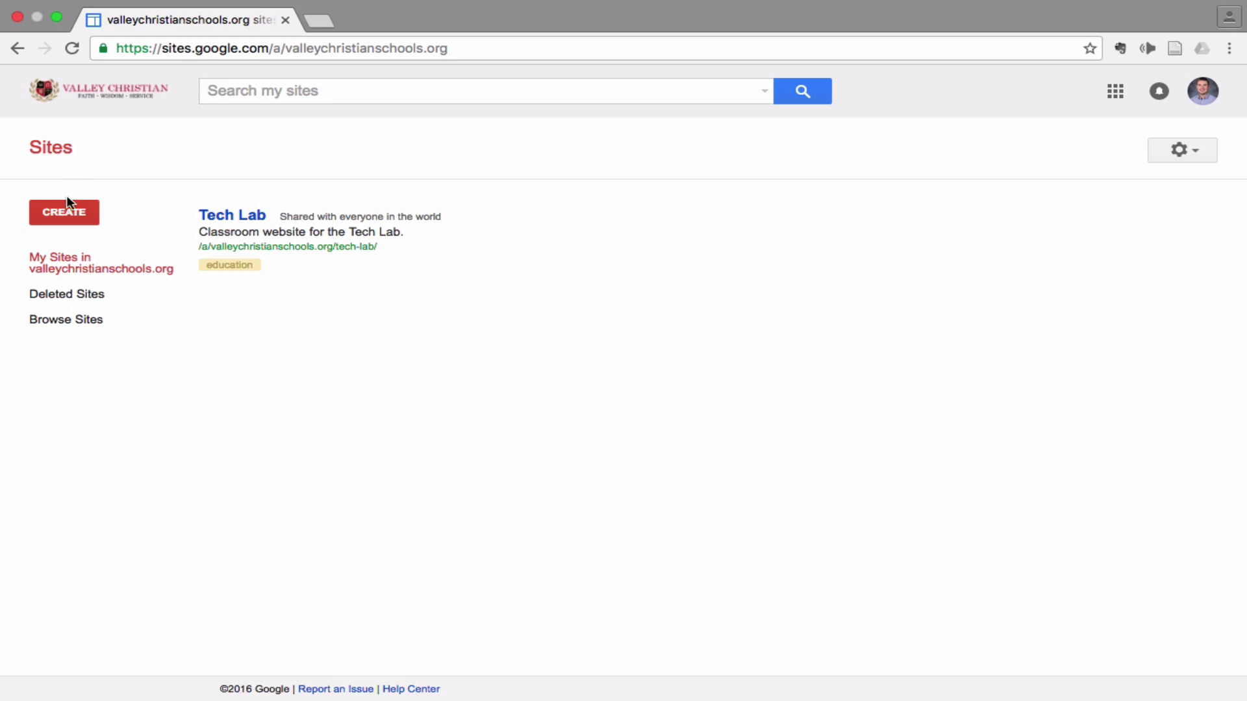
click(68, 211)
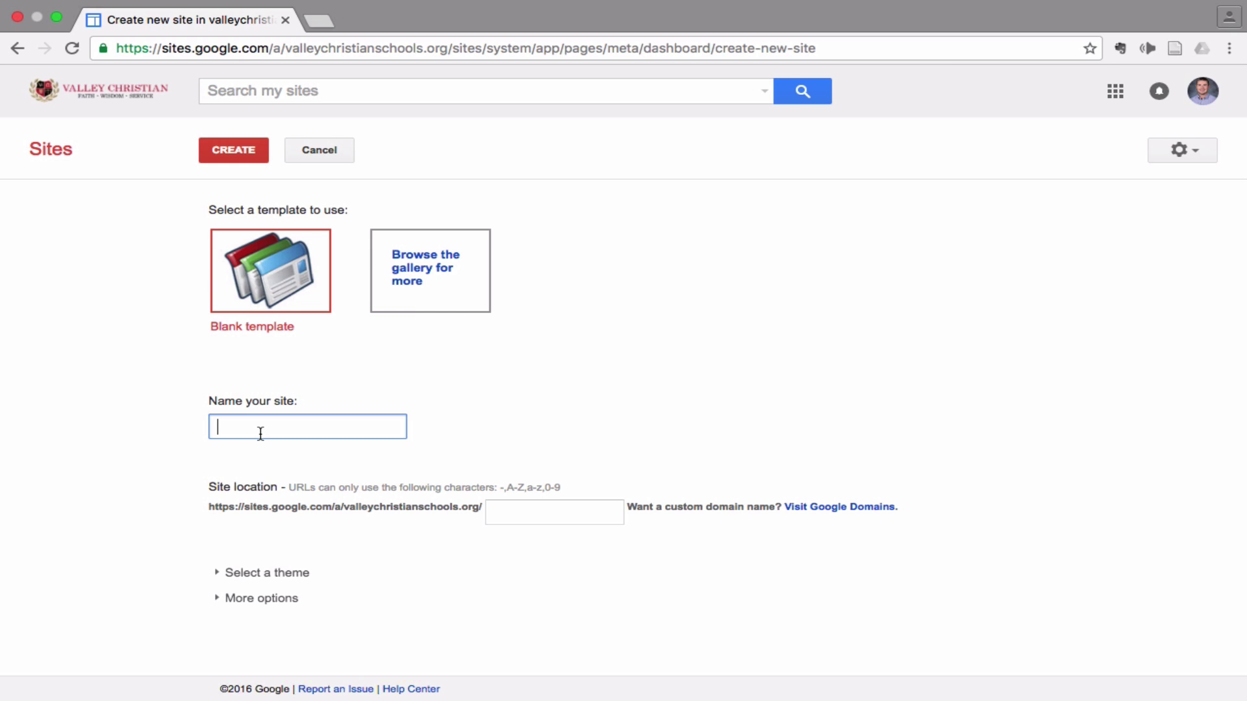
text(test na)
key(BackSpace)
key(BackSpace)
text(band)
Choose the Company Website template from the Business collaboration category of the public template gallery and create the site with it
click(430, 267)
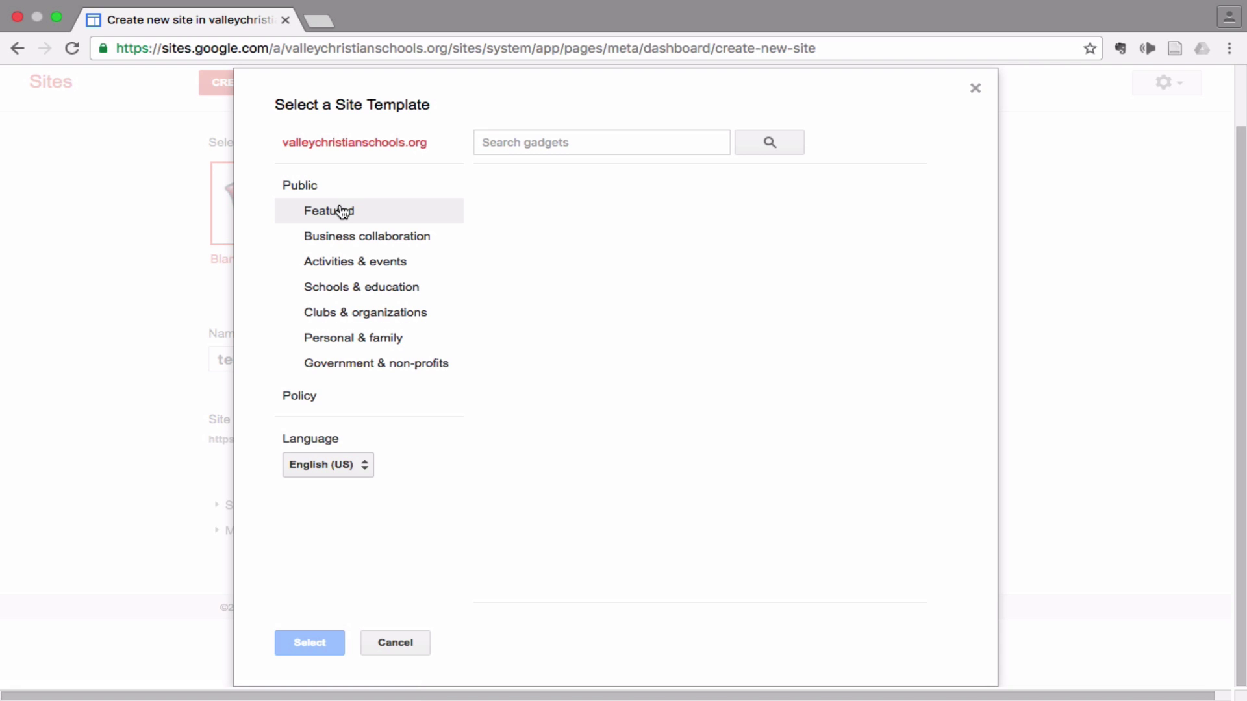
click(342, 210)
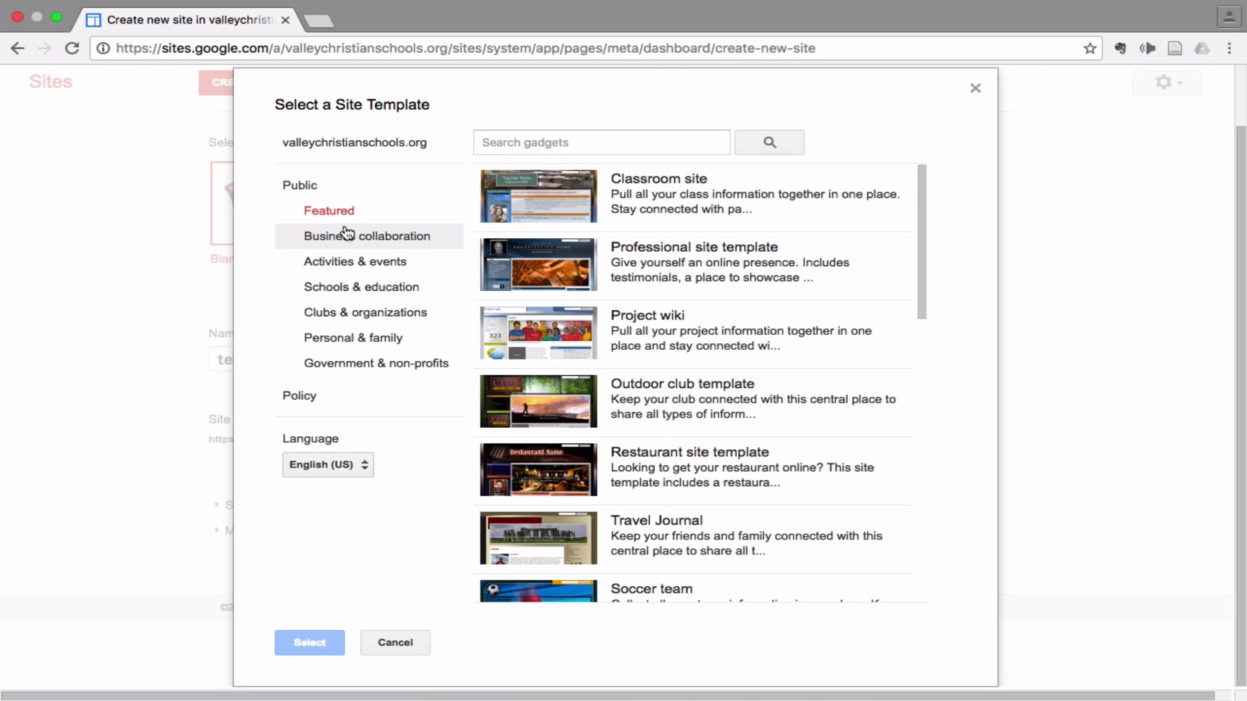
scroll(559, 305, down, 3)
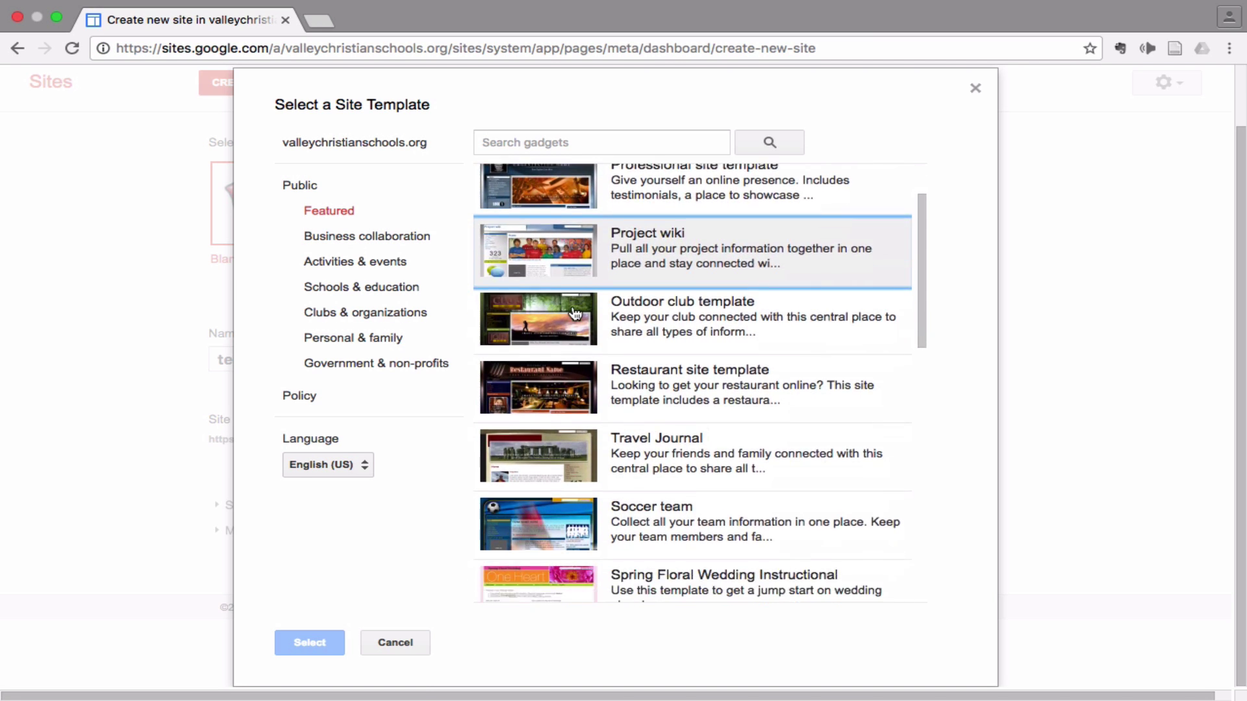
scroll(575, 313, down, 10)
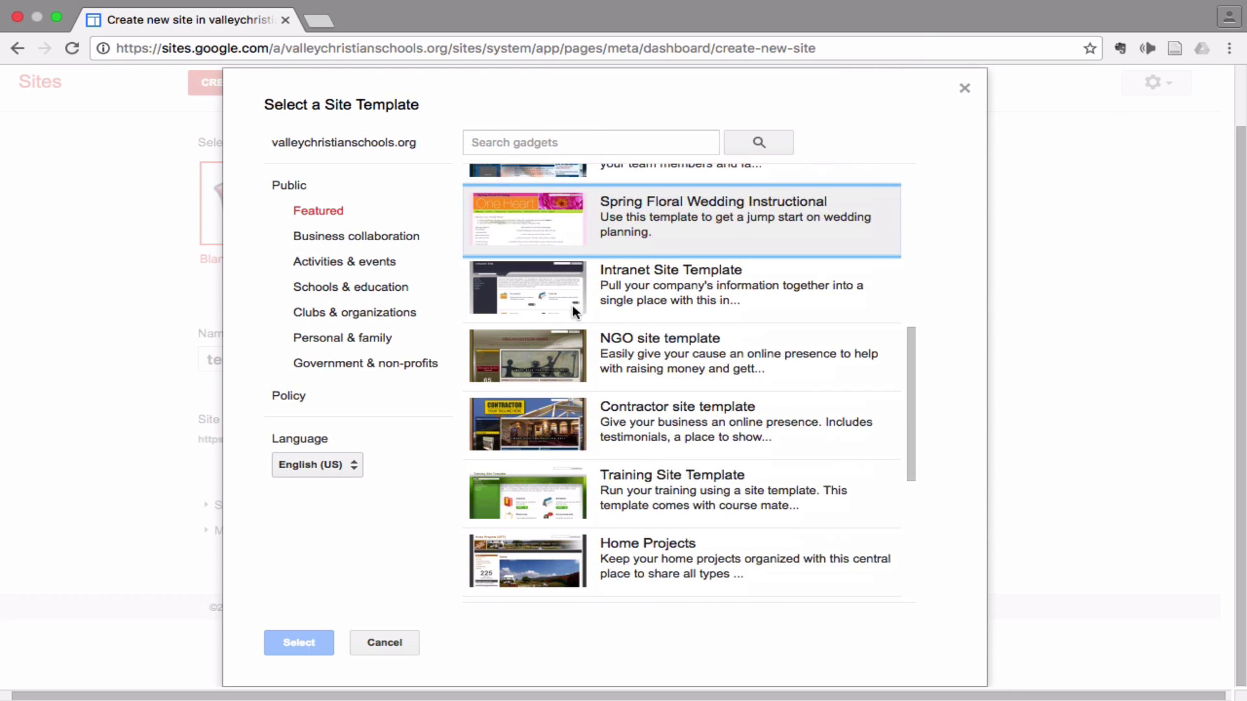
scroll(519, 260, up, 7)
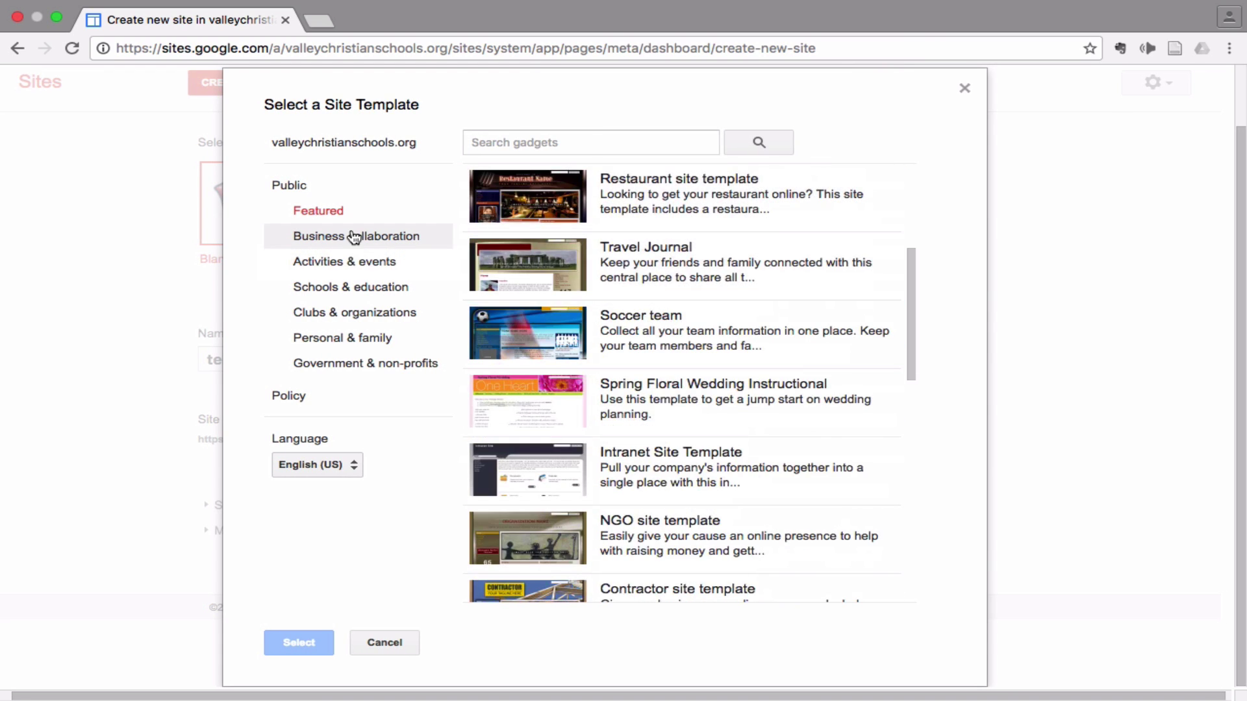
click(368, 242)
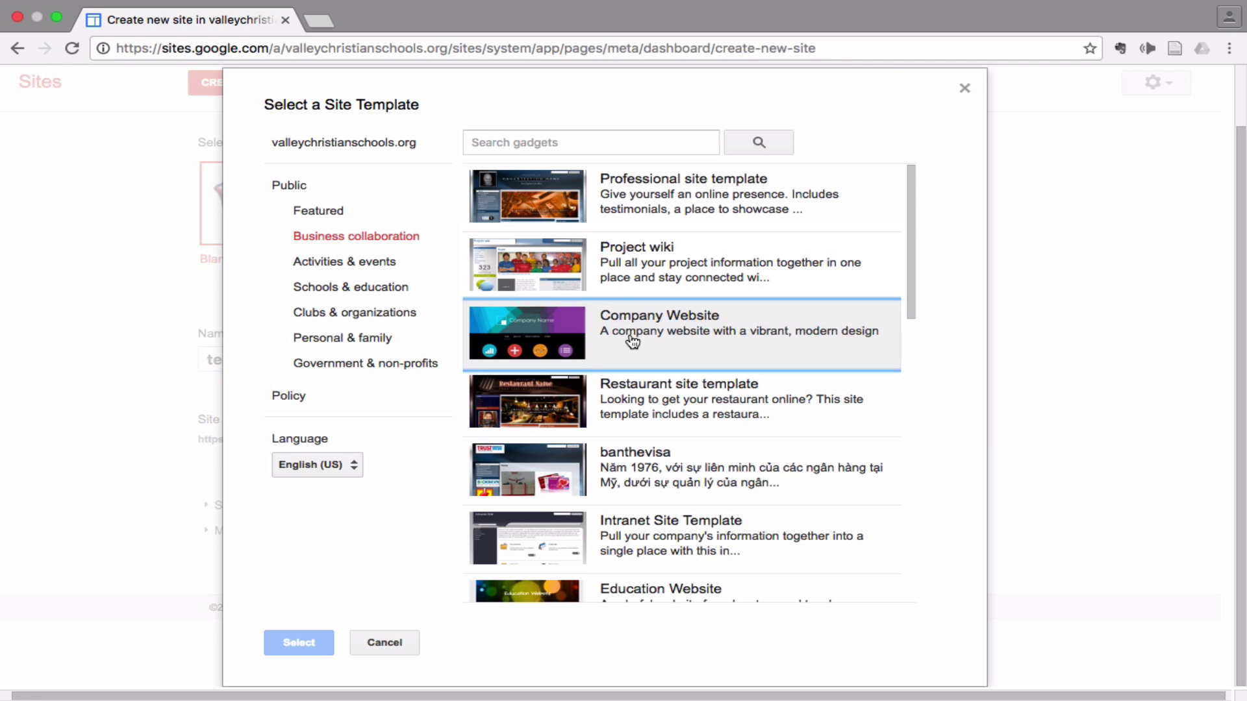
click(588, 330)
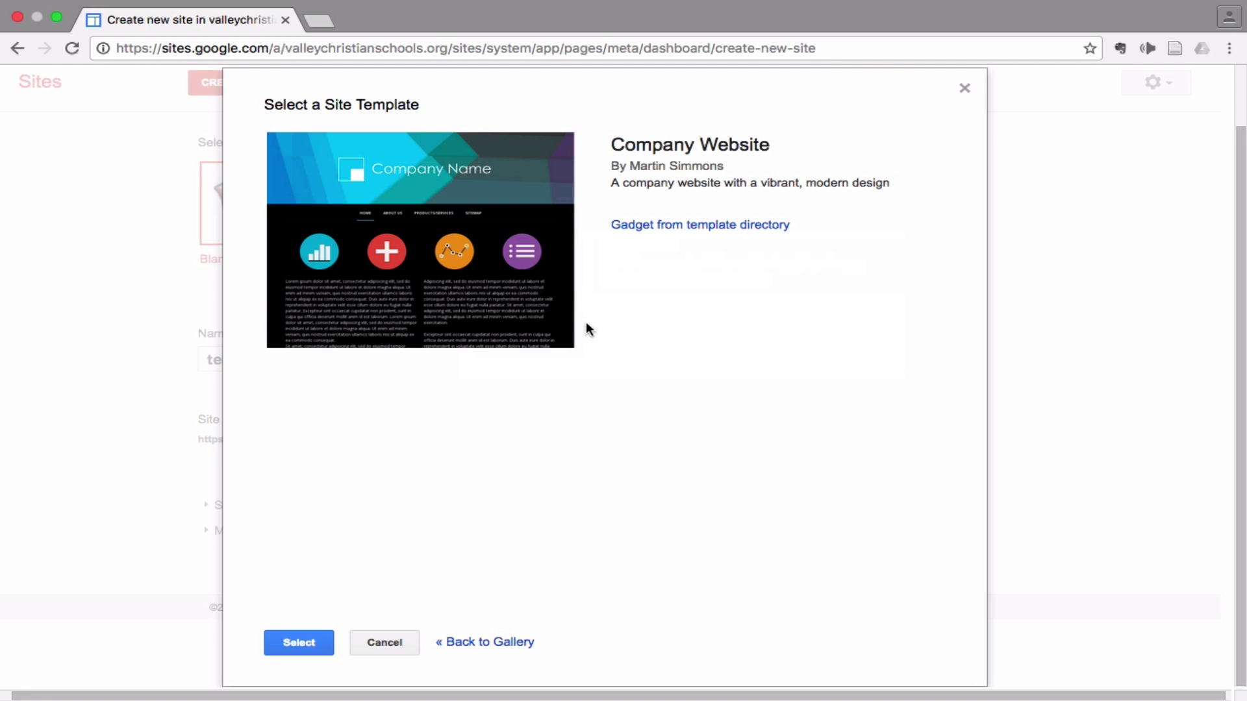
click(298, 643)
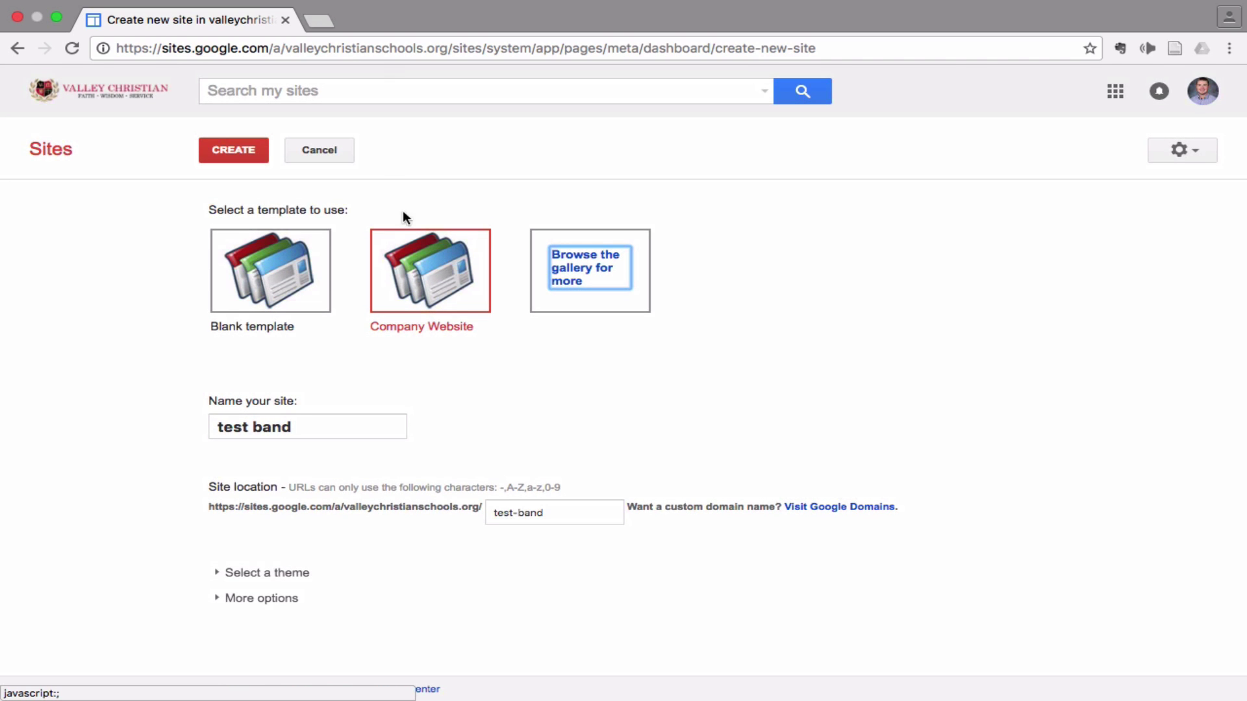
click(221, 150)
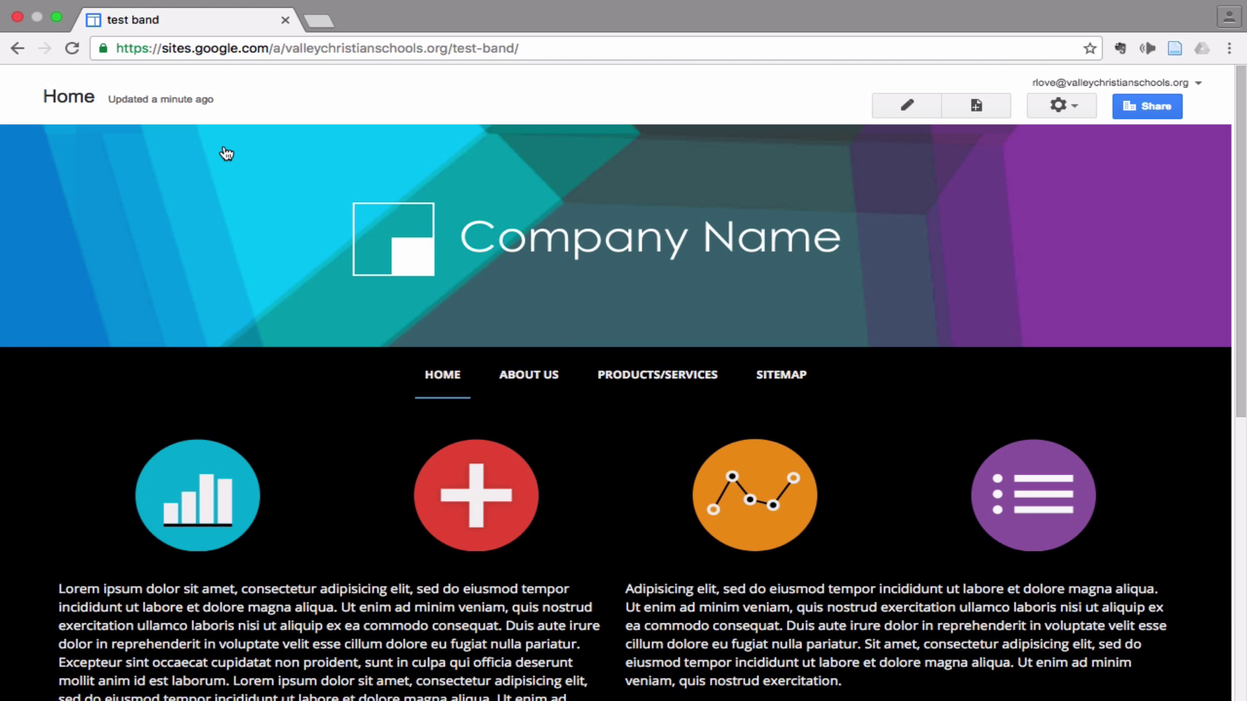
Look over the new site's home page, view its About Us and Sitemap pages, and return to Home
scroll(590, 443, down, 6)
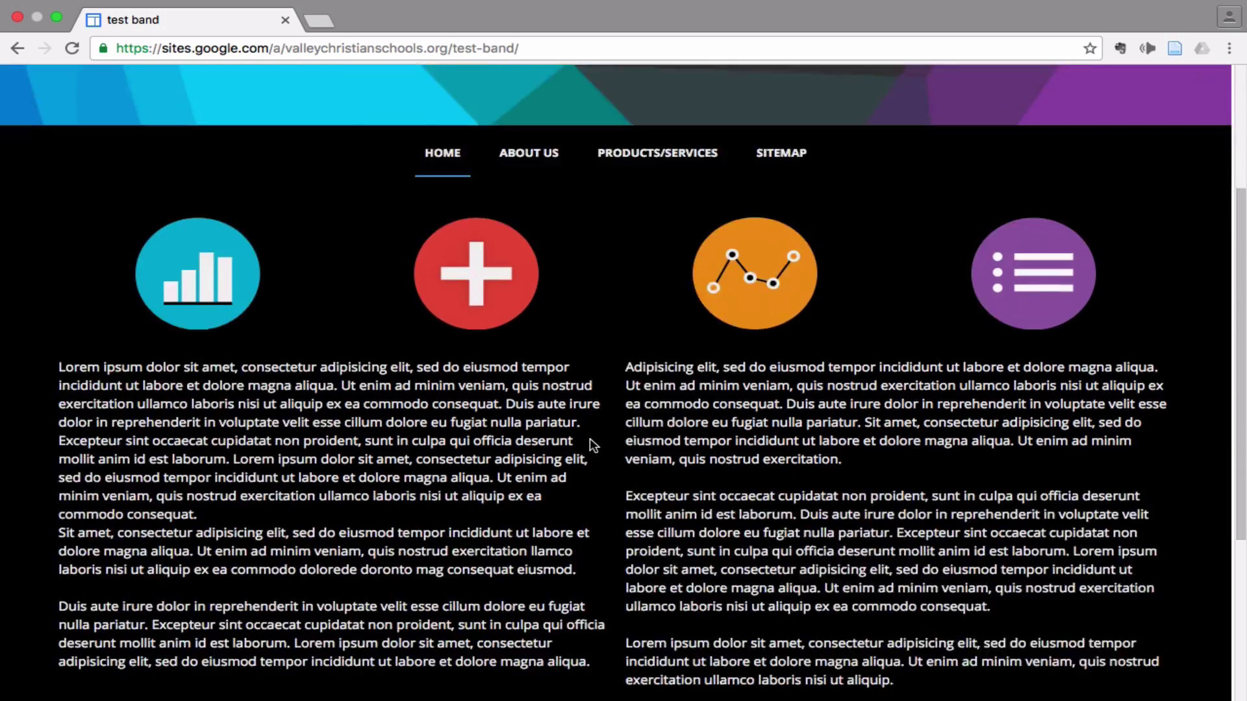
scroll(591, 442, down, 2)
scroll(590, 441, up, 8)
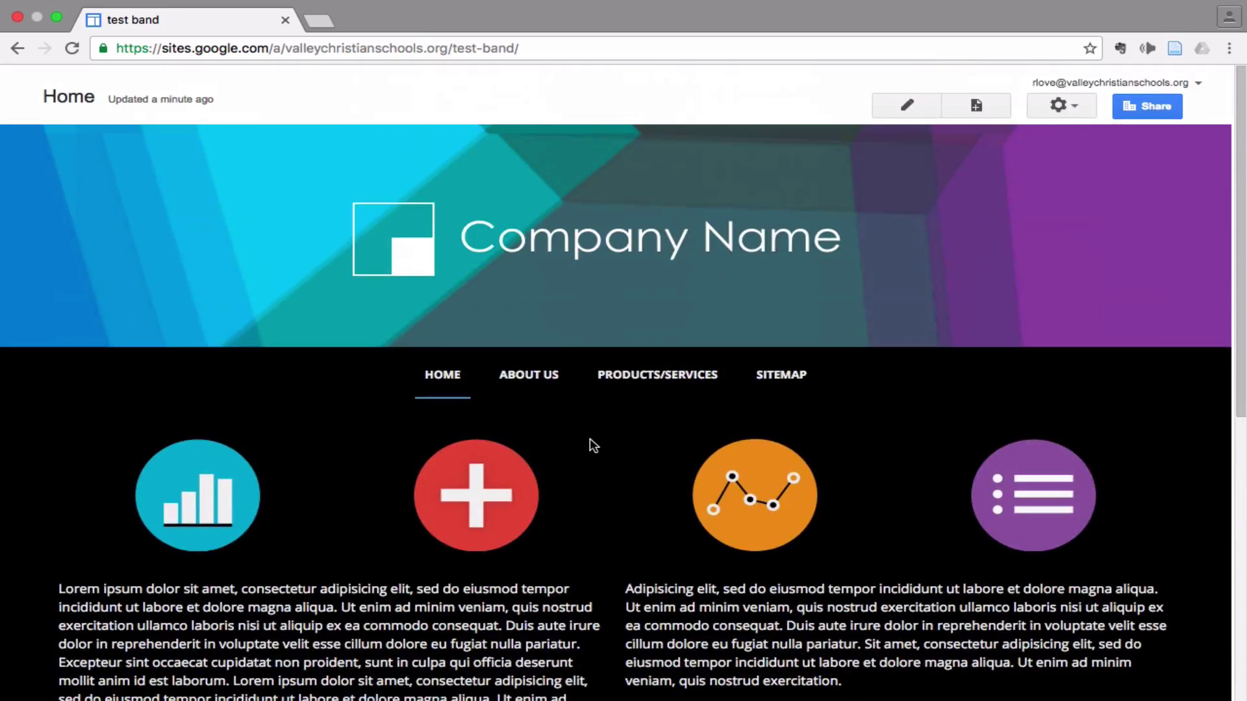
scroll(590, 441, down, 10)
scroll(590, 444, up, 7)
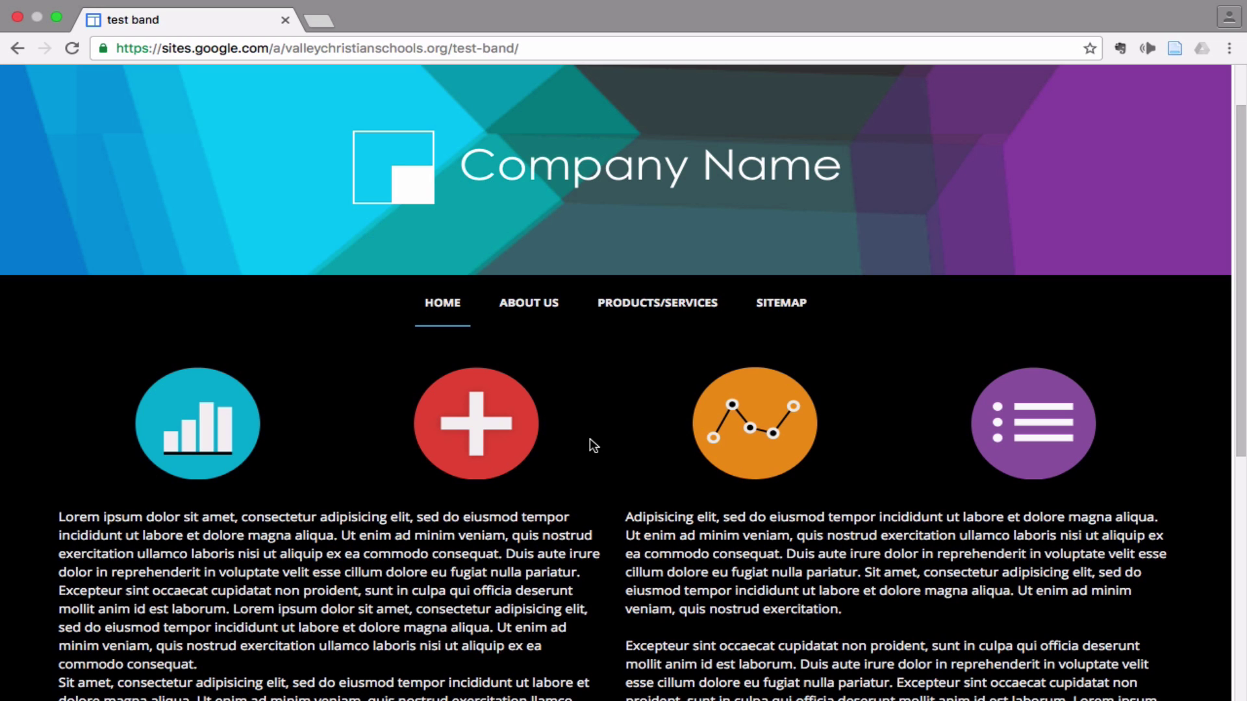
click(528, 309)
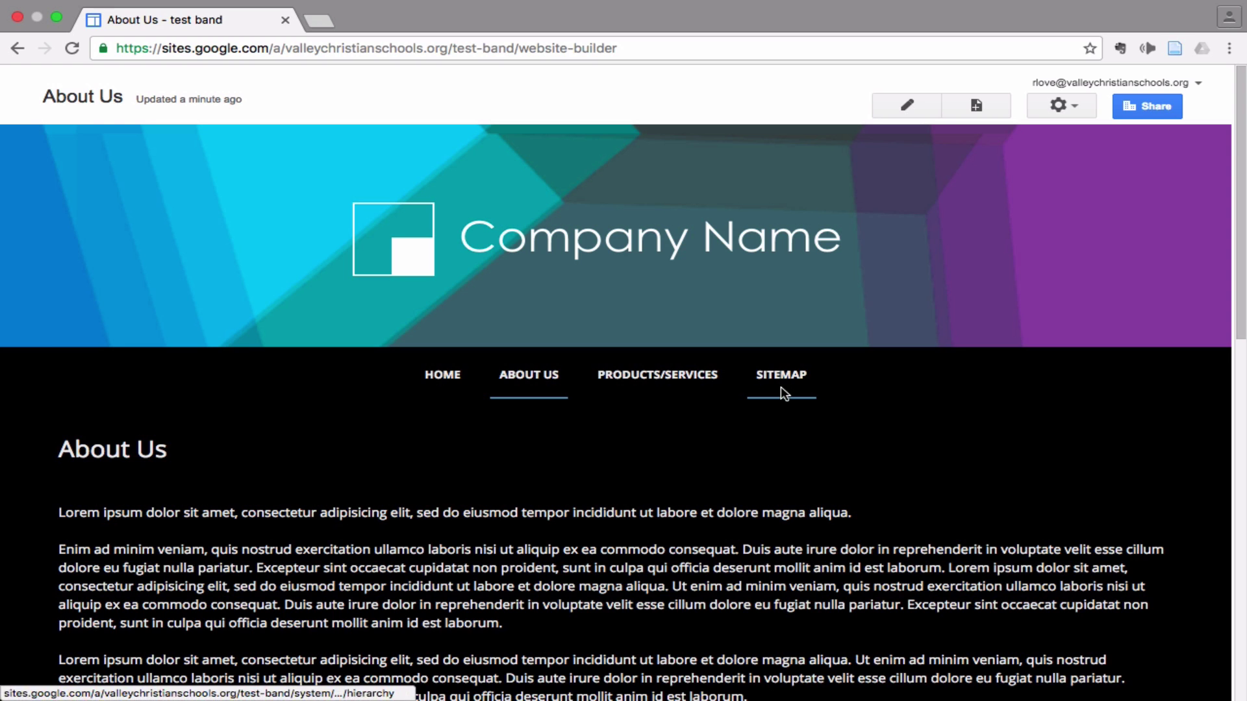
click(774, 376)
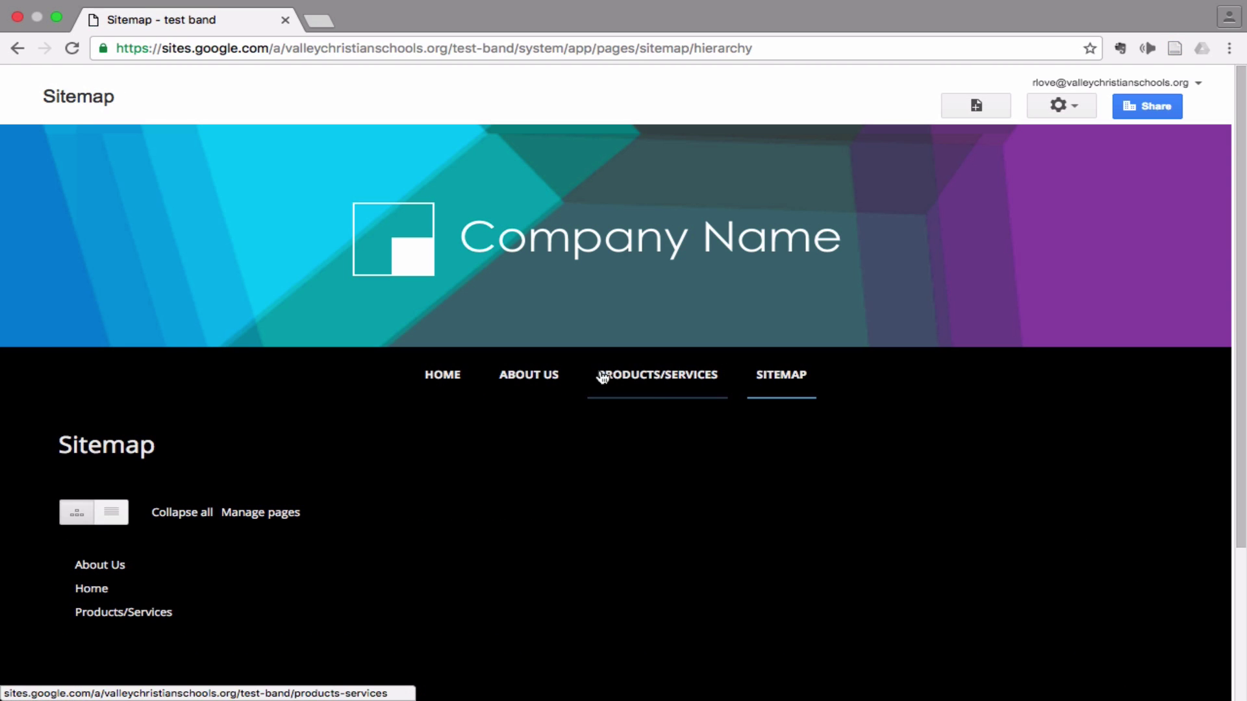
click(450, 379)
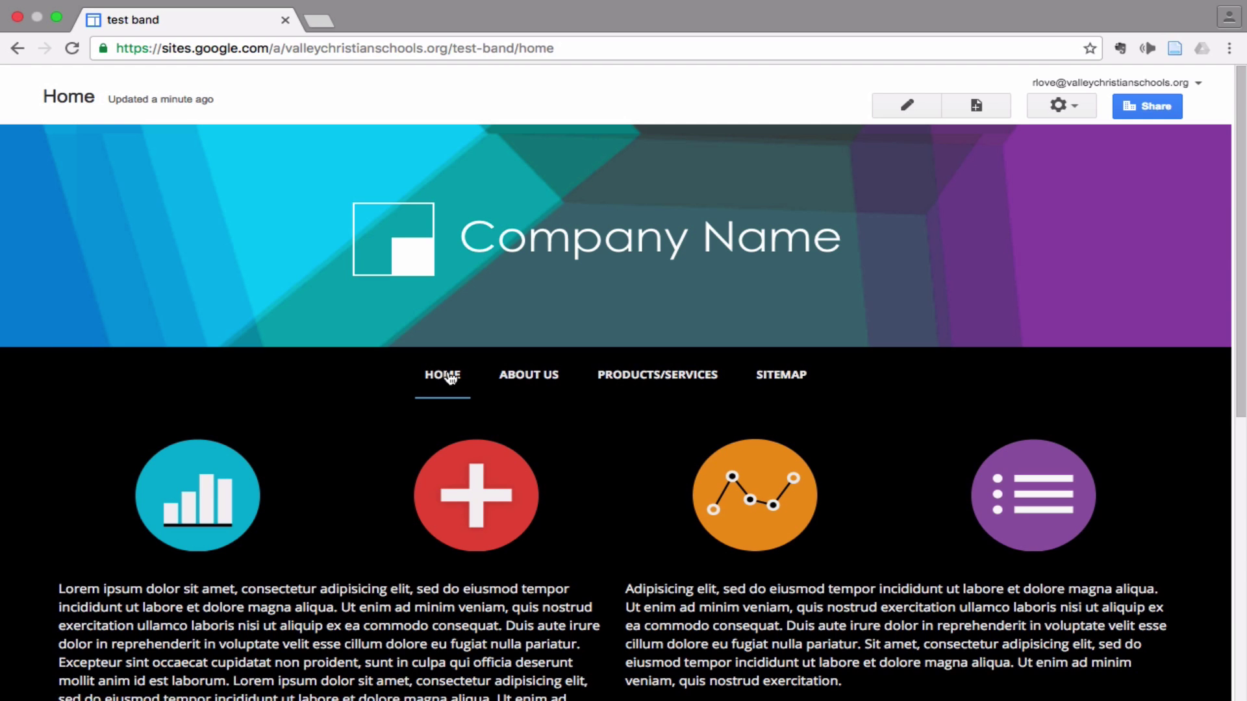
Examine the Home page's layout from the Company Name banner through the four round icons and text columns to the footer
scroll(451, 379, down, 1)
scroll(450, 378, up, 1)
scroll(457, 233, down, 3)
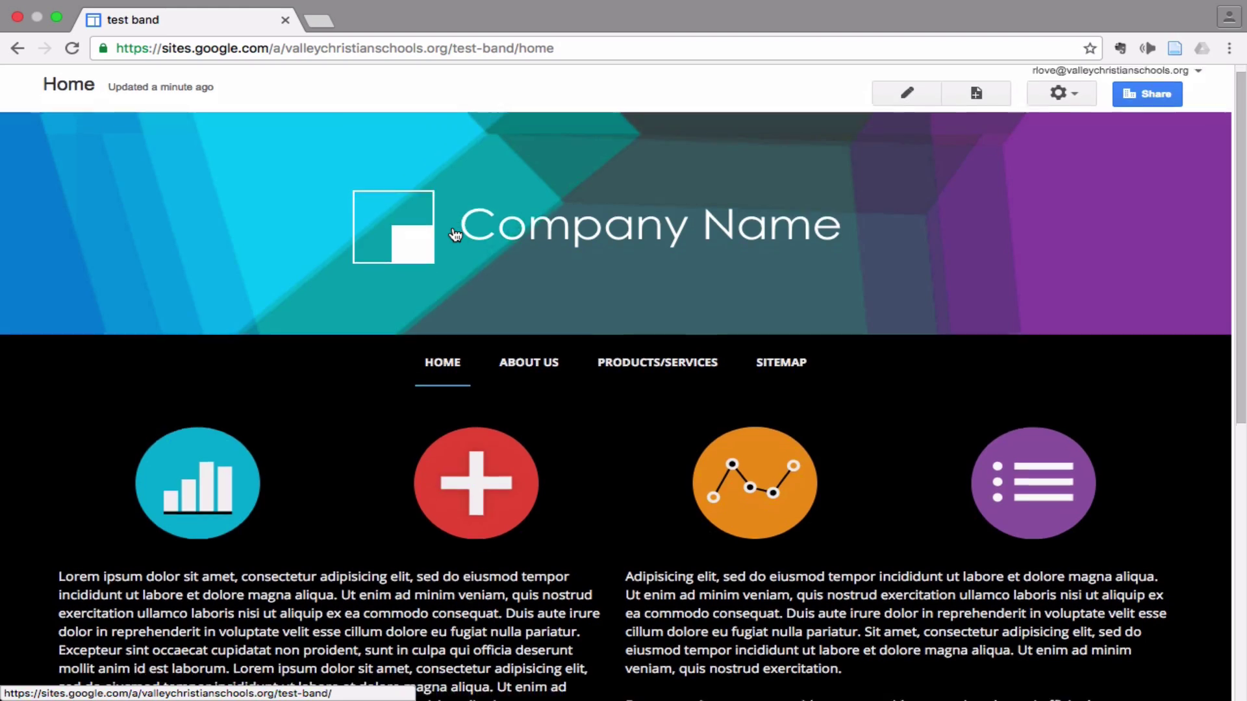
scroll(457, 235, down, 10)
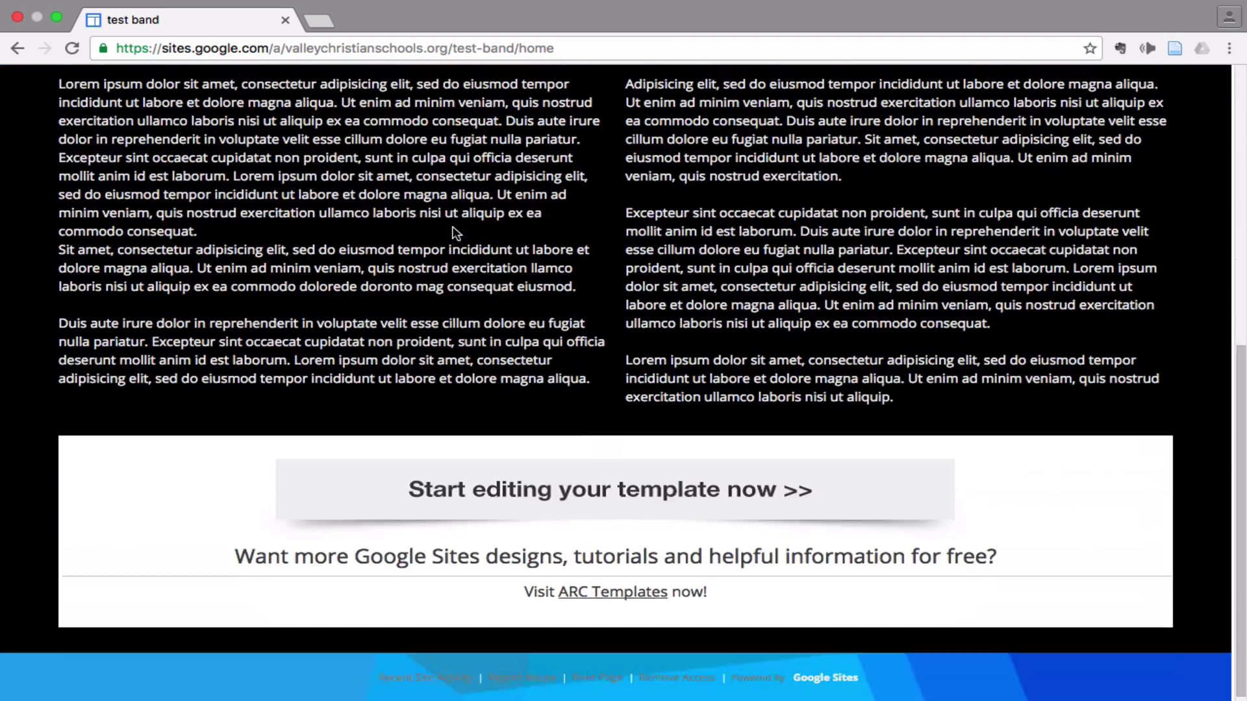
scroll(456, 232, up, 12)
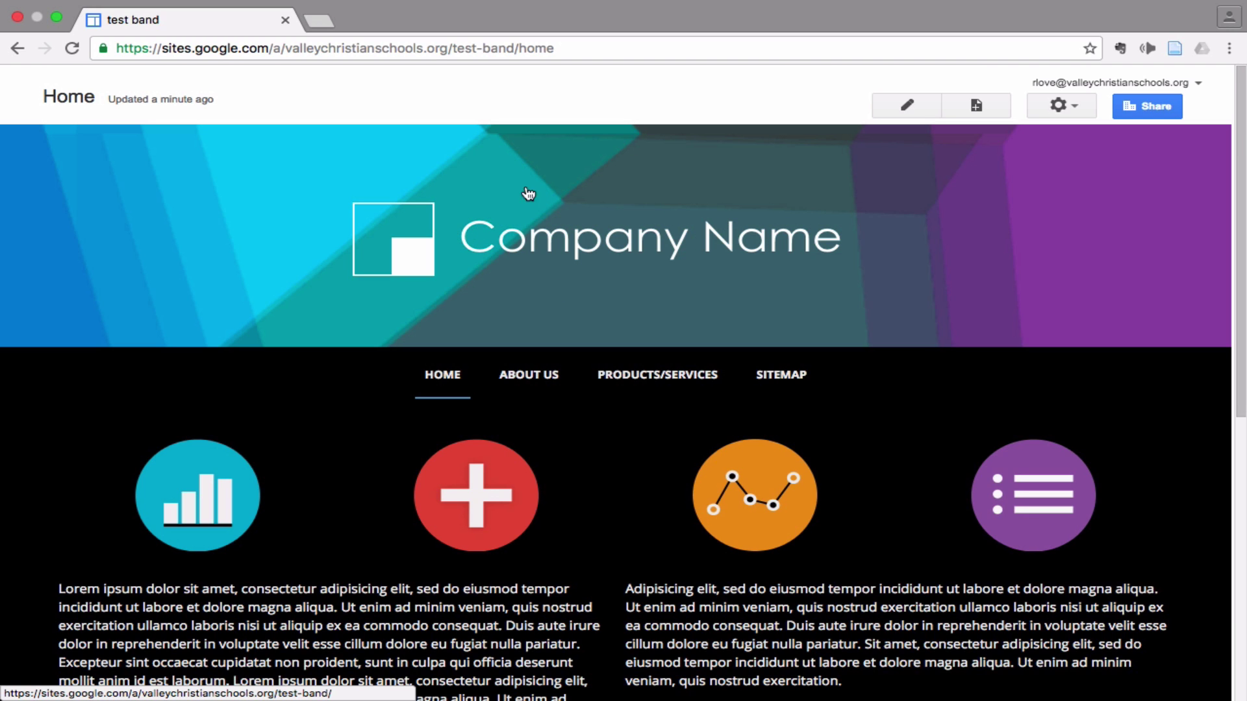
scroll(557, 231, down, 2)
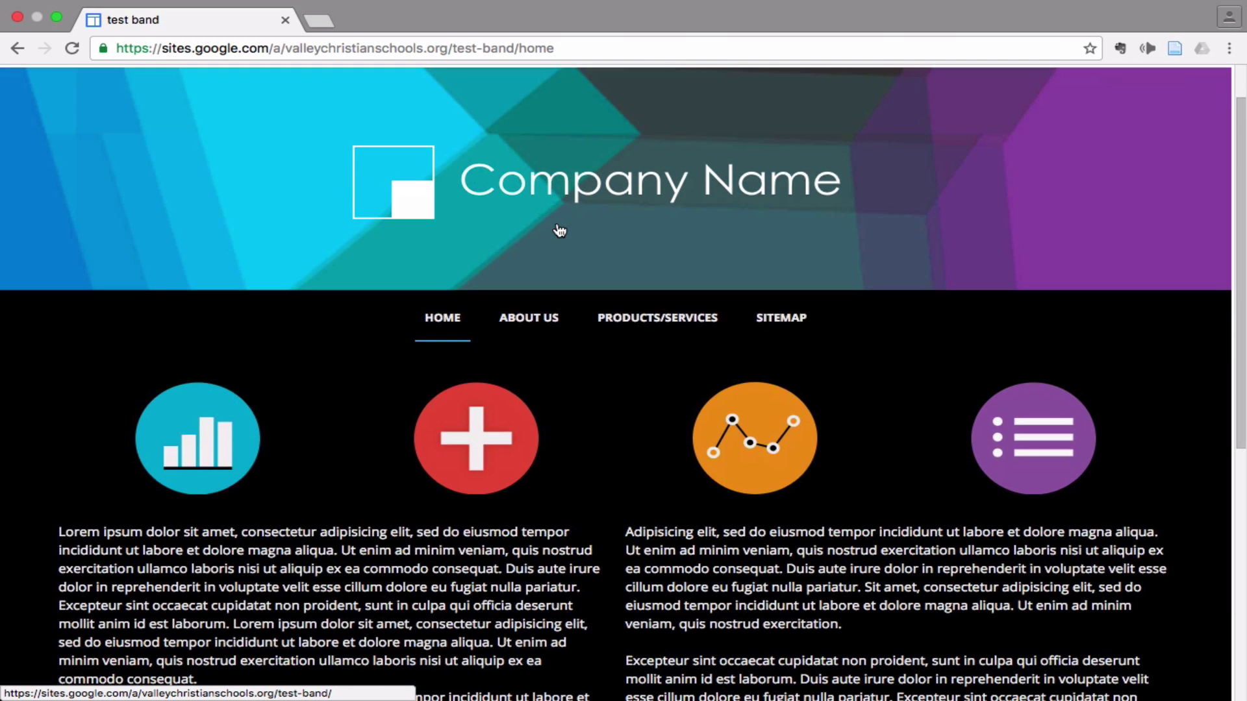
scroll(537, 147, up, 2)
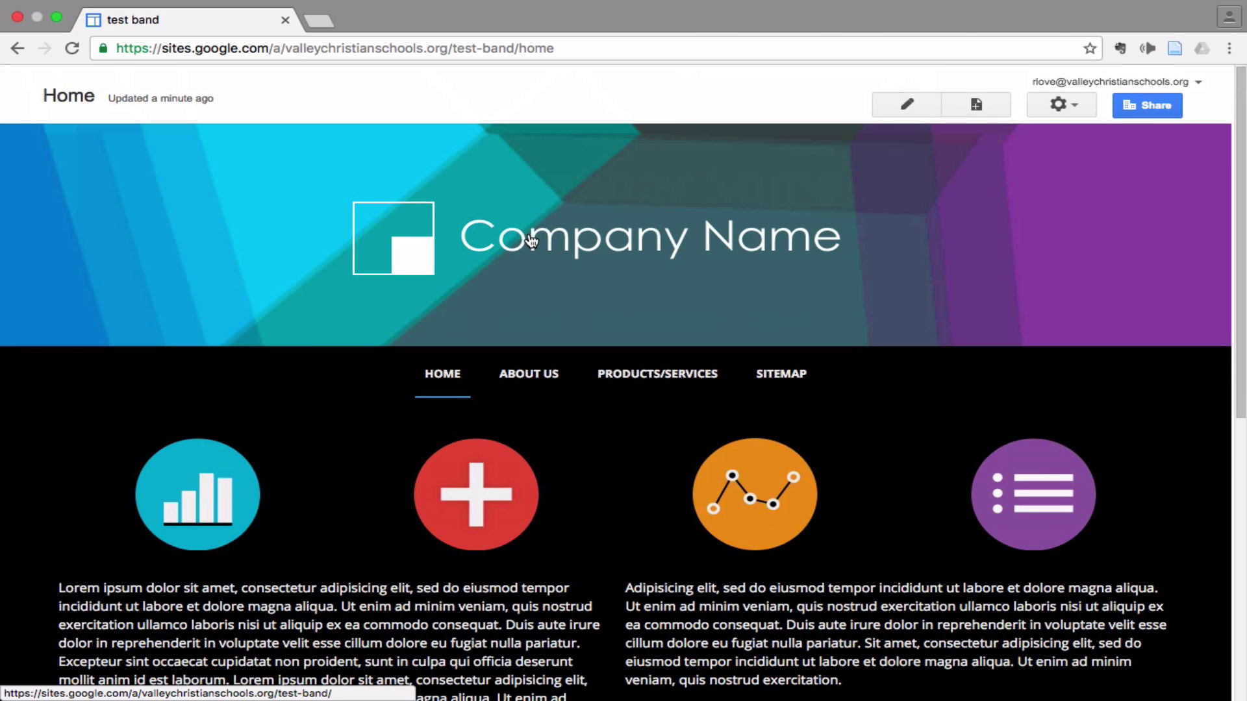
scroll(532, 240, down, 3)
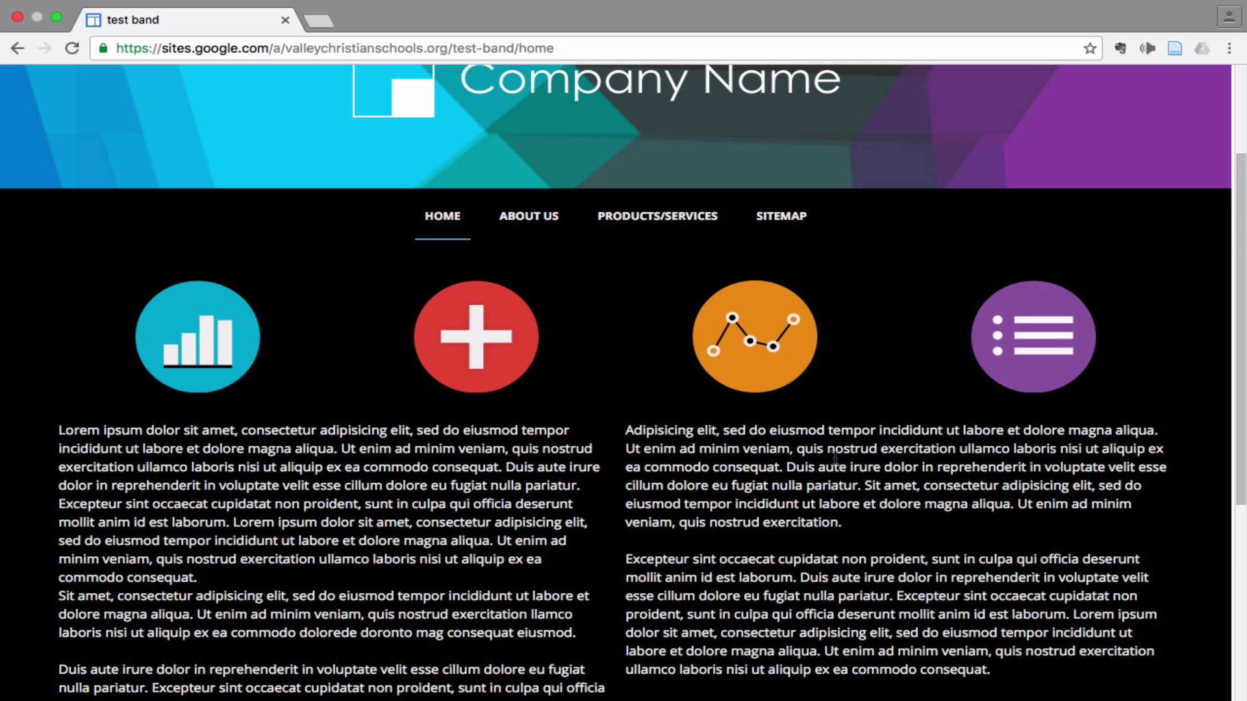
scroll(751, 422, down, 2)
scroll(752, 419, down, 4)
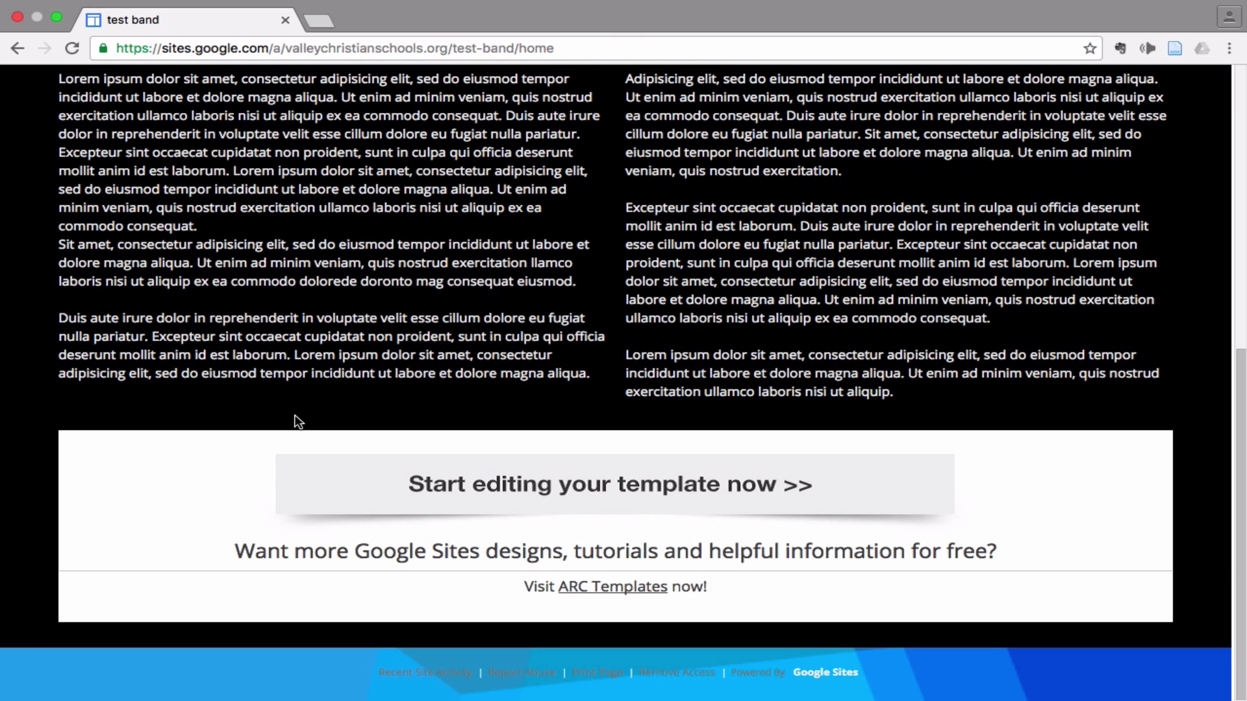
scroll(298, 422, up, 8)
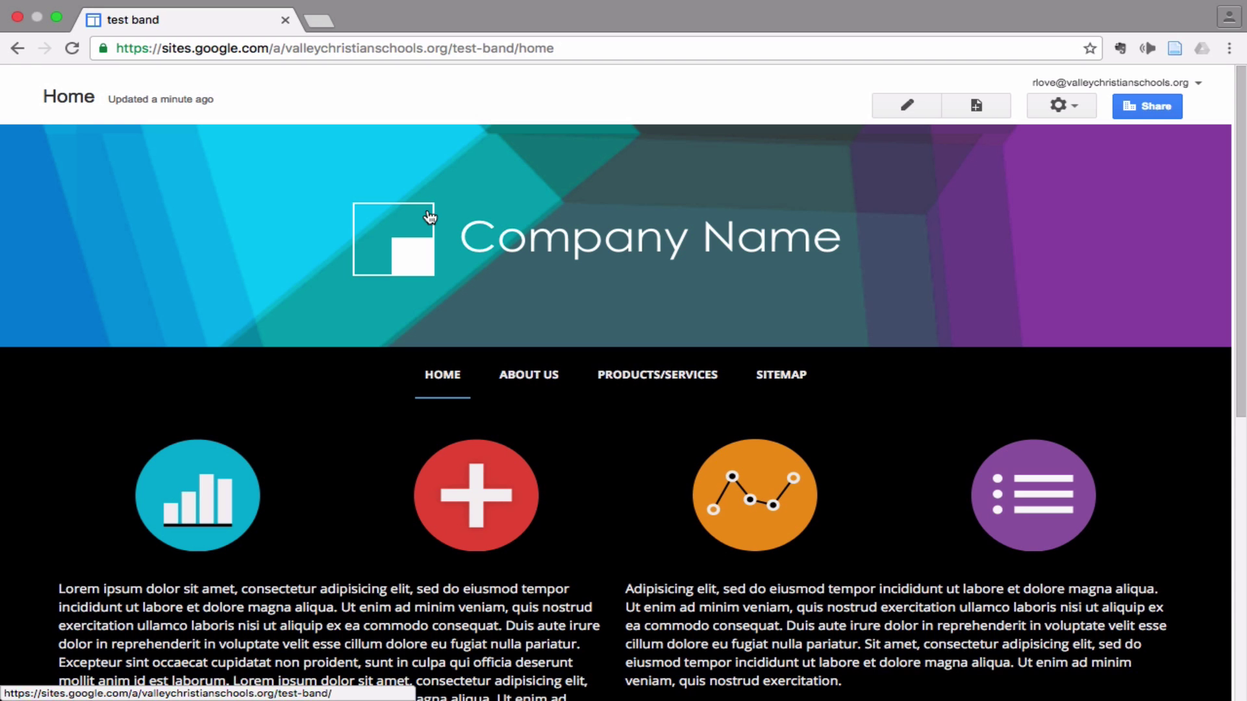
scroll(328, 350, down, 2)
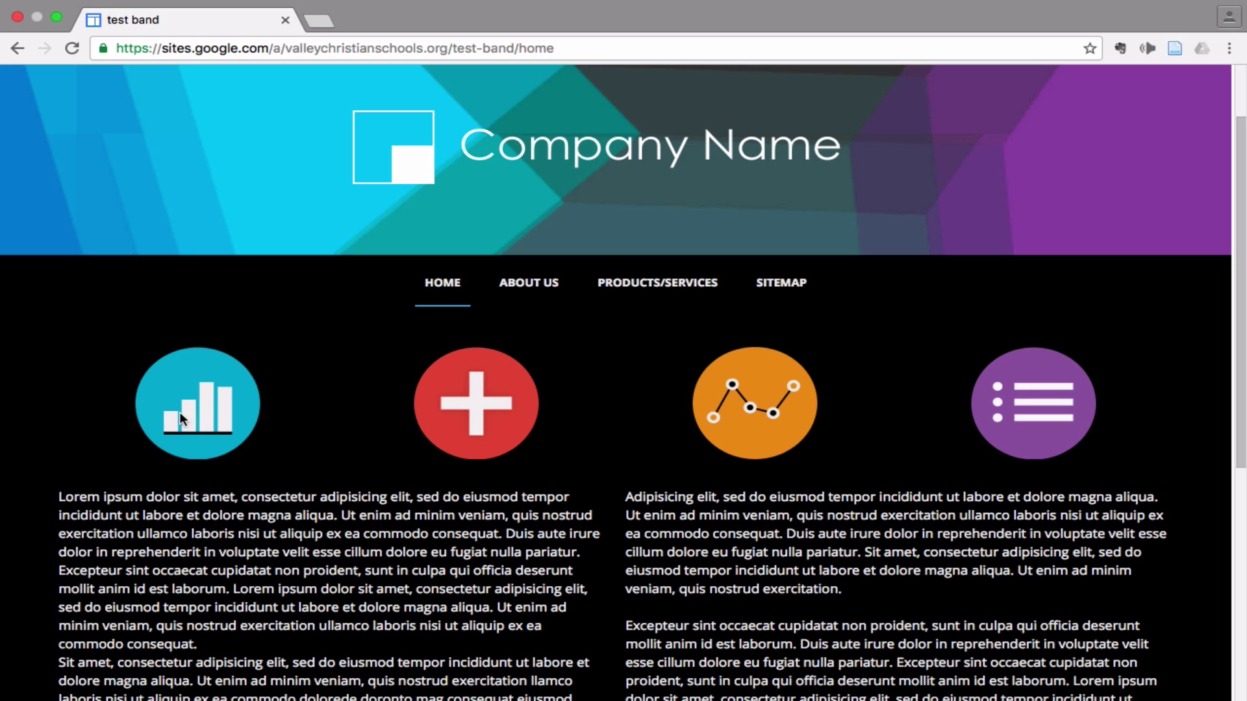
scroll(298, 489, up, 2)
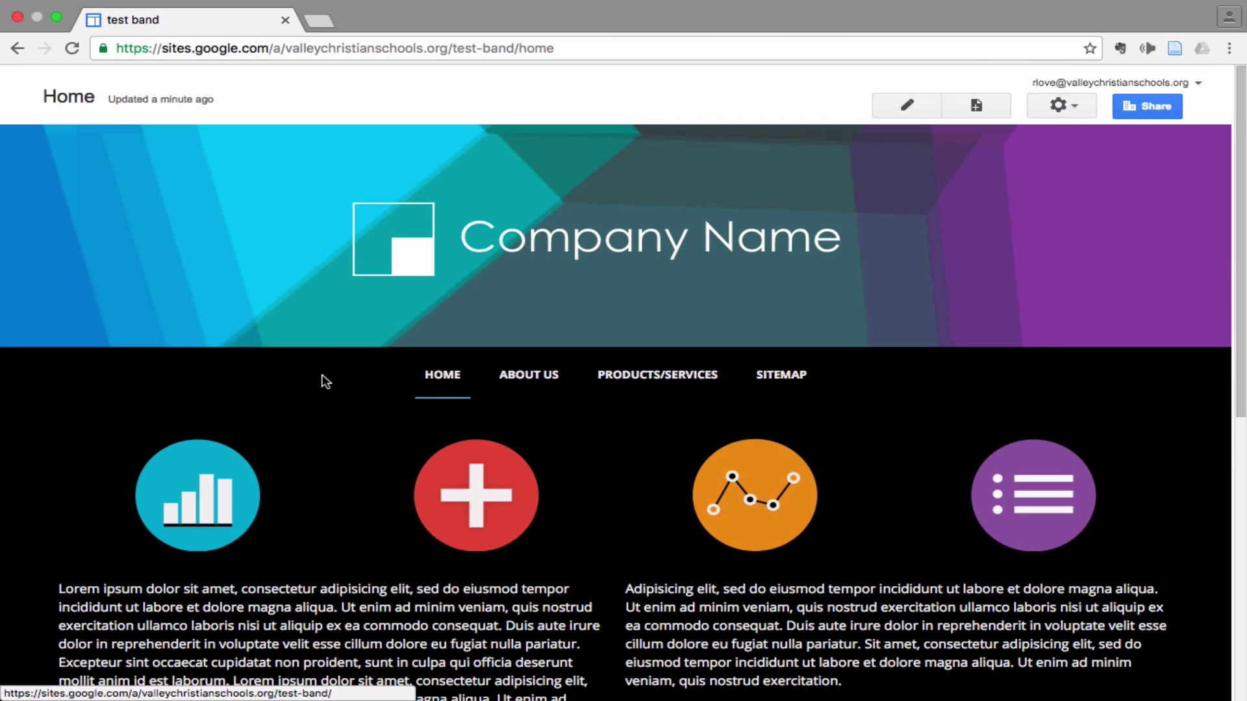
scroll(323, 381, down, 8)
scroll(432, 452, down, 2)
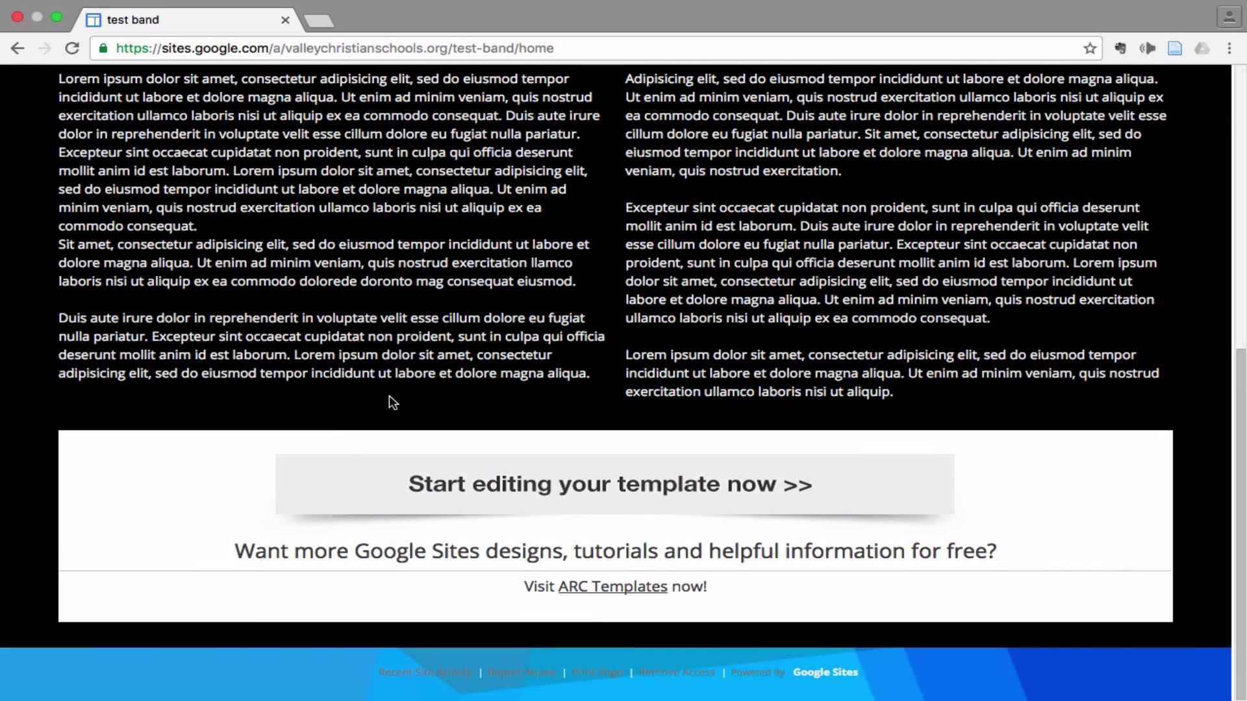
scroll(446, 293, up, 5)
scroll(446, 294, up, 4)
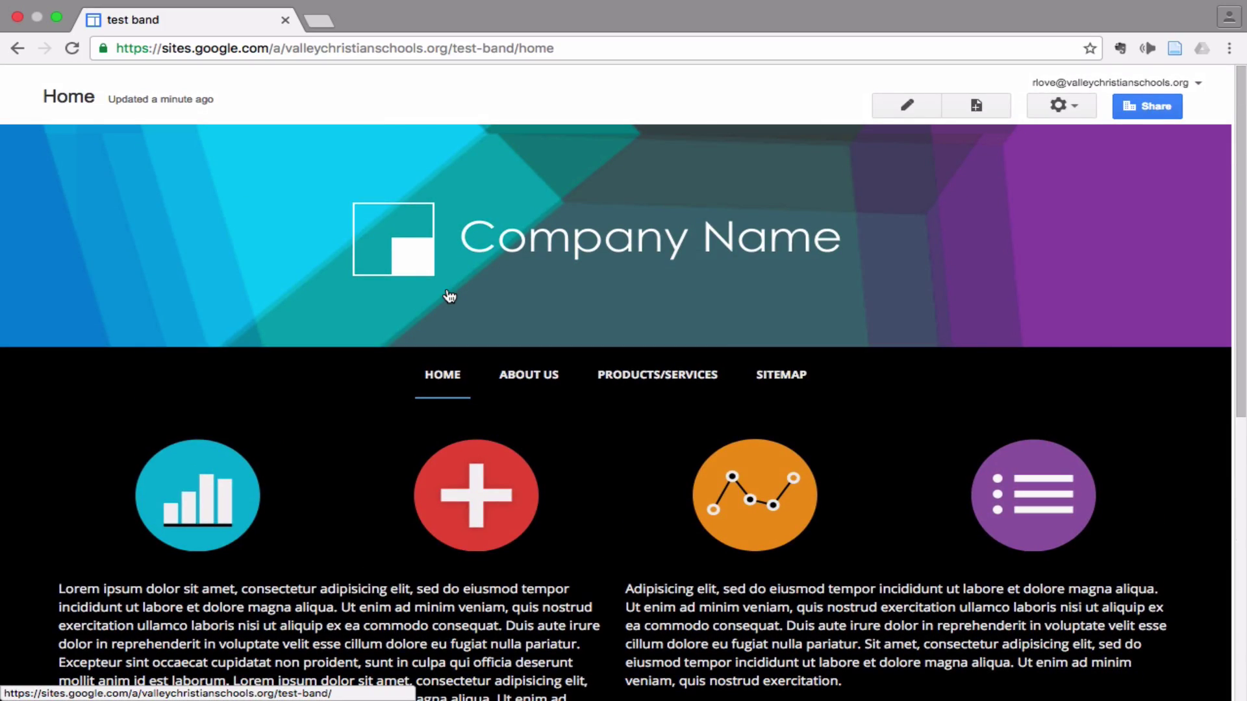
scroll(449, 296, down, 2)
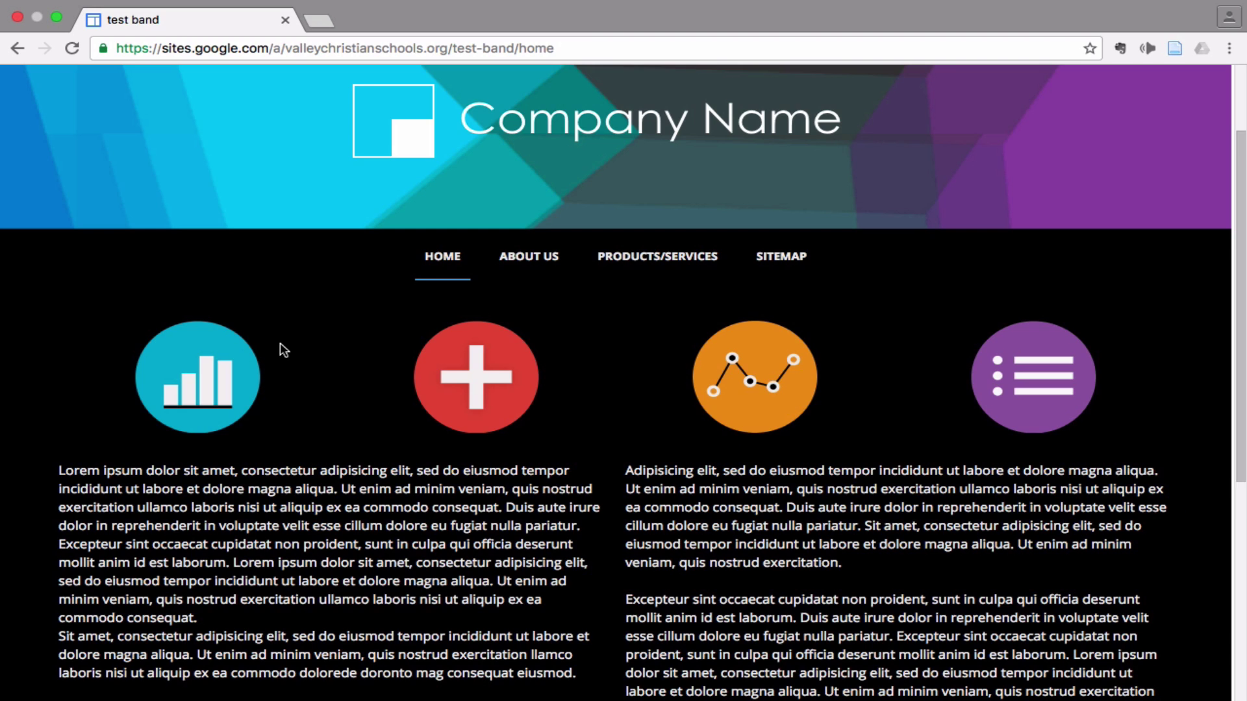
scroll(284, 350, down, 2)
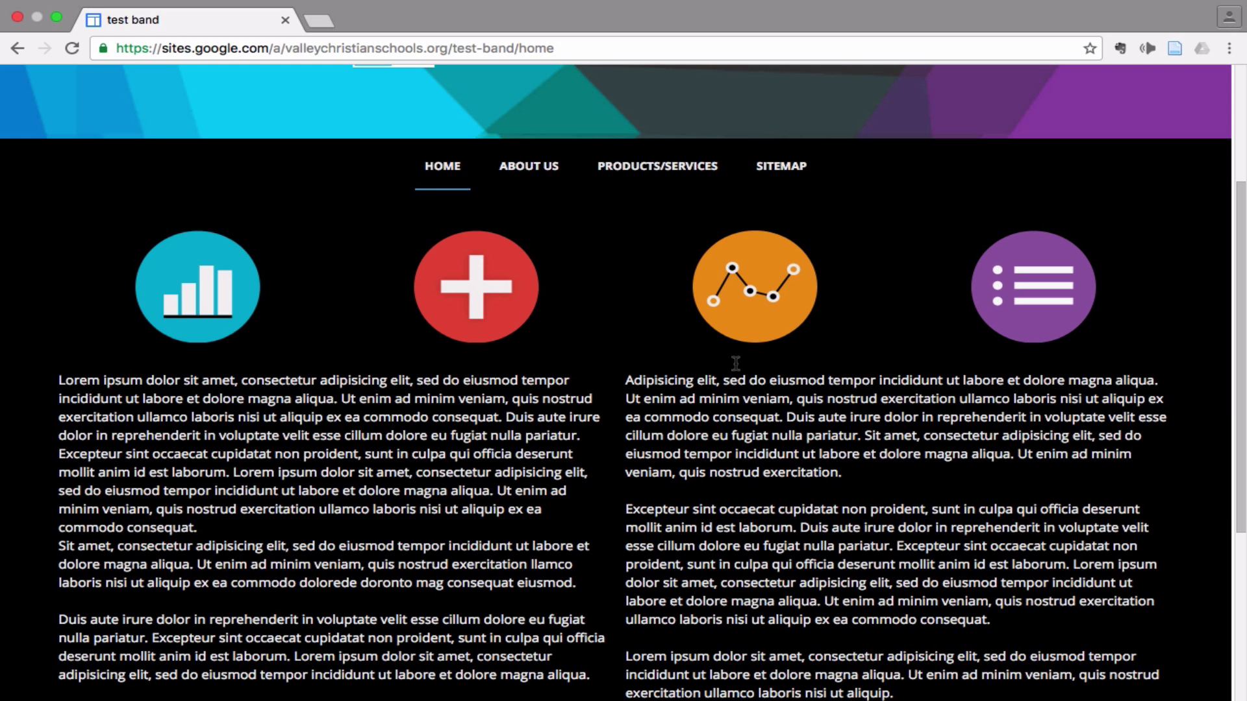
scroll(309, 408, down, 1)
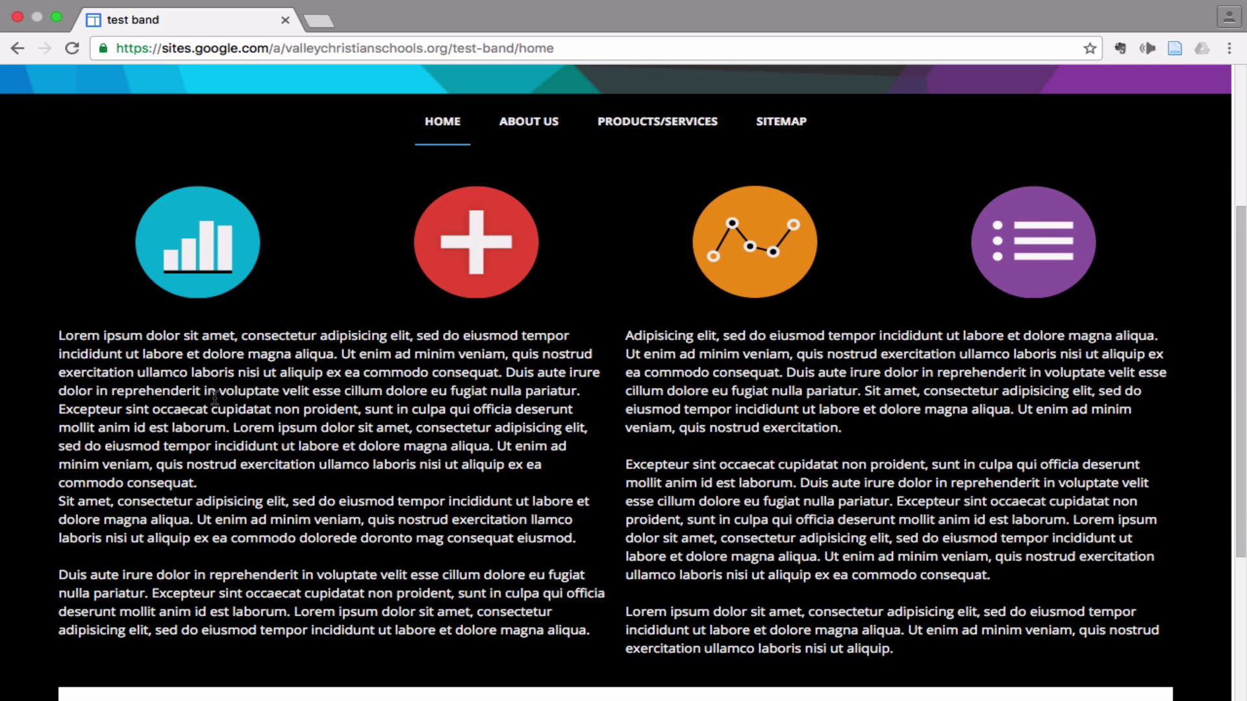
scroll(177, 374, down, 6)
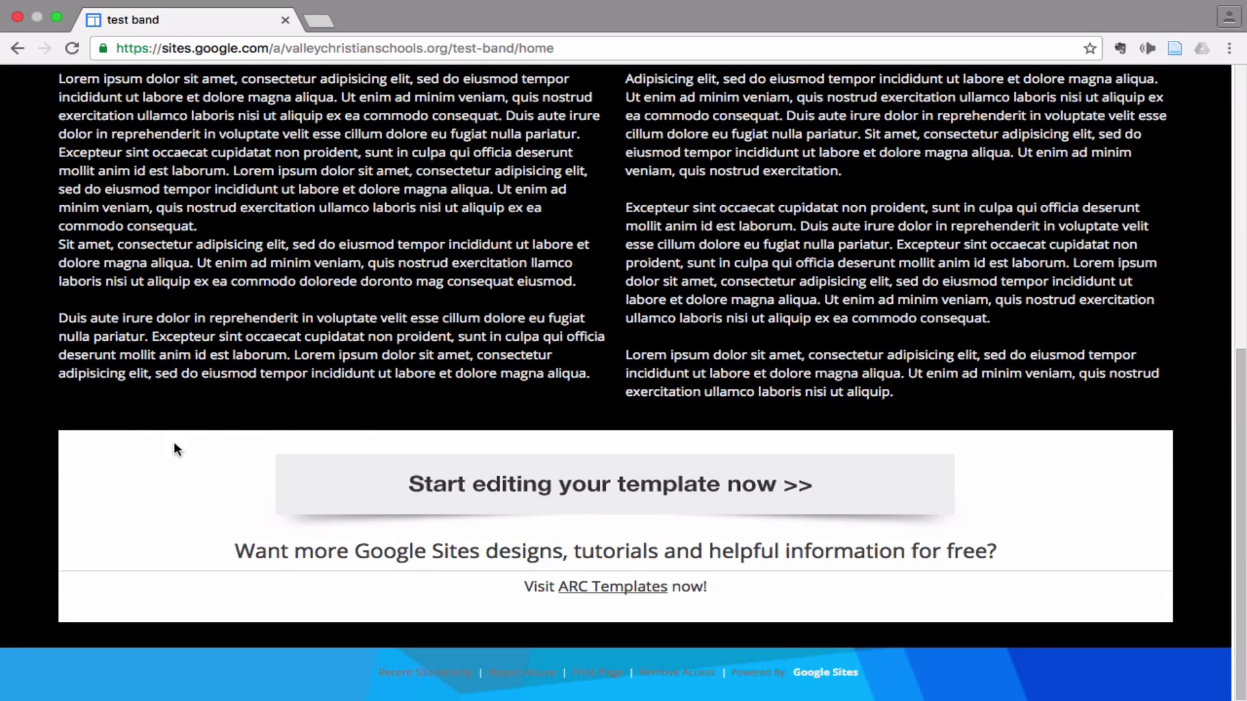
scroll(207, 434, up, 12)
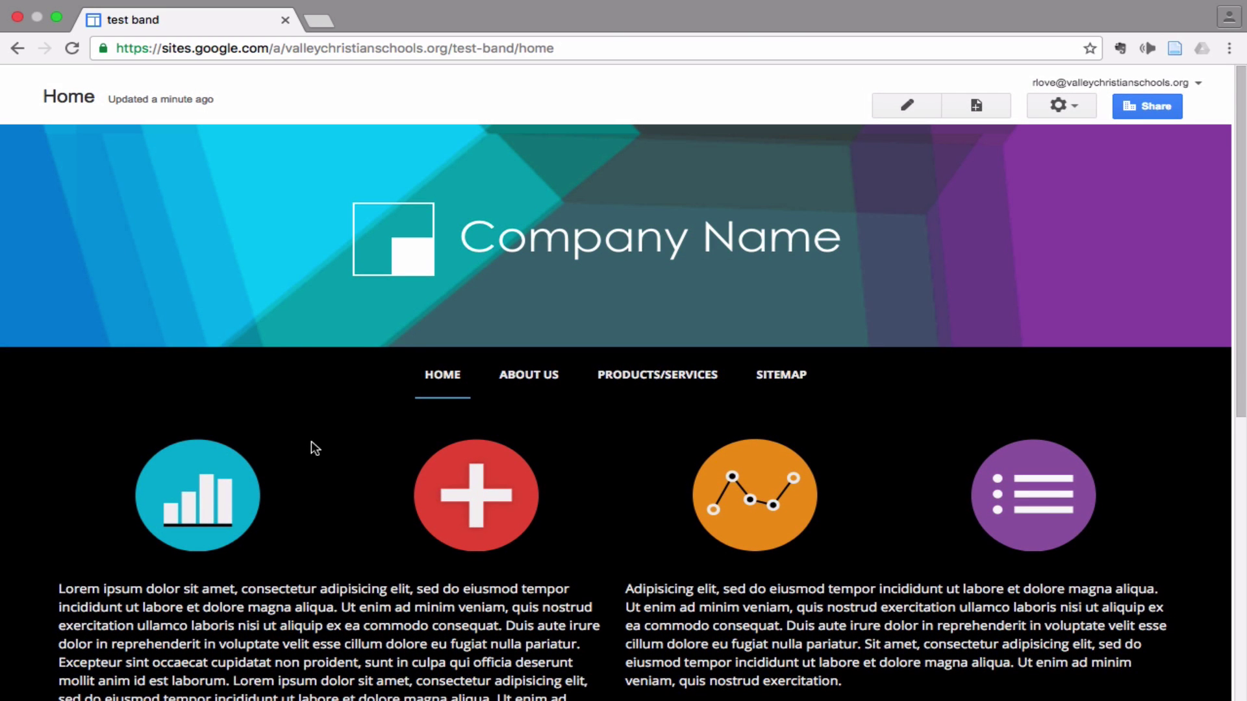
Open the site layout of the test band site for editing from its Home page
scroll(314, 447, down, 3)
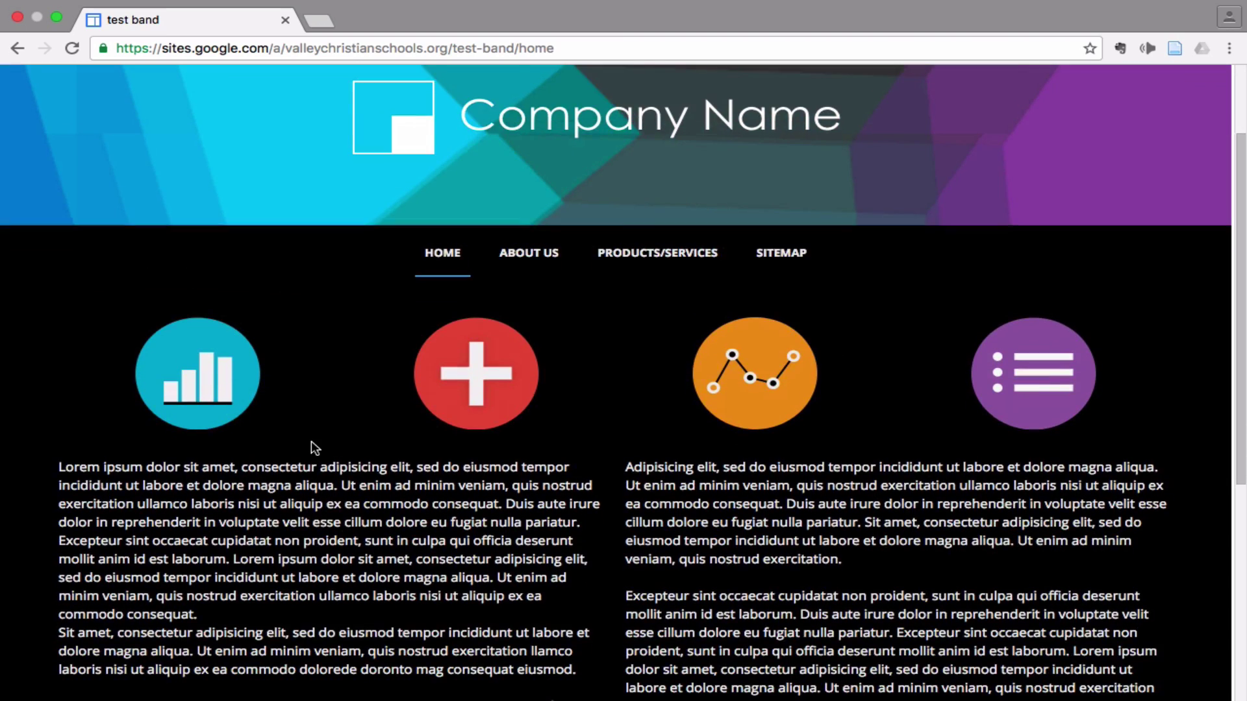
scroll(315, 447, down, 6)
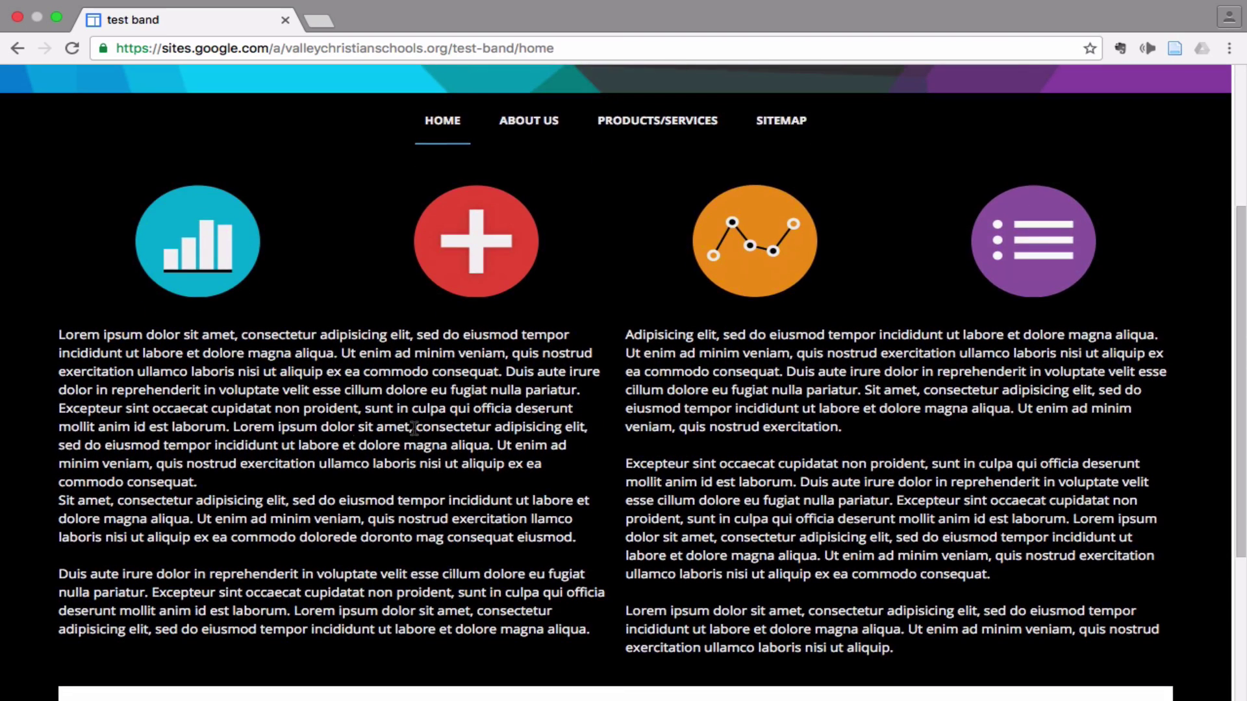
scroll(549, 464, up, 3)
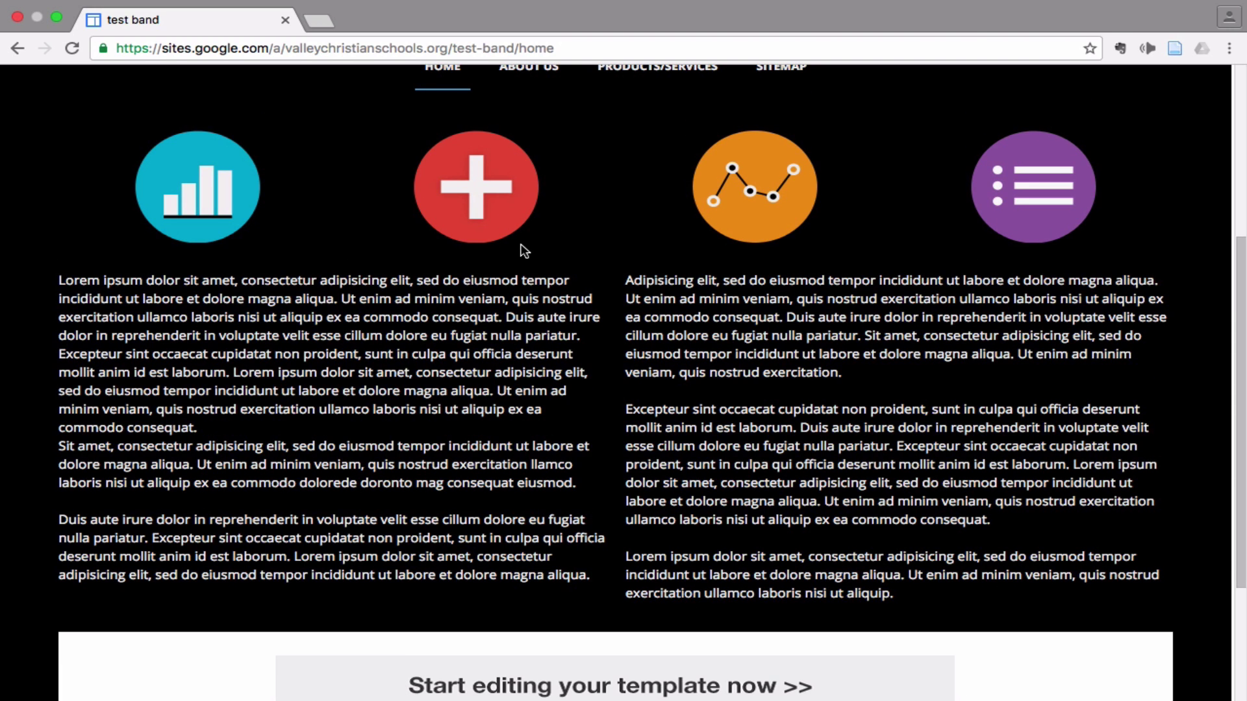
scroll(525, 251, up, 5)
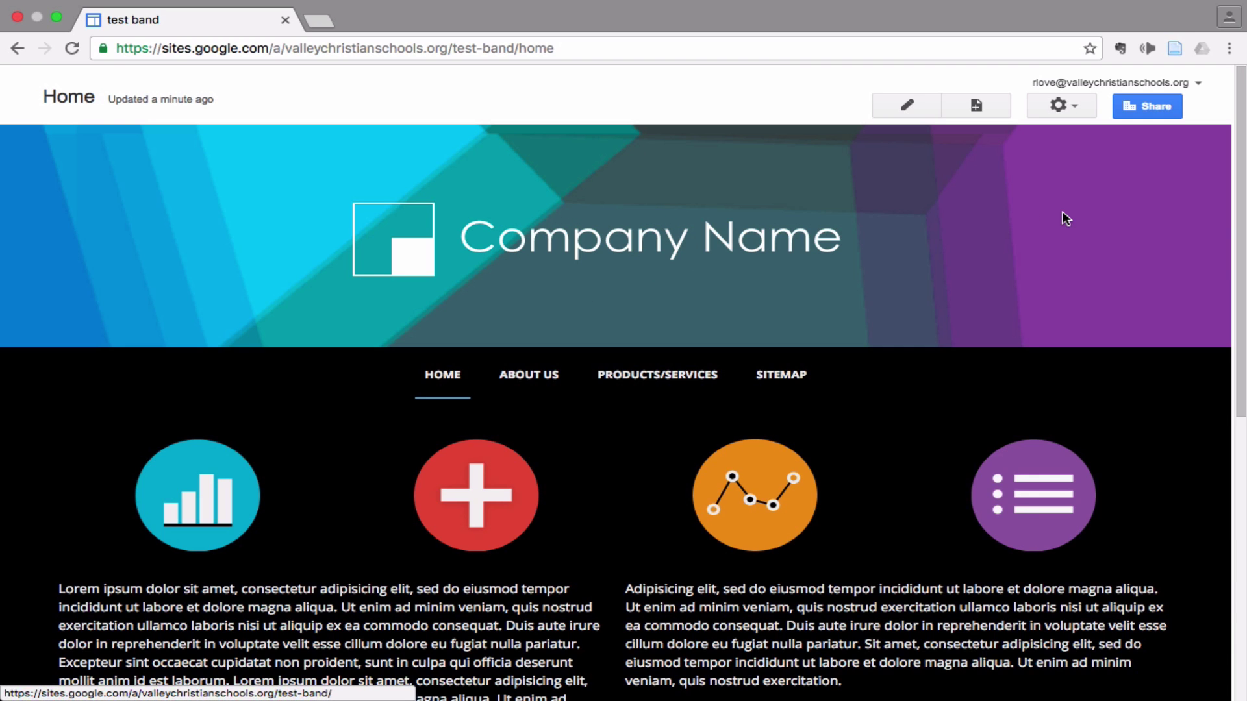
click(1077, 107)
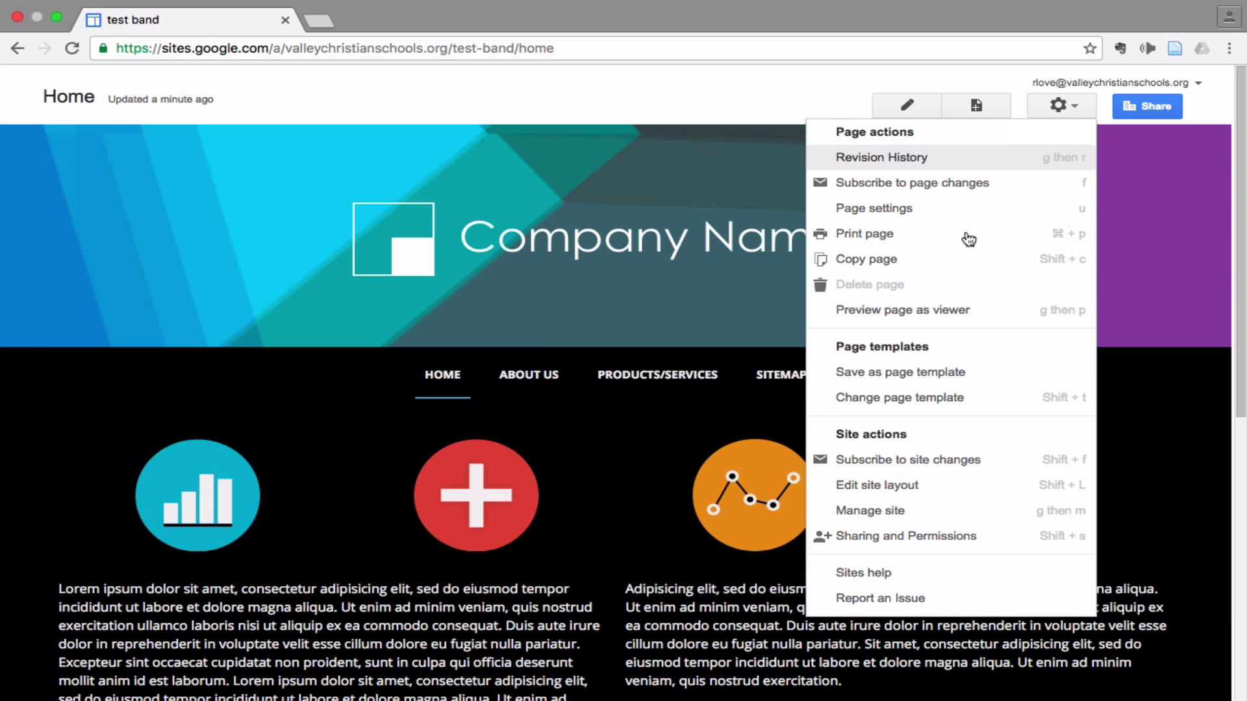
click(887, 495)
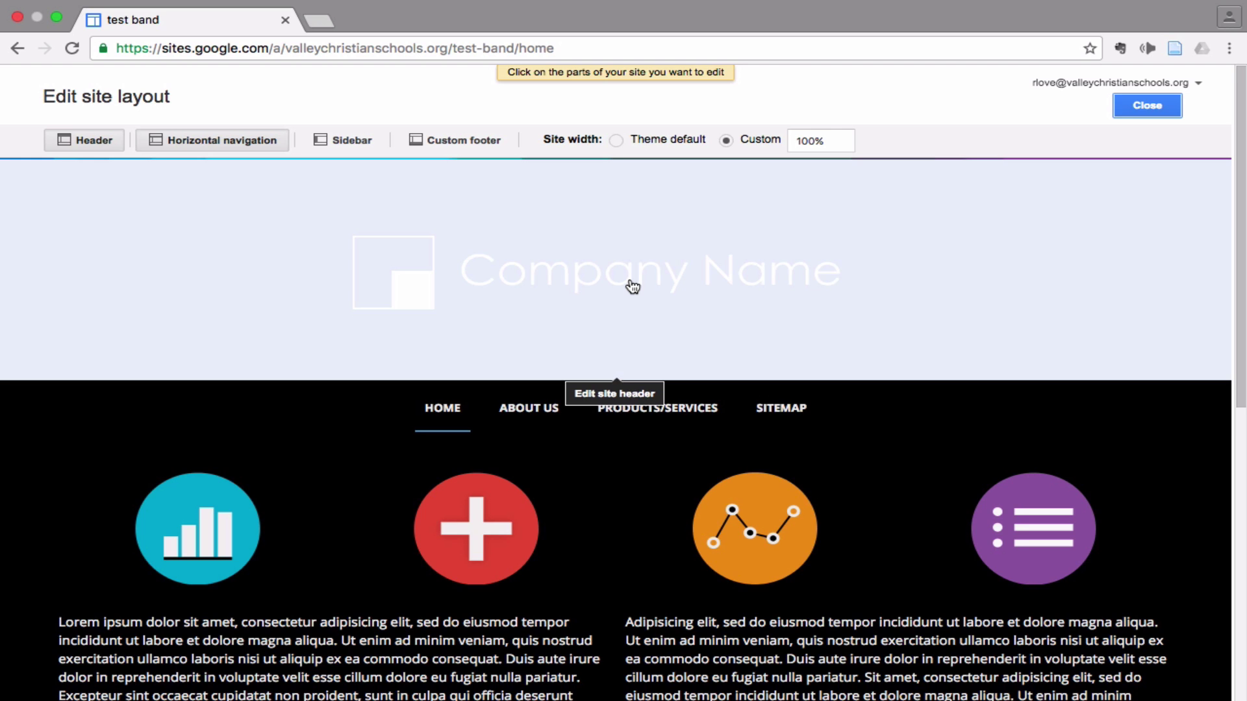
Disable the site header and the horizontal navigation, and enable the header again
scroll(613, 398, down, 3)
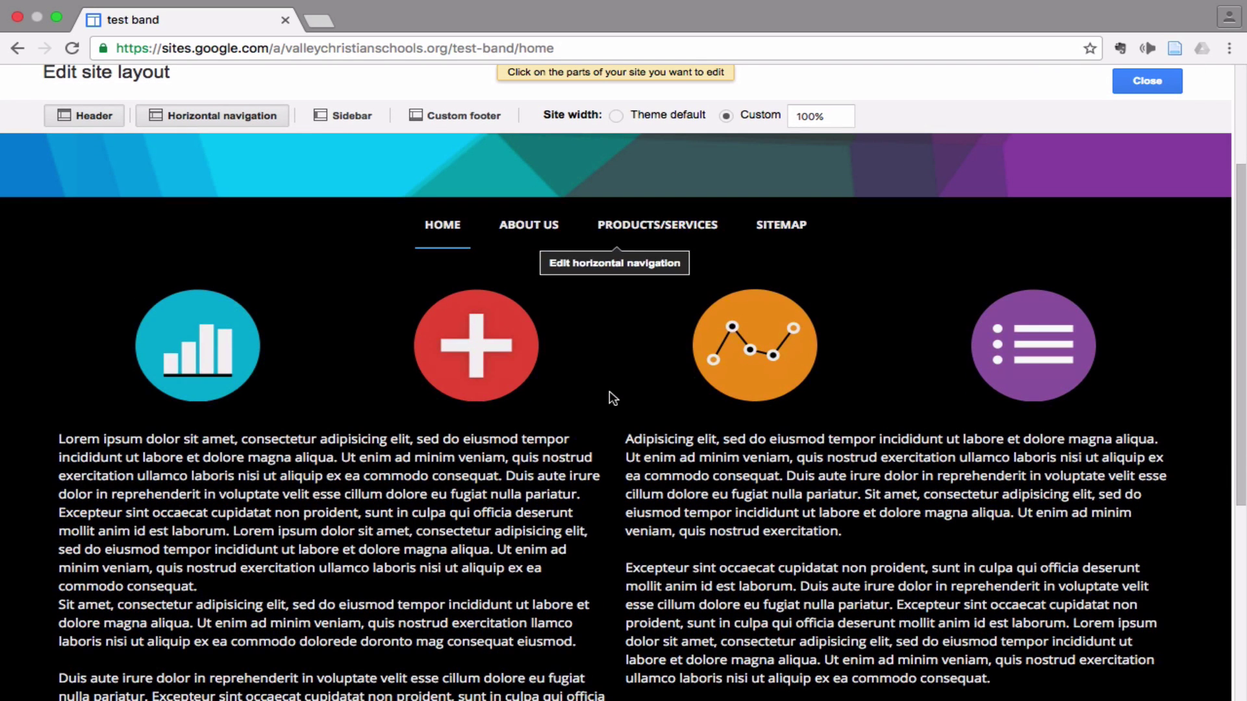
scroll(565, 393, down, 6)
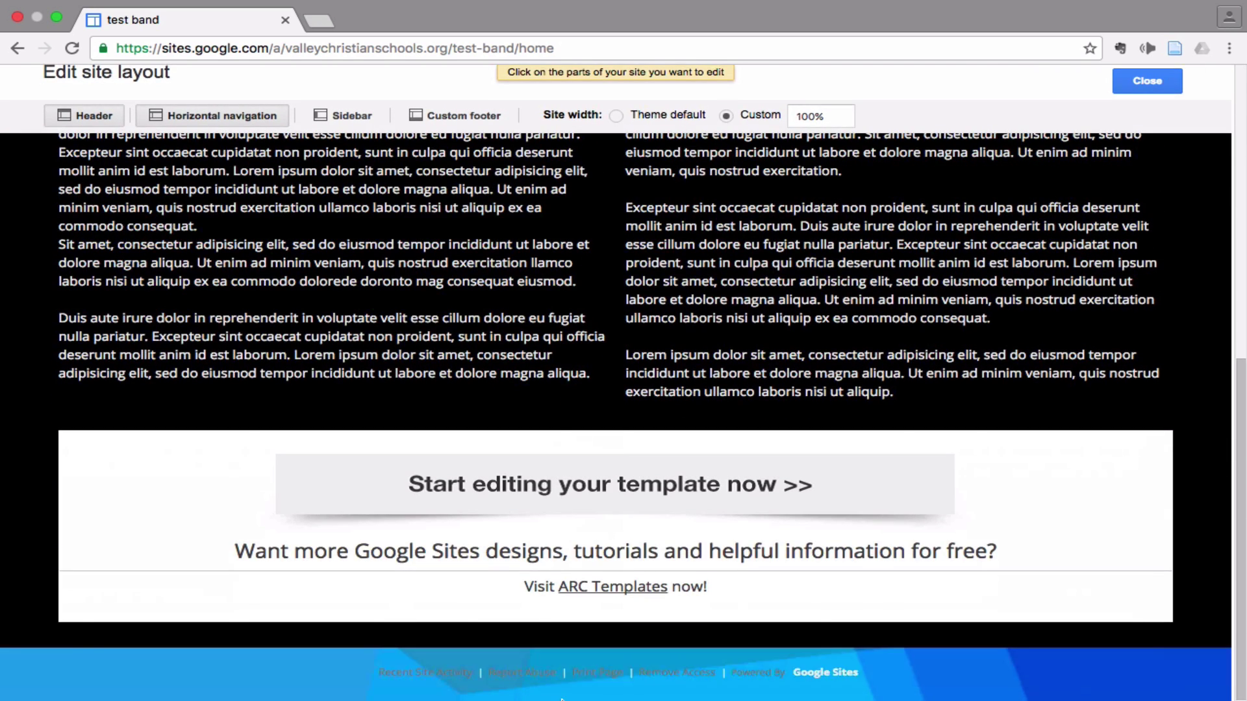
scroll(592, 393, up, 6)
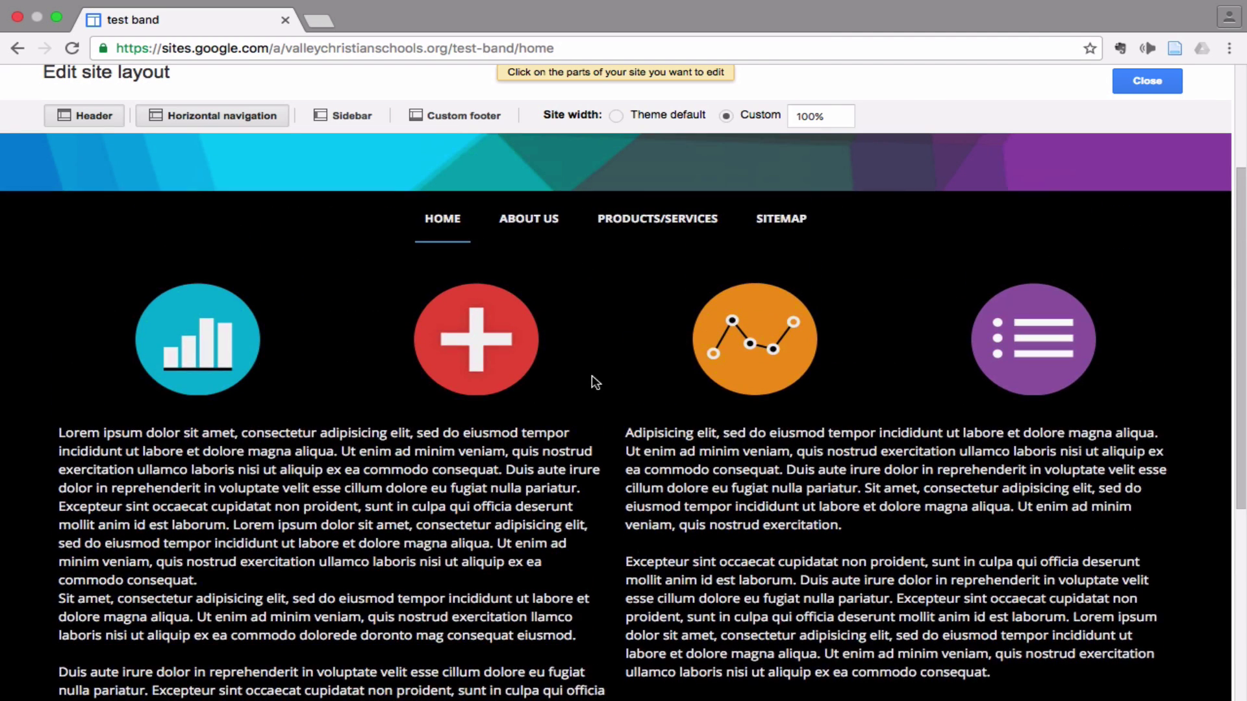
scroll(594, 382, up, 3)
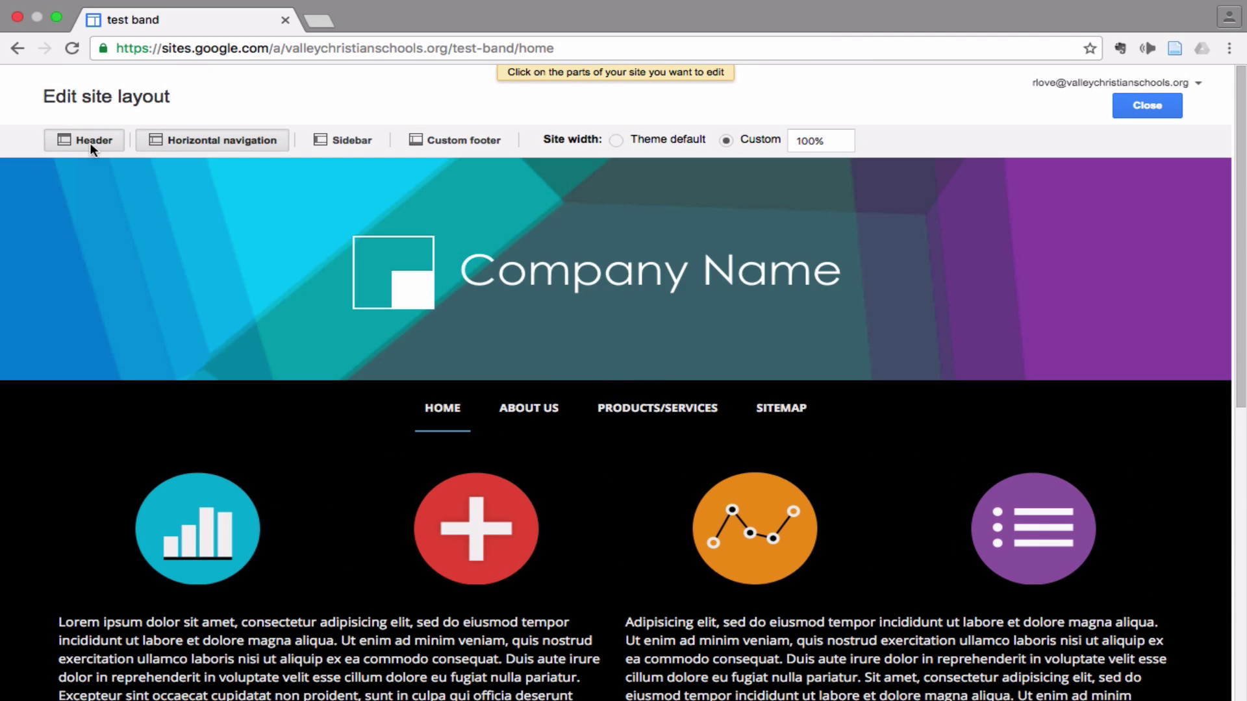
click(90, 140)
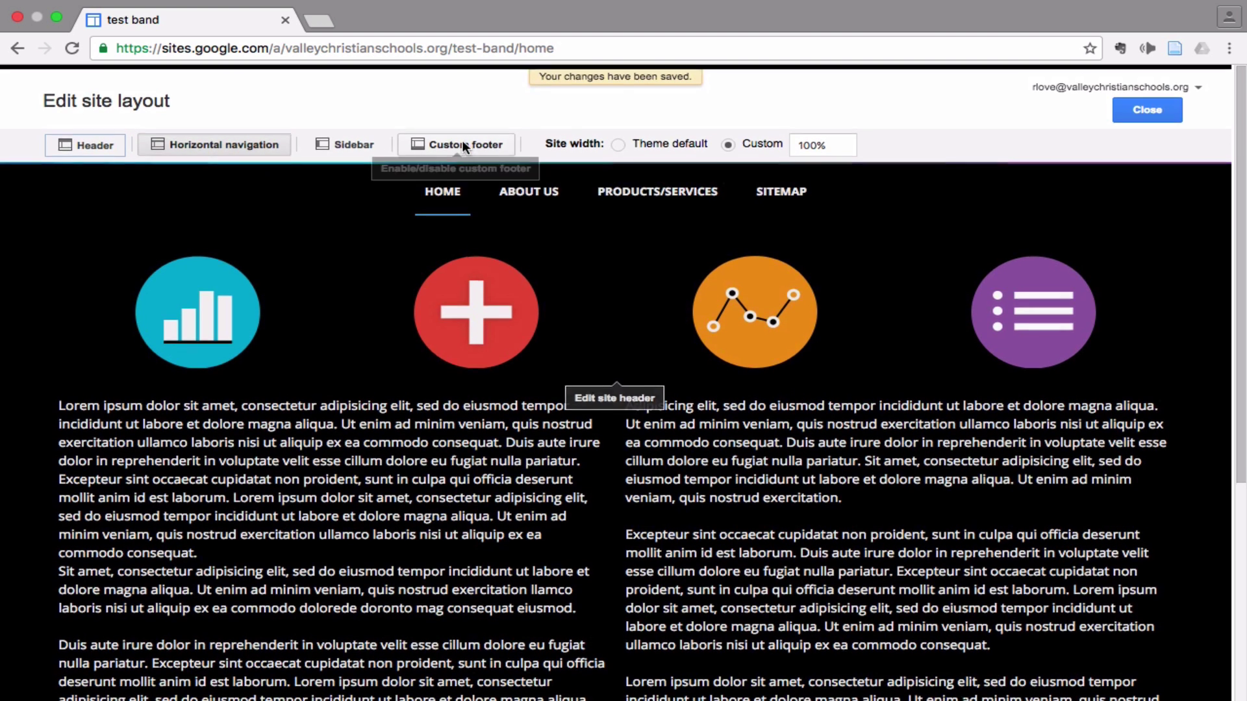
click(205, 140)
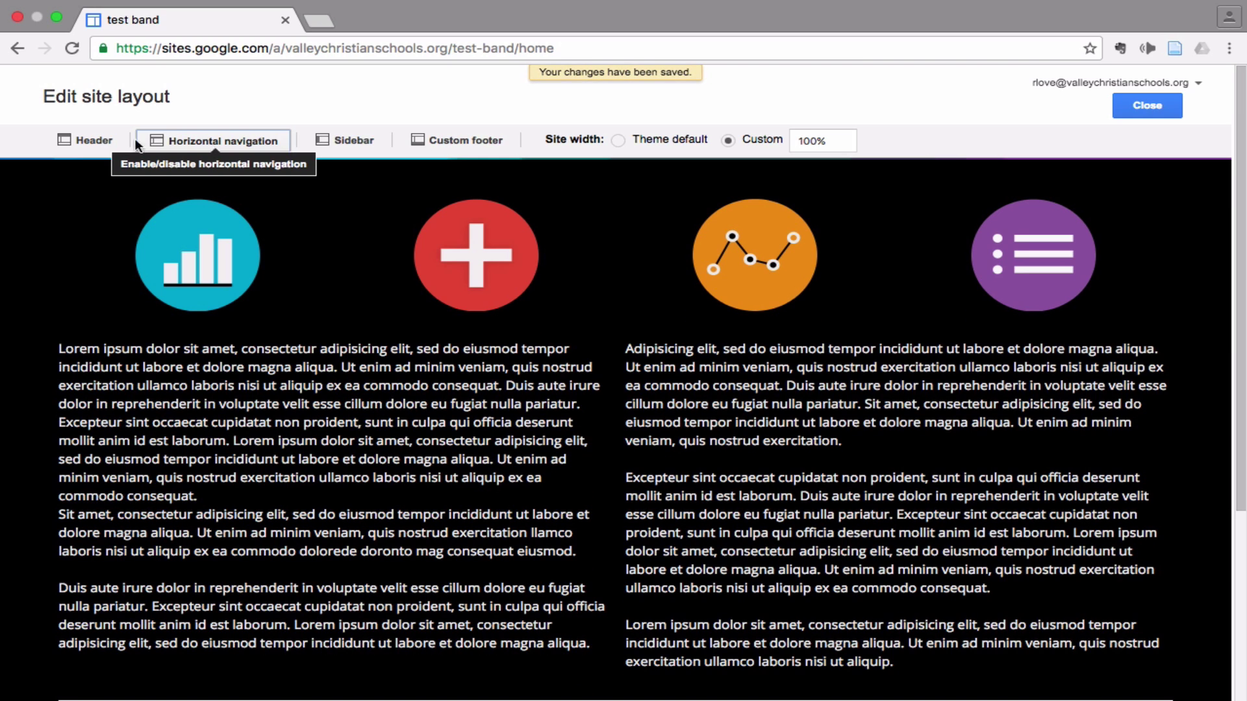
click(82, 144)
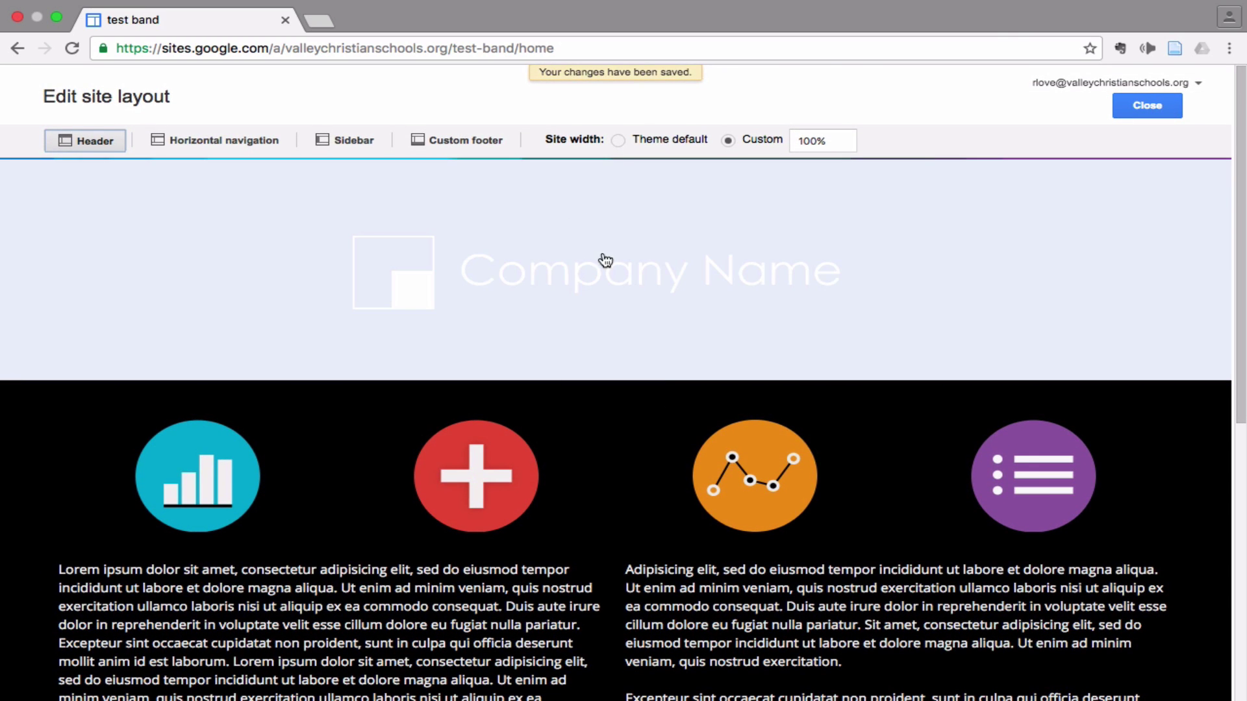
Open the site header configuration, select the domain default logo, and set the header height to 600 pixels
click(620, 230)
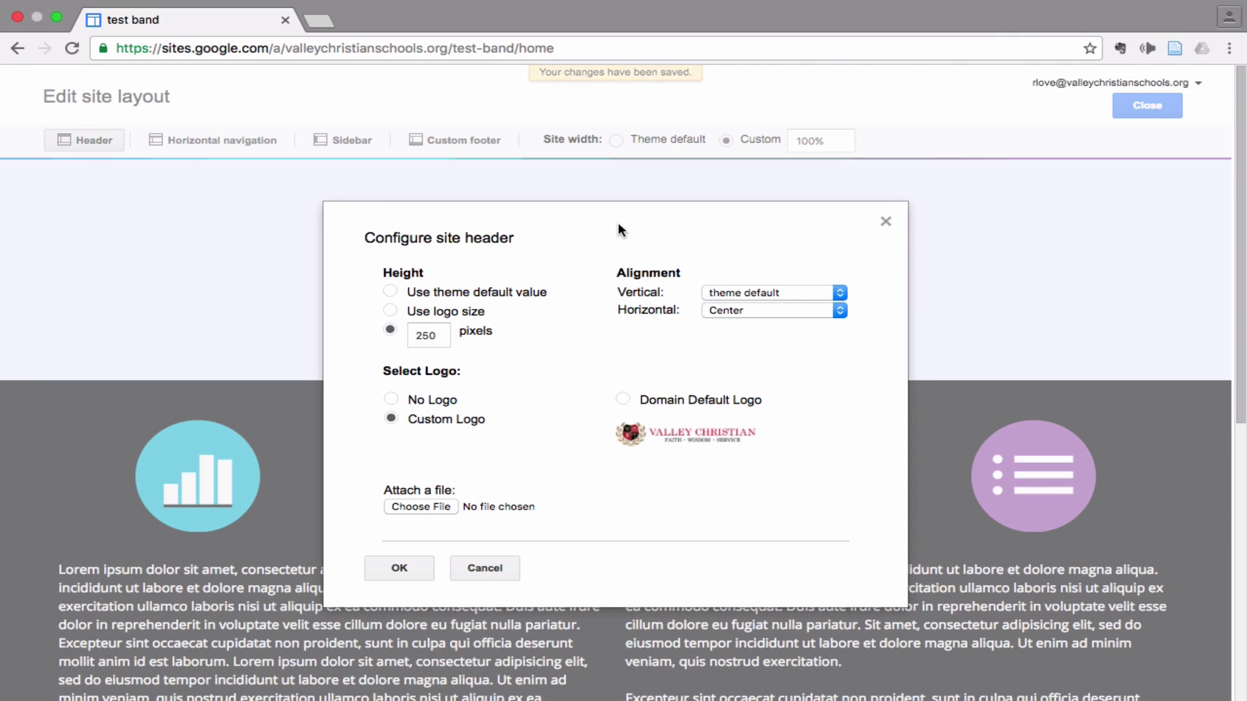
click(622, 399)
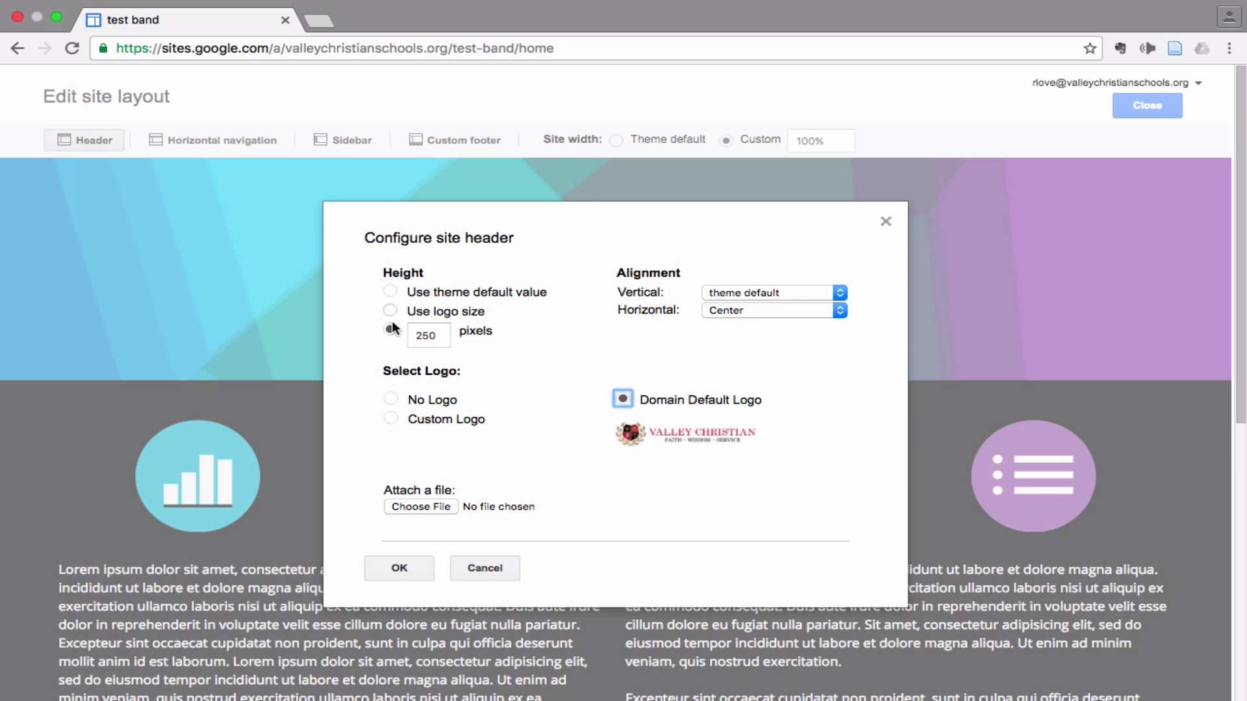
drag(444, 340, 404, 339)
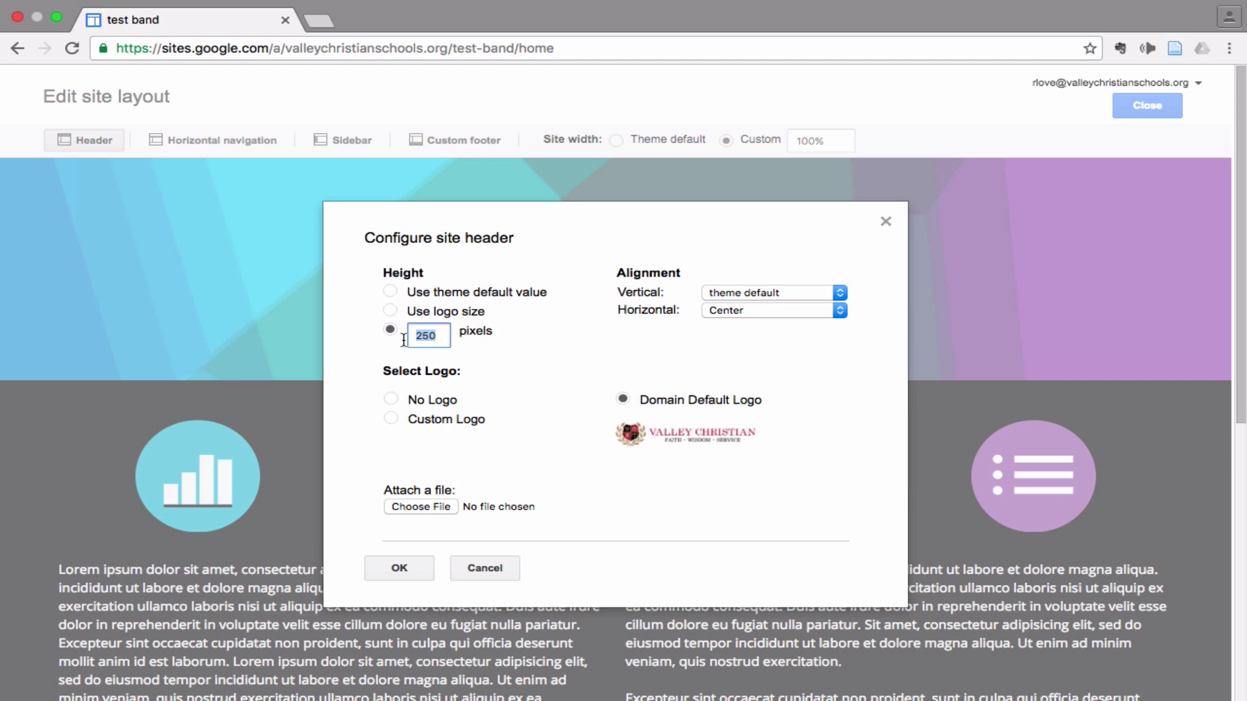
key(BackSpace)
text(600)
Switch to a custom logo, attach Blinded.png from the Desktop, and apply the header configuration
click(391, 419)
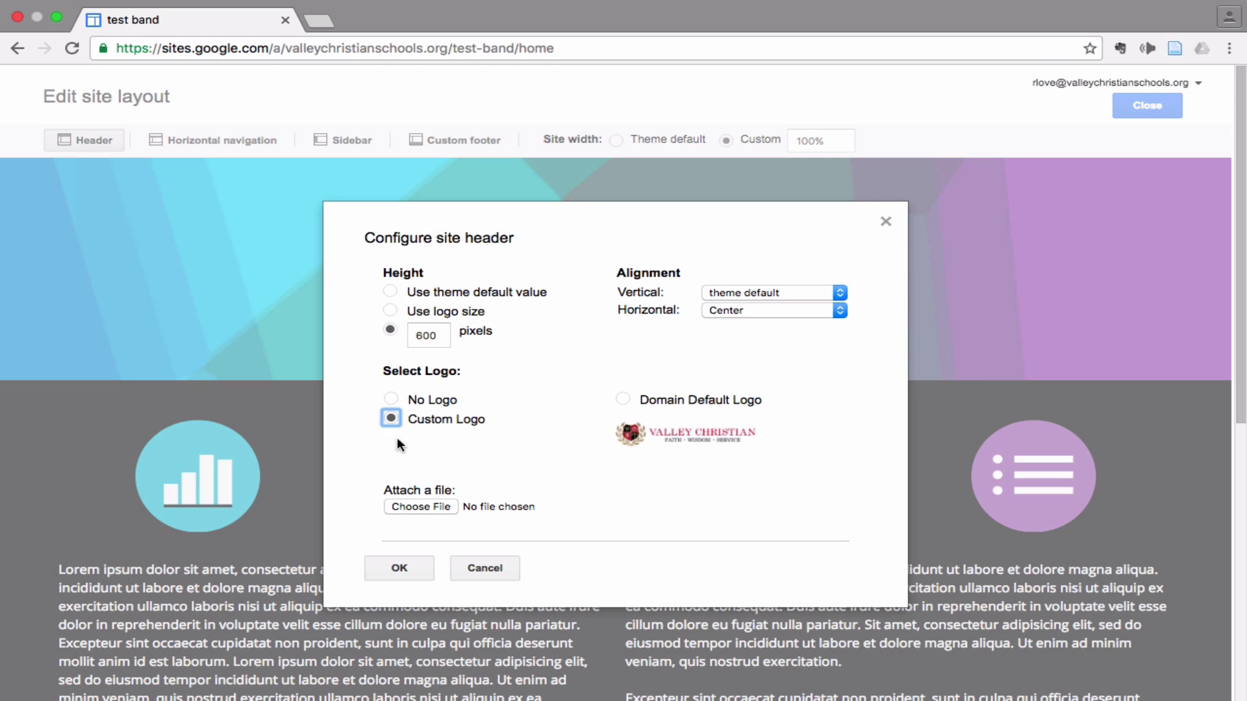
click(413, 508)
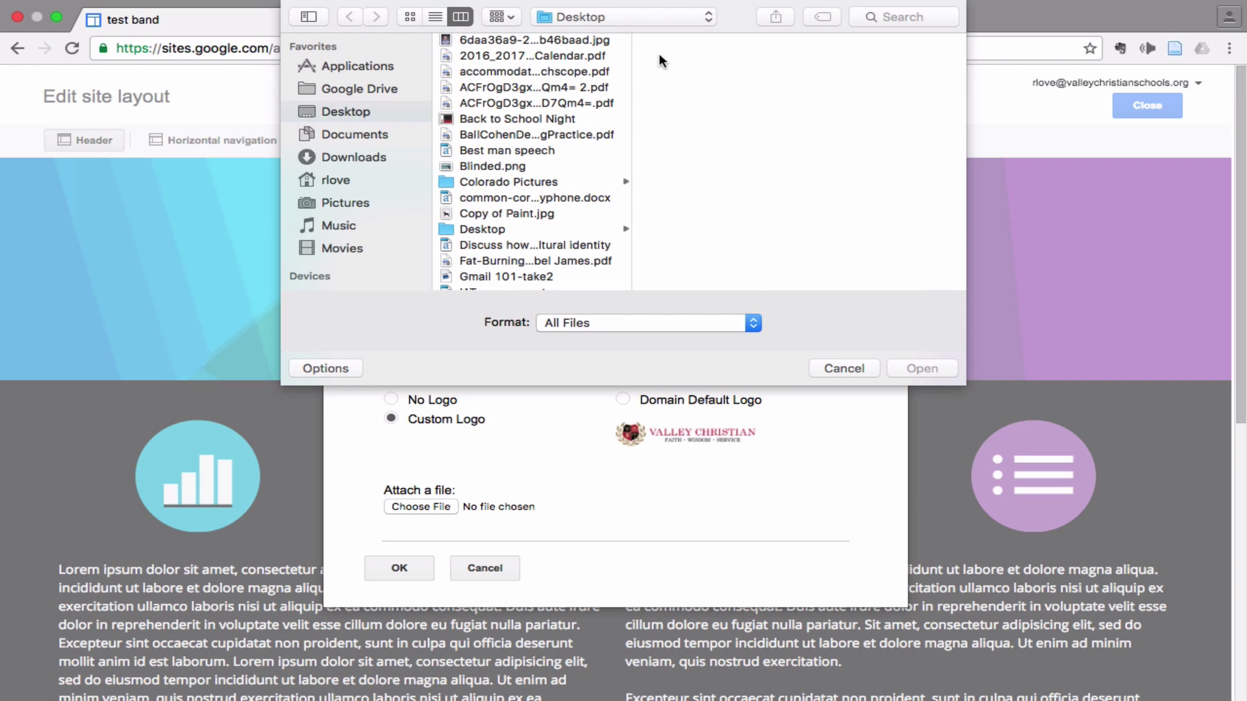
click(522, 55)
click(518, 70)
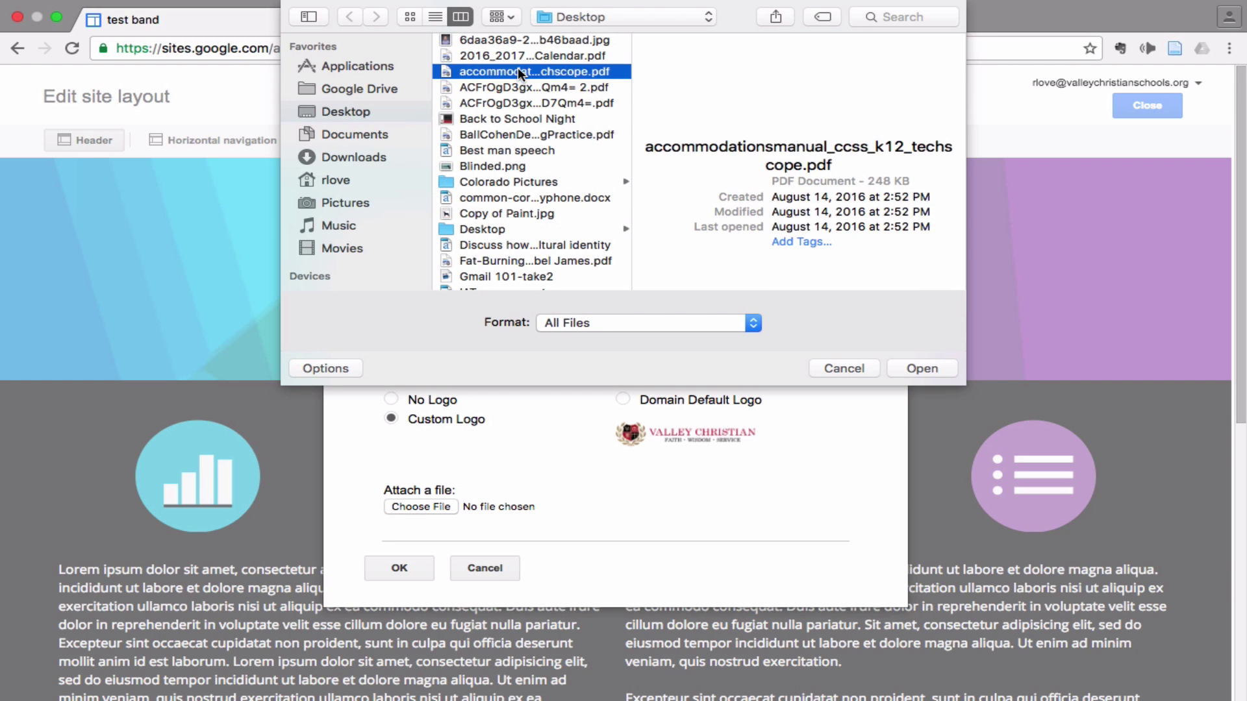
scroll(514, 135, down, 3)
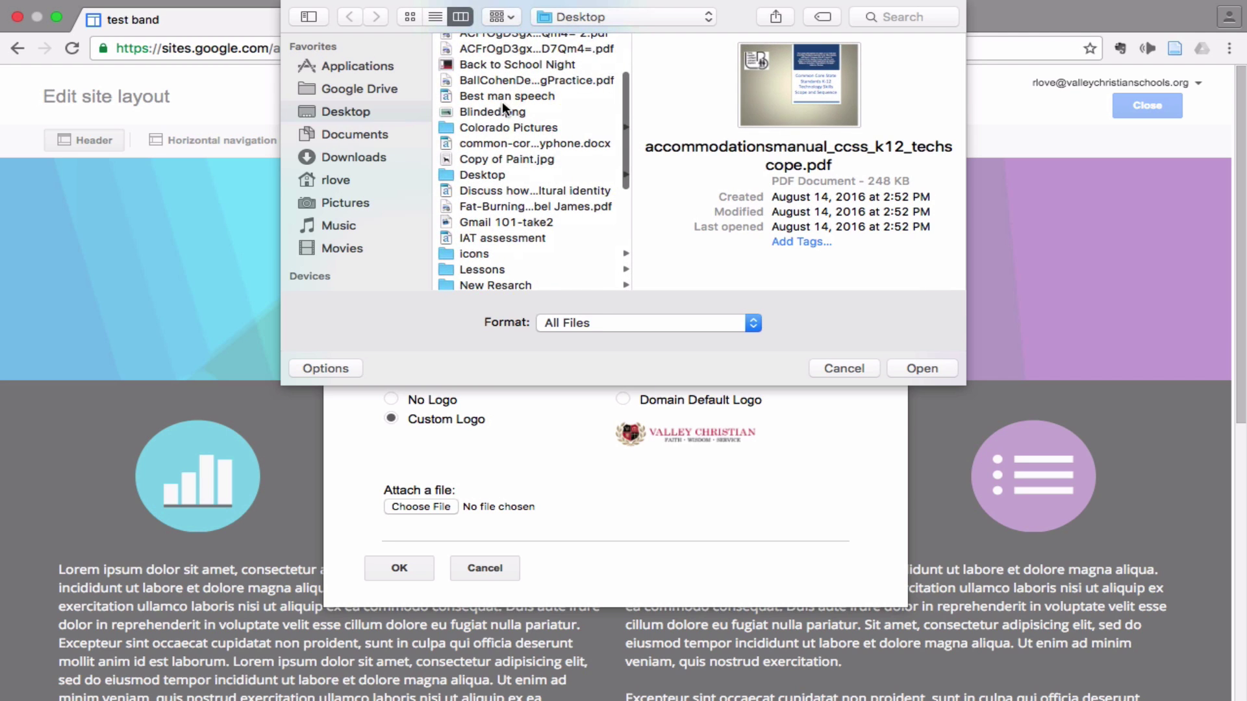
click(501, 105)
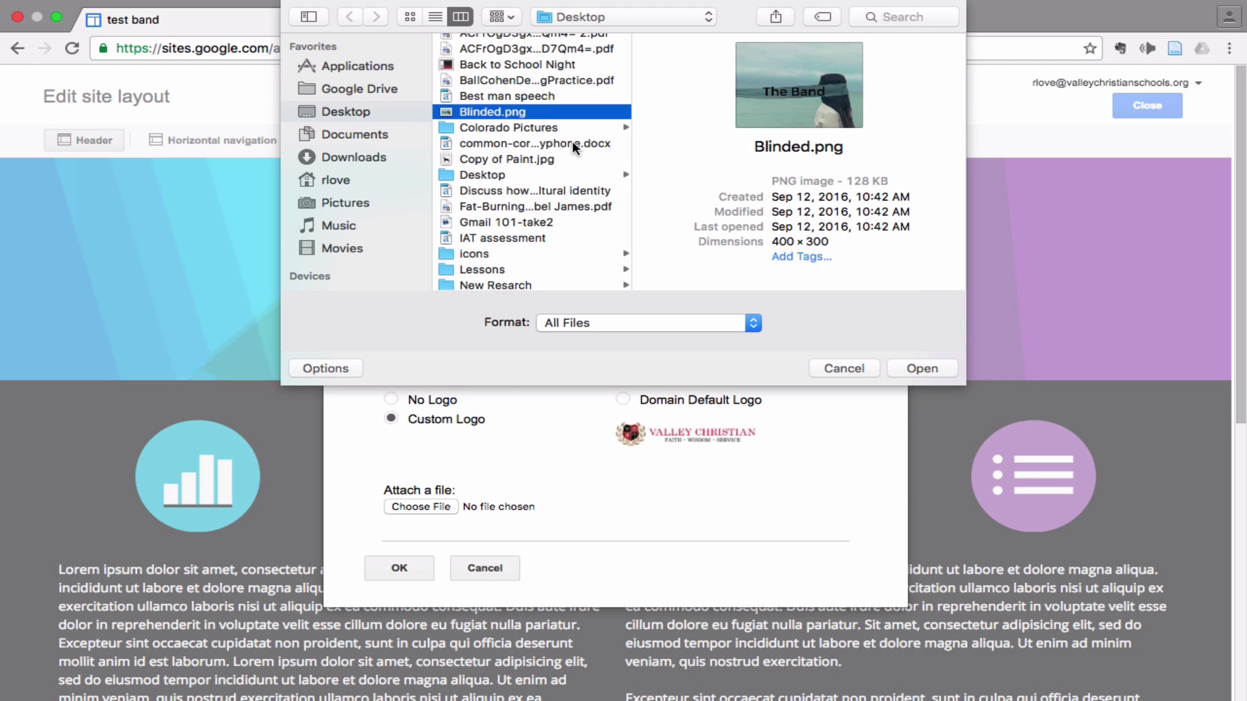
click(922, 365)
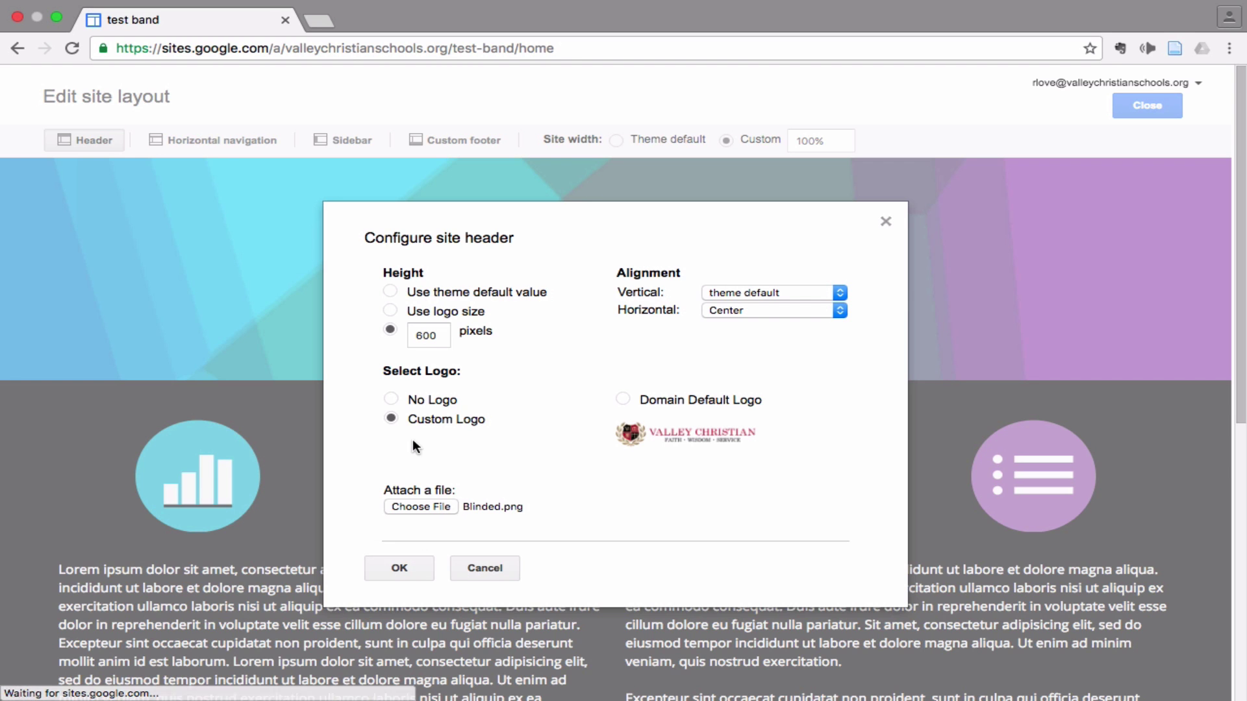
scroll(450, 517, down, 2)
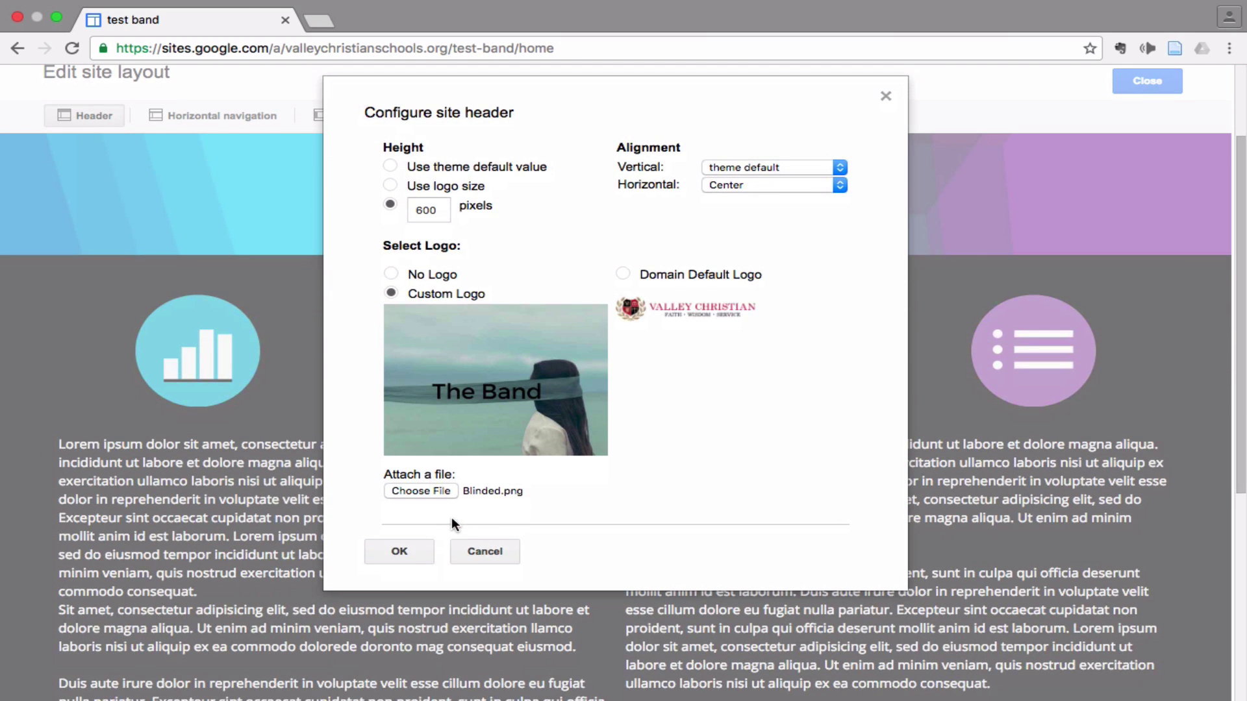
click(399, 551)
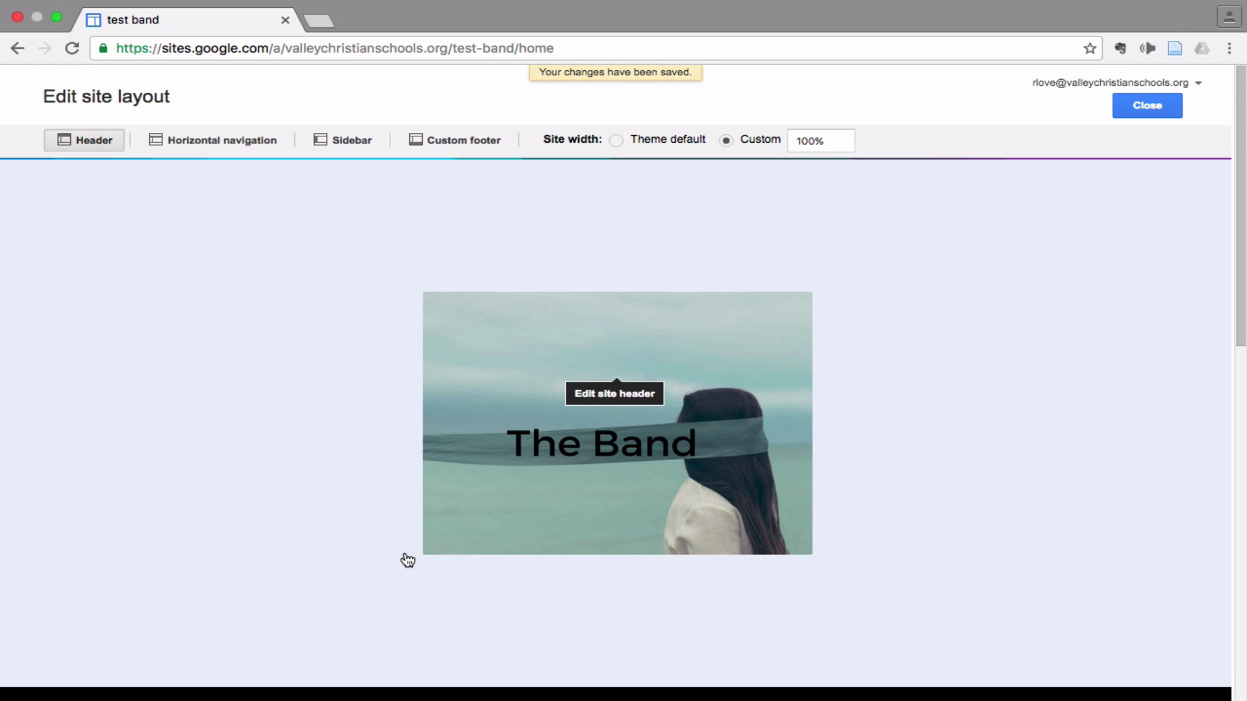
Reopen the site header configuration, set the height to use the logo size, and enter 200 as the pixel value
scroll(629, 511, down, 4)
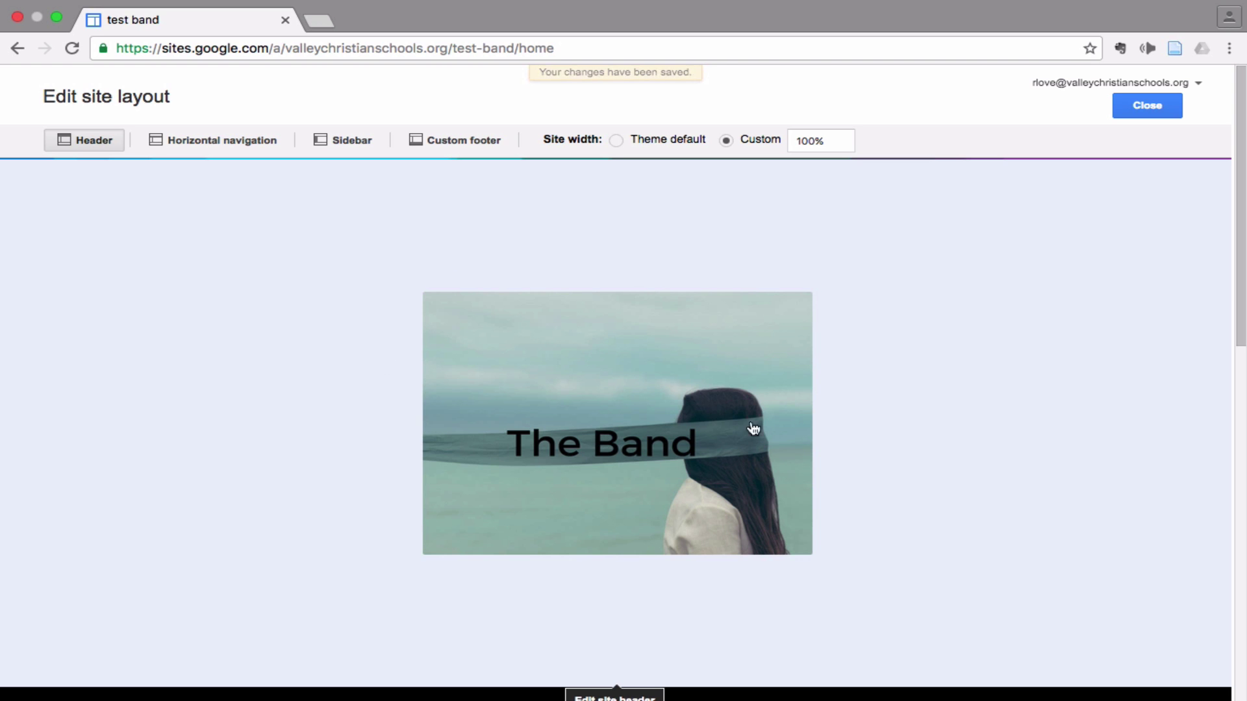
scroll(559, 450, down, 5)
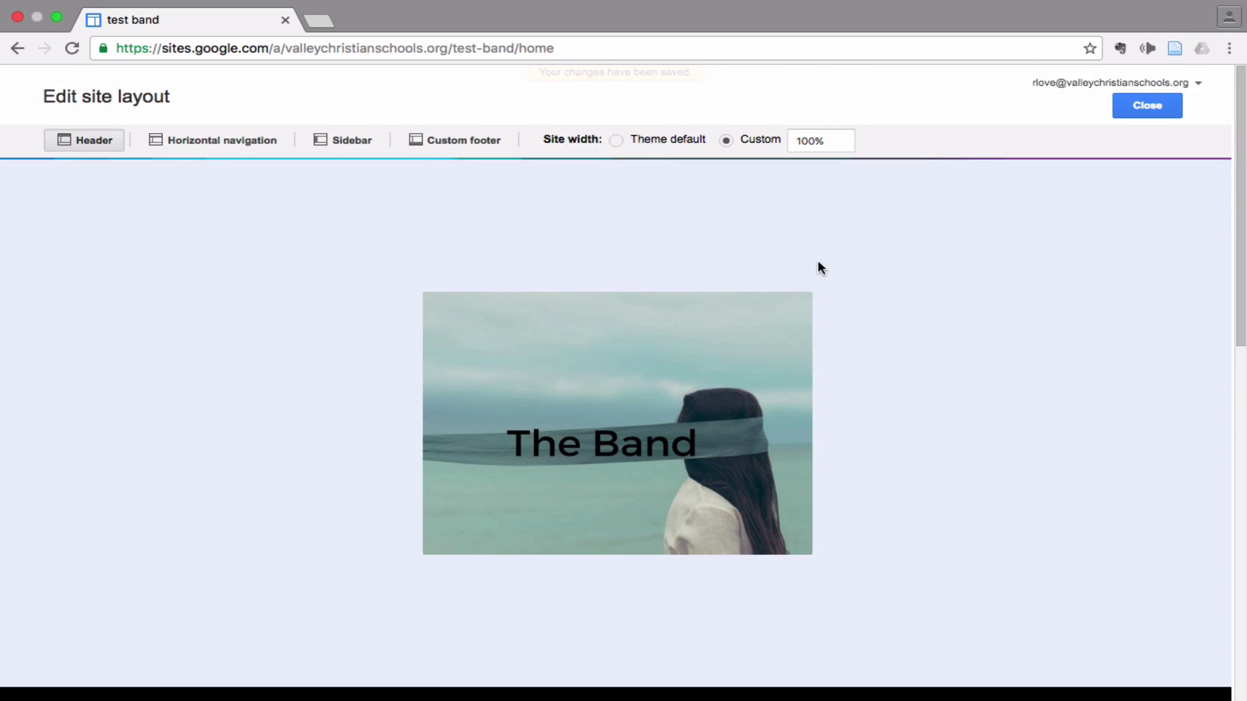
click(817, 266)
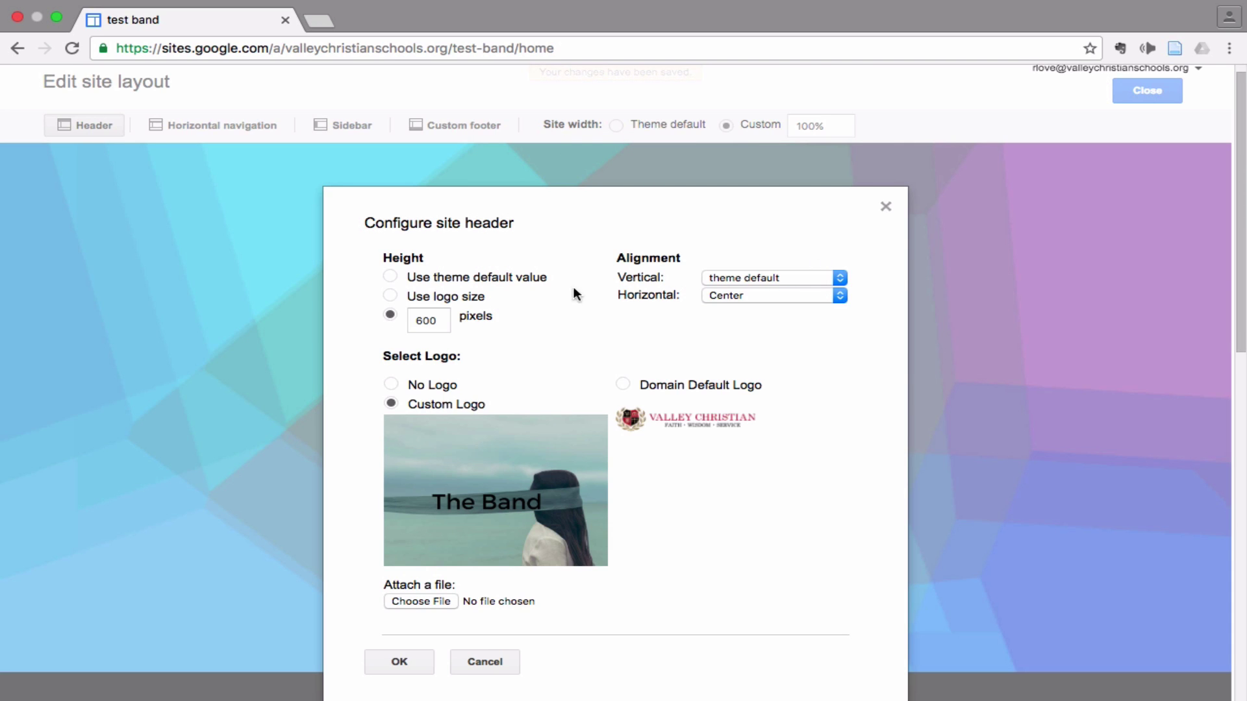
click(390, 297)
click(422, 320)
key(BackSpace)
text(2)
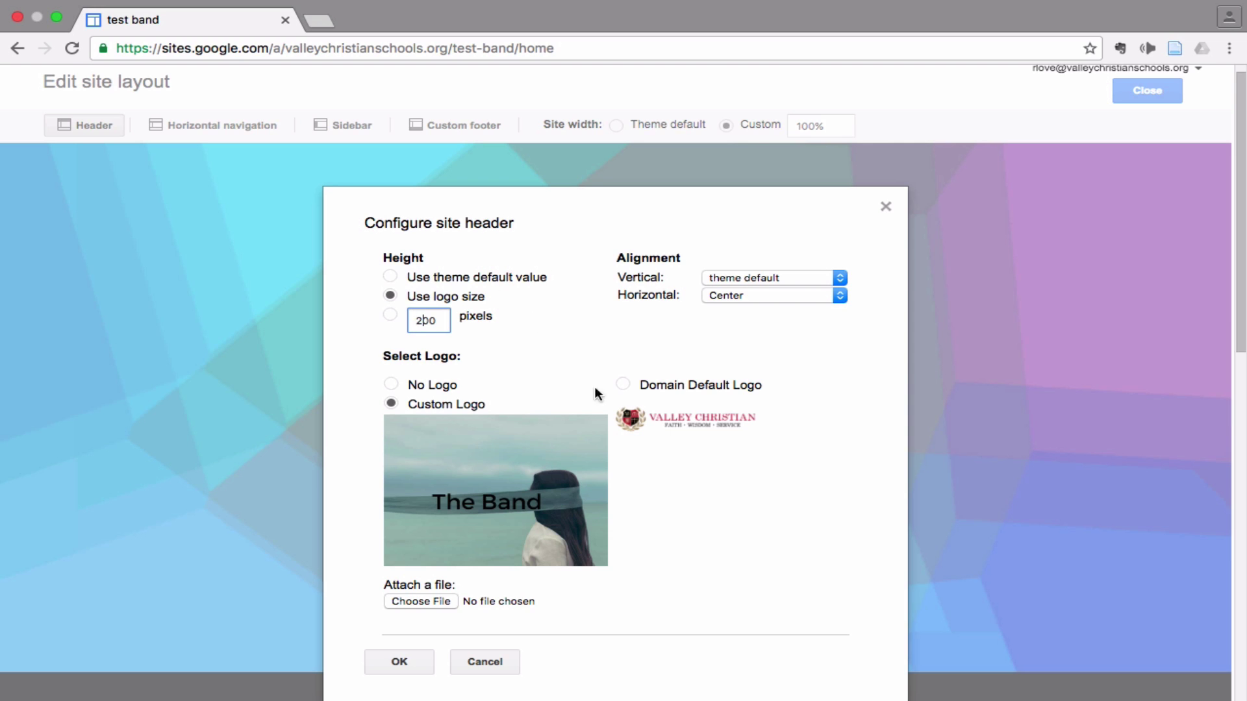
click(472, 354)
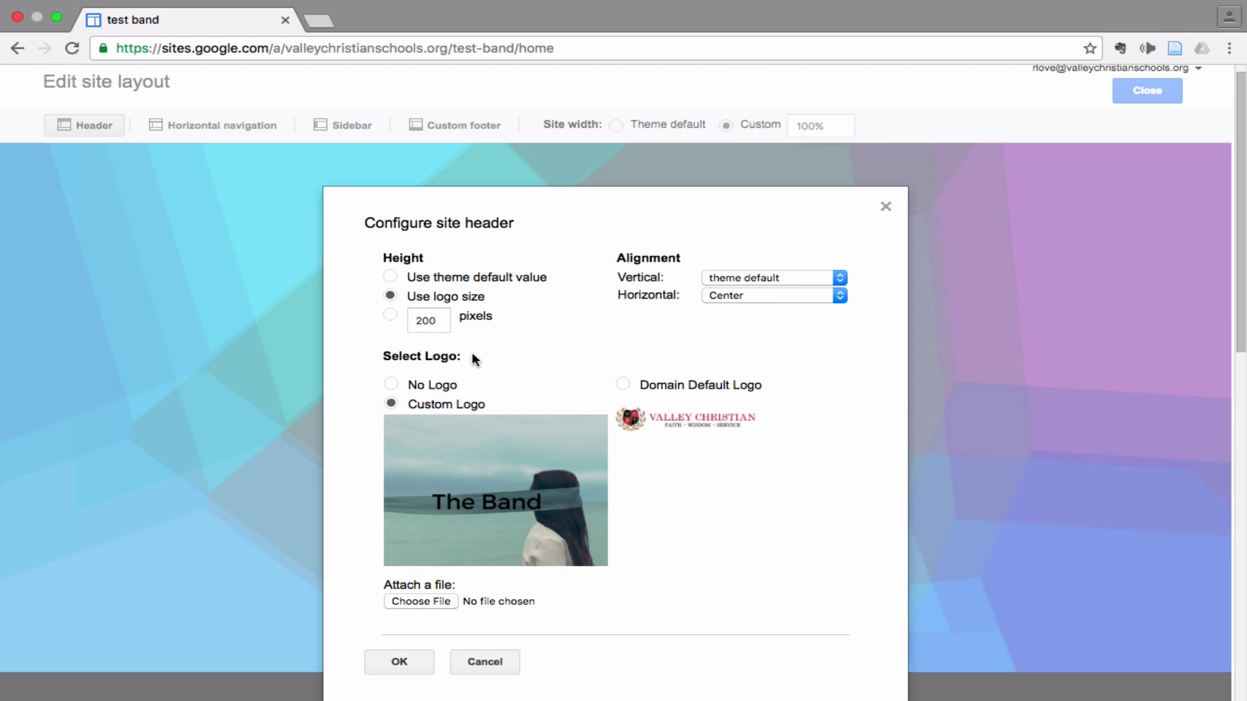
Keep the header alignment at Center horizontally and theme default vertically, and apply the configuration
click(750, 296)
click(616, 326)
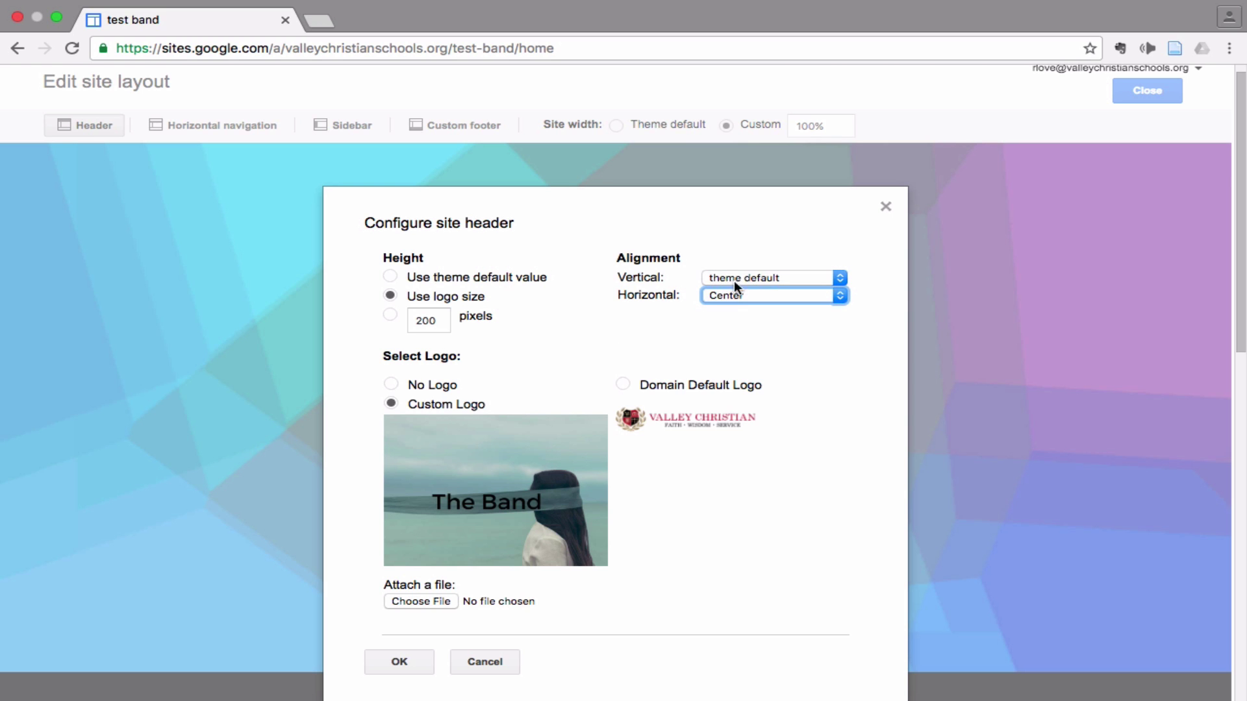
click(733, 281)
click(738, 233)
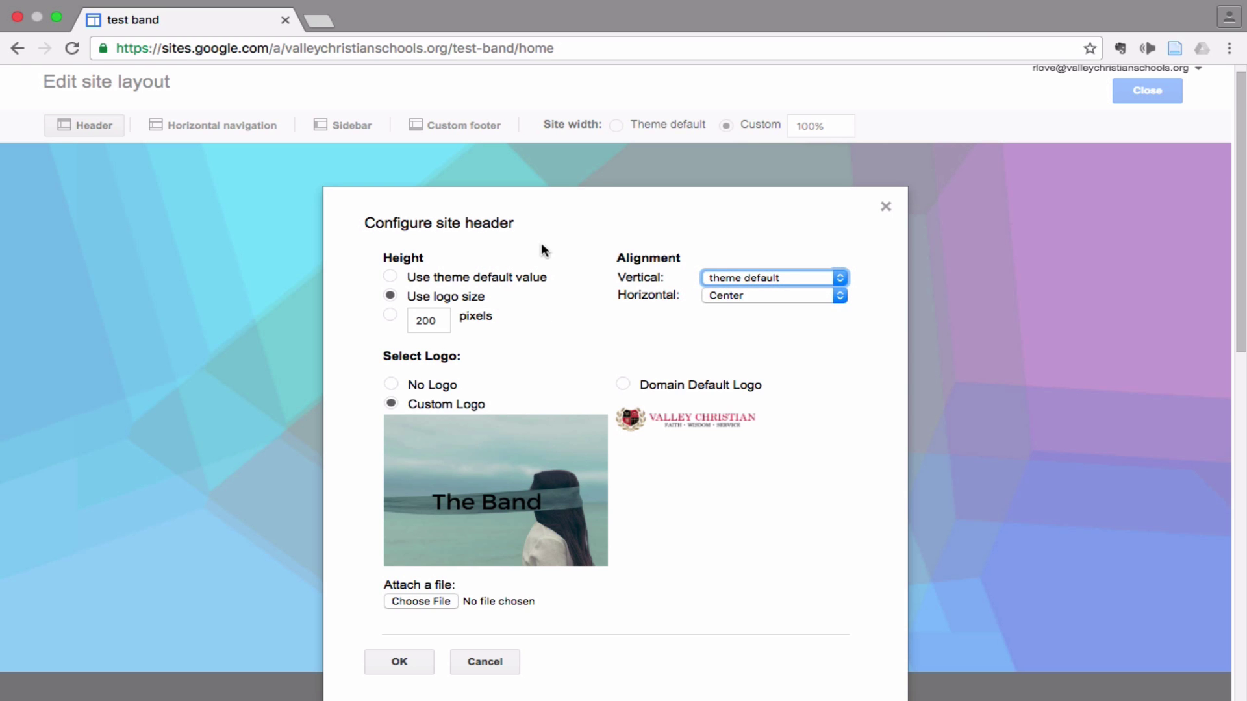
scroll(541, 293, down, 3)
click(406, 553)
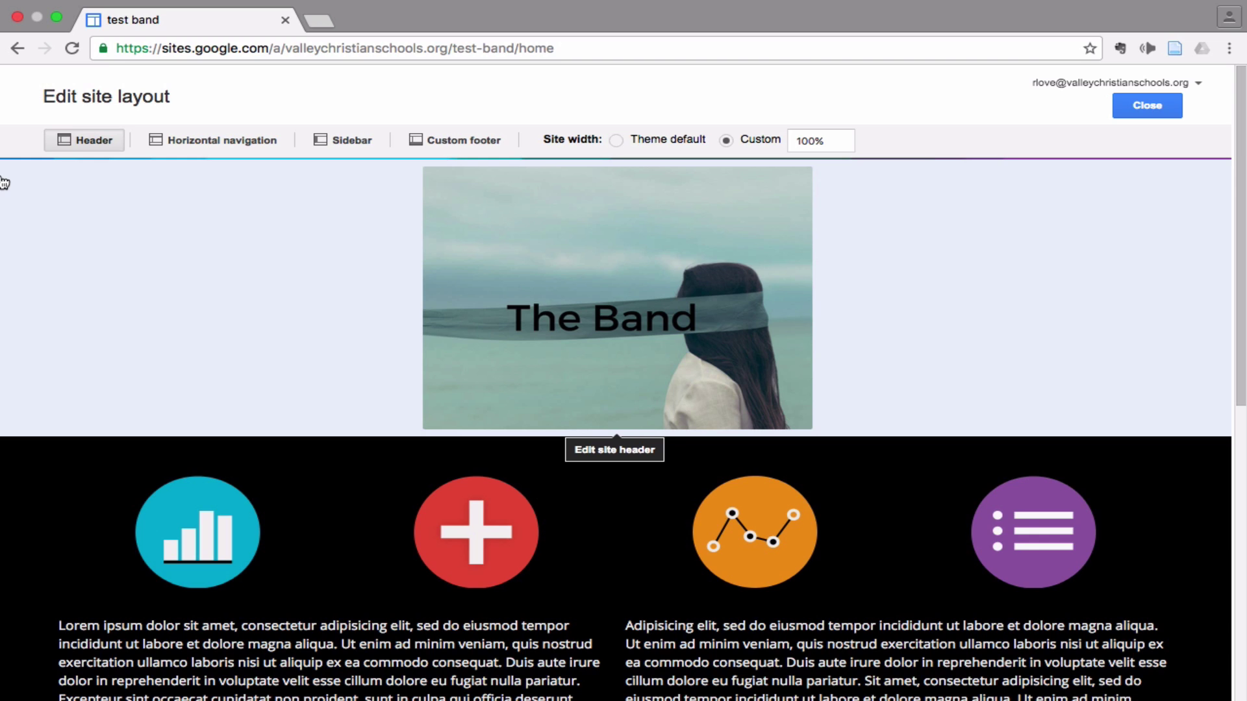
Capture a screenshot of the full-width header area, and move the browser window aside to uncover the desktop
key(super+shift+4)
drag(1, 159, 1234, 437)
click(58, 17)
drag(701, 204, 893, 630)
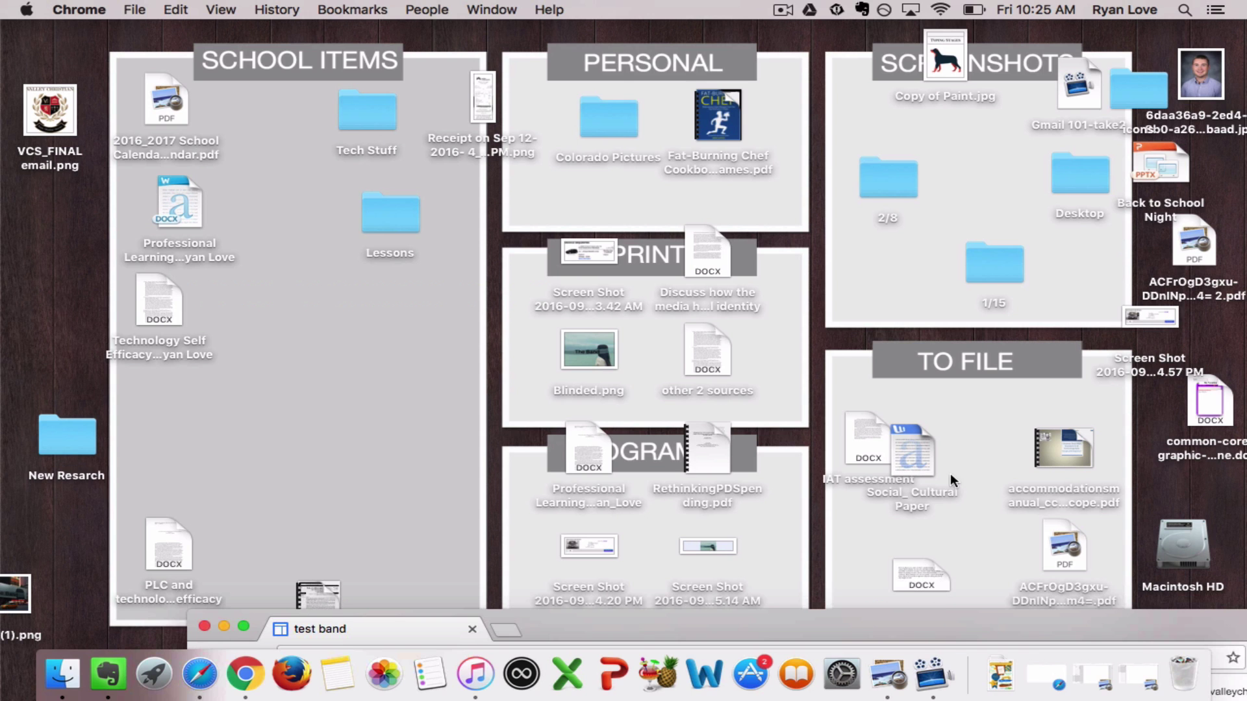
Preview the recent screenshots on the desktop to find the header capture, and move it into the SCHOOL ITEMS area
click(1140, 311)
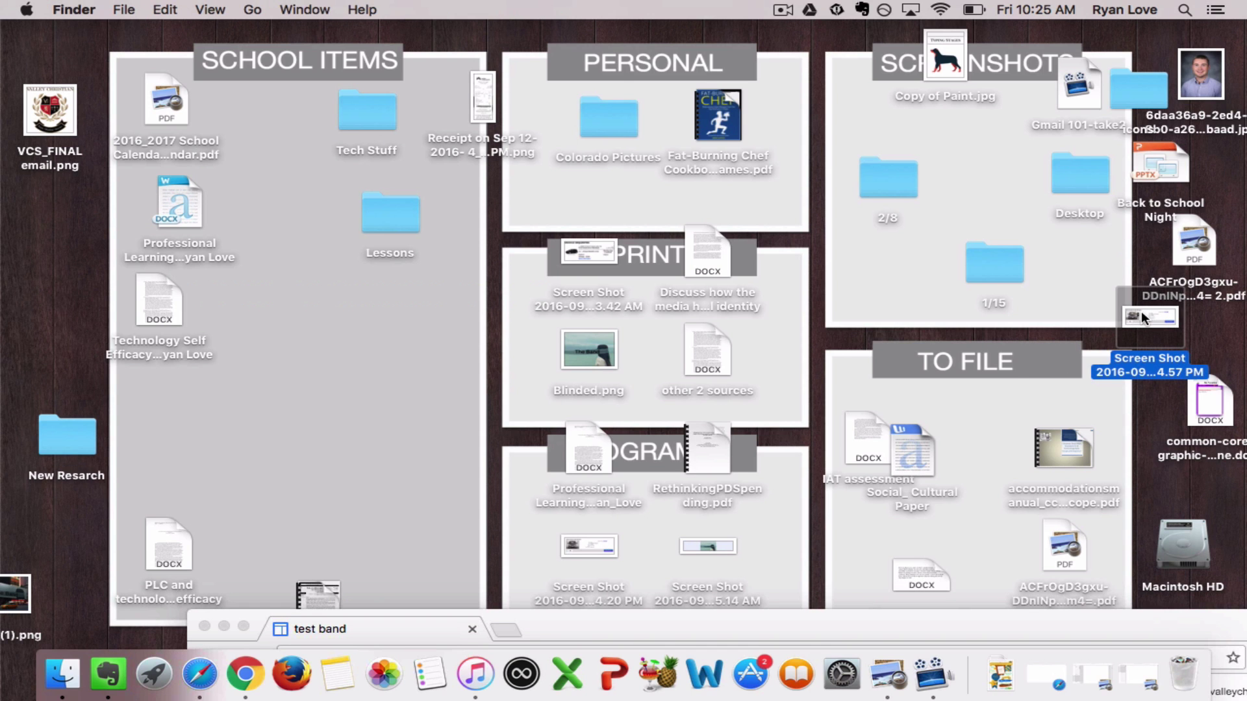
key(space)
key(space)
click(590, 542)
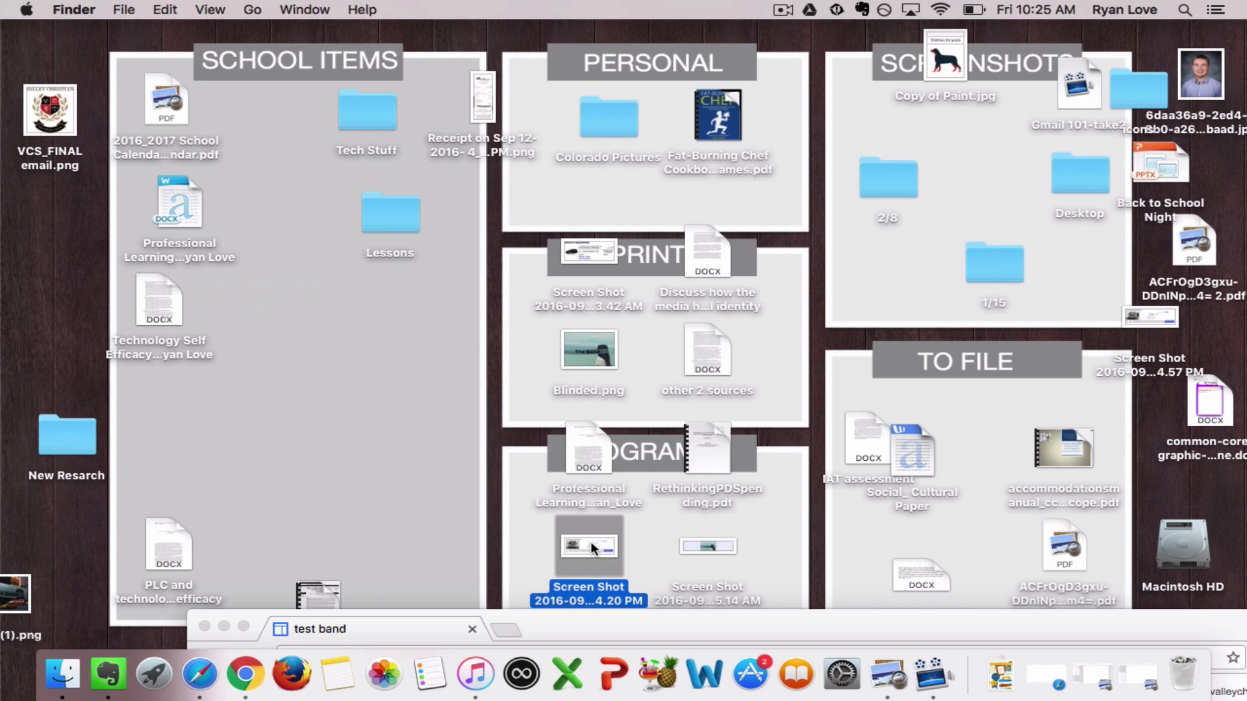
click(703, 540)
drag(703, 540, 341, 305)
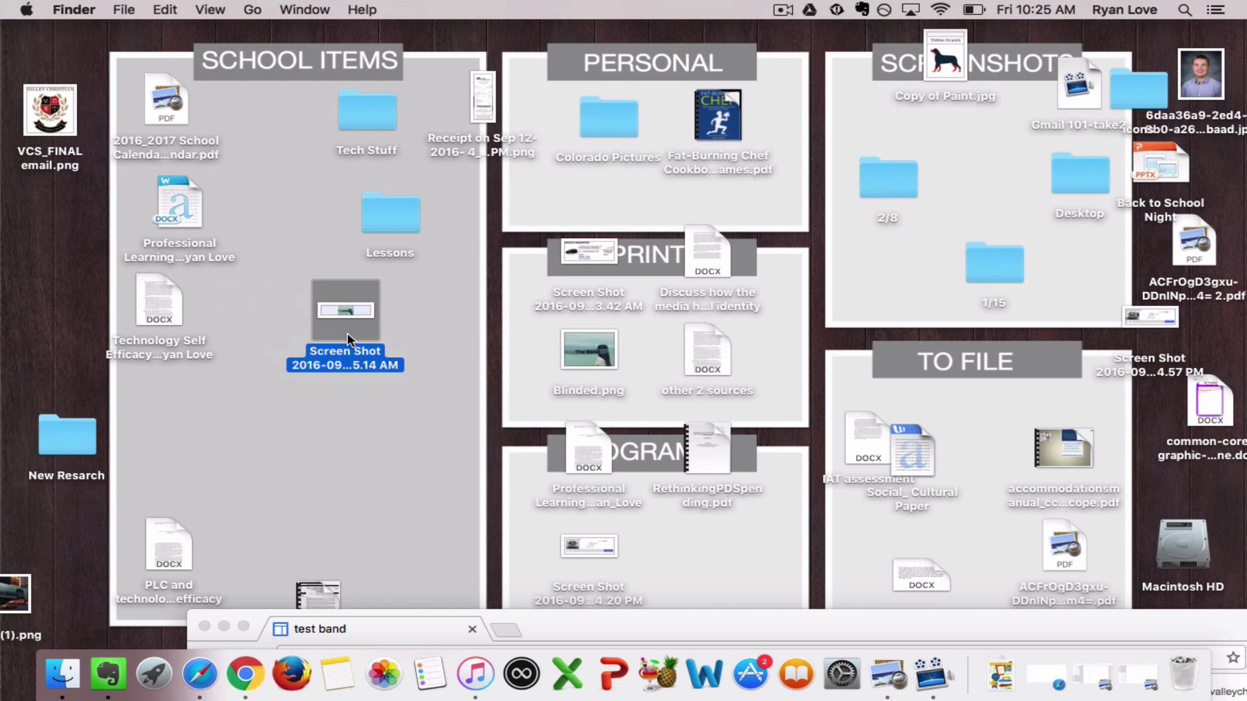
Examine the header screenshot's pixel dimensions in its file info, and return to the site layout editor in Chrome
key(super+i)
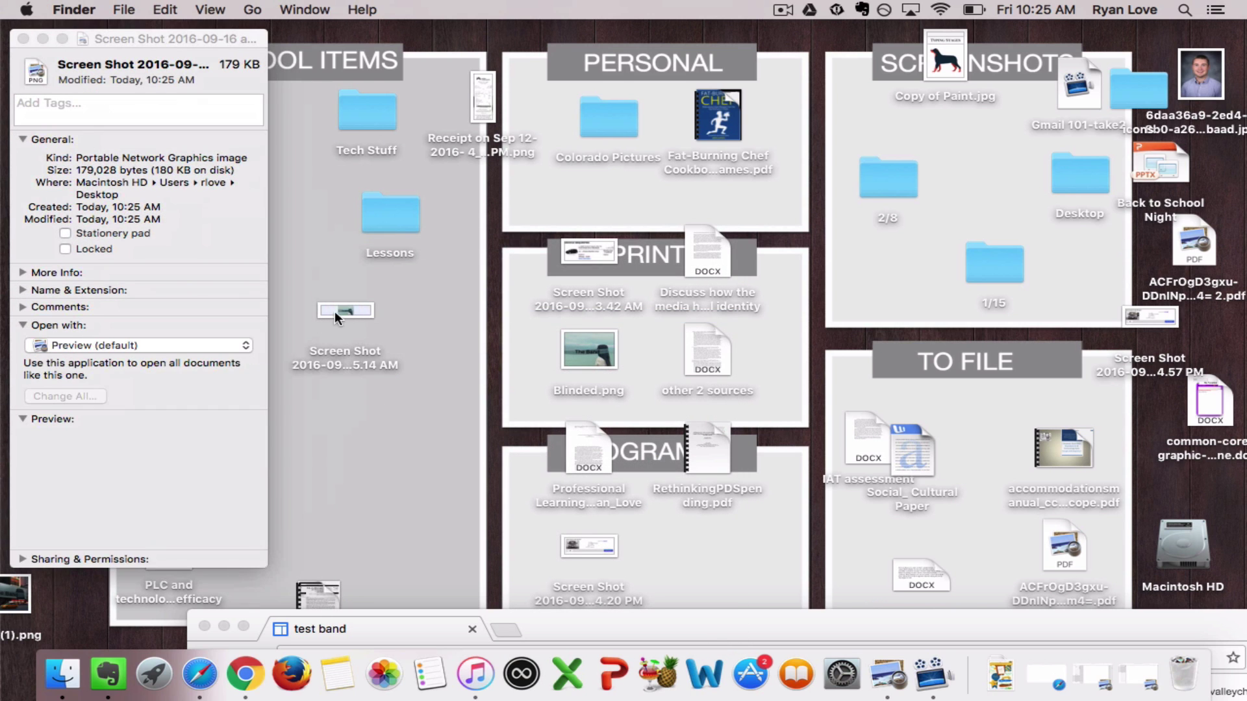
click(23, 39)
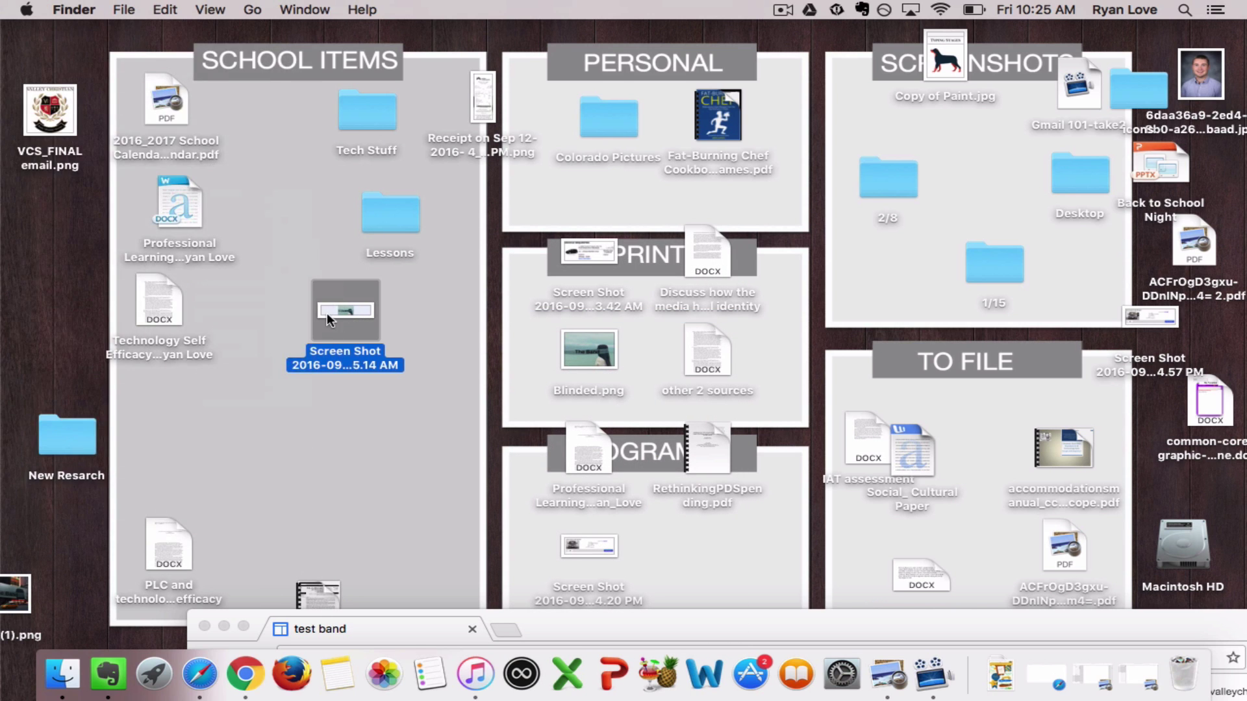
right_click(353, 311)
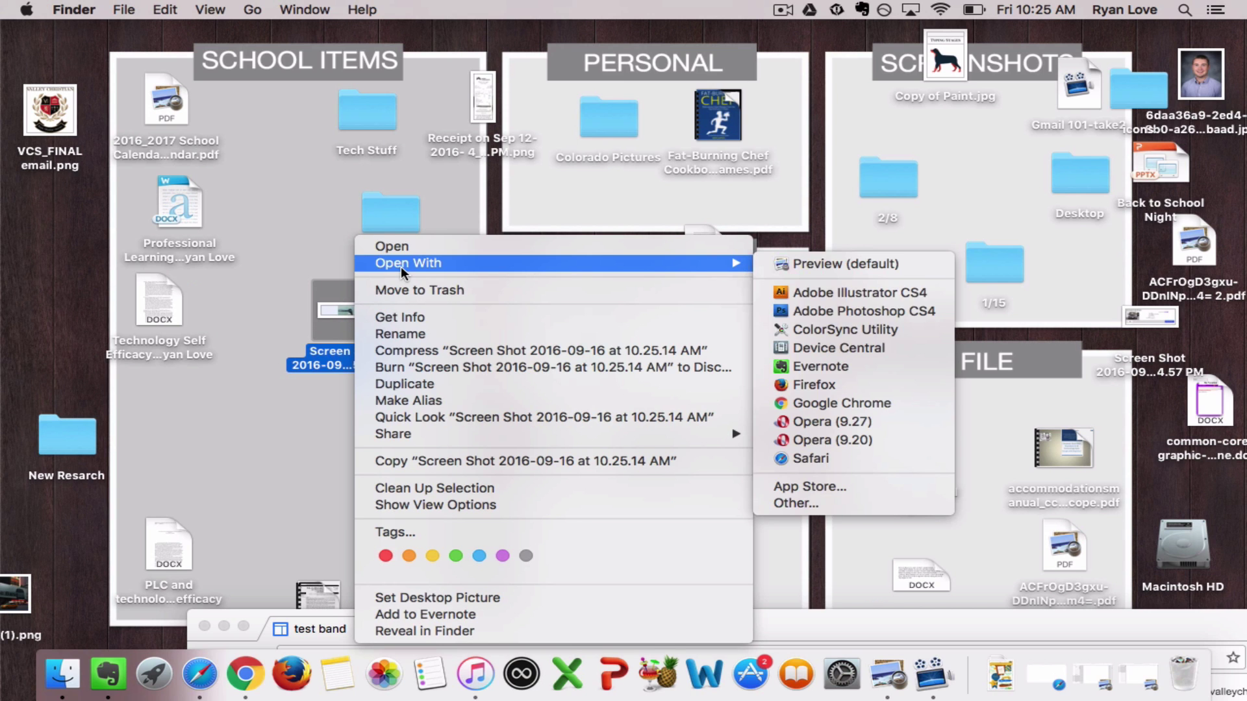
click(400, 317)
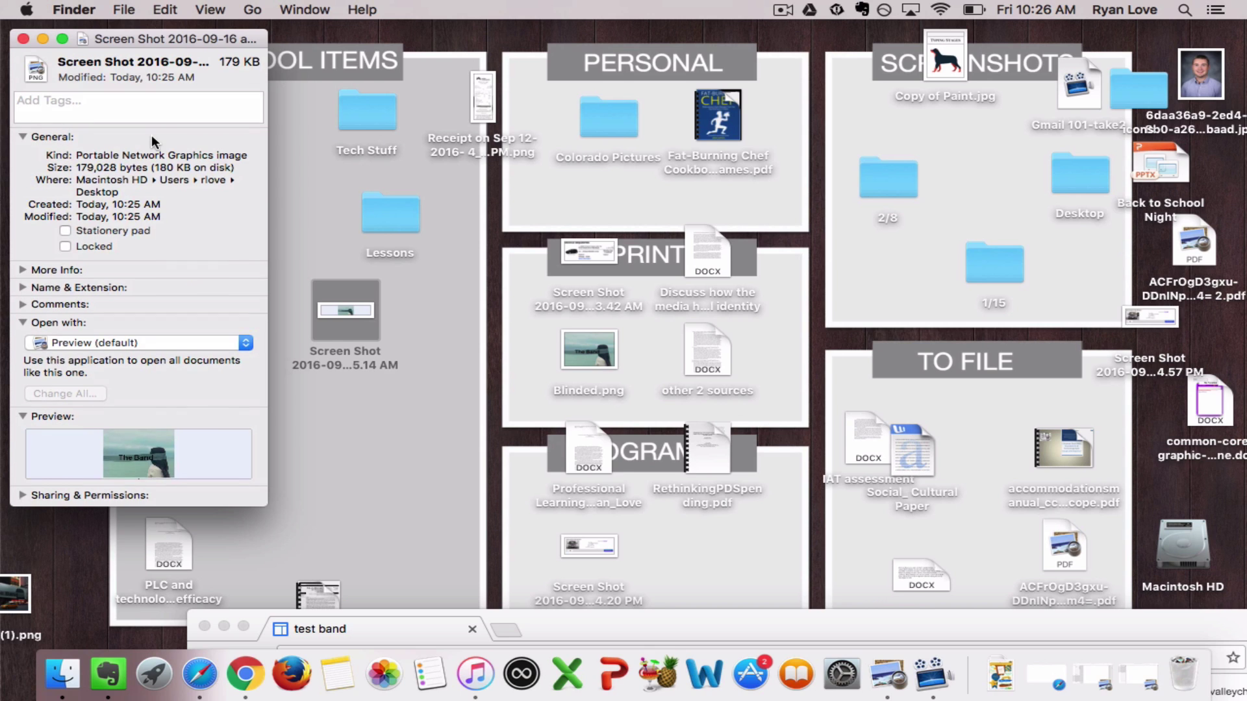
click(22, 273)
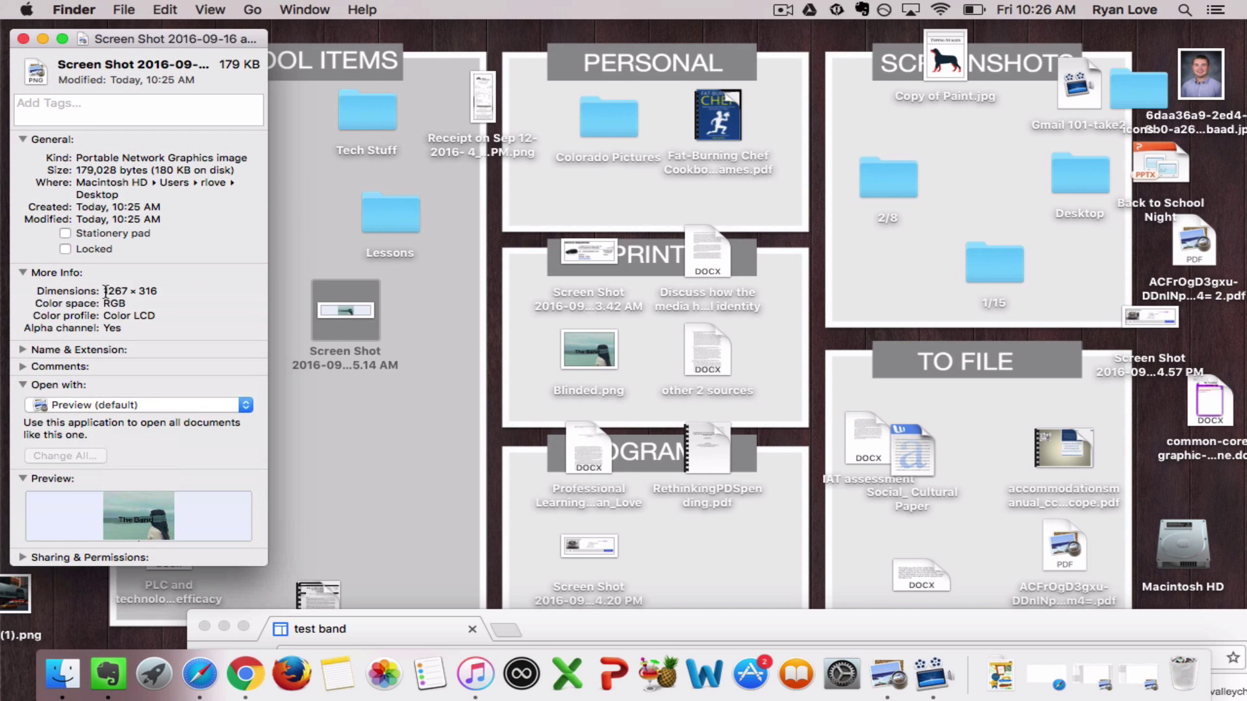
drag(105, 291, 144, 298)
drag(639, 626, 424, 5)
click(45, 37)
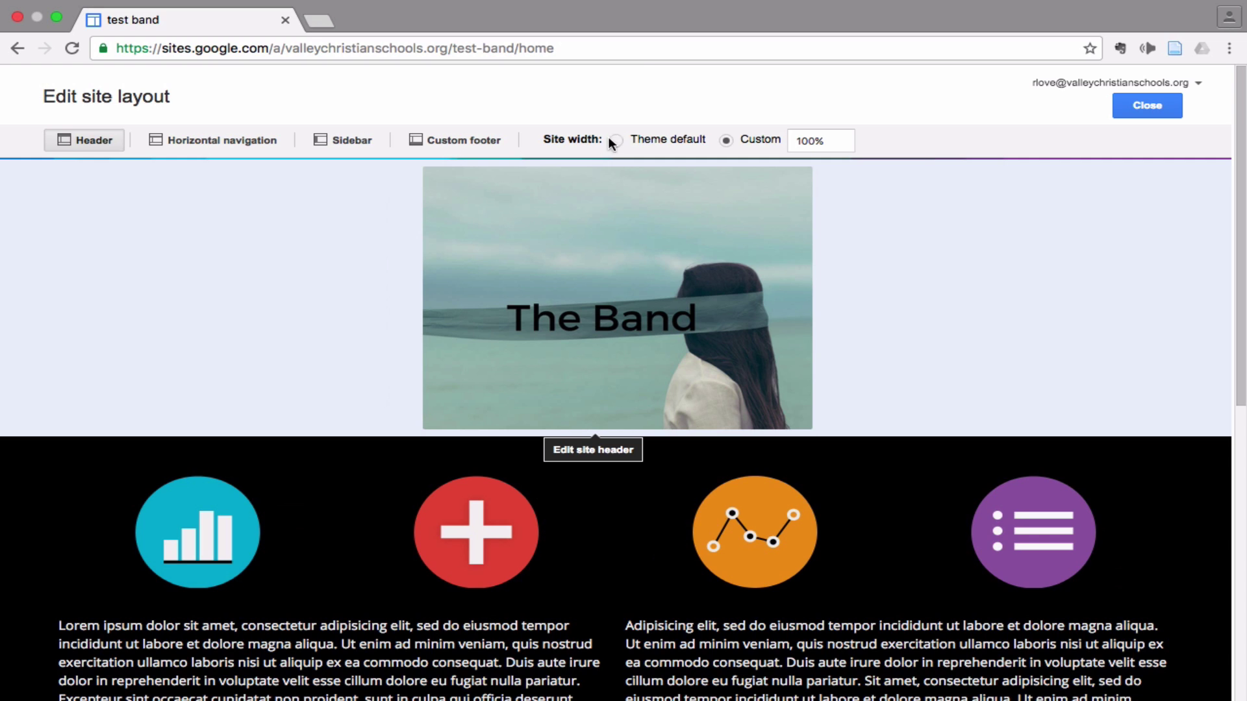
Try the theme default site width and switch back to the custom width of 100%
click(614, 140)
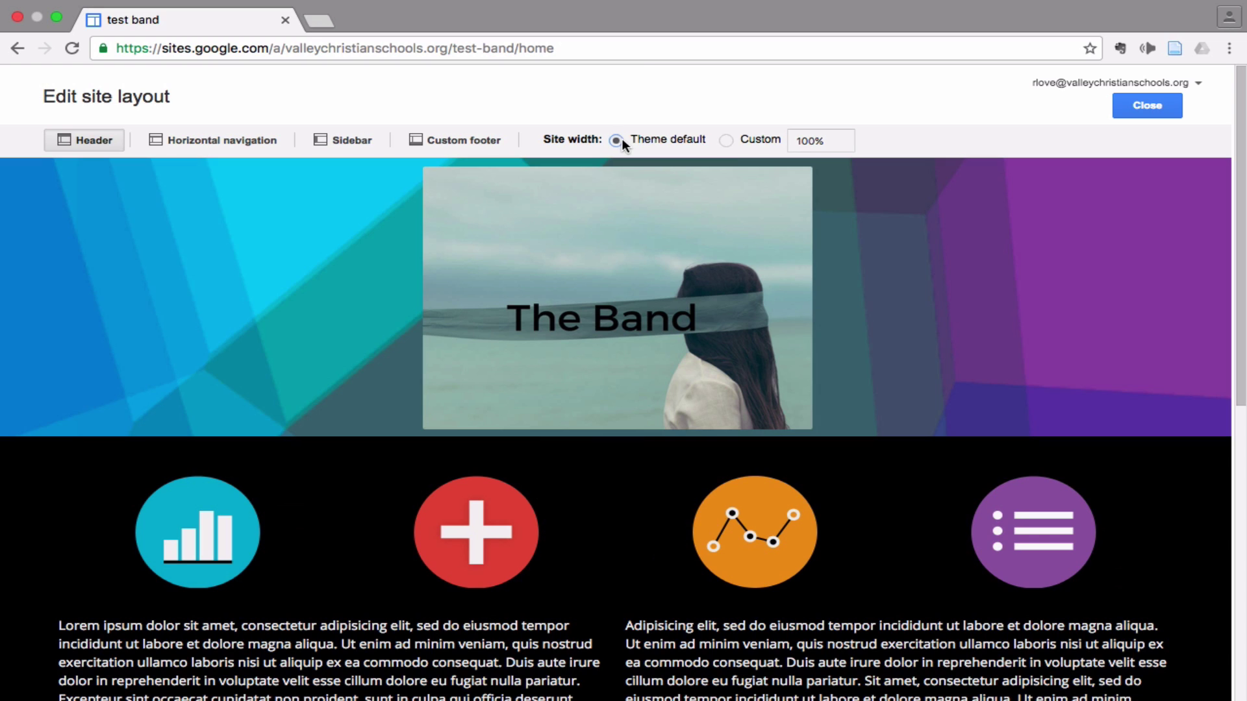
click(726, 142)
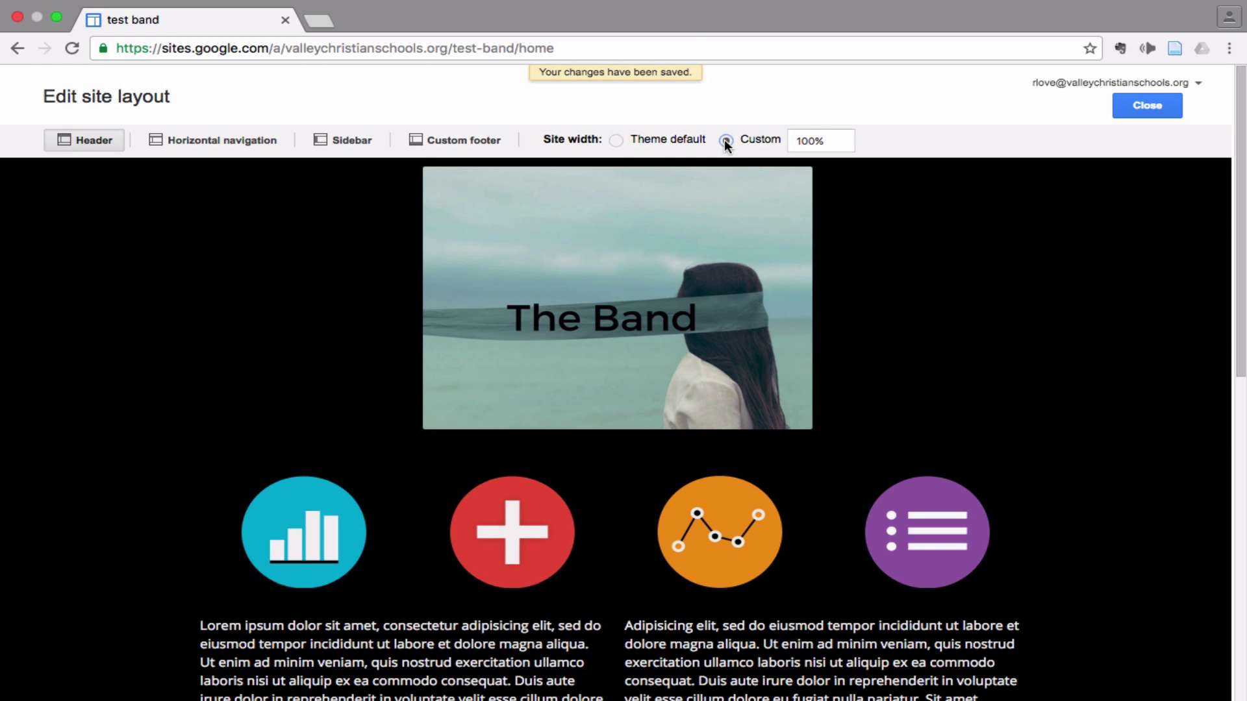
click(724, 140)
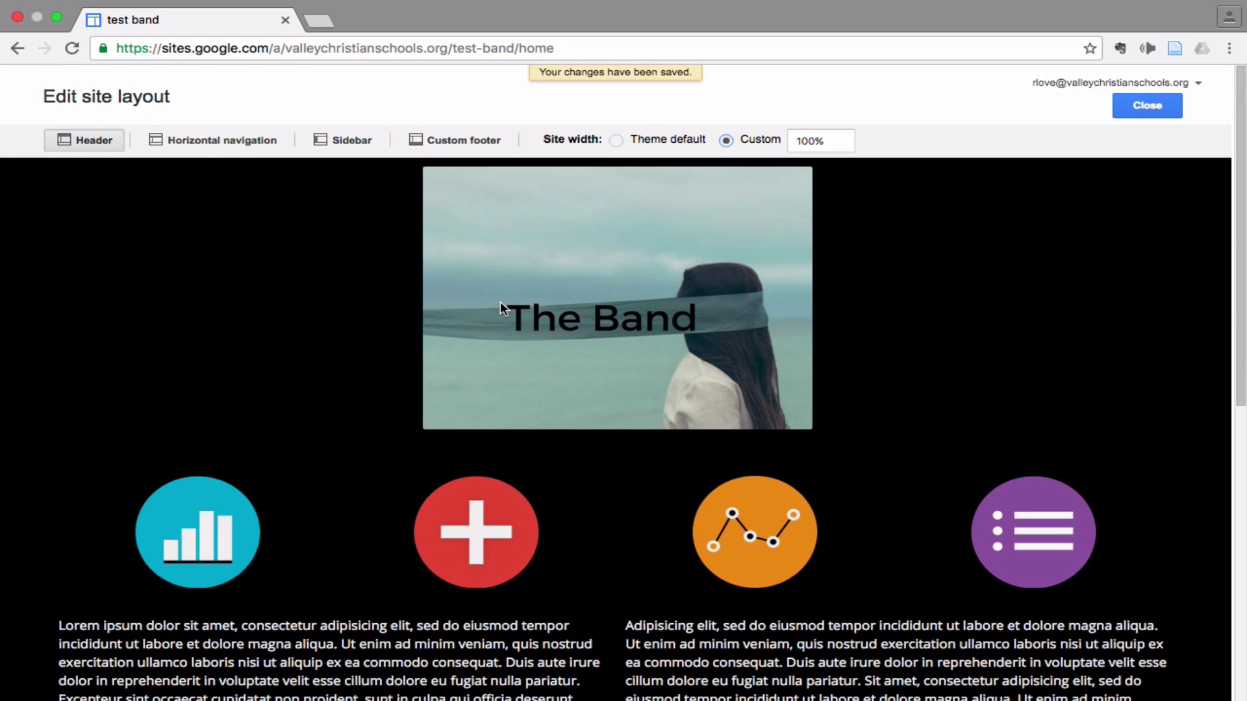
Add a custom footer to the site layout and open it for editing
scroll(753, 337, down, 1)
scroll(753, 344, up, 1)
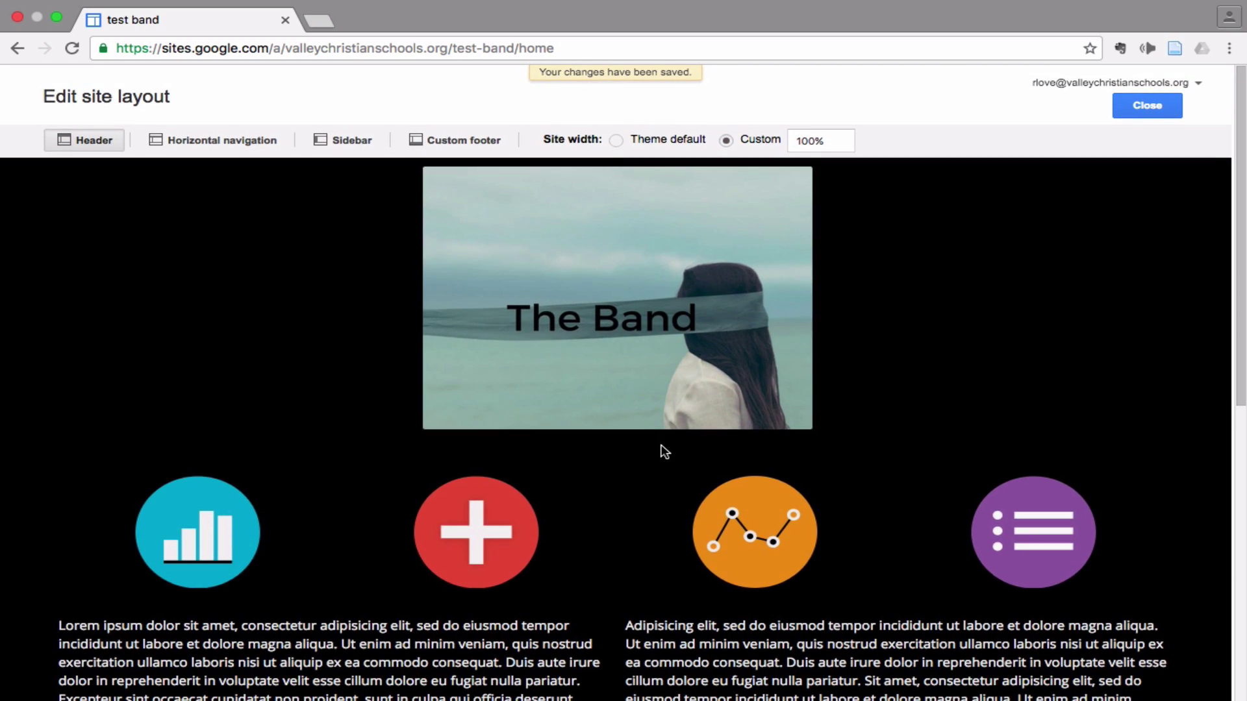
scroll(662, 450, down, 10)
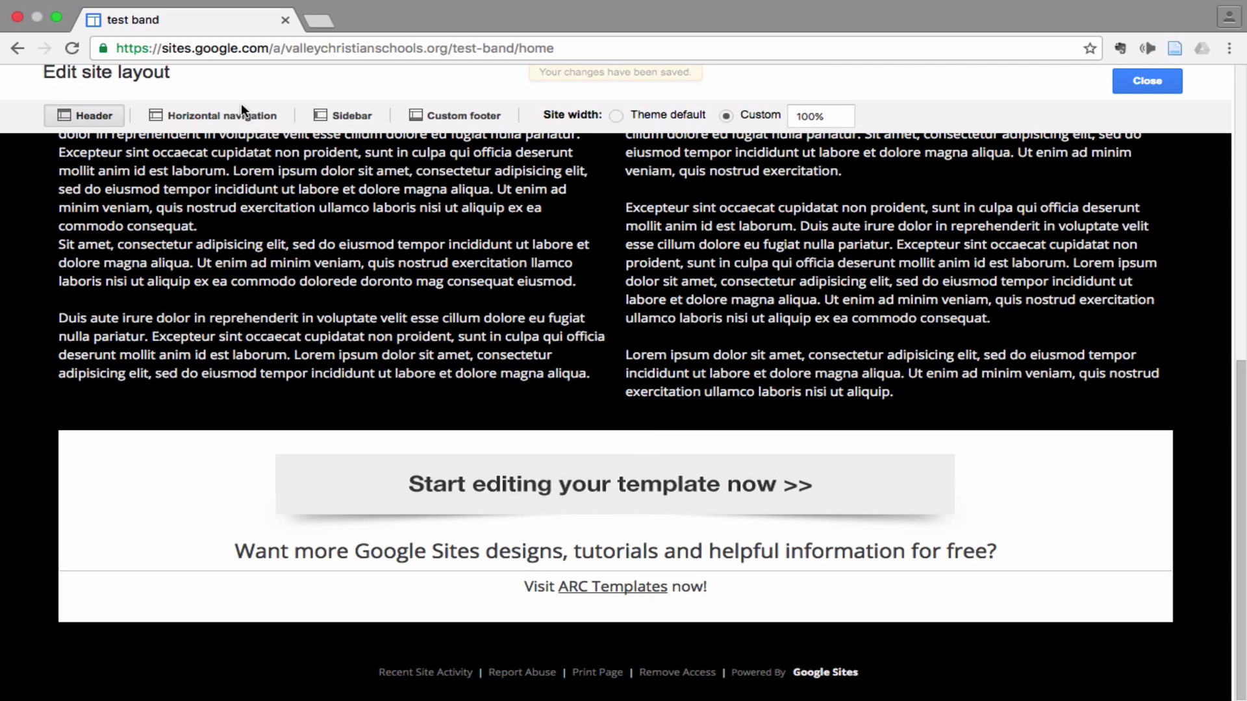
click(442, 115)
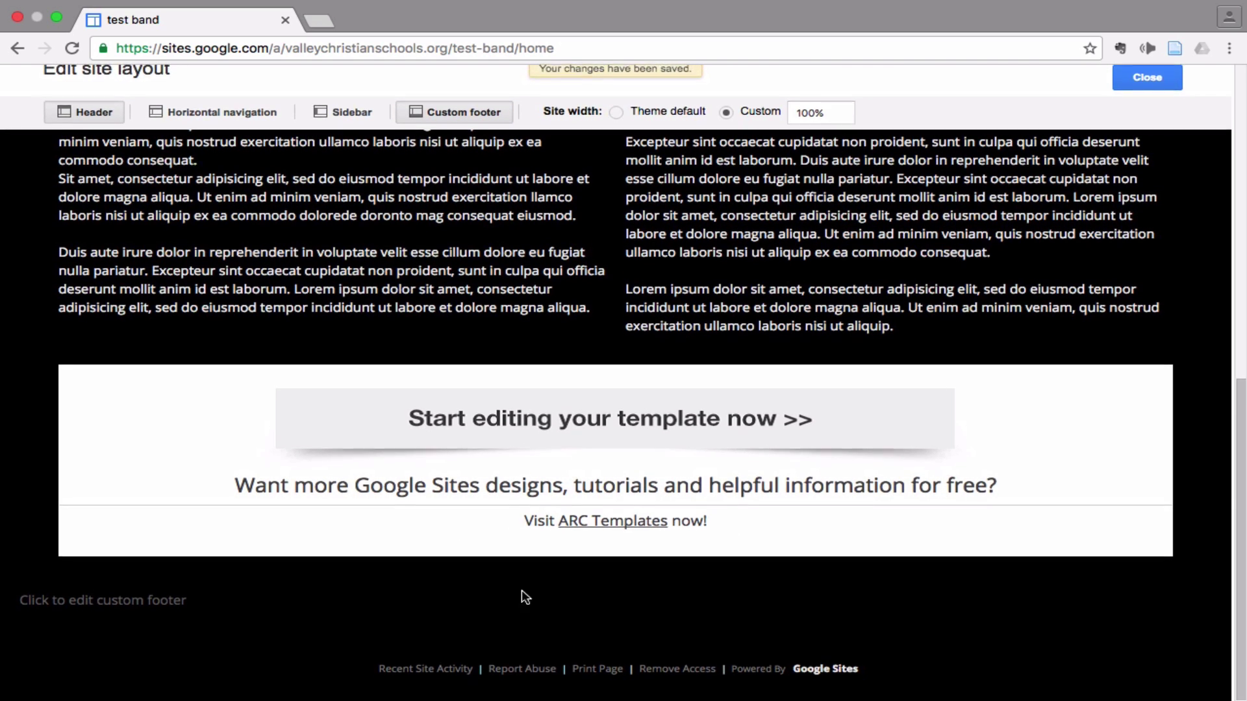
click(109, 613)
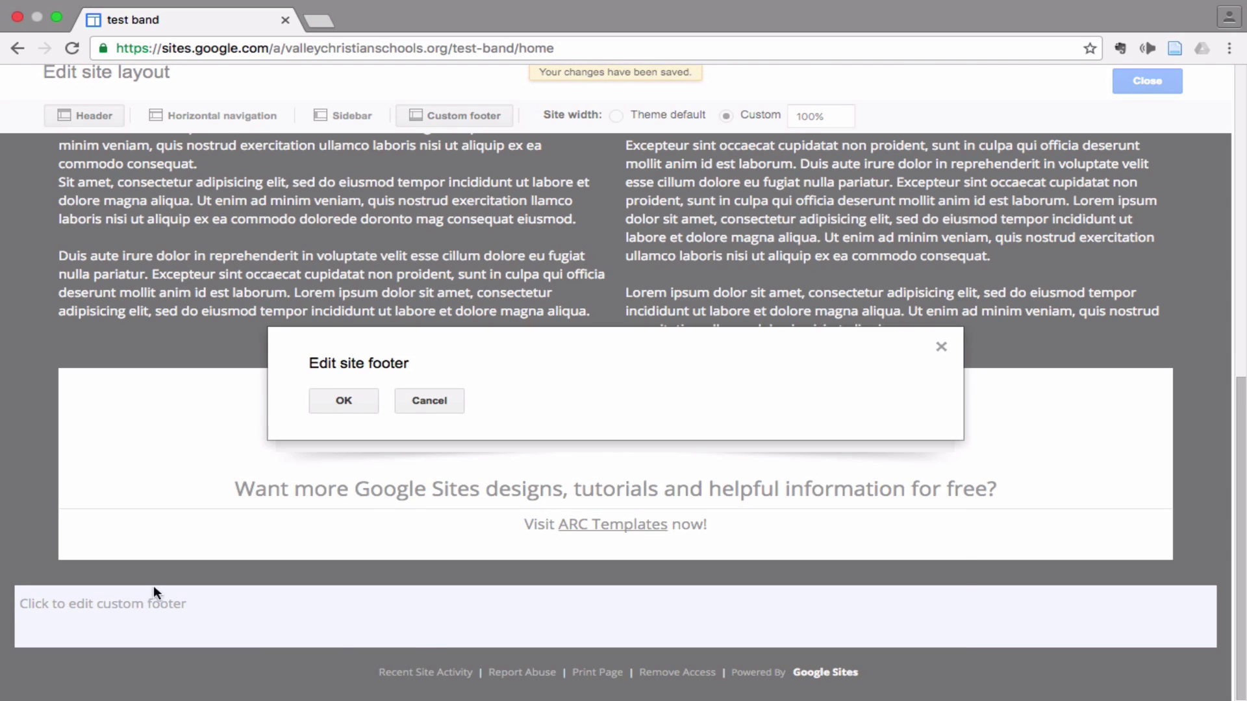
click(417, 290)
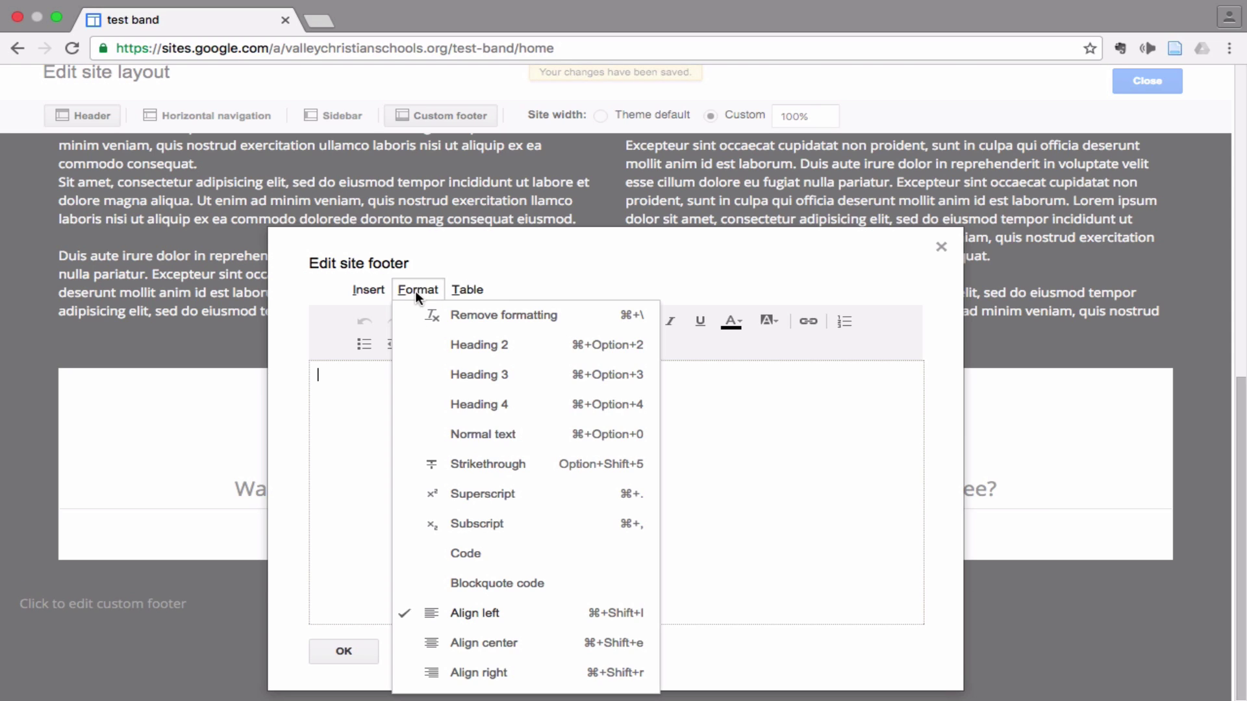
click(369, 288)
click(369, 288)
click(472, 287)
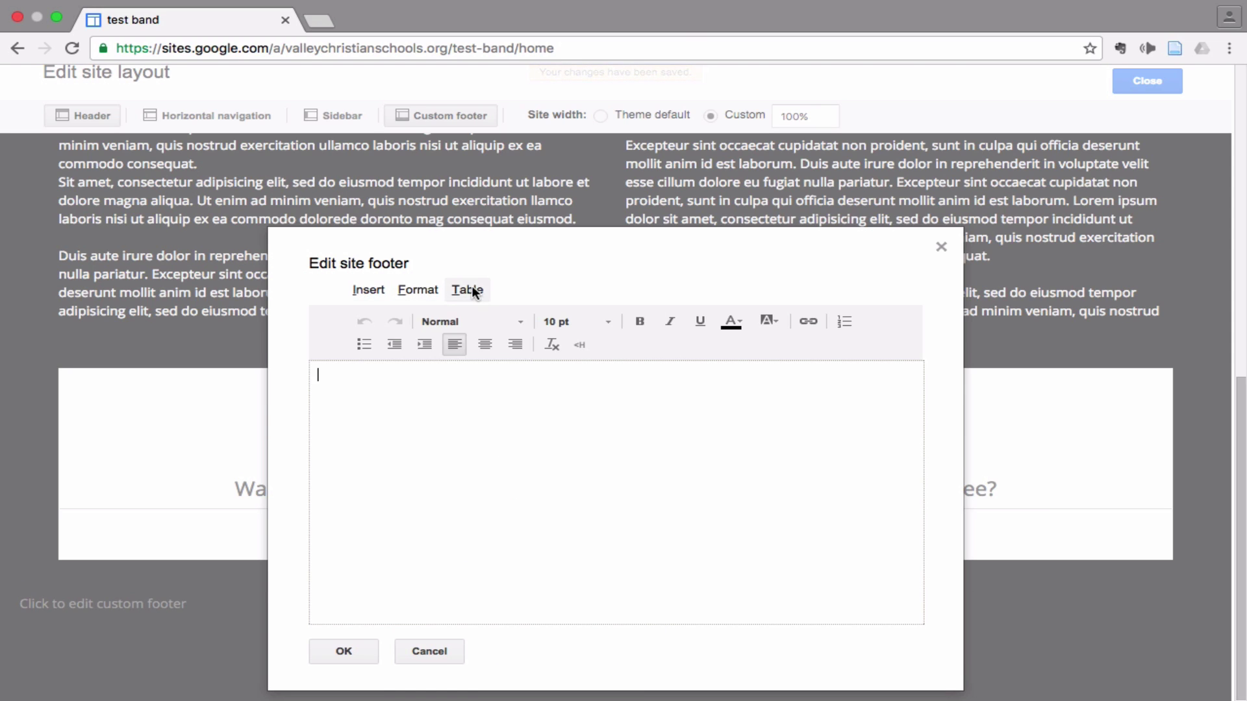
click(362, 291)
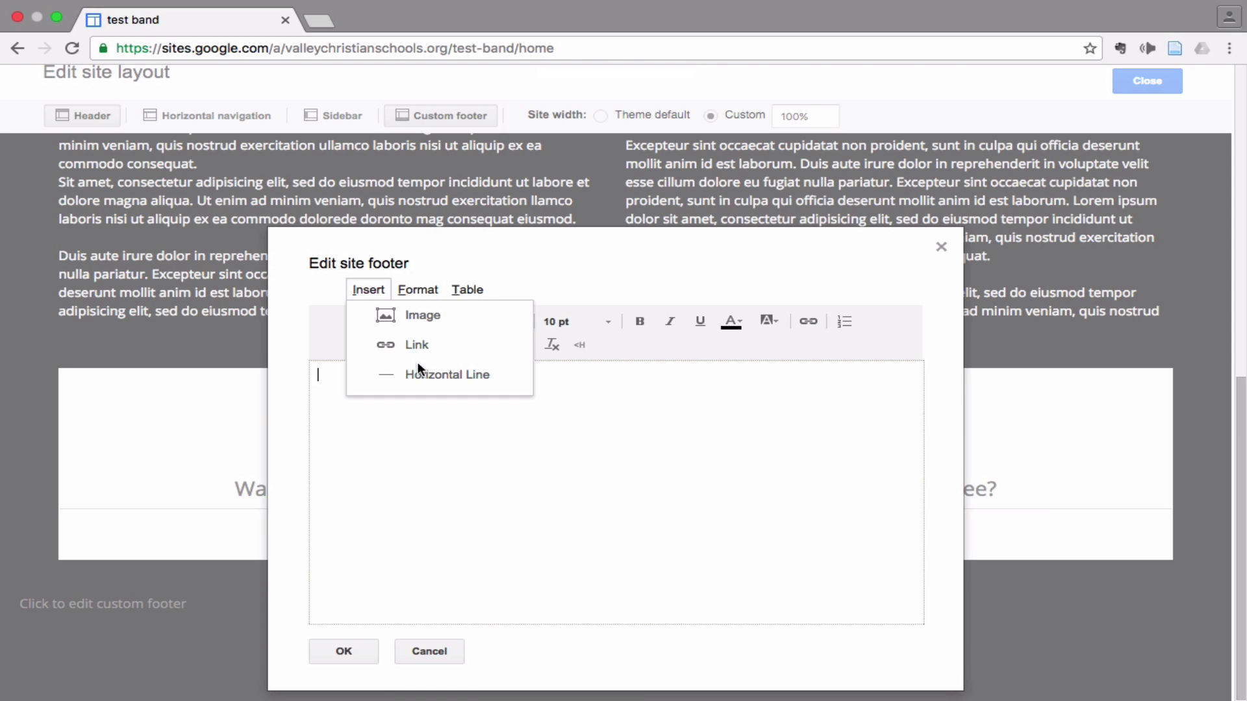
click(427, 443)
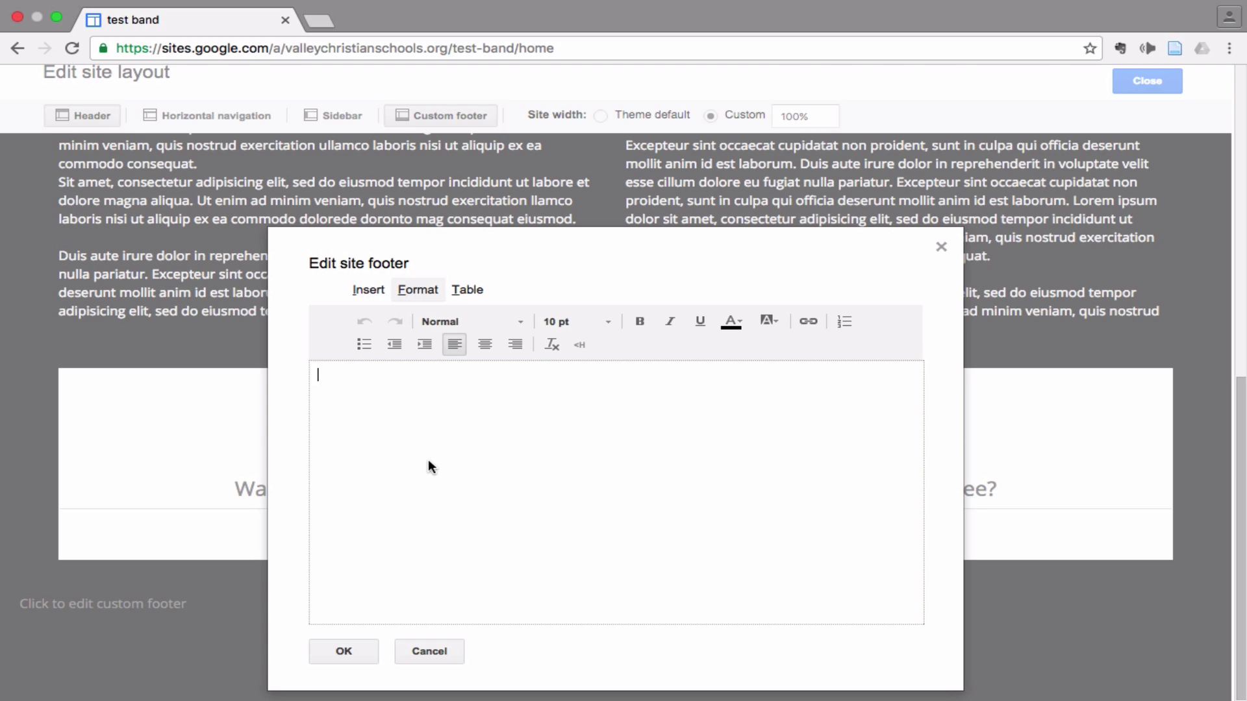
Enter "Watch Video" as the footer text and start a web address link on it that opens in a new window
text(Watch Video)
drag(413, 374, 245, 375)
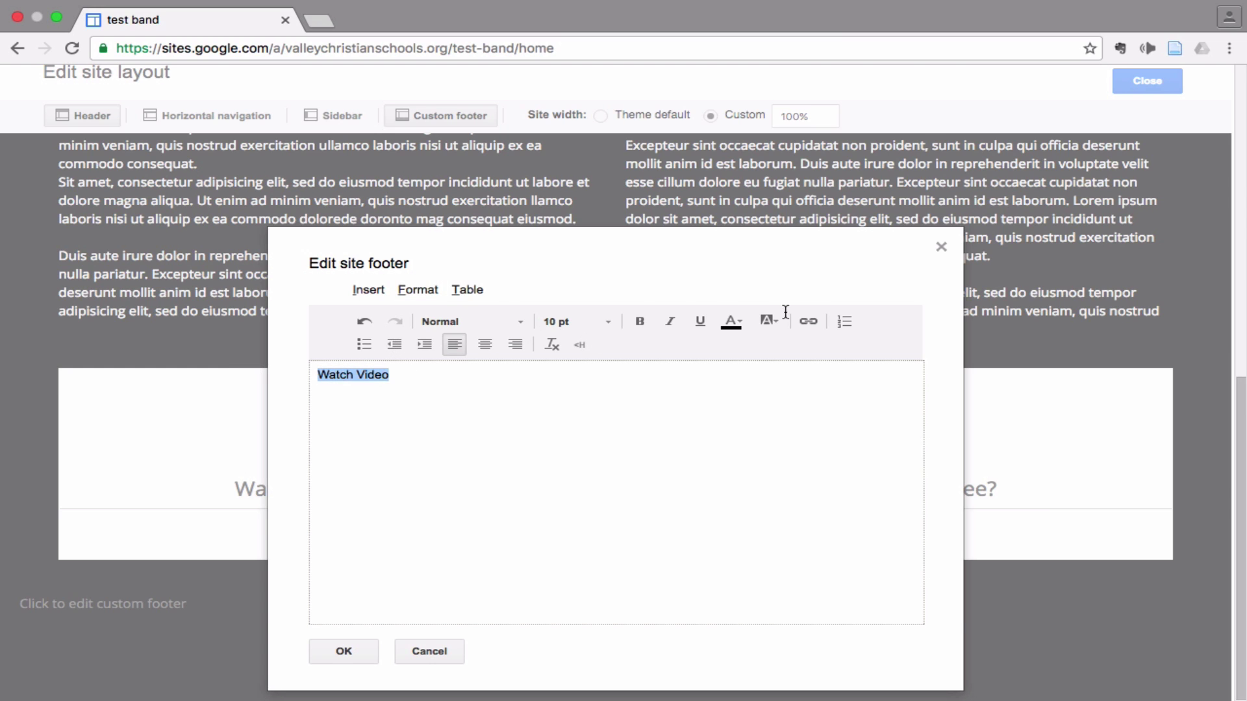
click(808, 321)
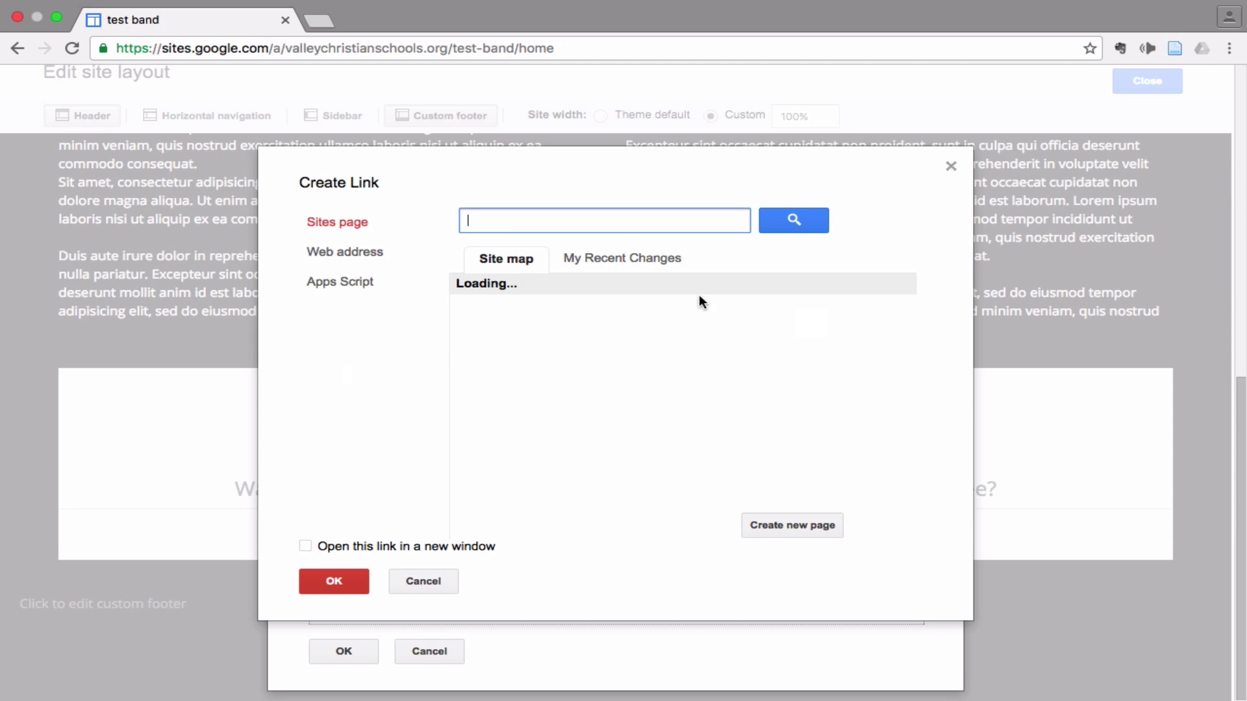
click(359, 252)
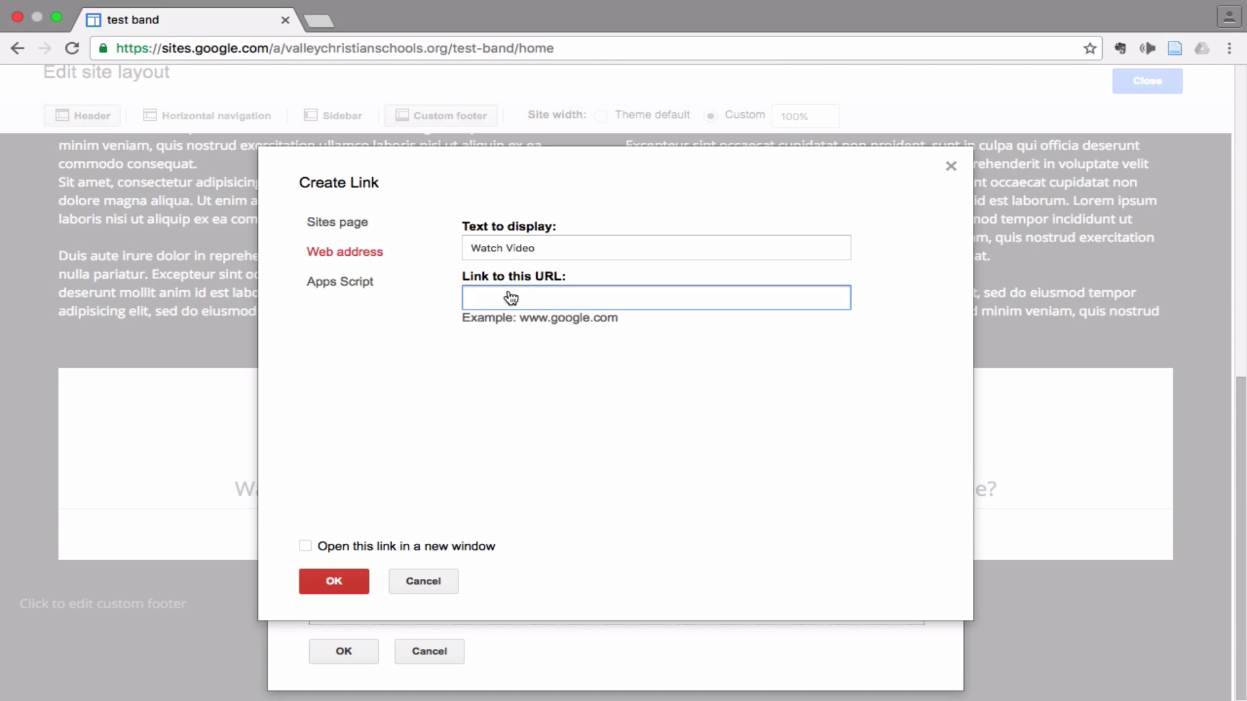
click(307, 547)
click(307, 547)
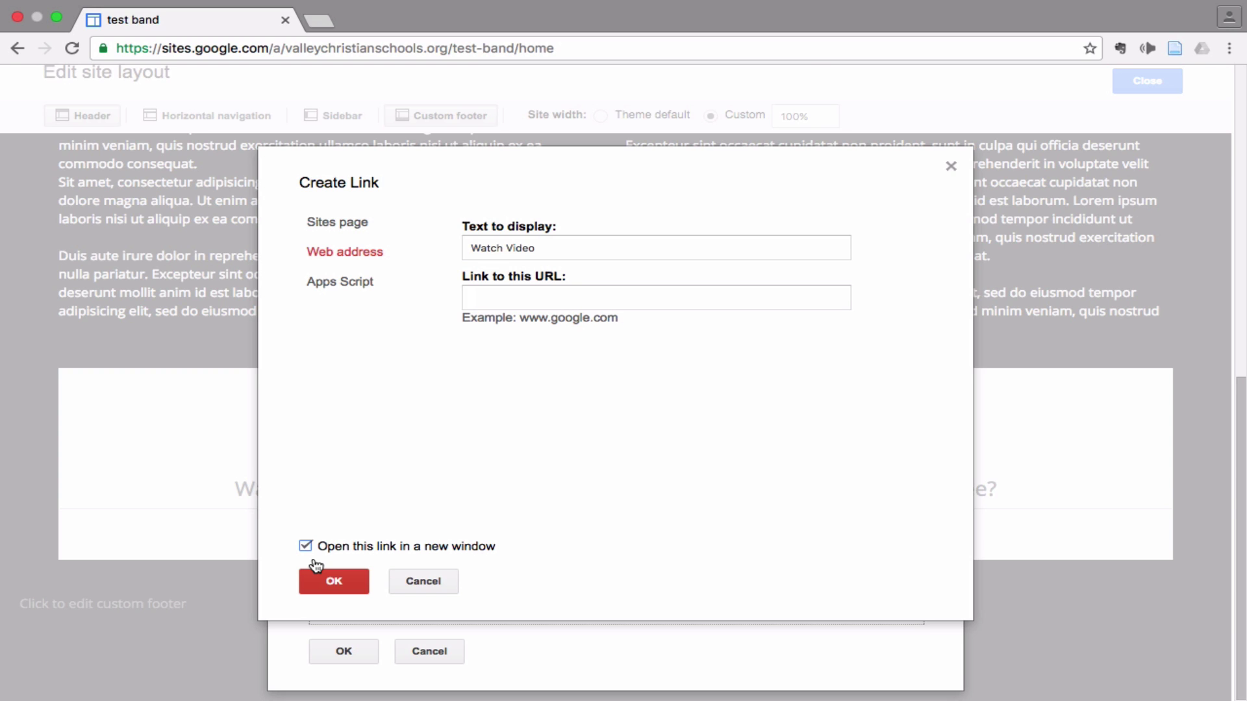
click(342, 581)
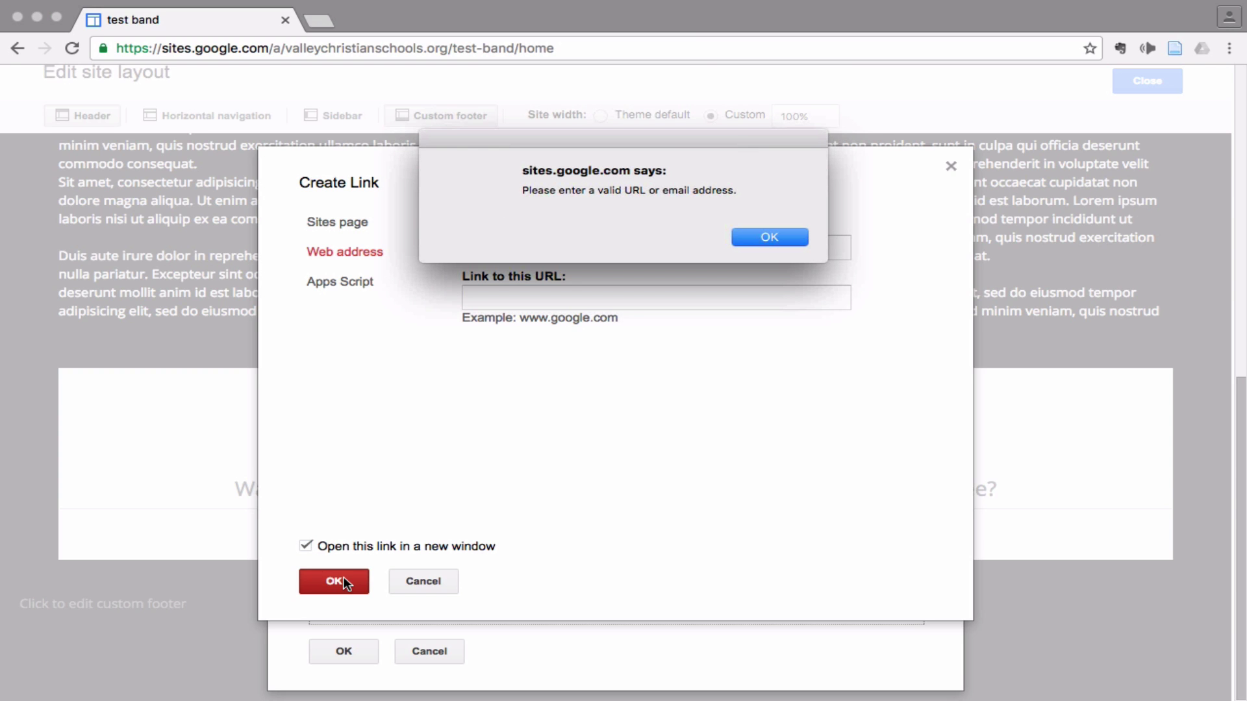
click(769, 237)
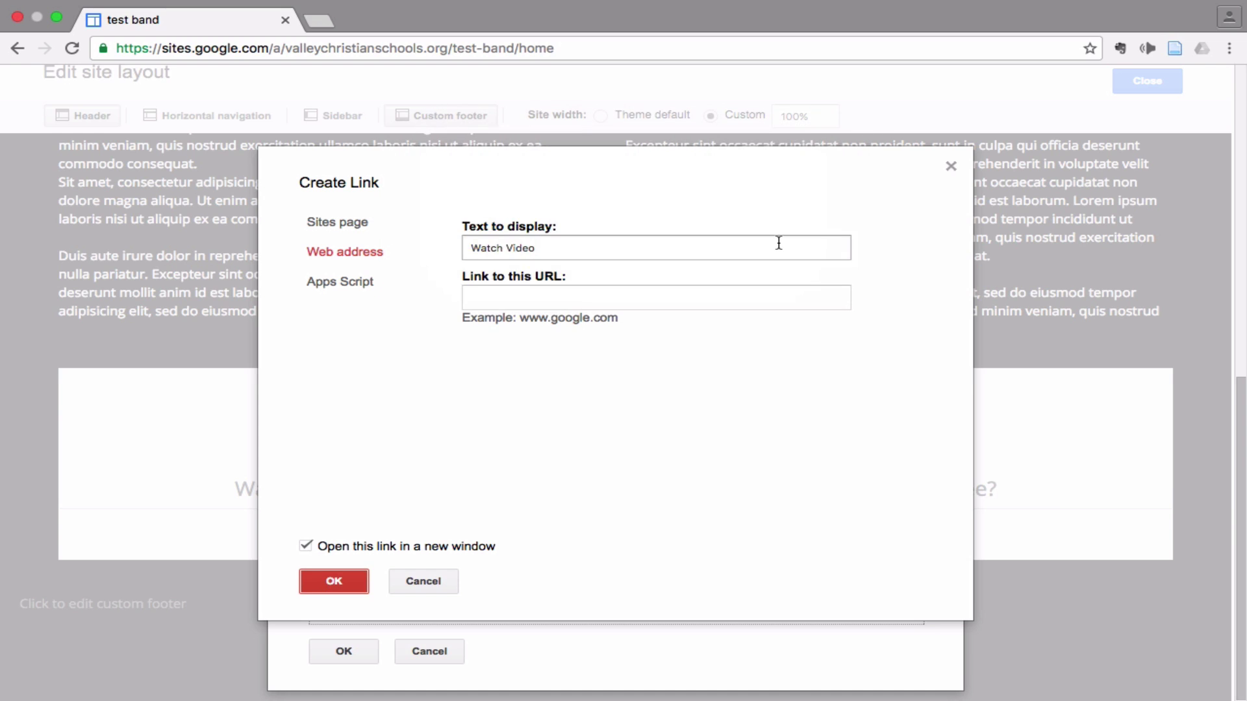
click(607, 296)
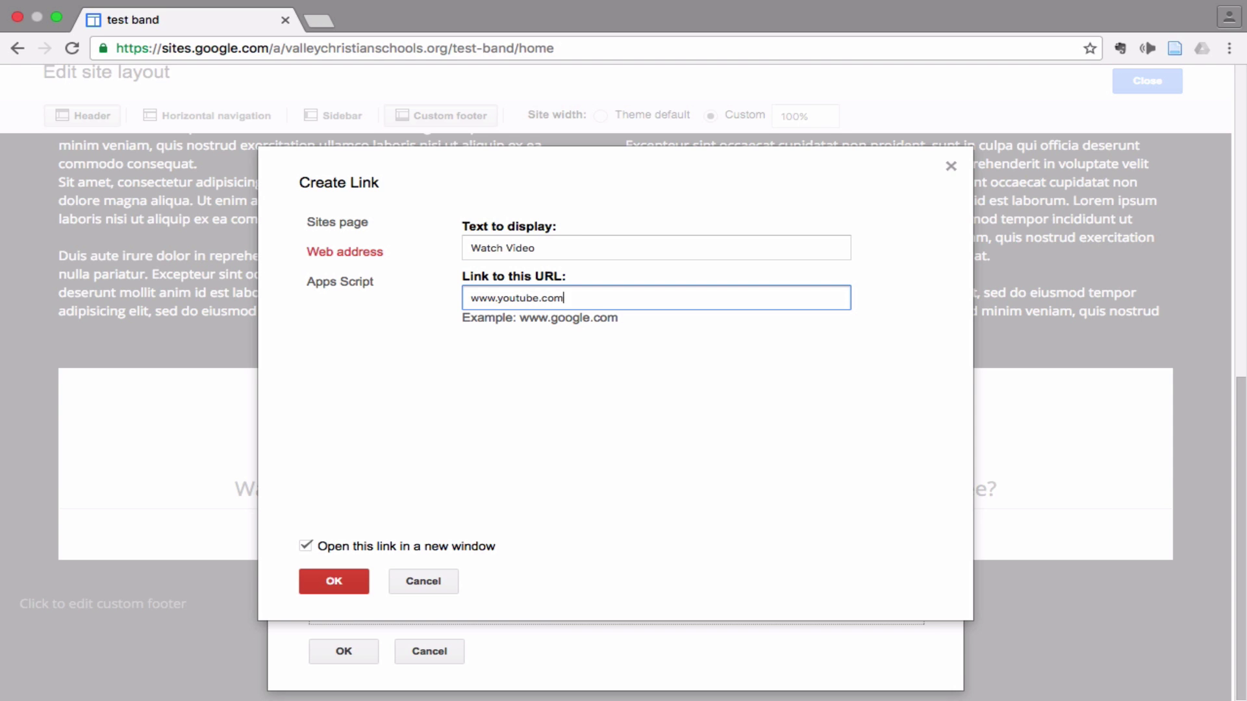
click(344, 581)
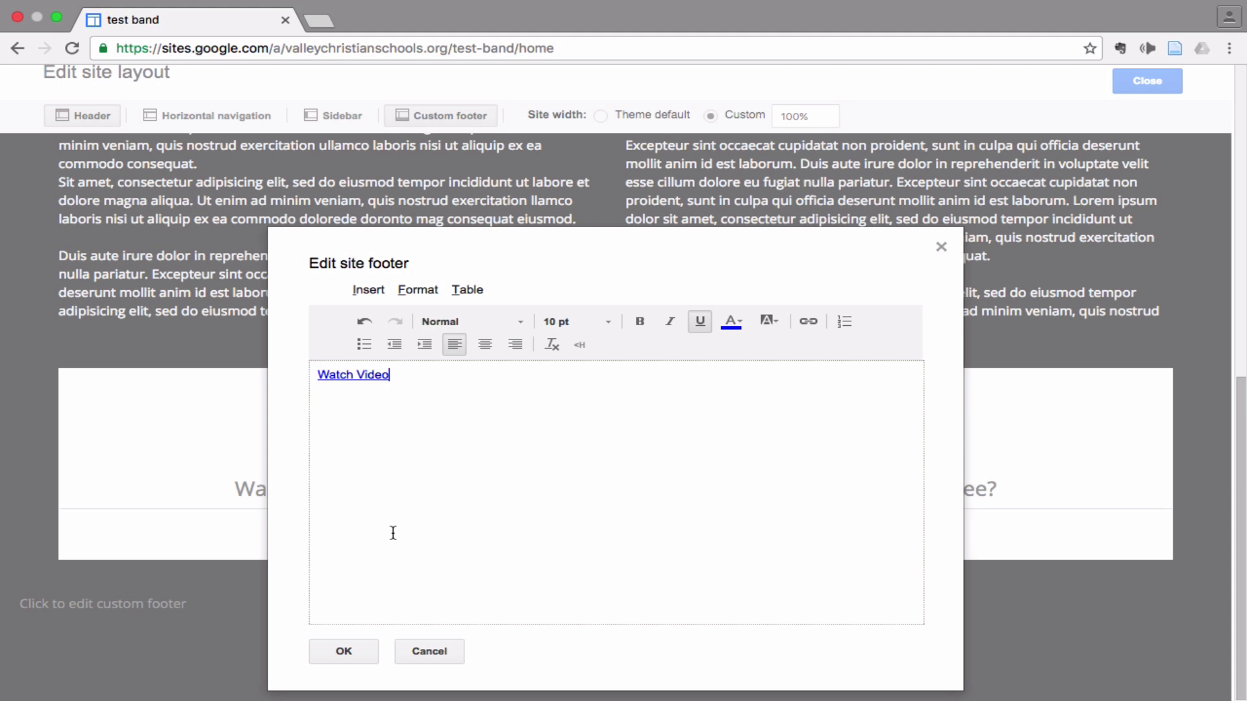
click(364, 642)
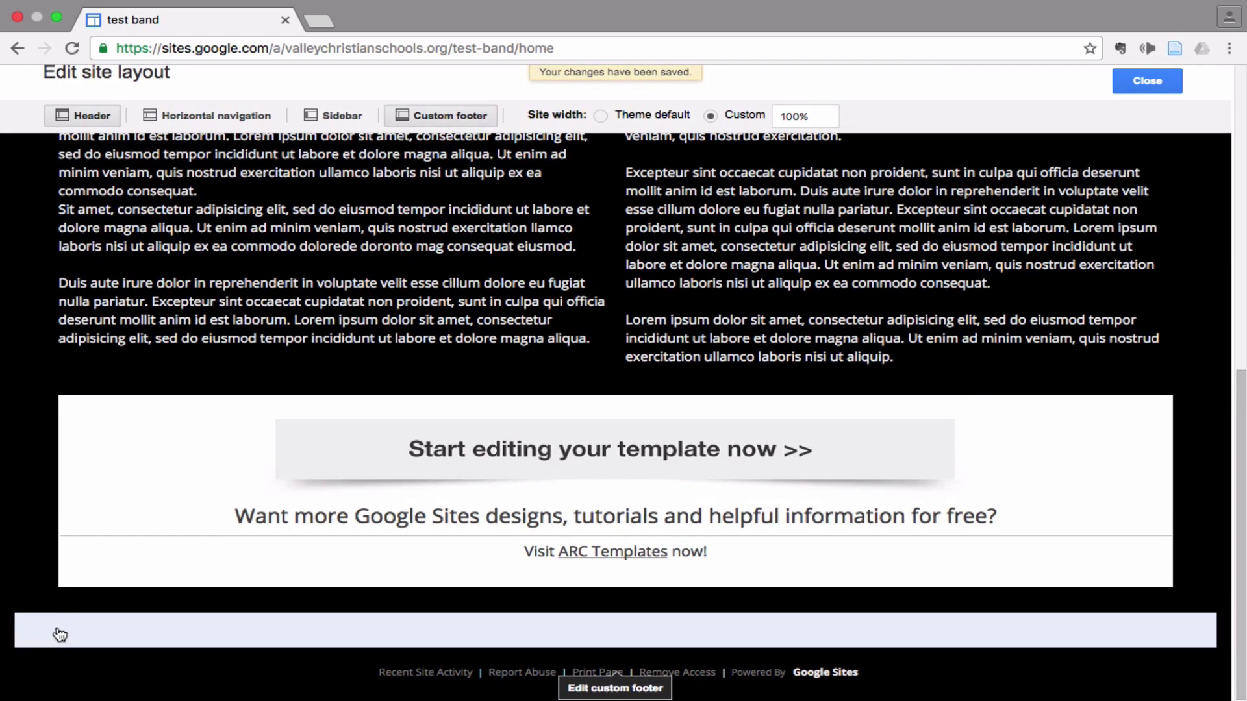
Reopen the custom footer, set the Watch Video link's text color to red, and save the footer
click(59, 635)
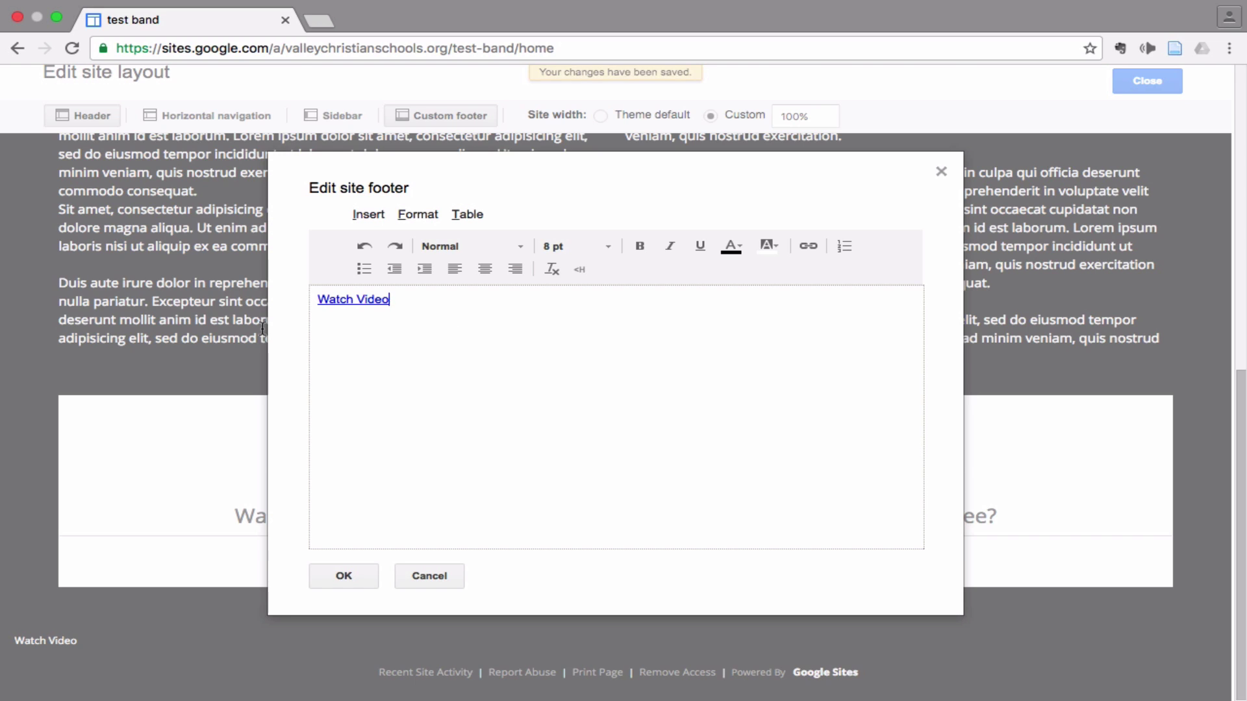
drag(387, 310, 266, 289)
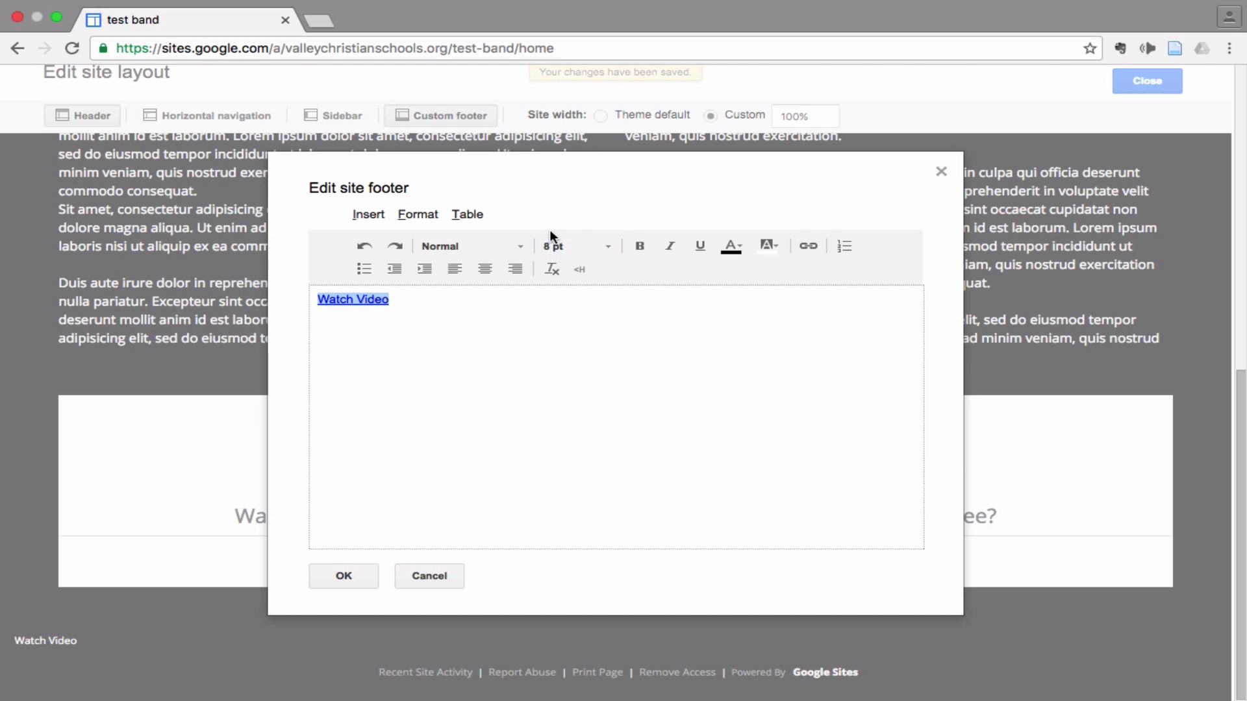
click(742, 248)
click(741, 269)
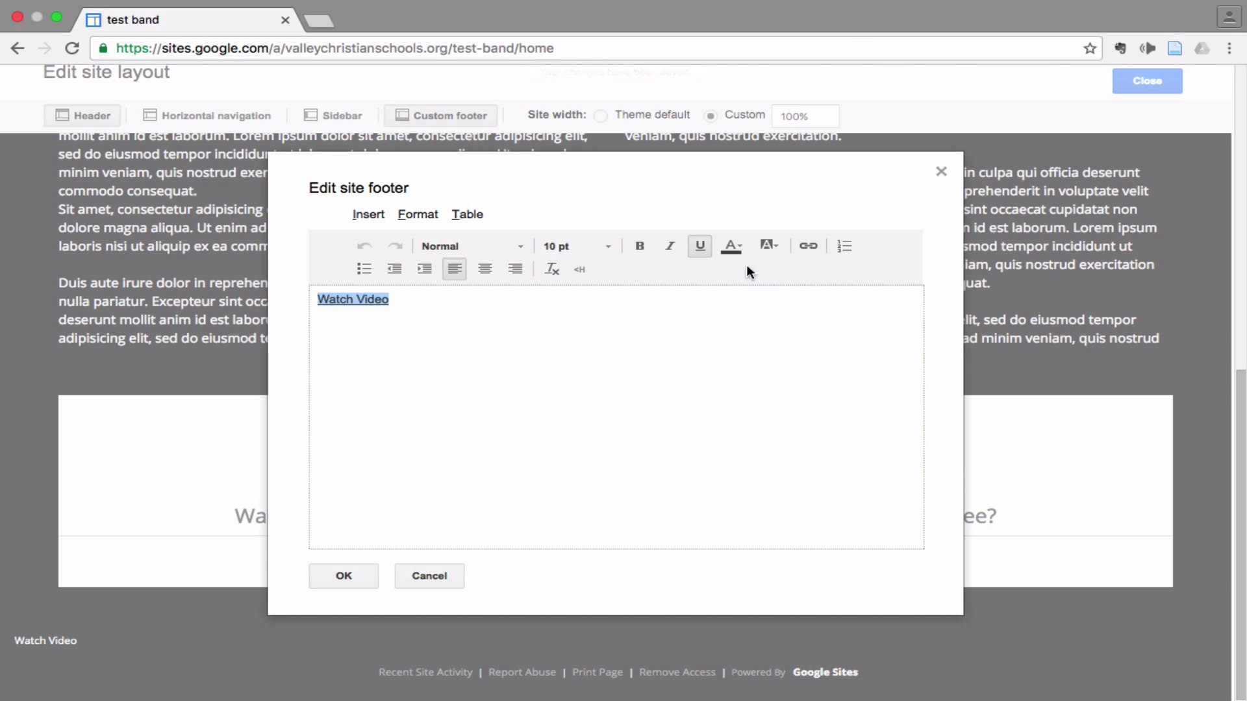
click(744, 245)
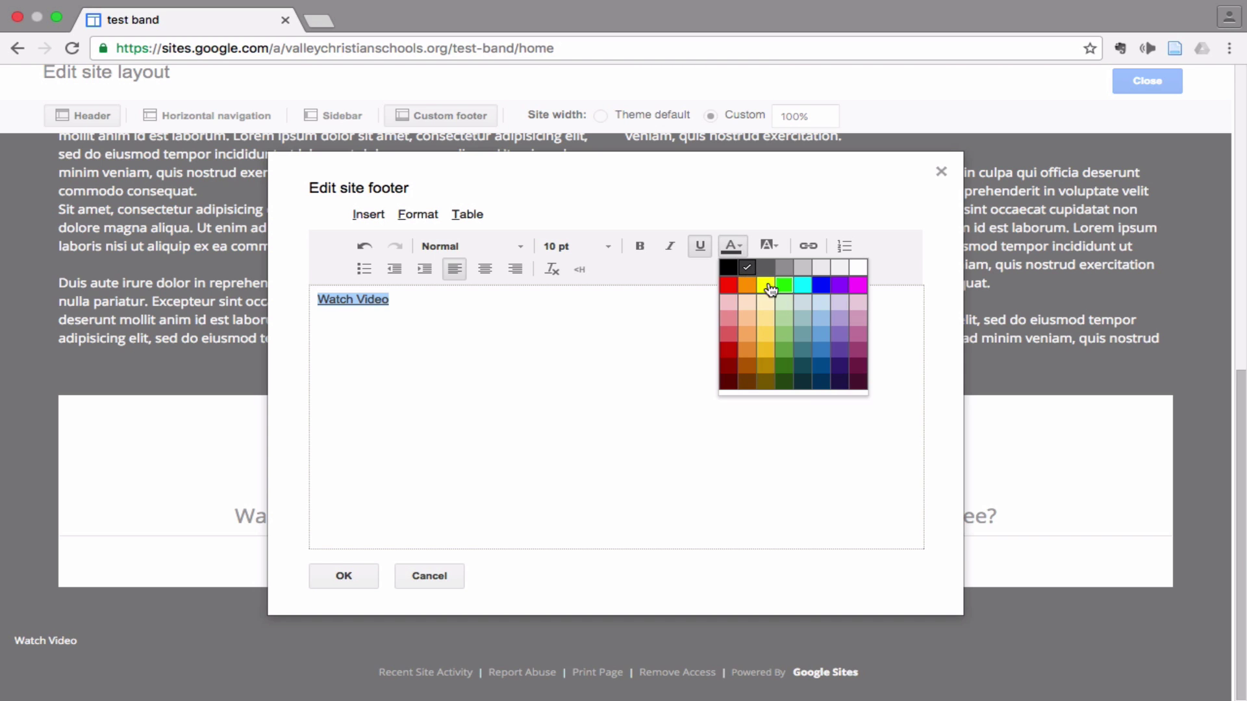
click(733, 289)
click(554, 384)
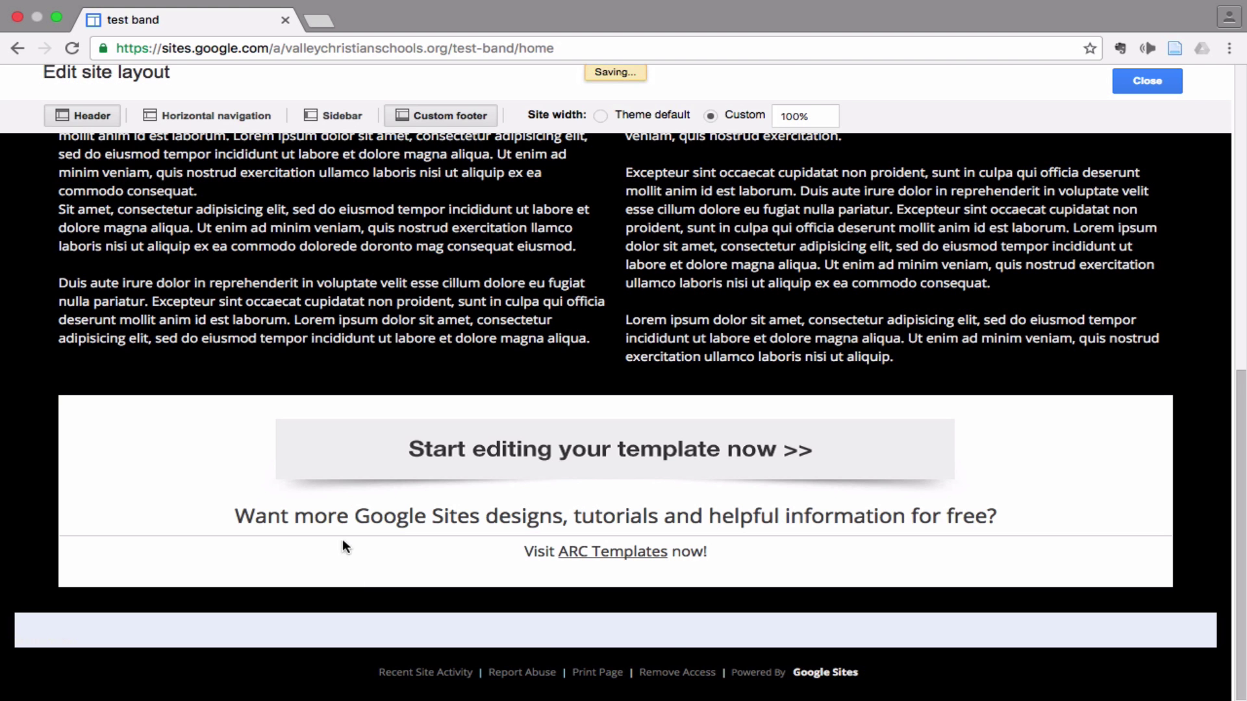
click(343, 575)
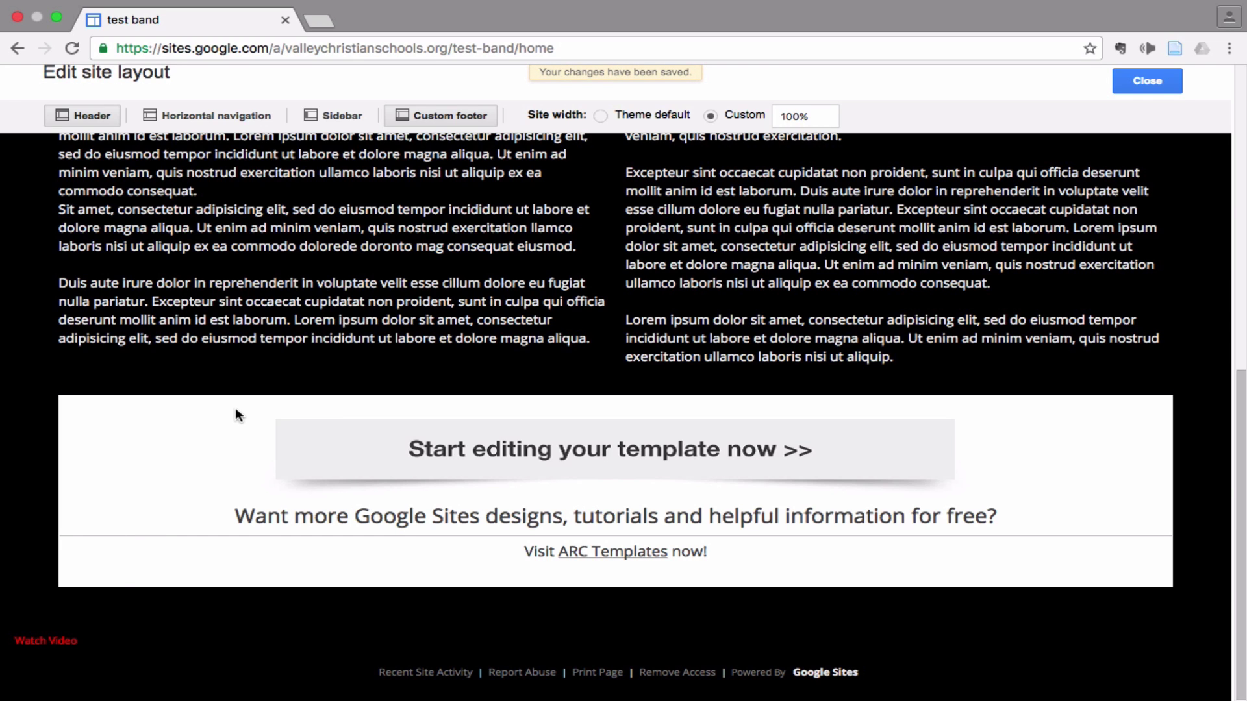
Add the sidebar to the site layout
scroll(300, 255, up, 1)
scroll(300, 255, down, 1)
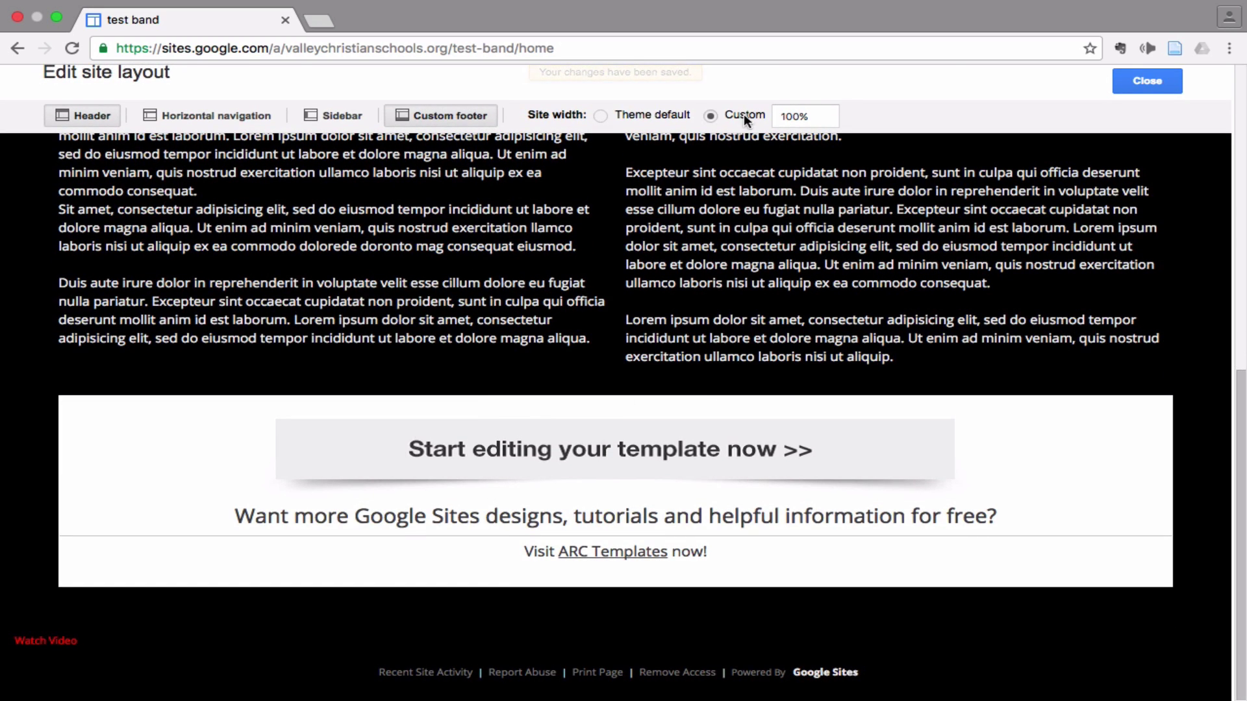
click(324, 115)
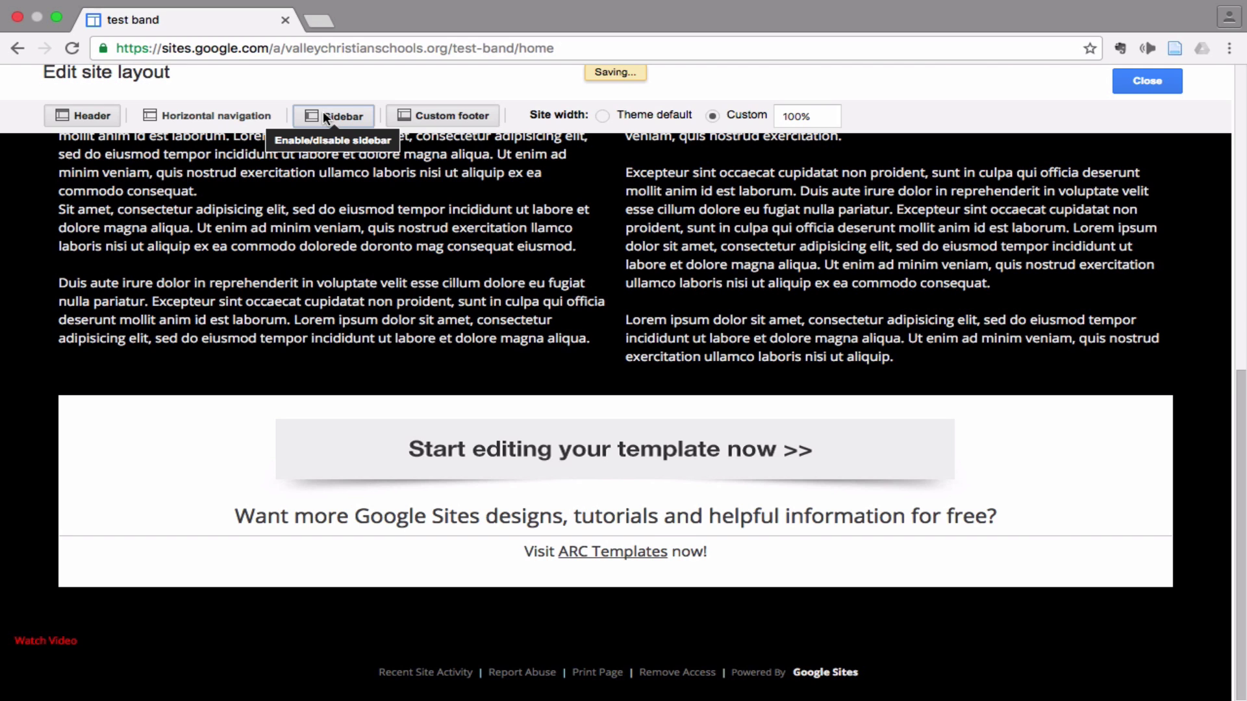
scroll(520, 295, up, 4)
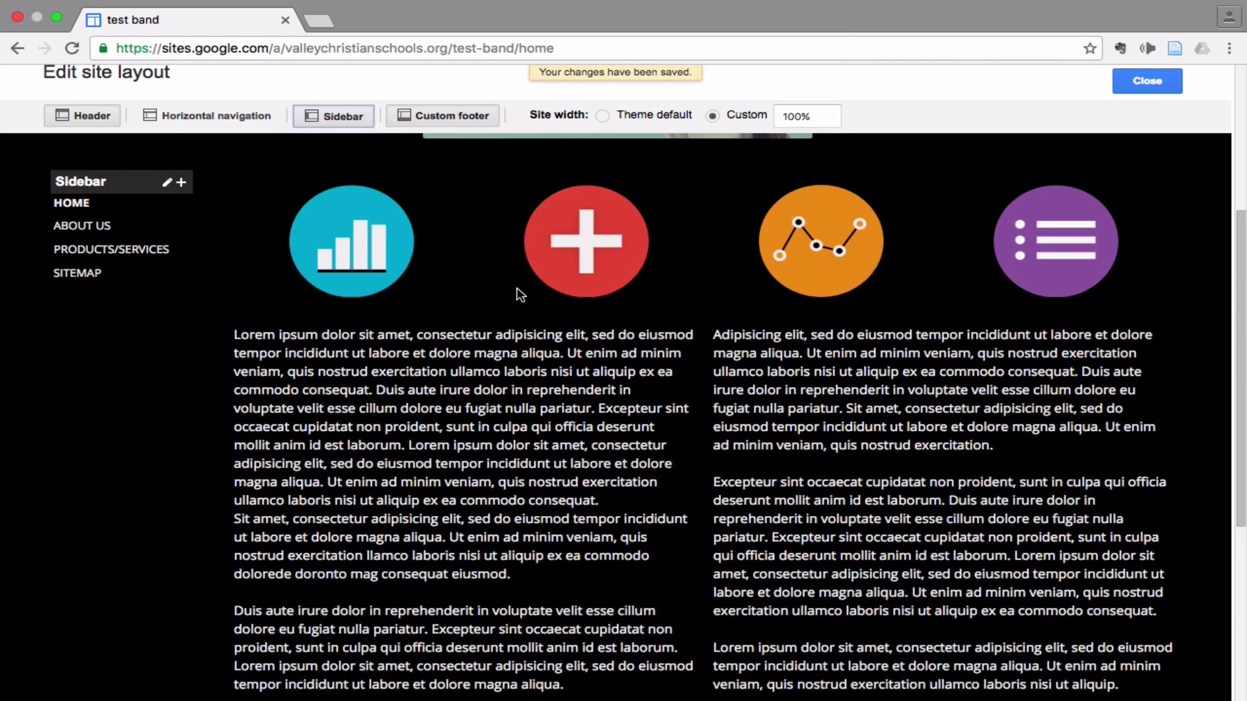
scroll(520, 294, up, 2)
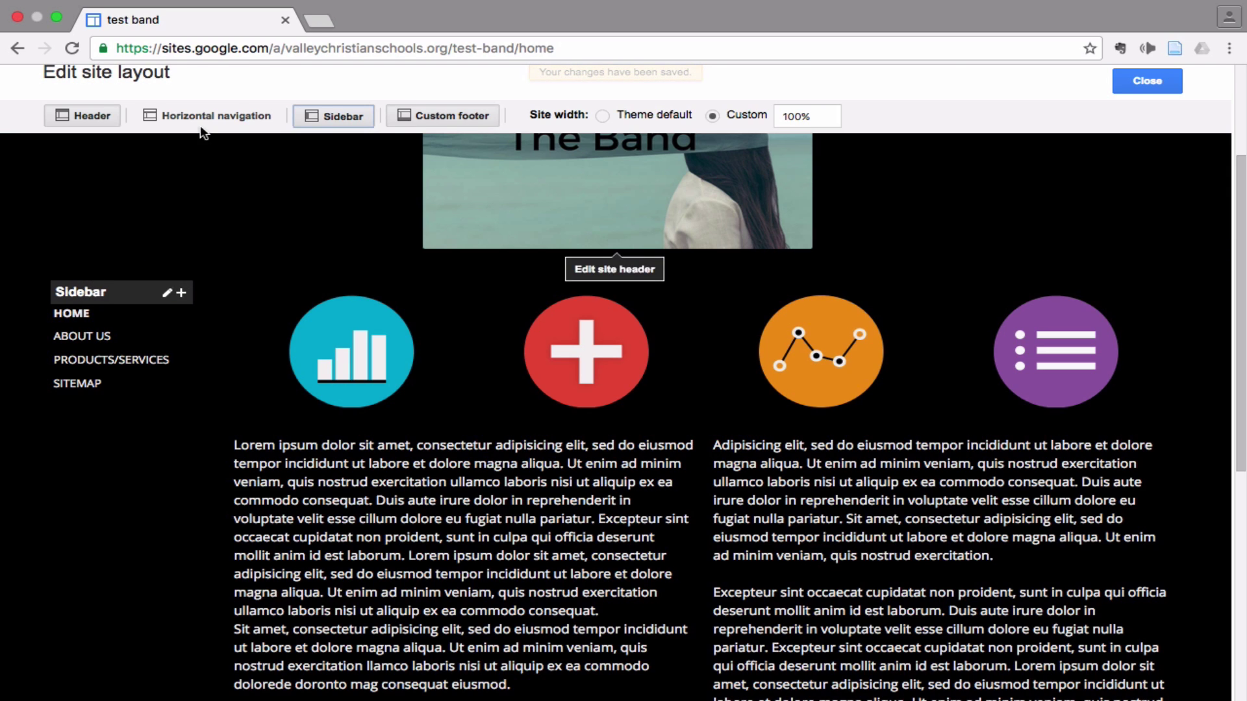
Enable the horizontal navigation in the site layout and turn the sidebar off
click(205, 115)
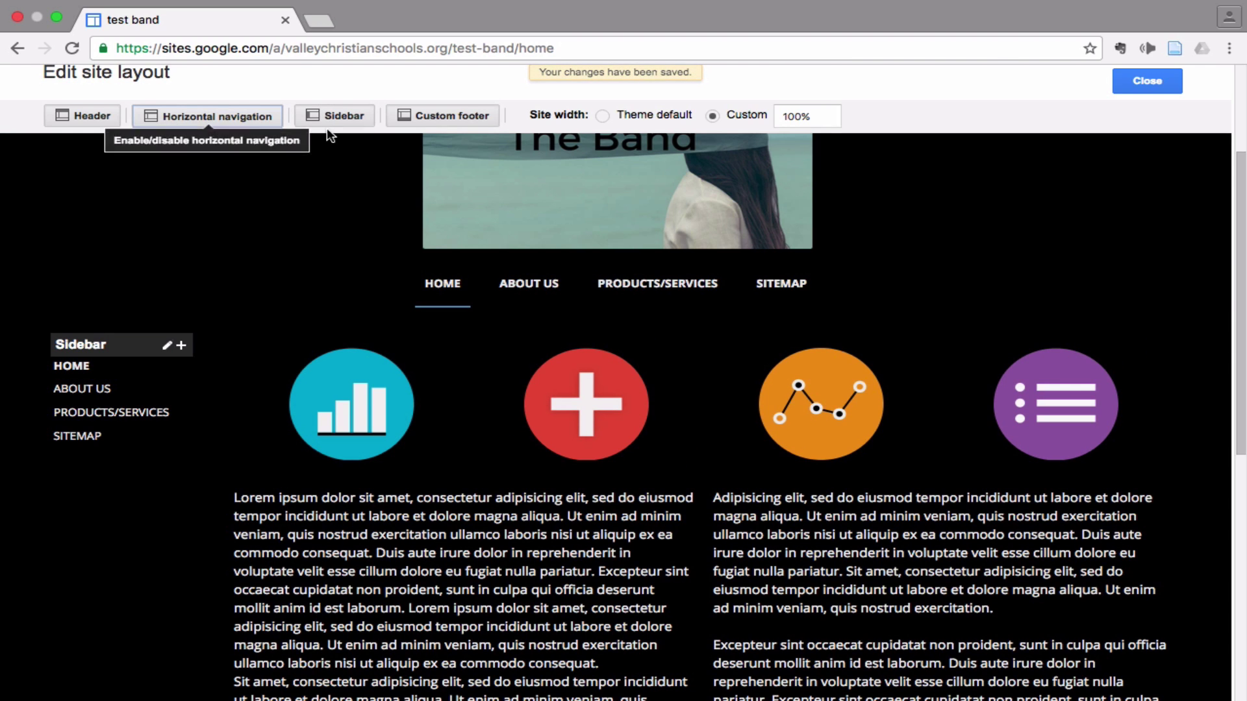
click(334, 118)
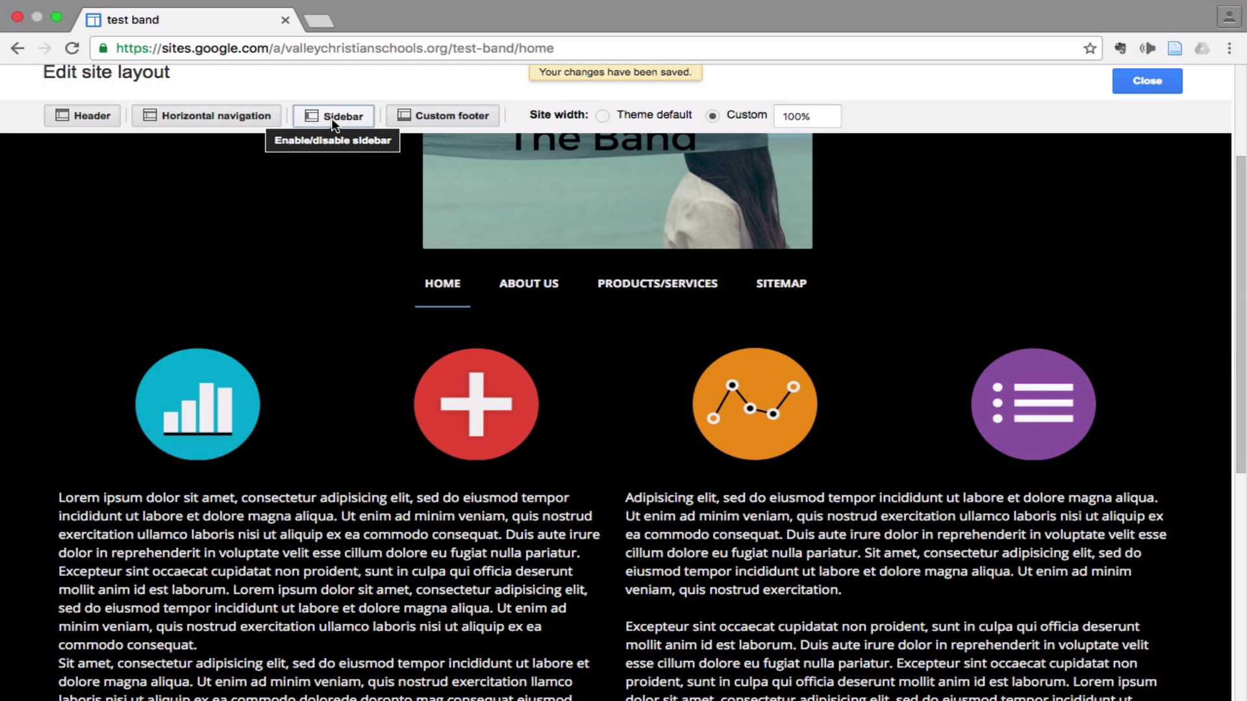
scroll(431, 292, up, 3)
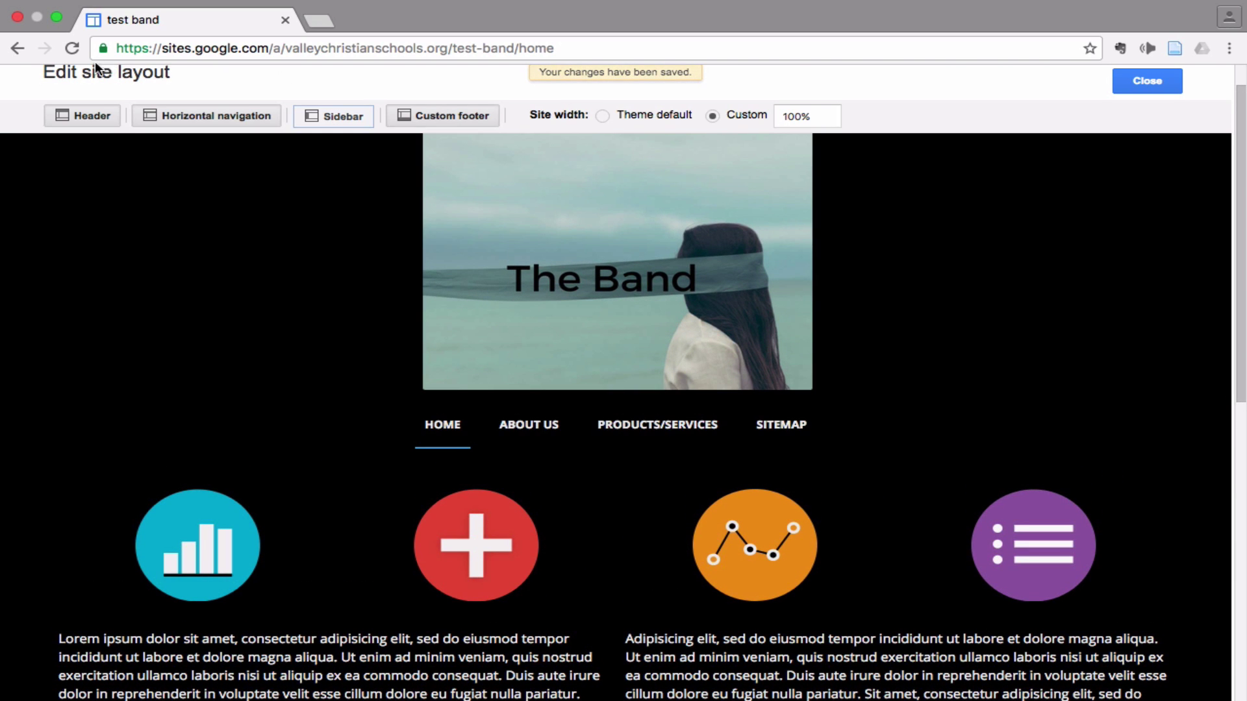
scroll(922, 187, up, 1)
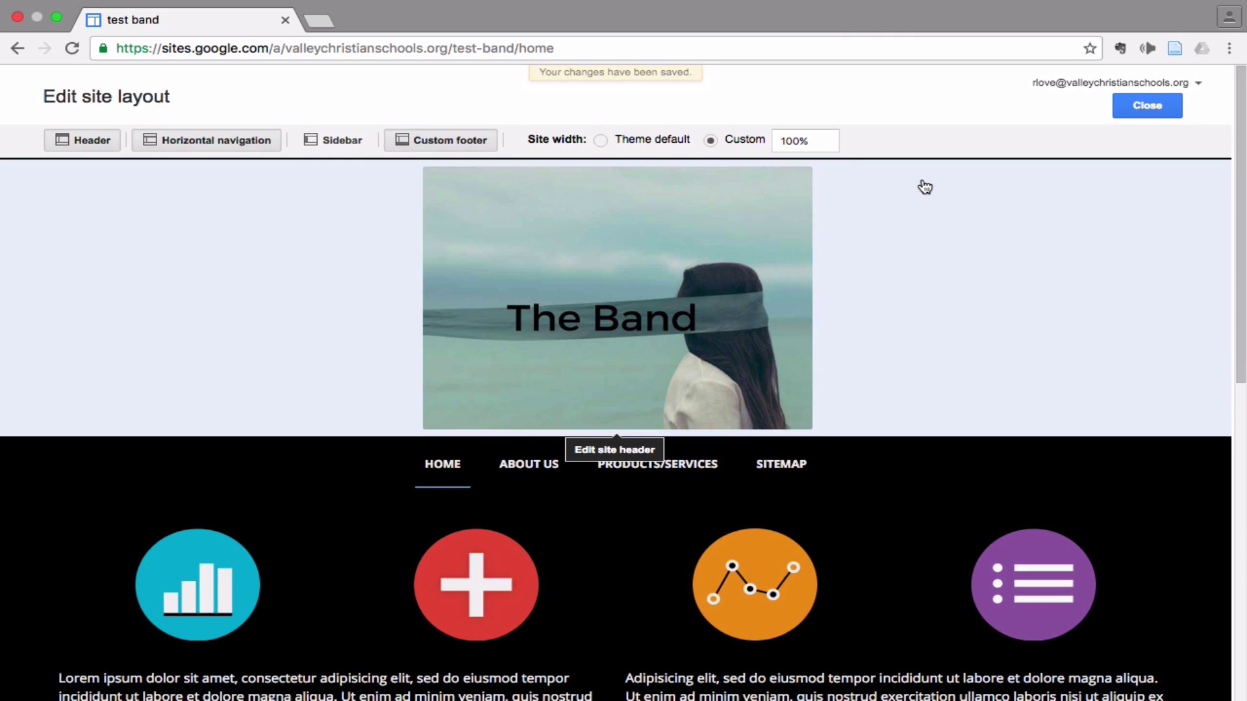
Review the page from header to footer and close the site layout editor
scroll(820, 413, down, 5)
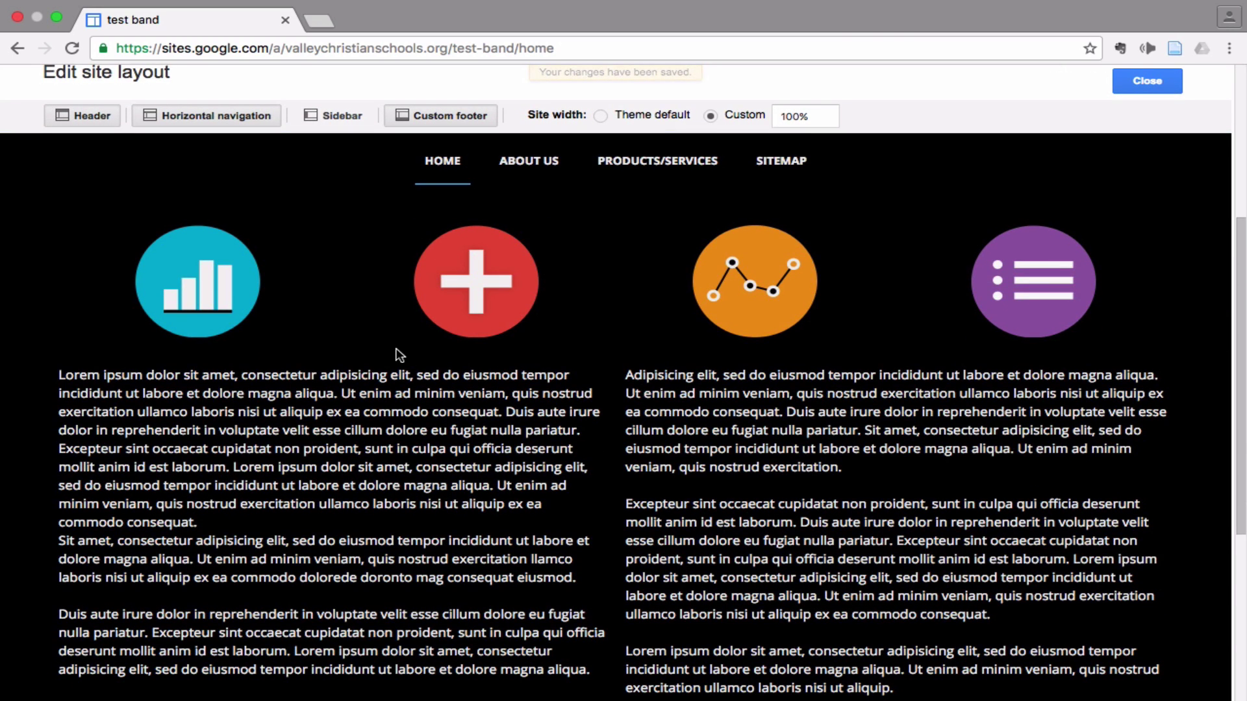
scroll(399, 354, down, 5)
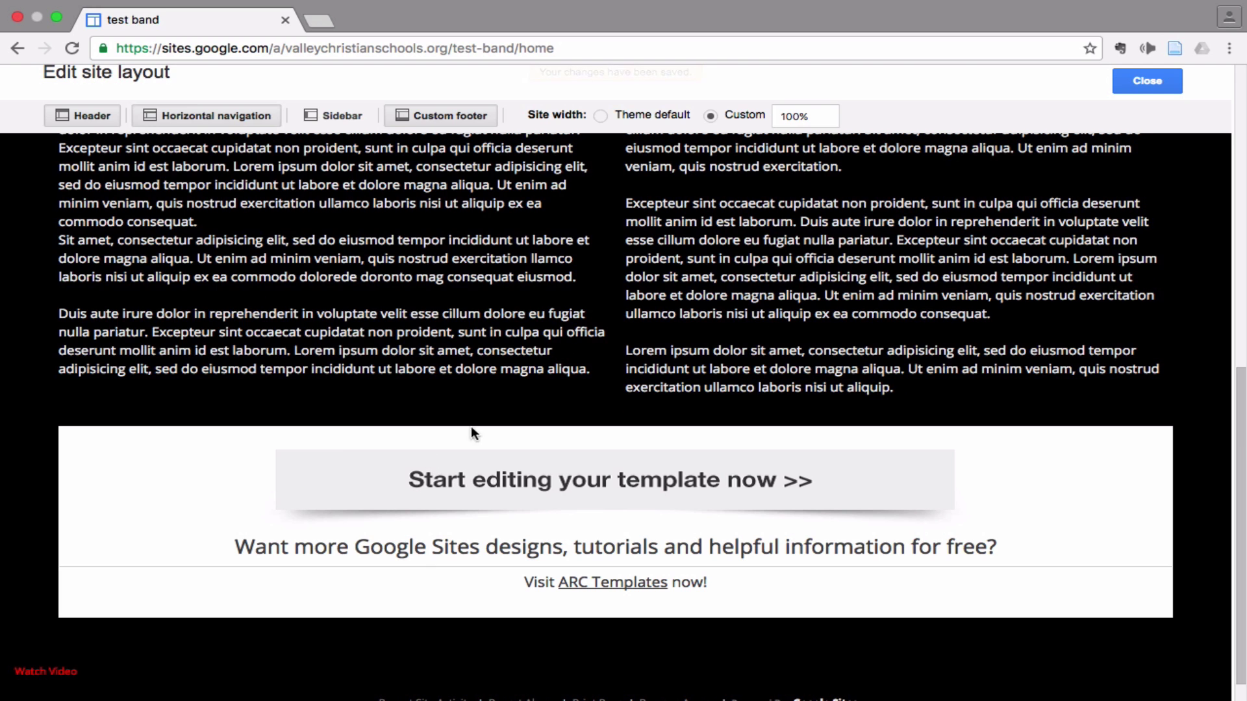
scroll(503, 357, up, 10)
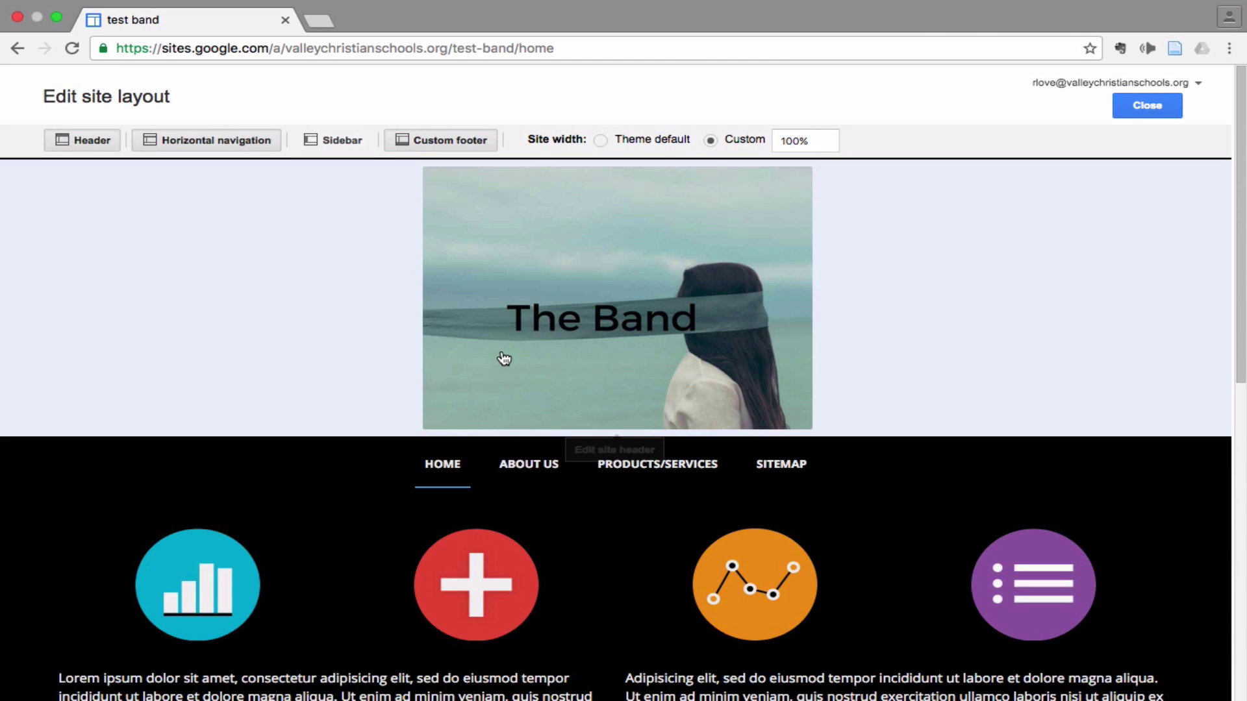
scroll(504, 358, down, 3)
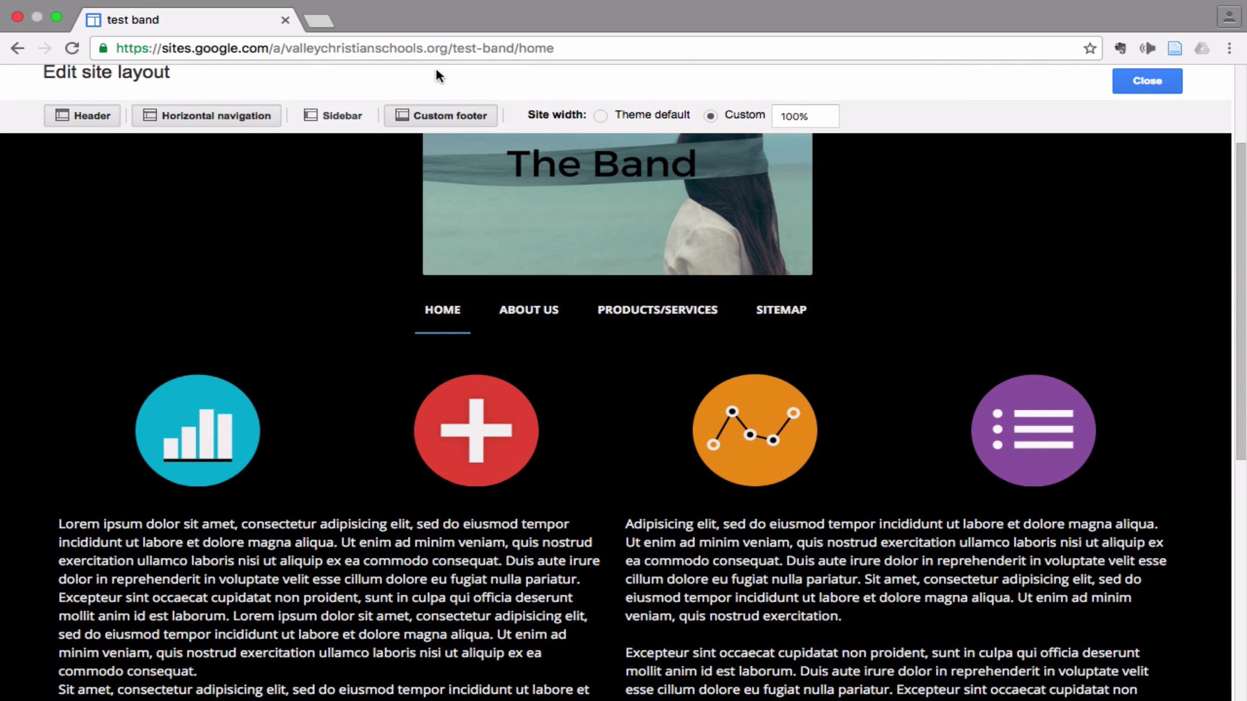
scroll(498, 200, up, 3)
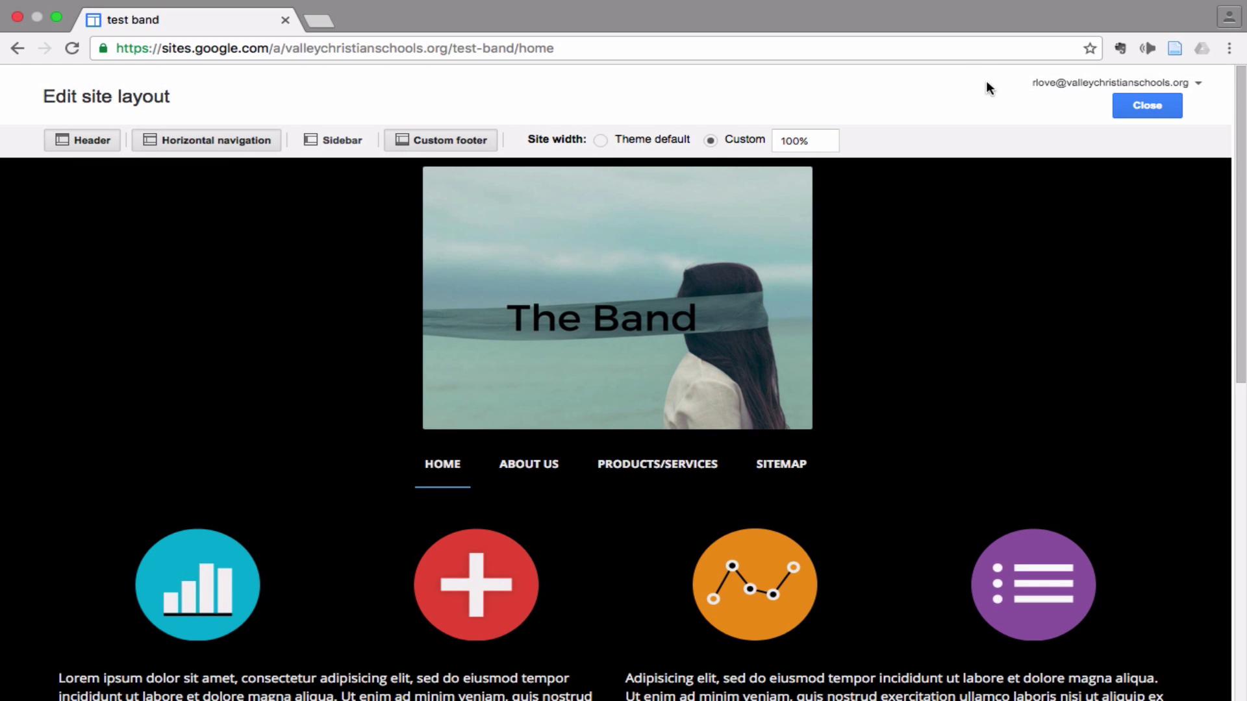
click(1141, 107)
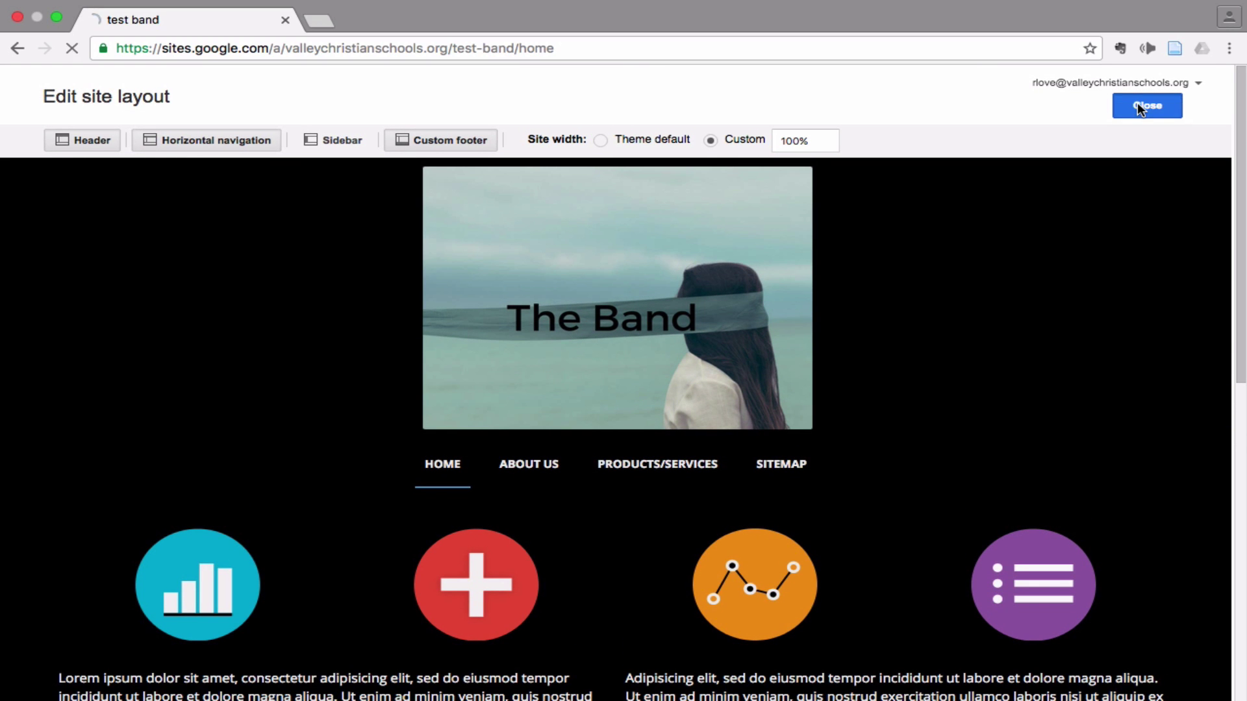
scroll(681, 337, down, 10)
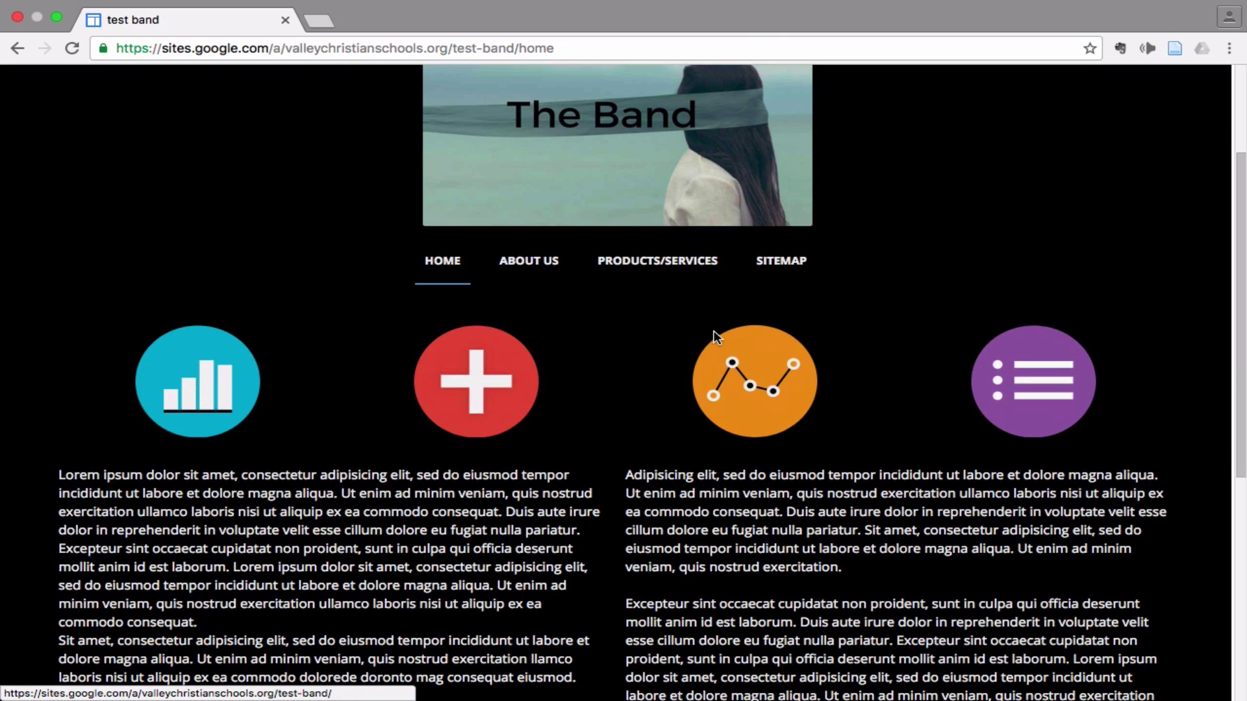
scroll(1035, 195, up, 10)
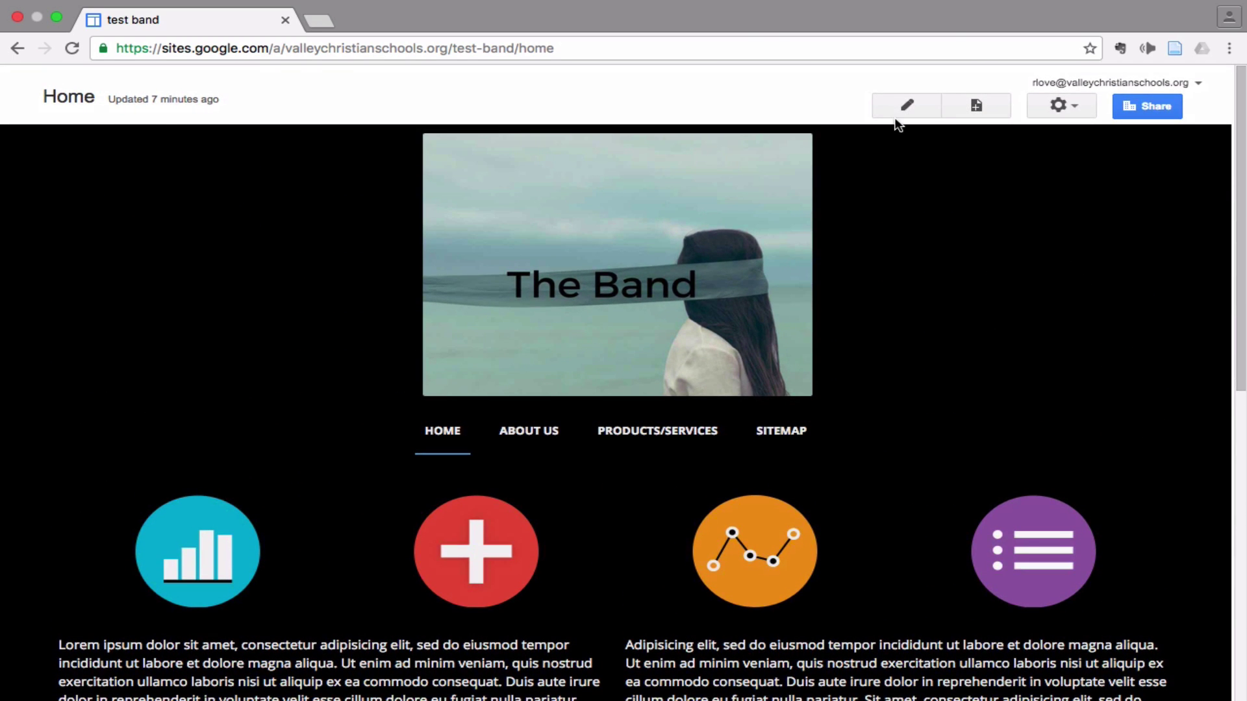
Open the Home page for editing and delete the Wix Templates gadget and the white ARC Templates promotional box above the footer
click(905, 110)
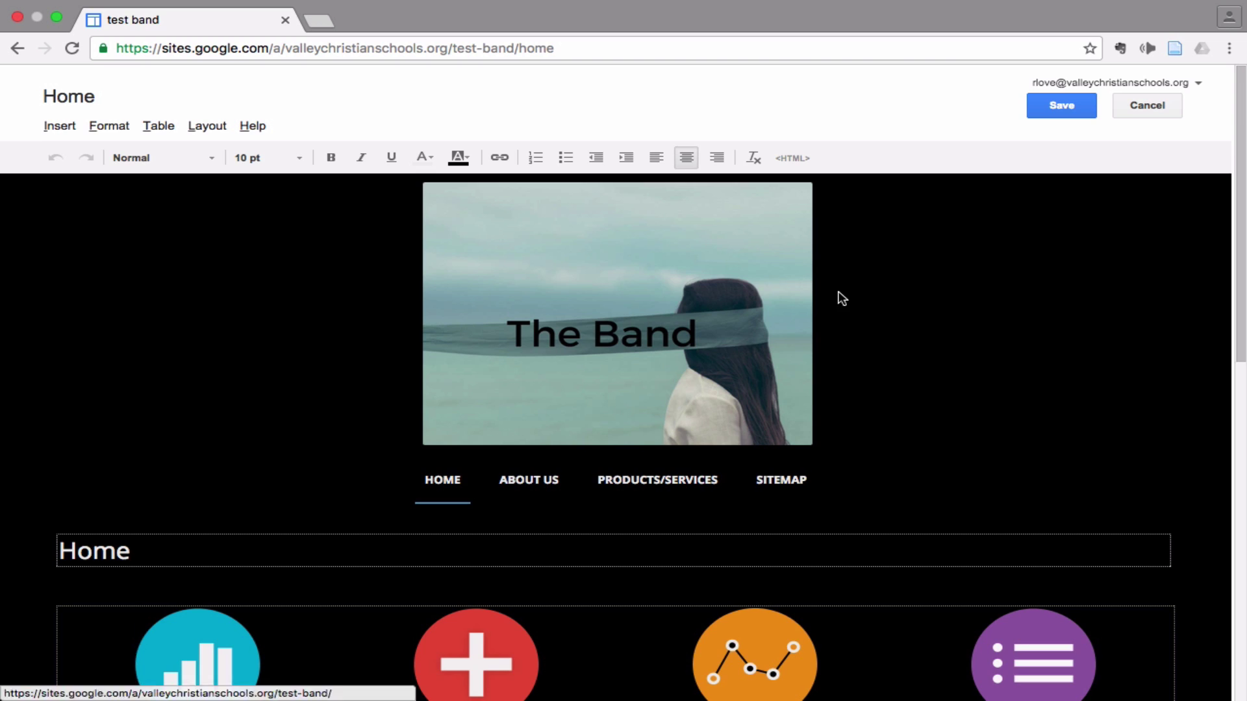
scroll(841, 296, down, 10)
click(842, 435)
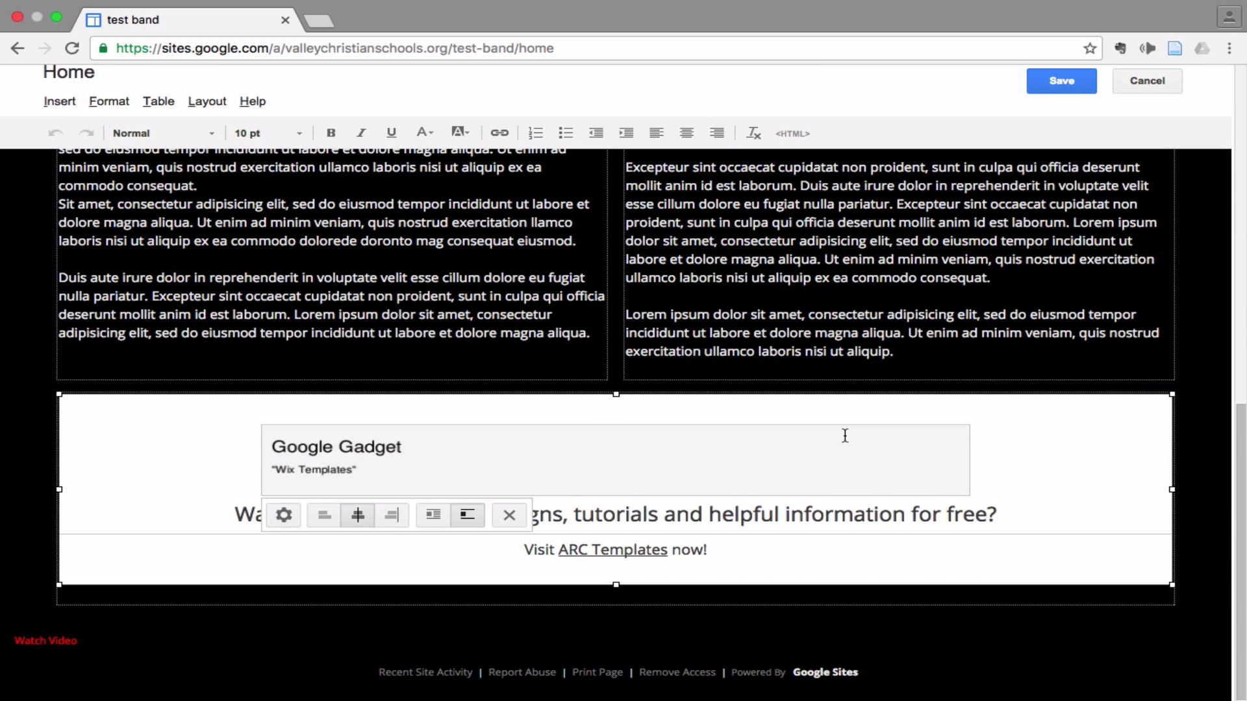
click(509, 516)
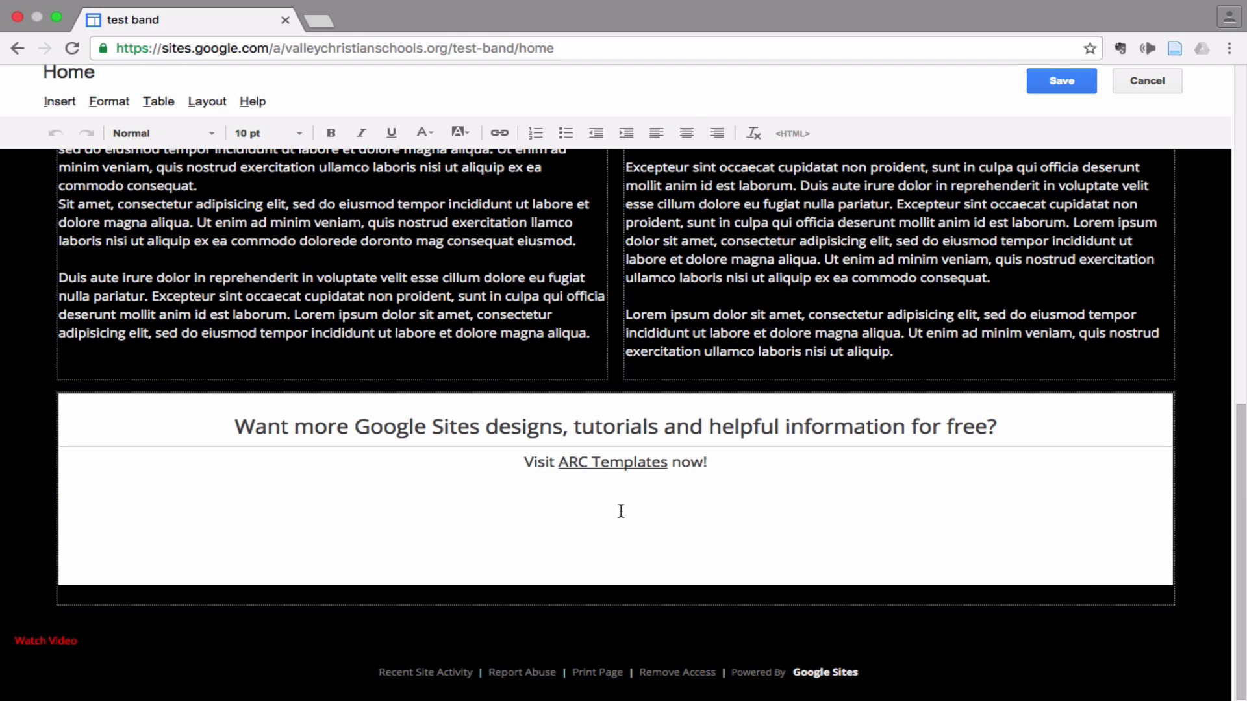
key(BackSpace)
key(BackSpace)
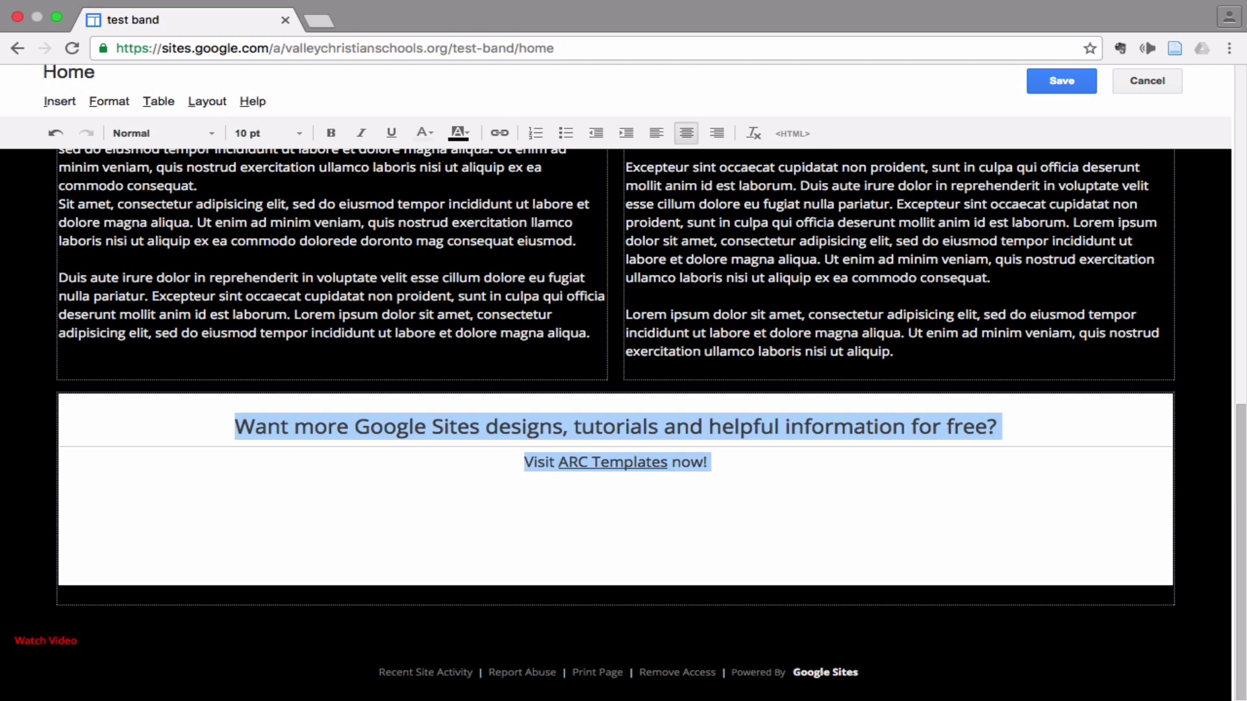
Delete all the lorem ipsum placeholder text from both columns of the Home page
click(497, 410)
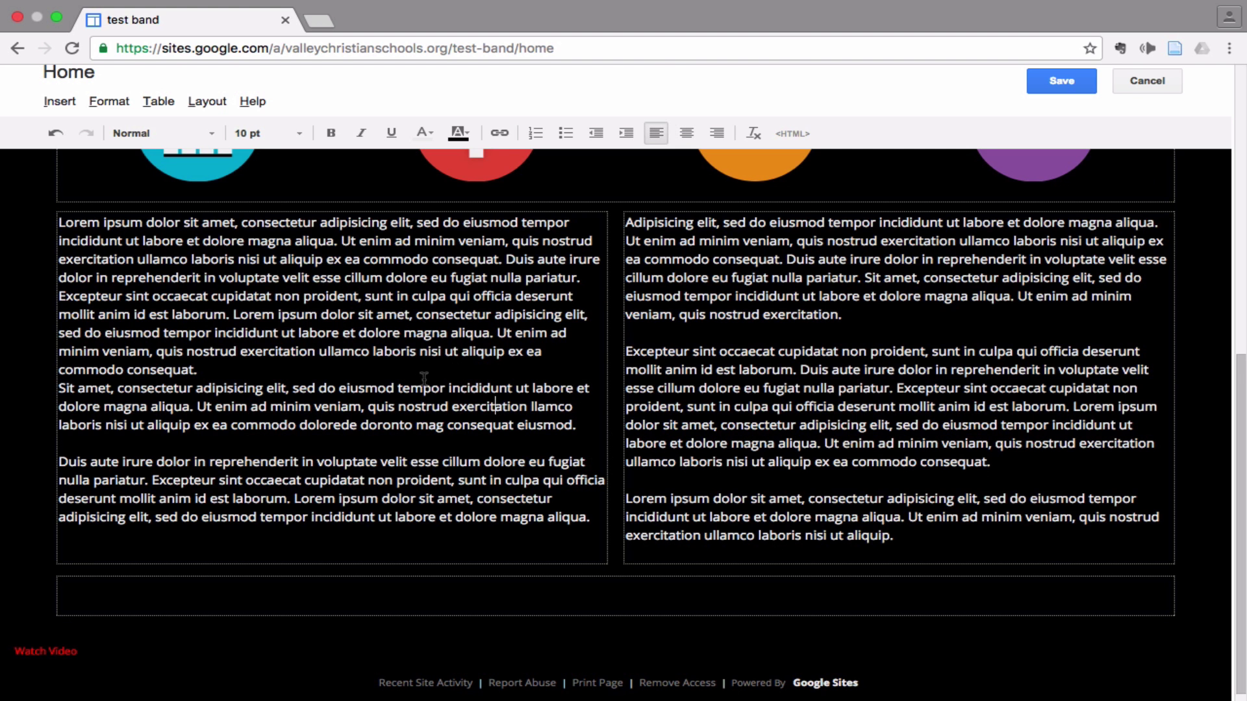
click(593, 514)
drag(547, 509, 16, 230)
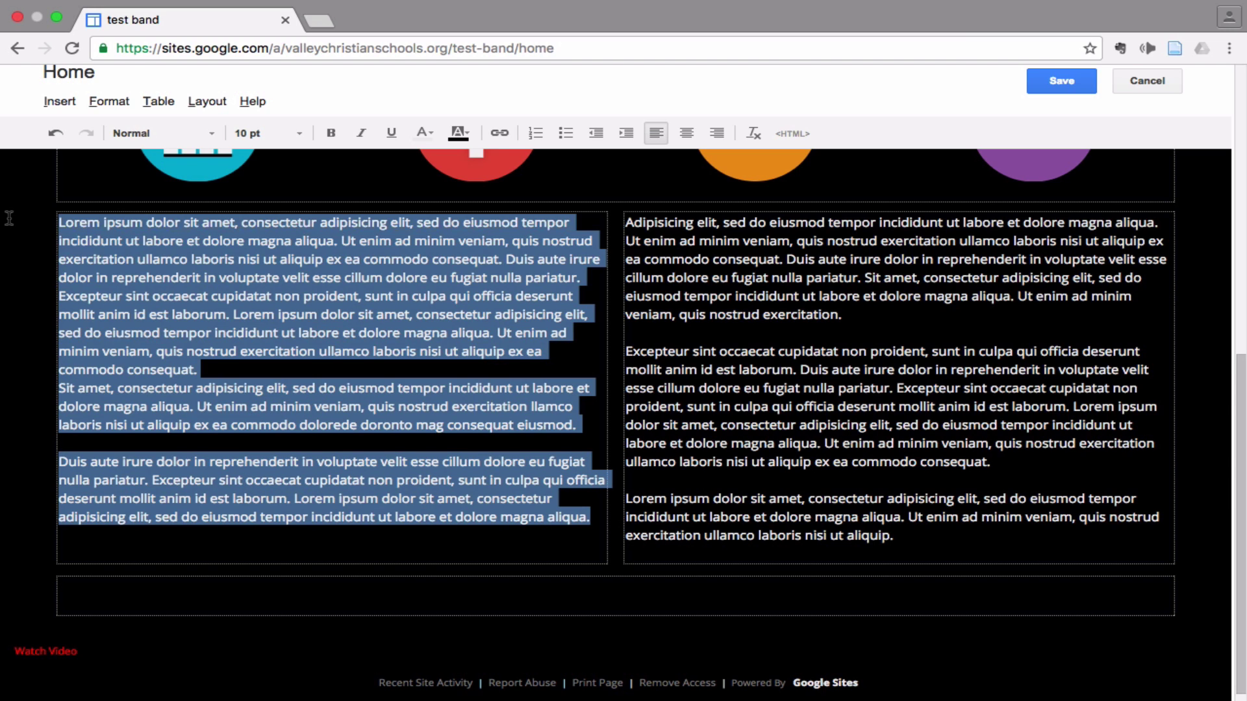
key(BackSpace)
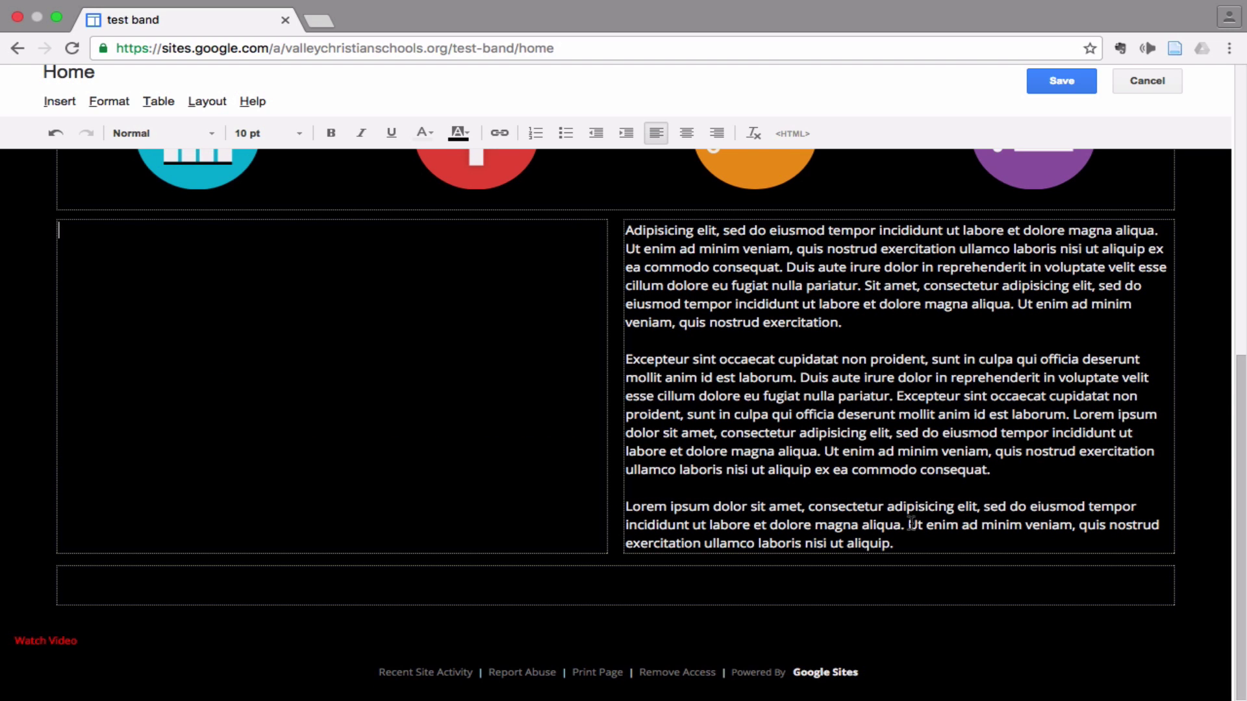
drag(906, 541, 605, 226)
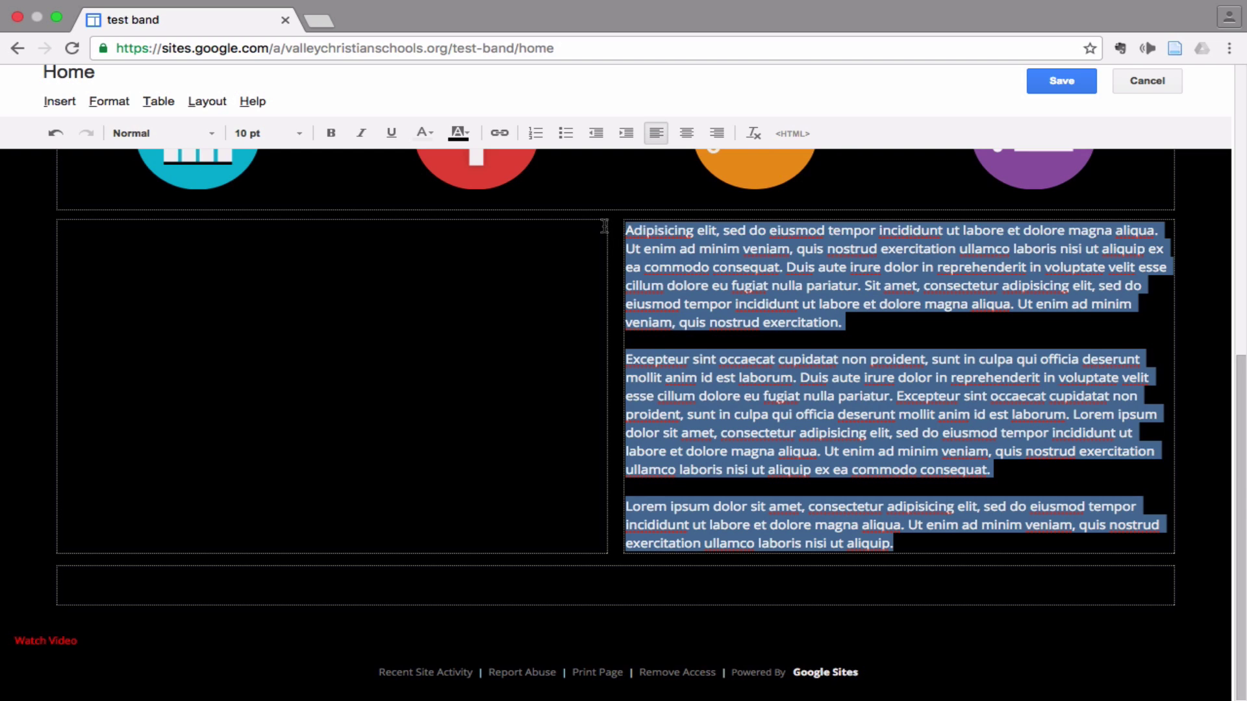
key(BackSpace)
Insert the uploaded image Blinded.png from the Desktop into the first column below the icons
click(221, 446)
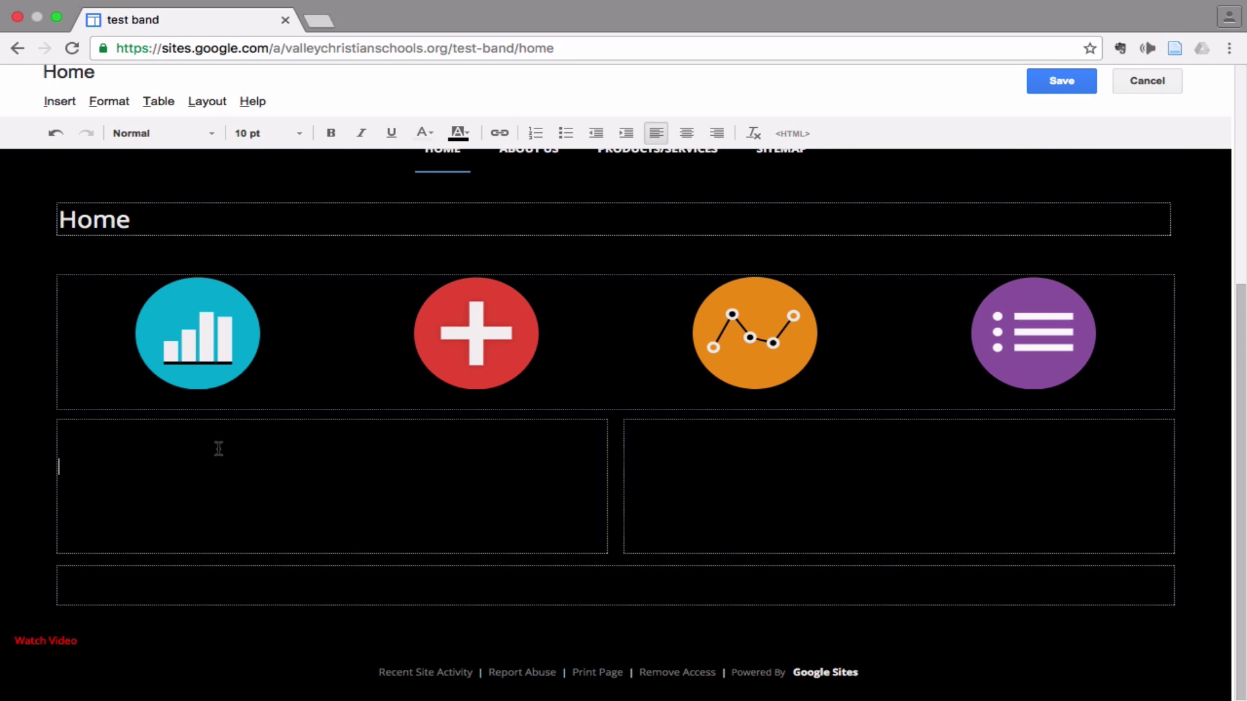
click(72, 431)
click(61, 99)
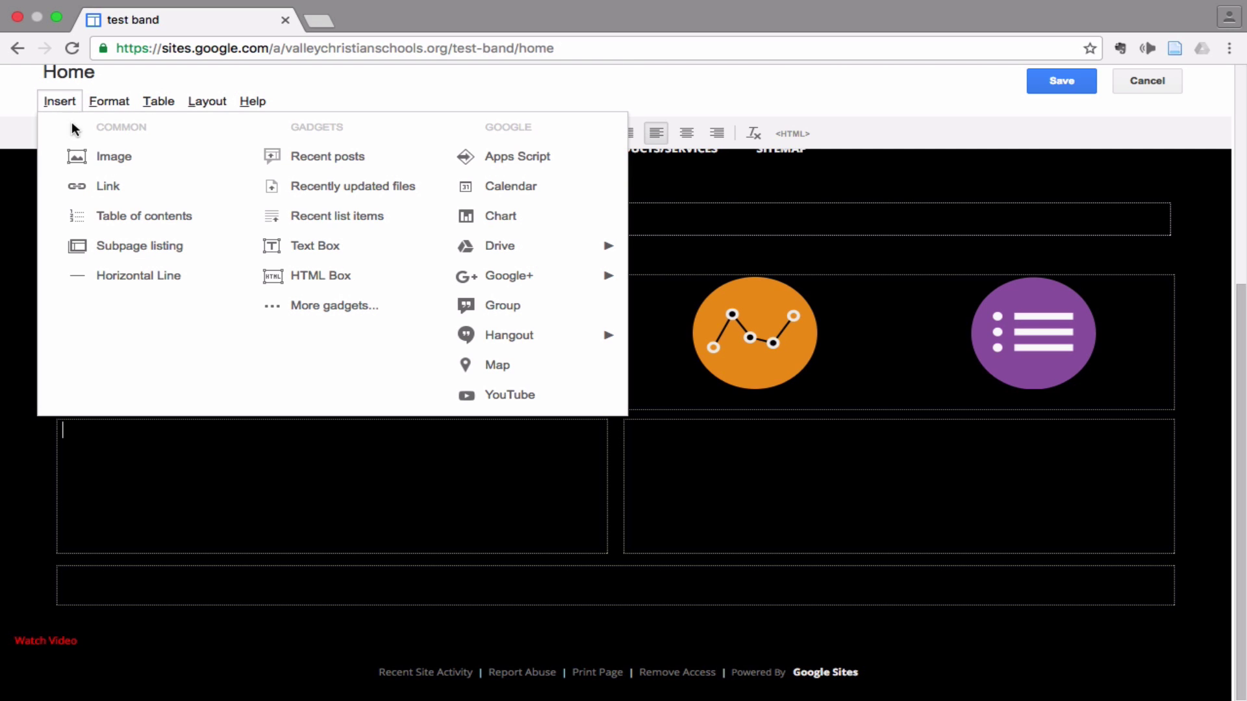
click(108, 163)
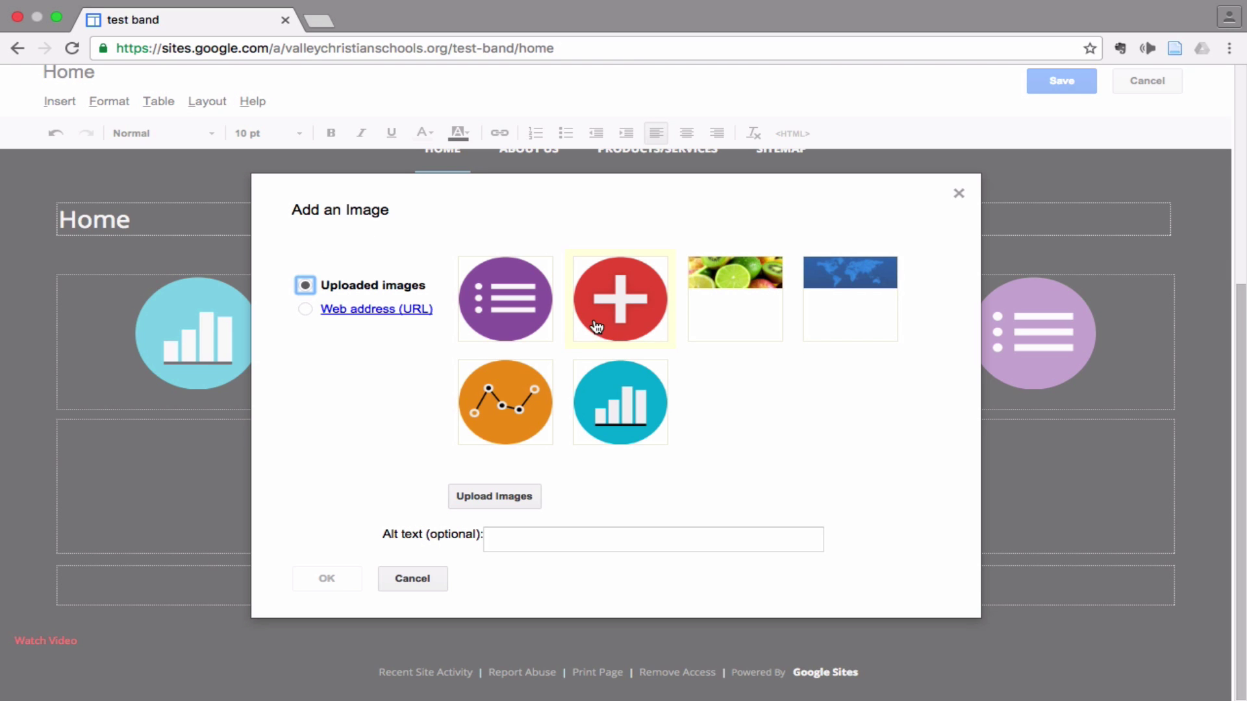
click(505, 498)
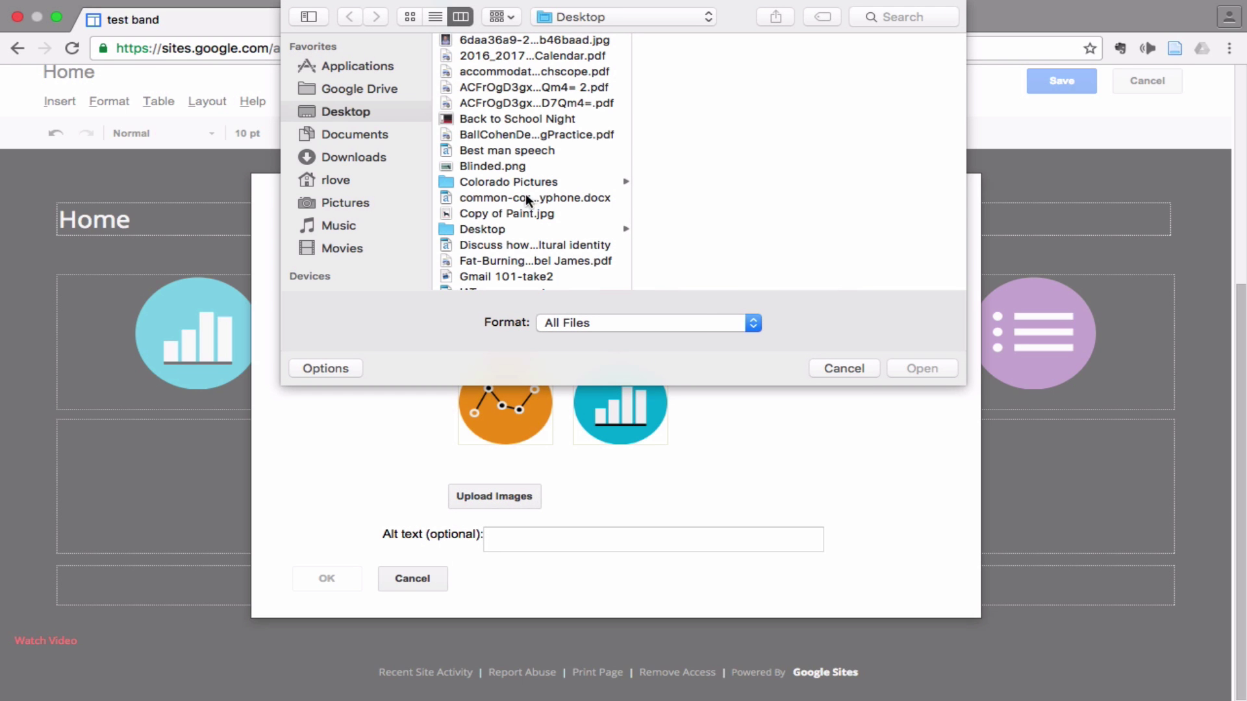
click(483, 166)
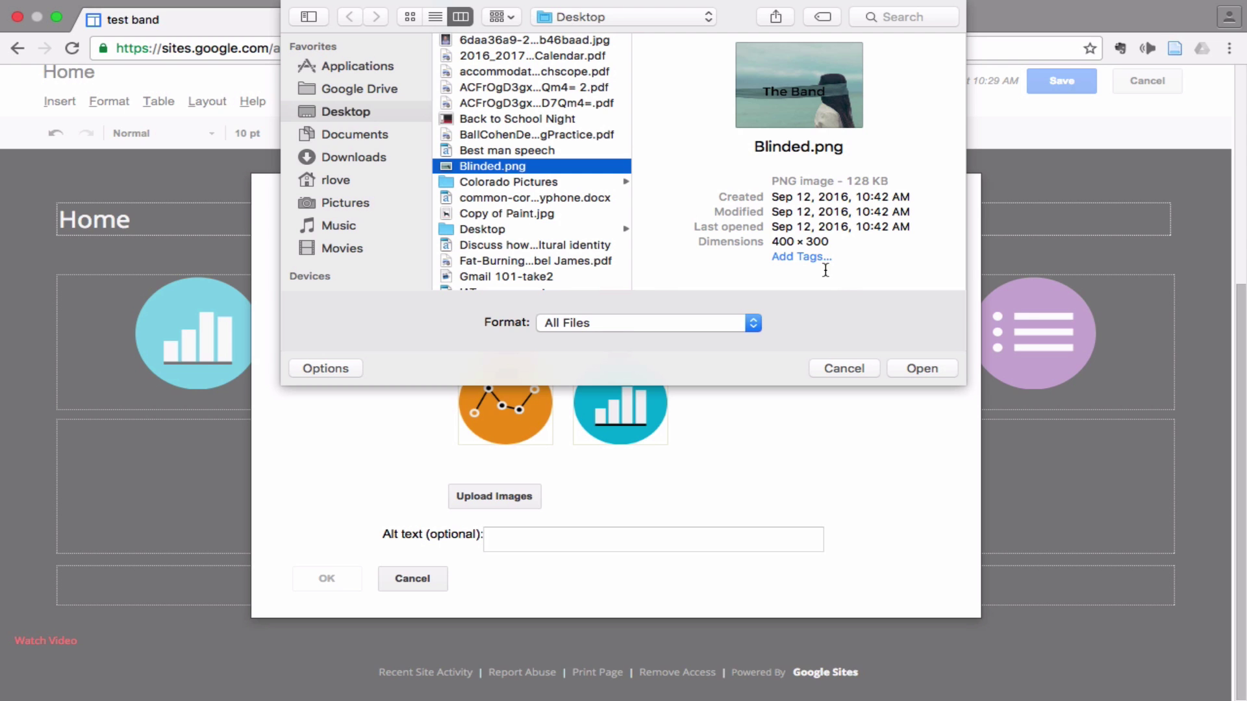
click(914, 368)
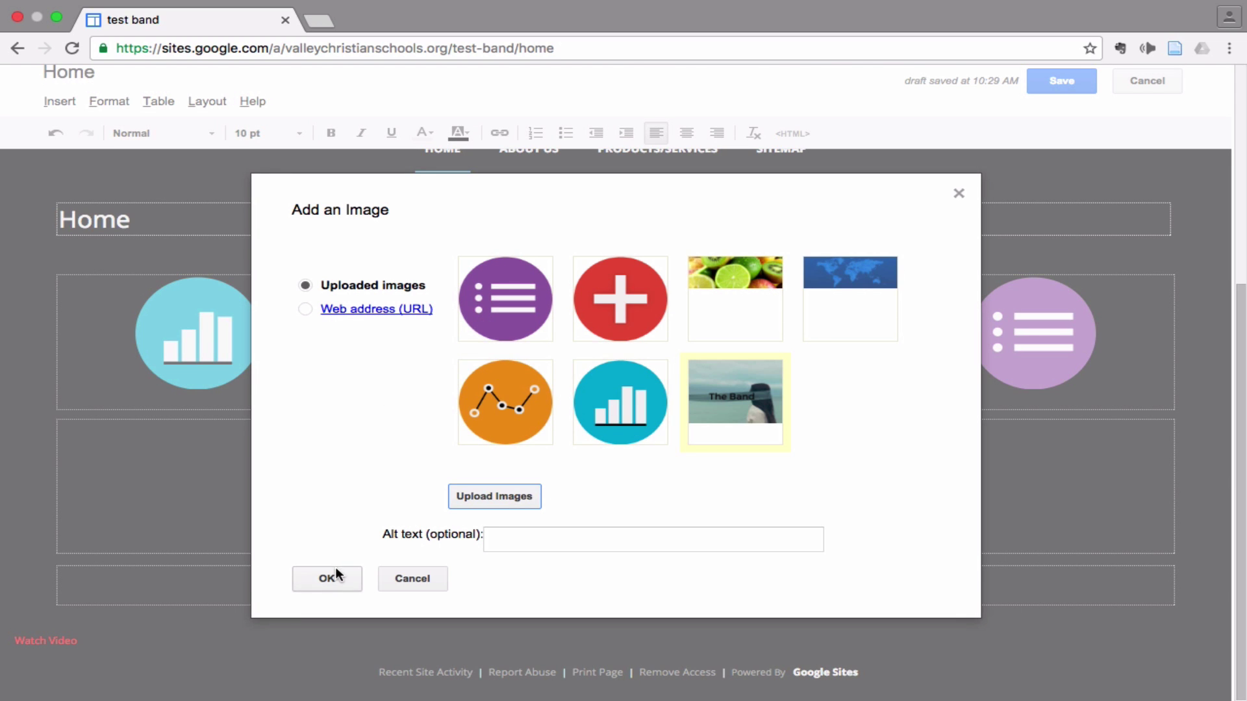
click(335, 571)
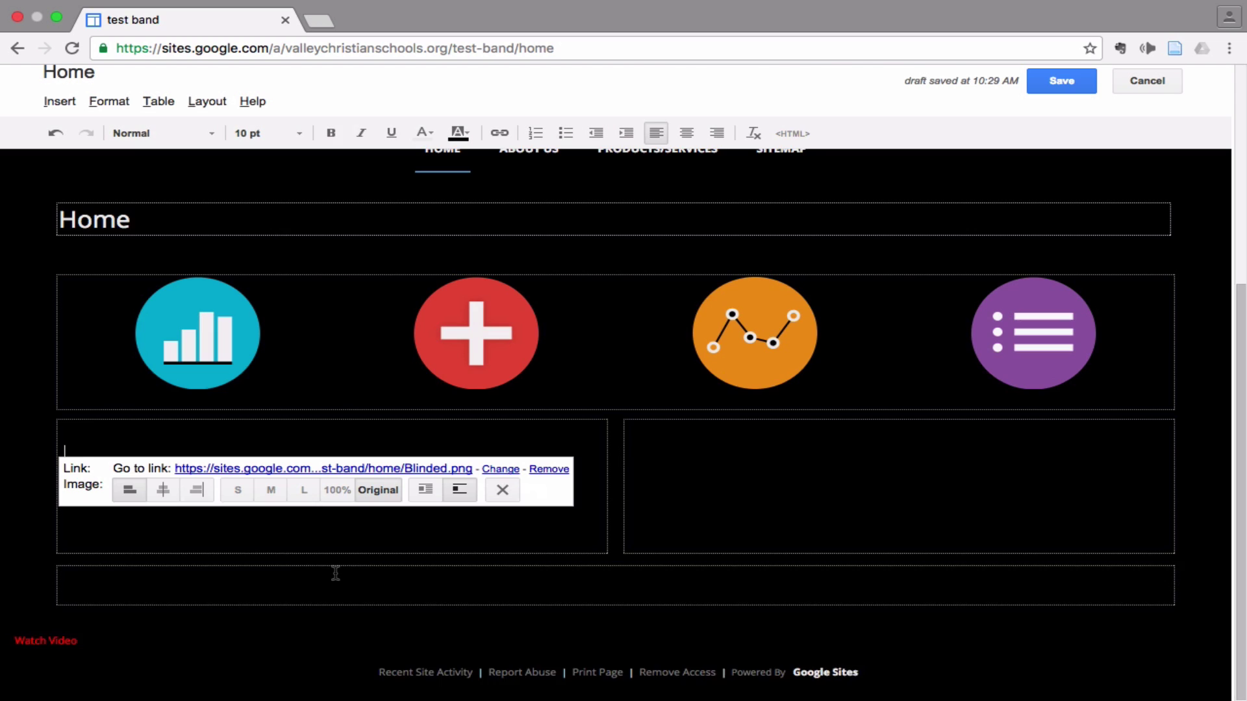
scroll(384, 563, down, 3)
click(795, 382)
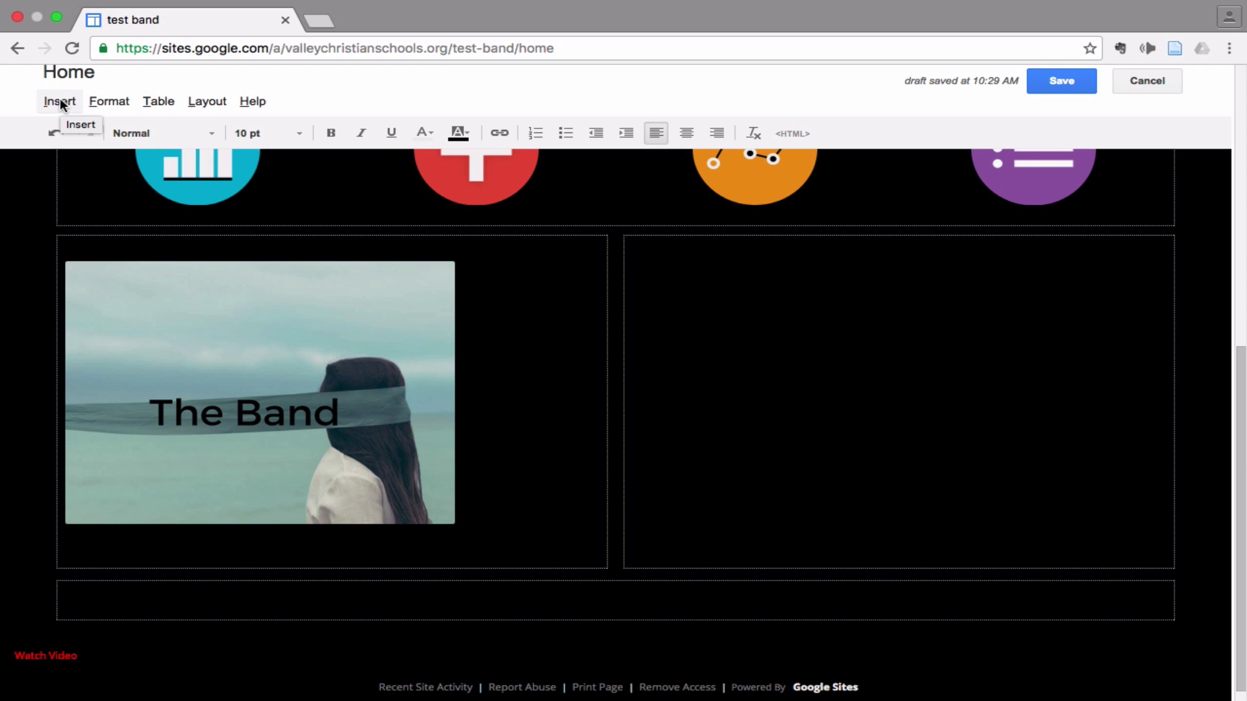
Open a new browser tab and search Google for "google classroom"
click(318, 22)
text(y)
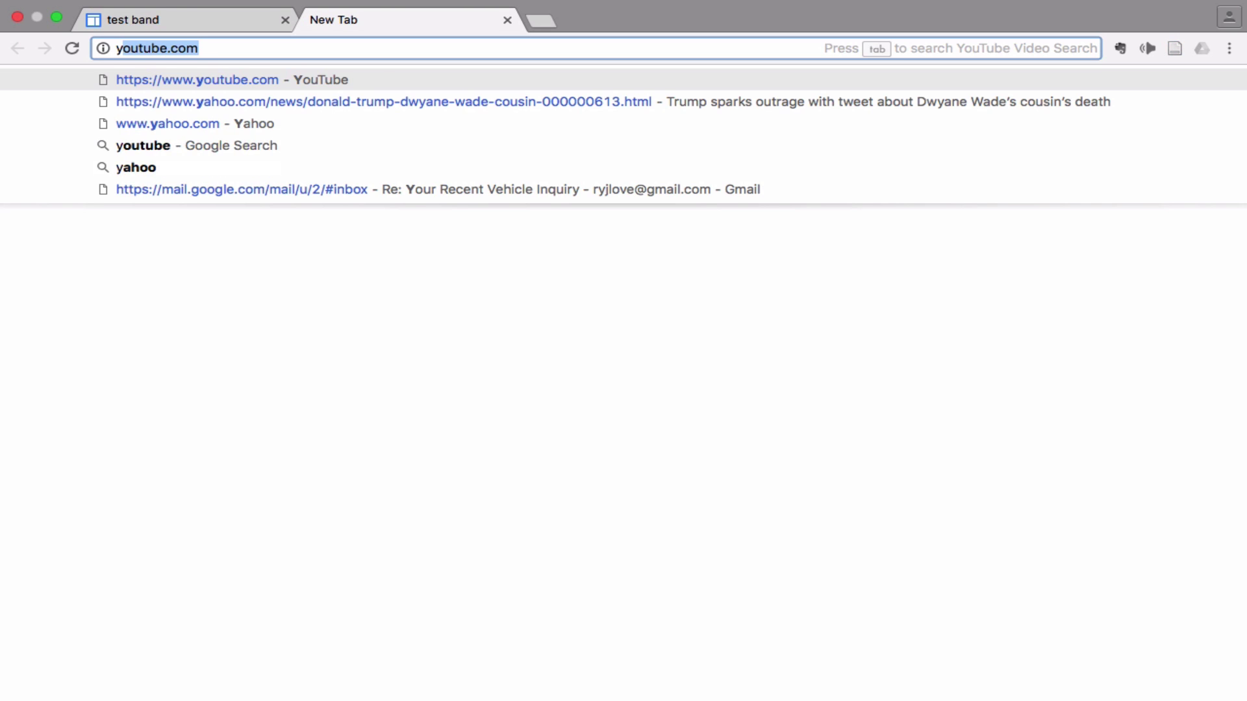
key(BackSpace)
key(BackSpace)
text(c)
key(BackSpace)
text(google classroom)
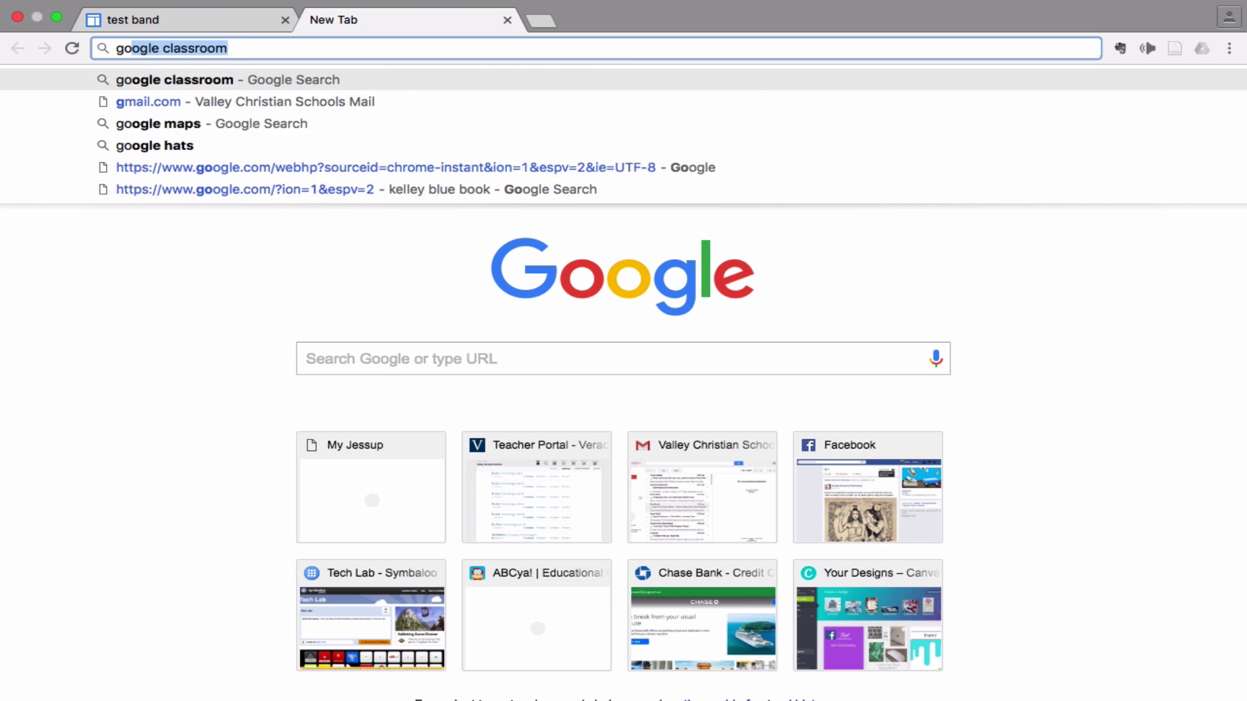
key(Return)
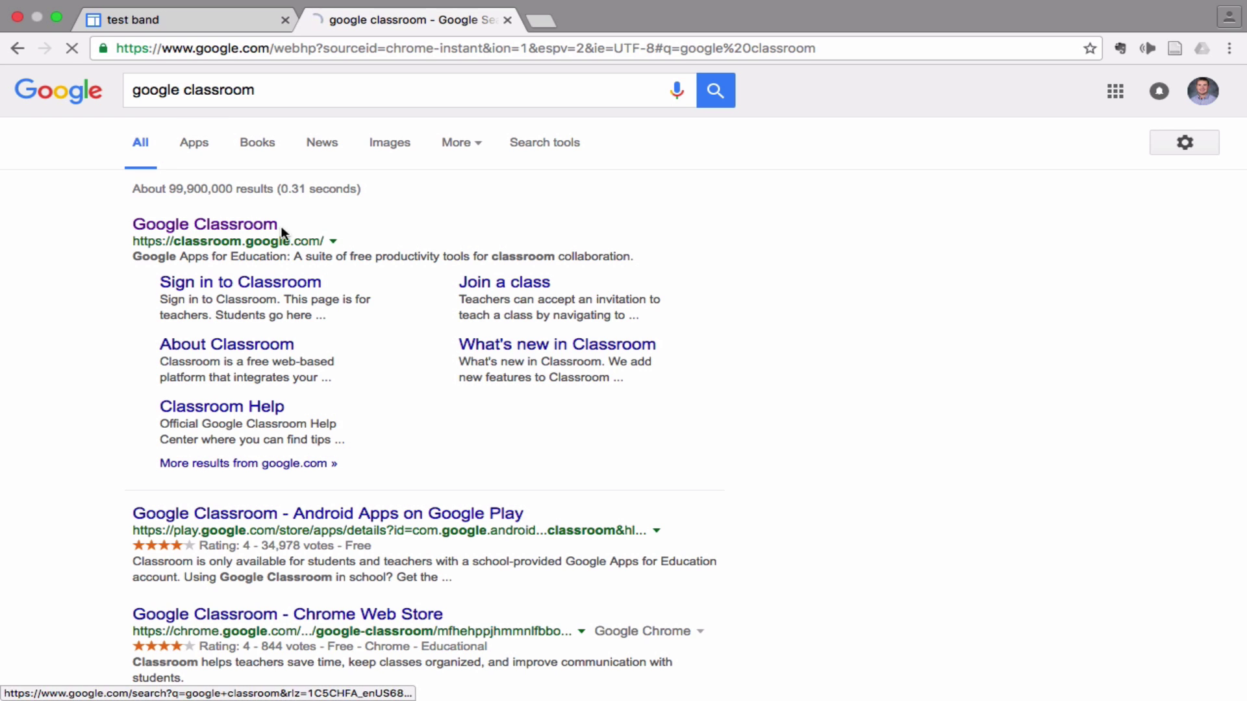
Open Google Classroom, enter the Technology II class, and open the "Turn in PSA link here" assignment
click(232, 225)
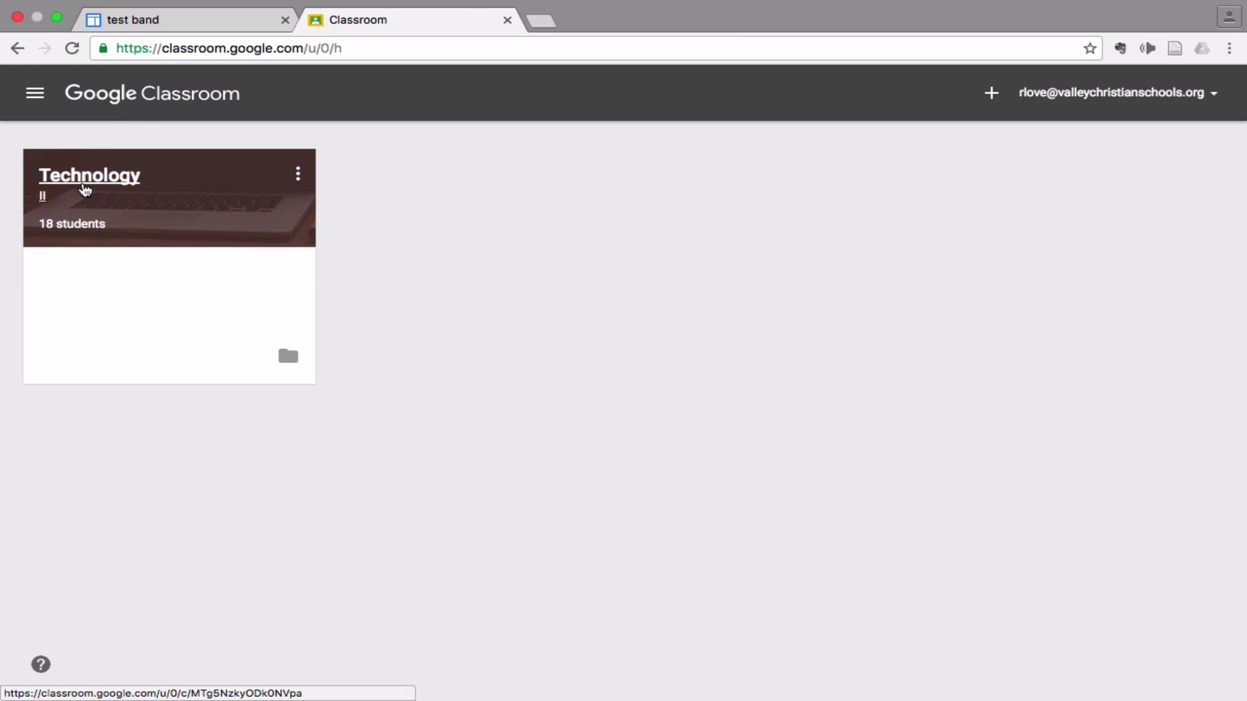
click(85, 176)
scroll(291, 397, down, 4)
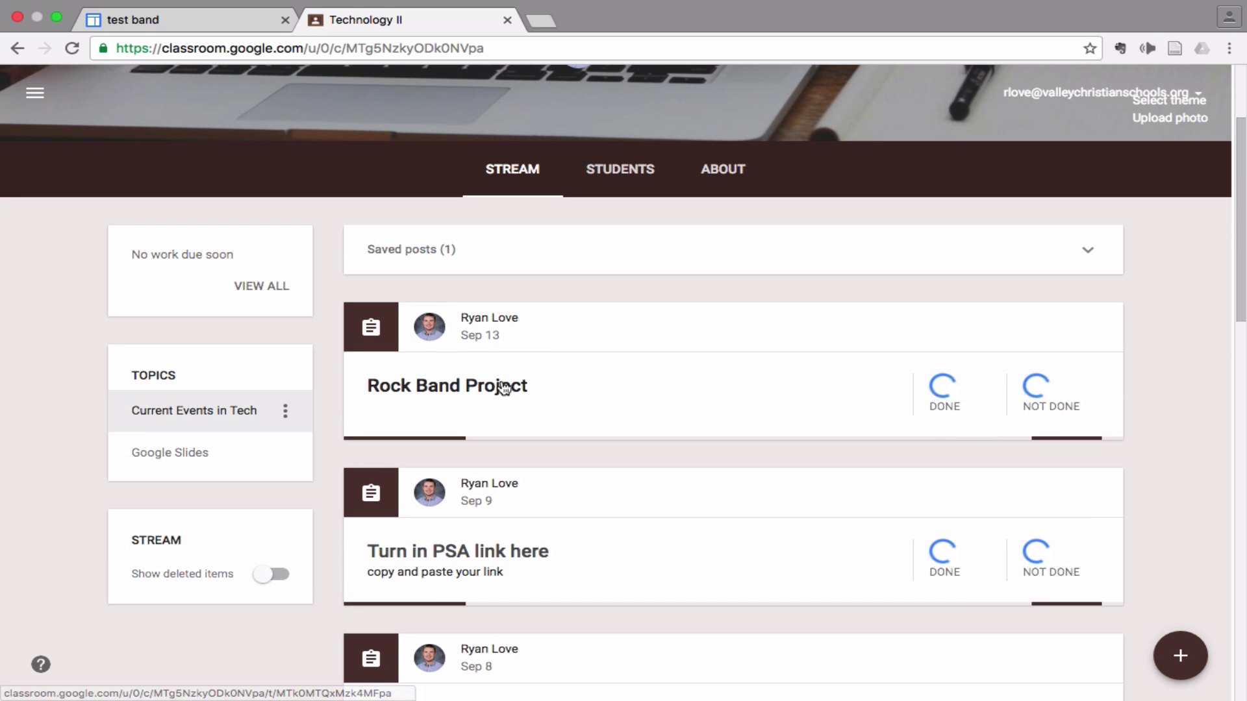
scroll(479, 411, down, 2)
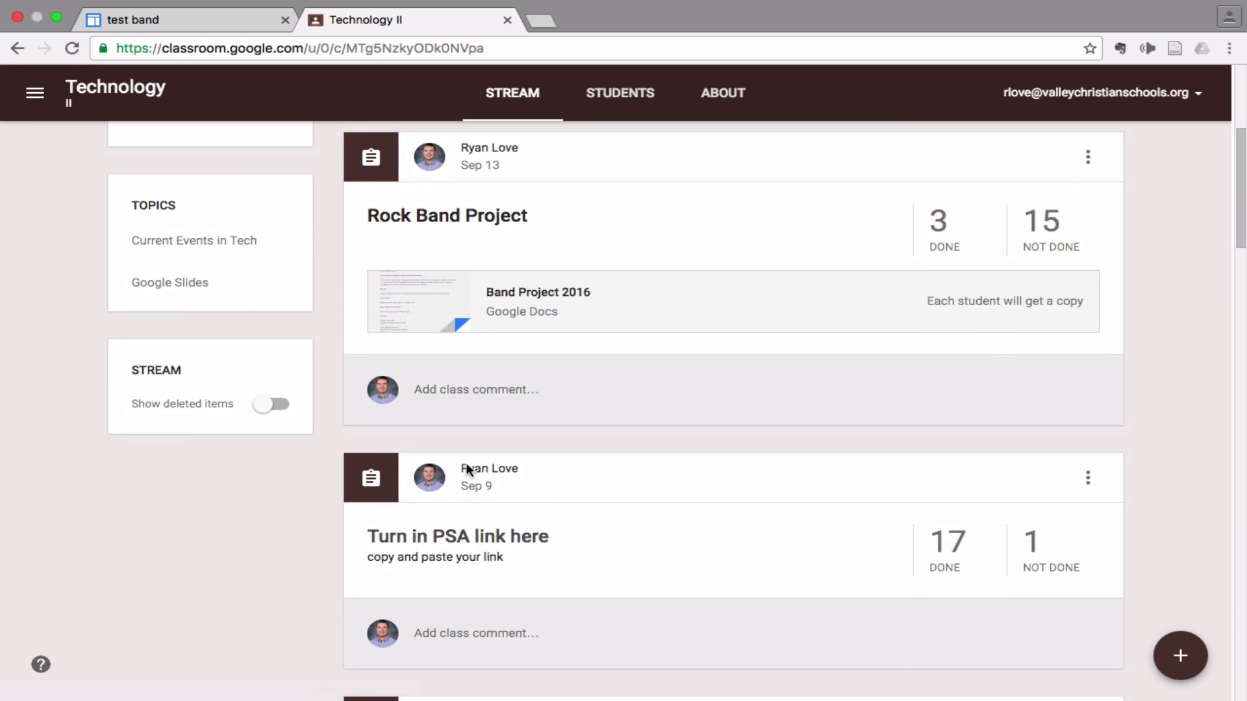
click(476, 533)
Browse the submitted student work and open the "Distracted Driving PSA" video
scroll(688, 422, down, 3)
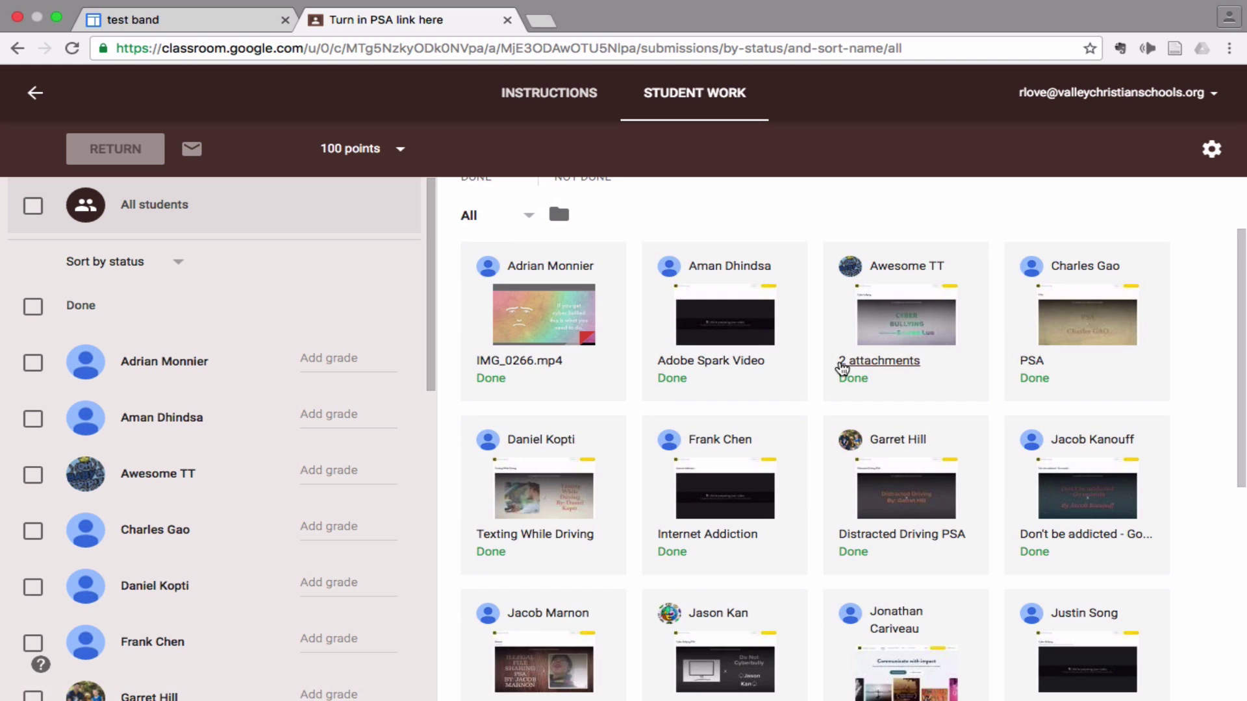
scroll(942, 369, down, 2)
scroll(942, 372, down, 4)
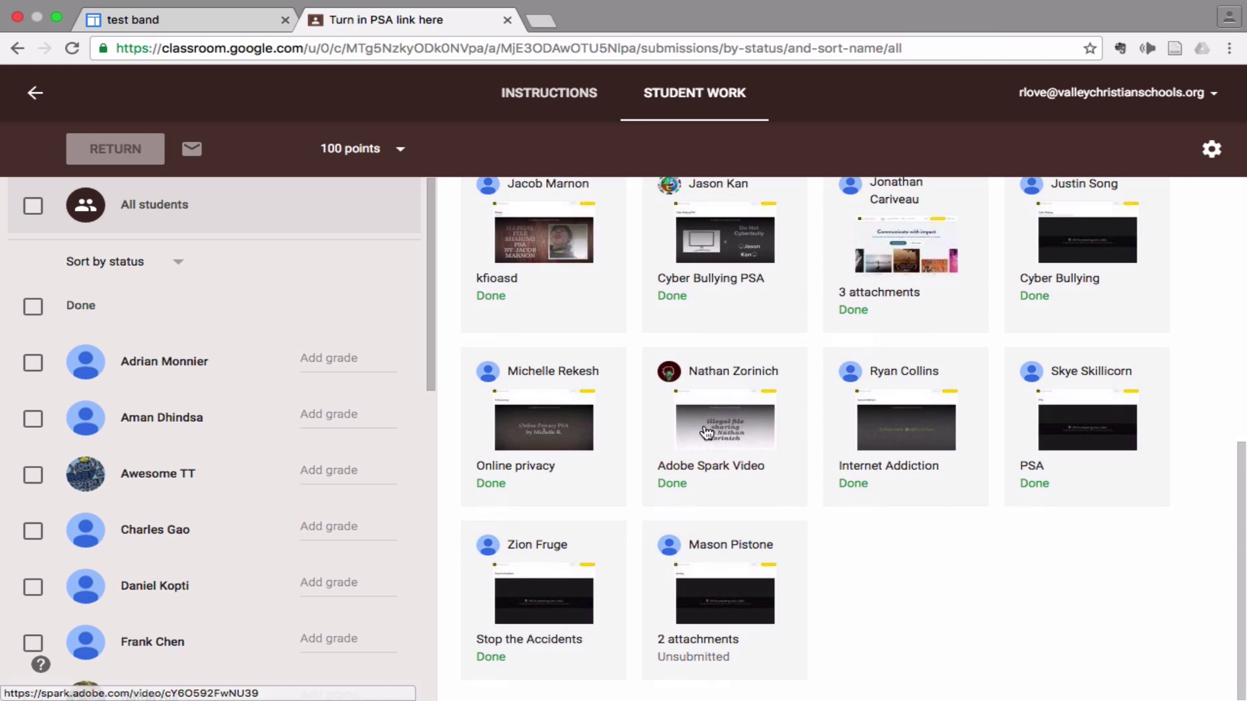
scroll(707, 435, up, 8)
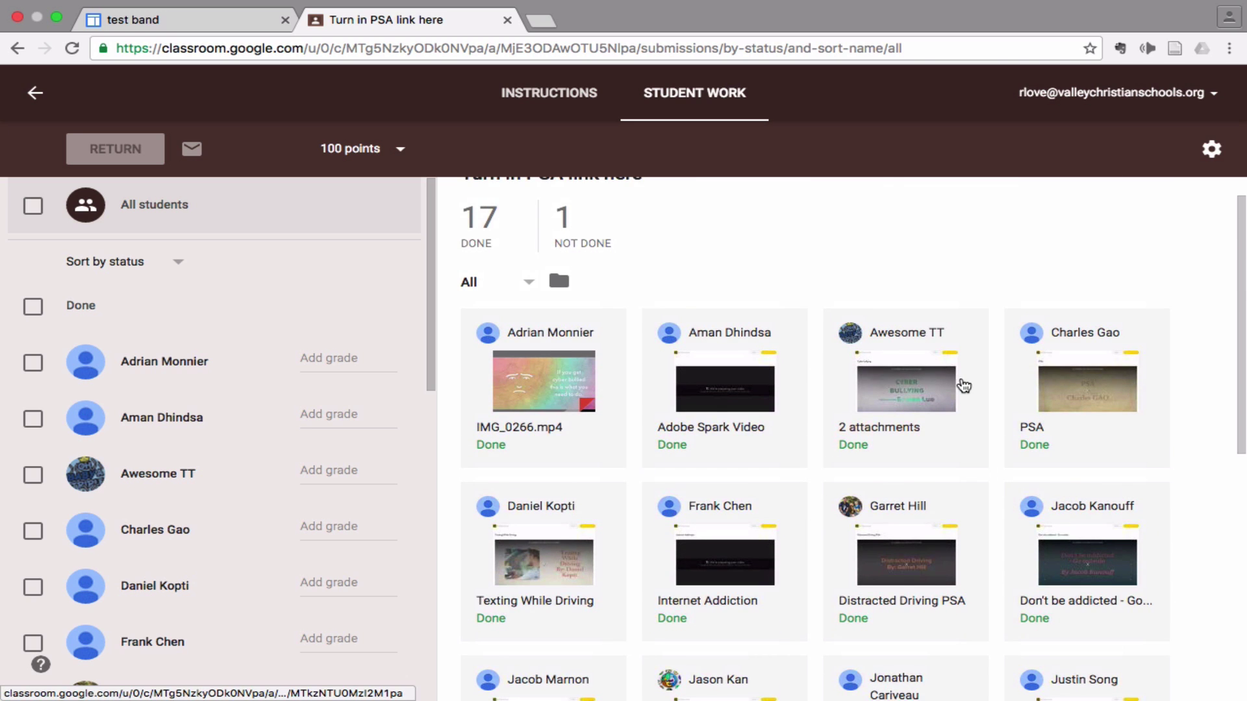
scroll(961, 384, down, 2)
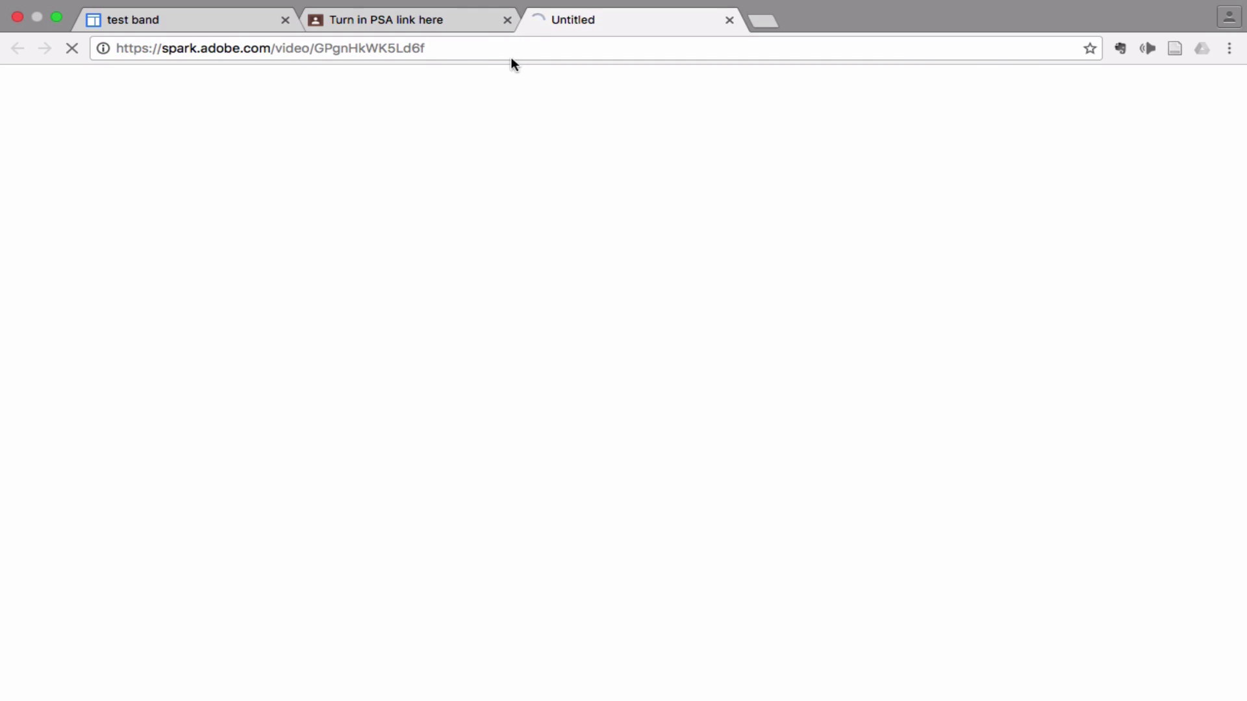
Copy the iframe embed code of the Distracted Driving PSA video on its Adobe Spark page
click(480, 43)
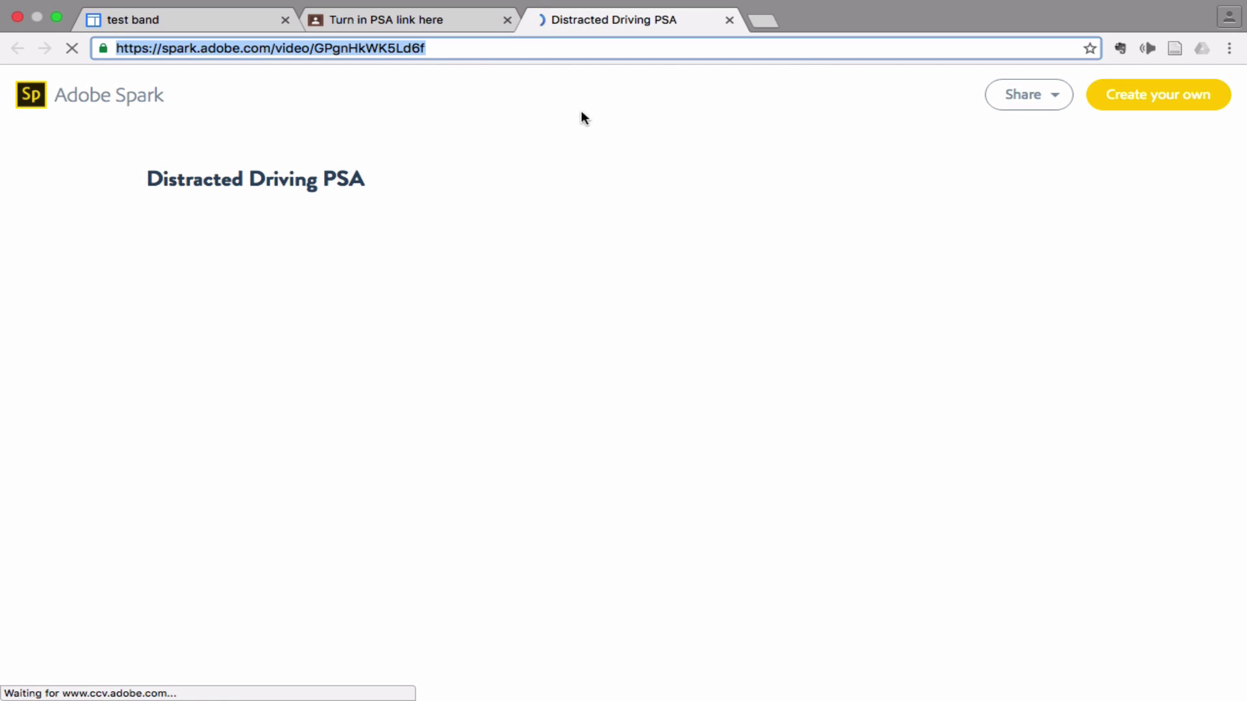
scroll(508, 170, down, 5)
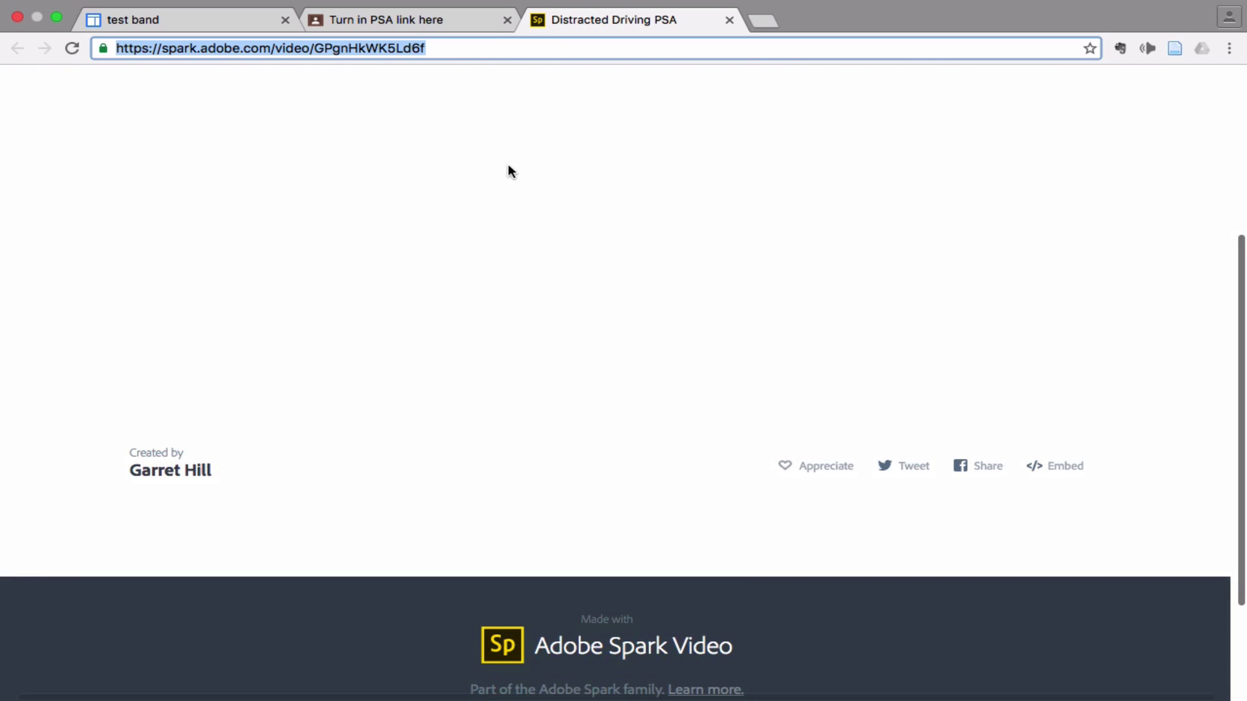
click(1042, 466)
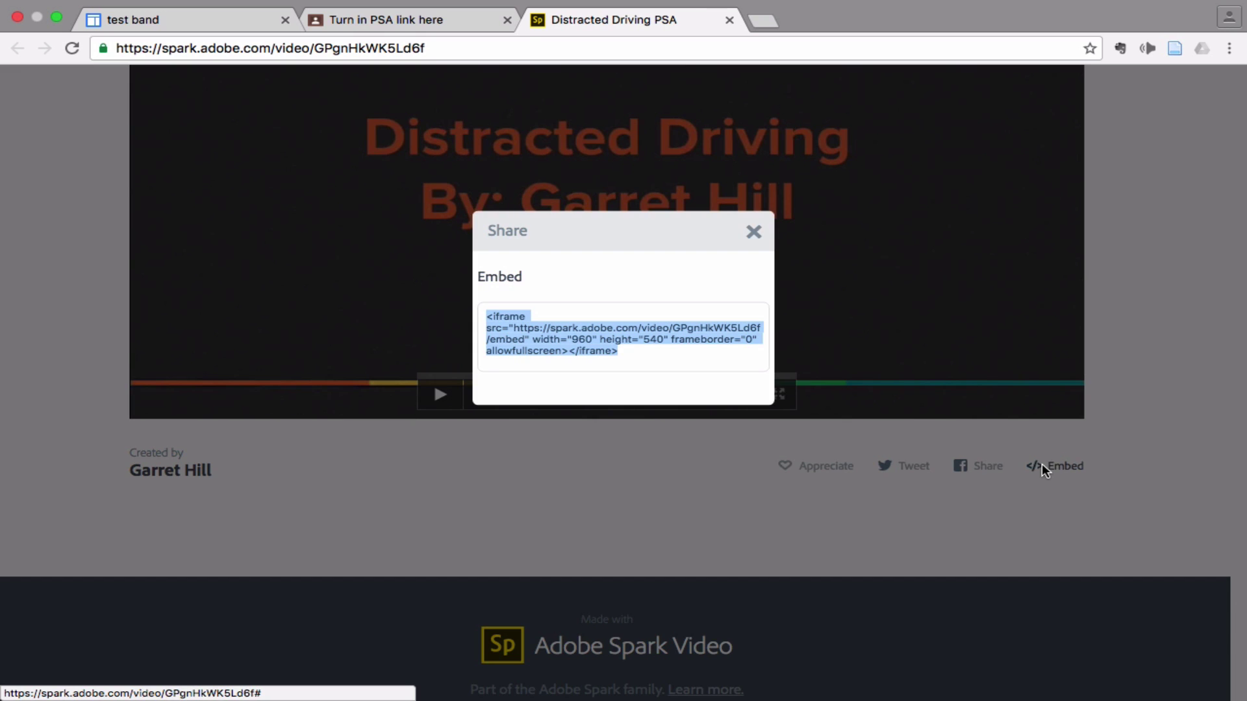
right_click(622, 346)
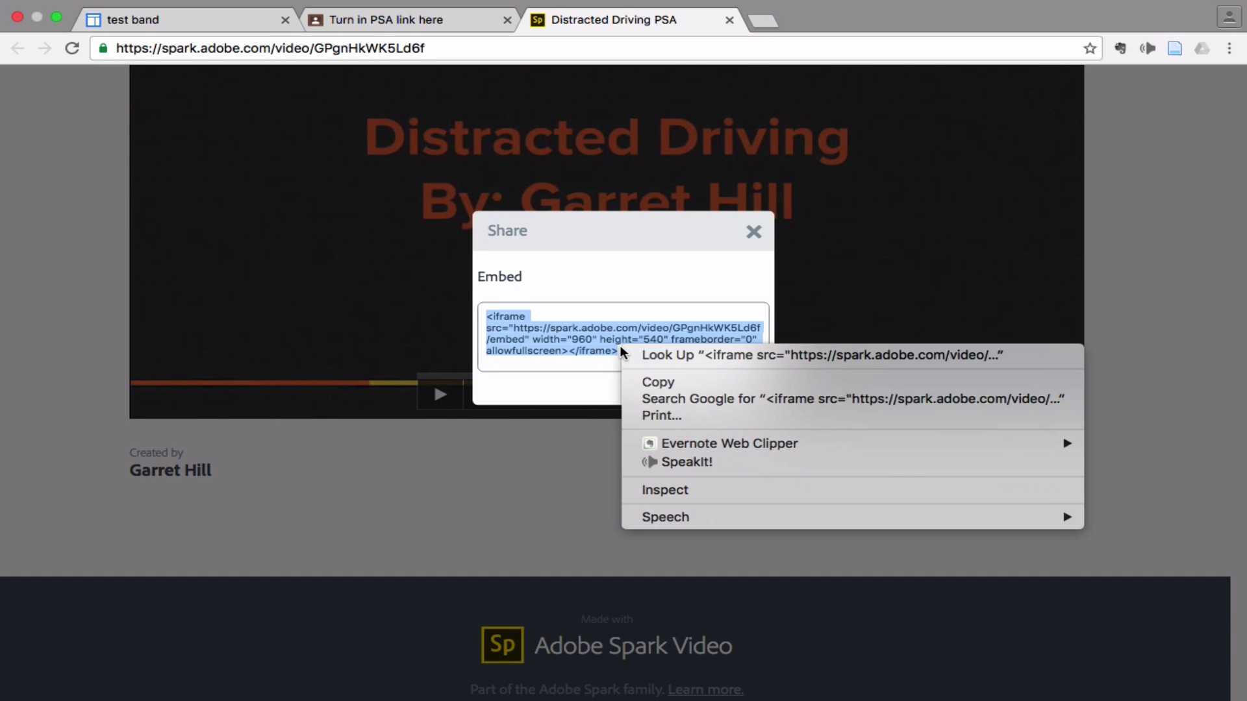
click(650, 377)
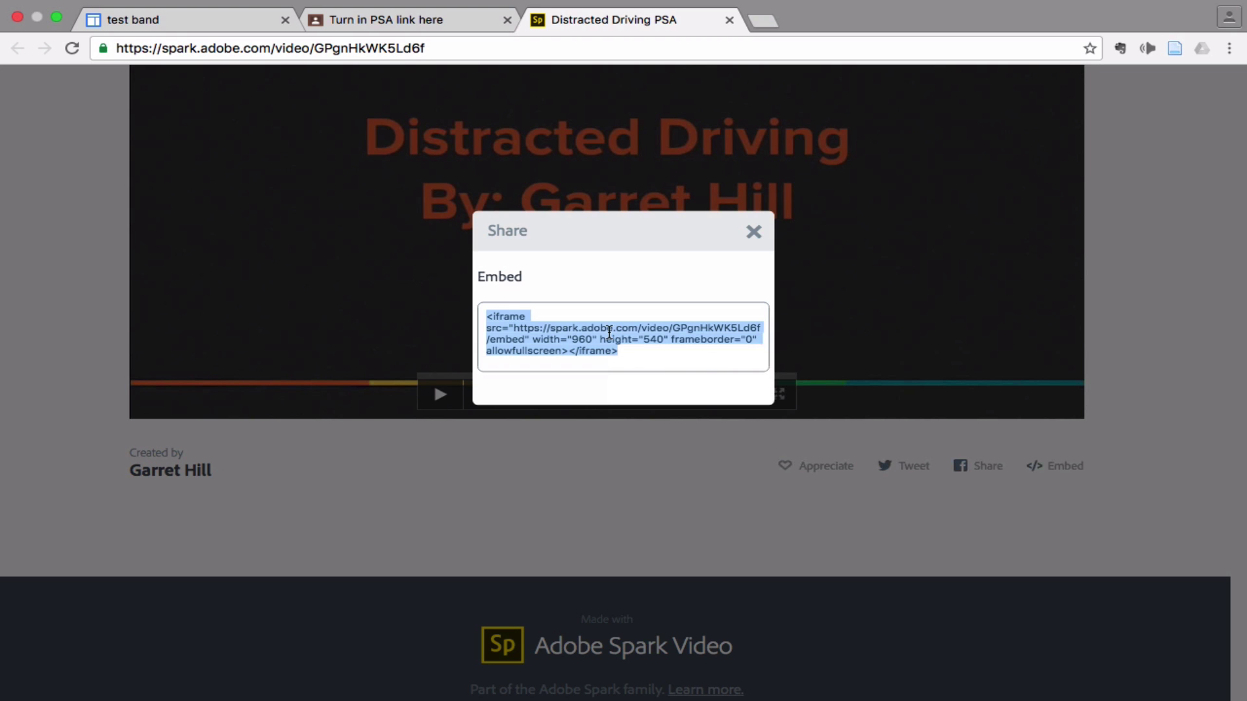
Switch to the test band site, try pasting the embed code into the HTML source of the empty second column, and preview it
click(153, 20)
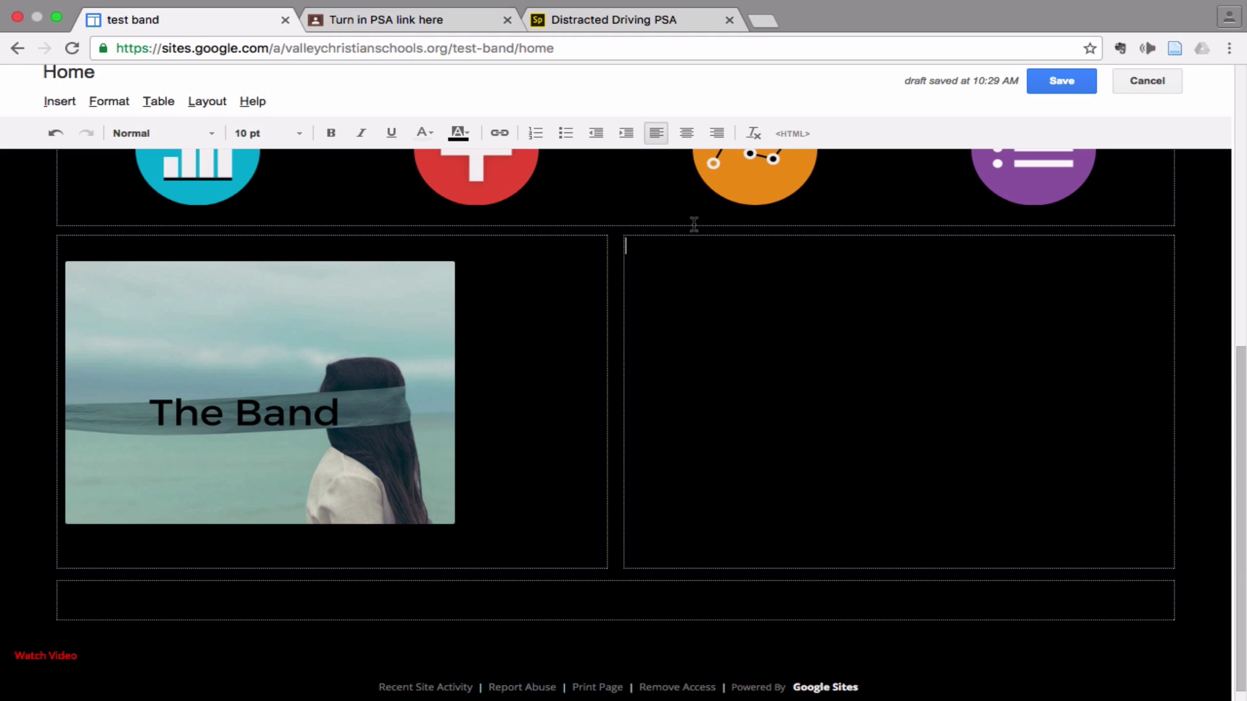
click(658, 272)
click(783, 138)
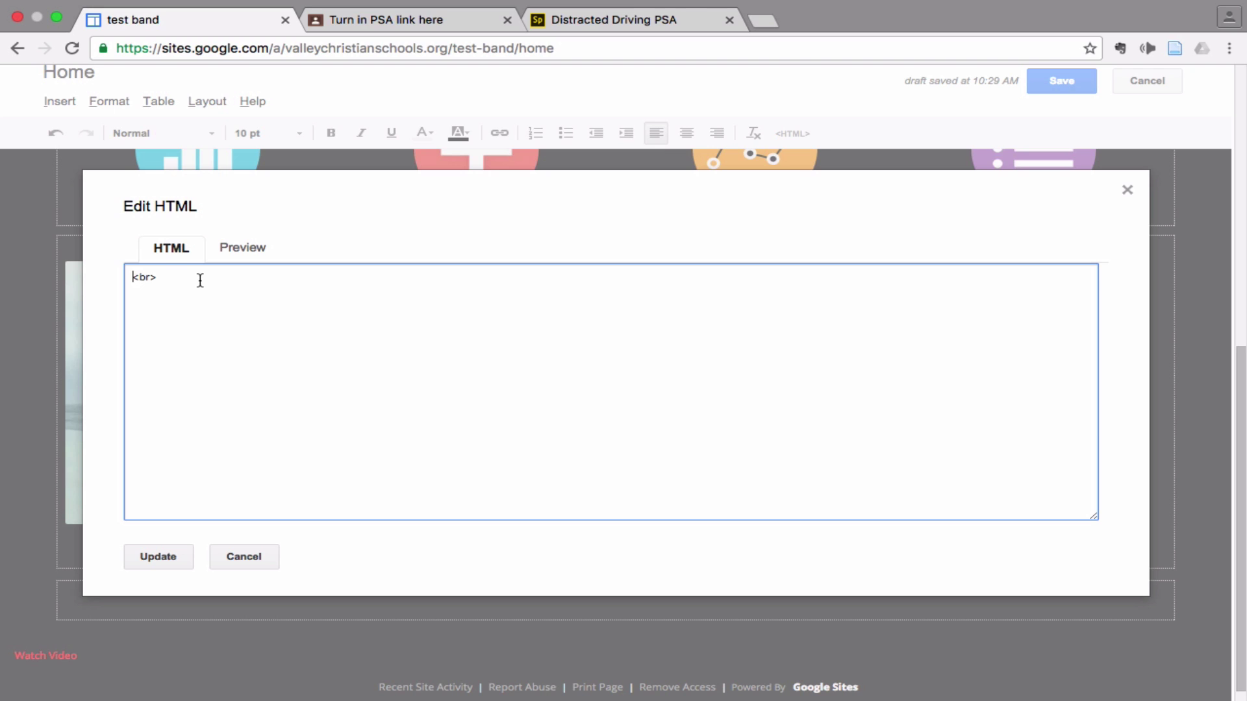
key(super+v)
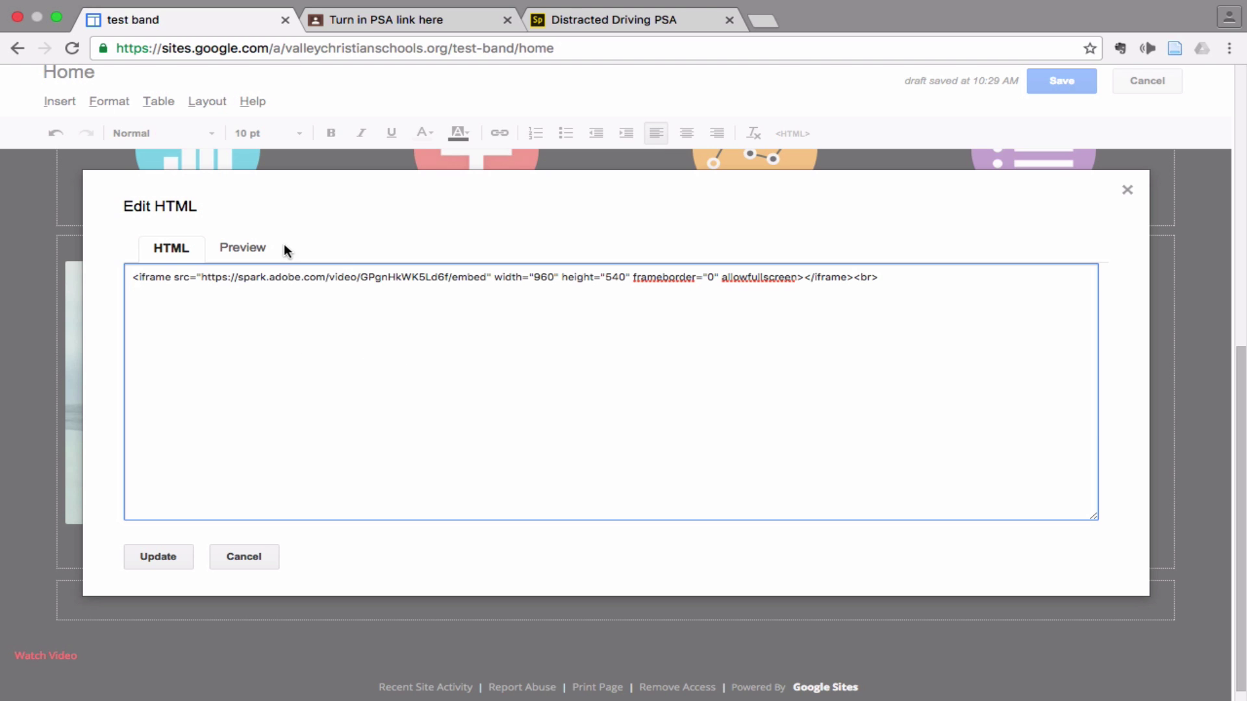
click(243, 246)
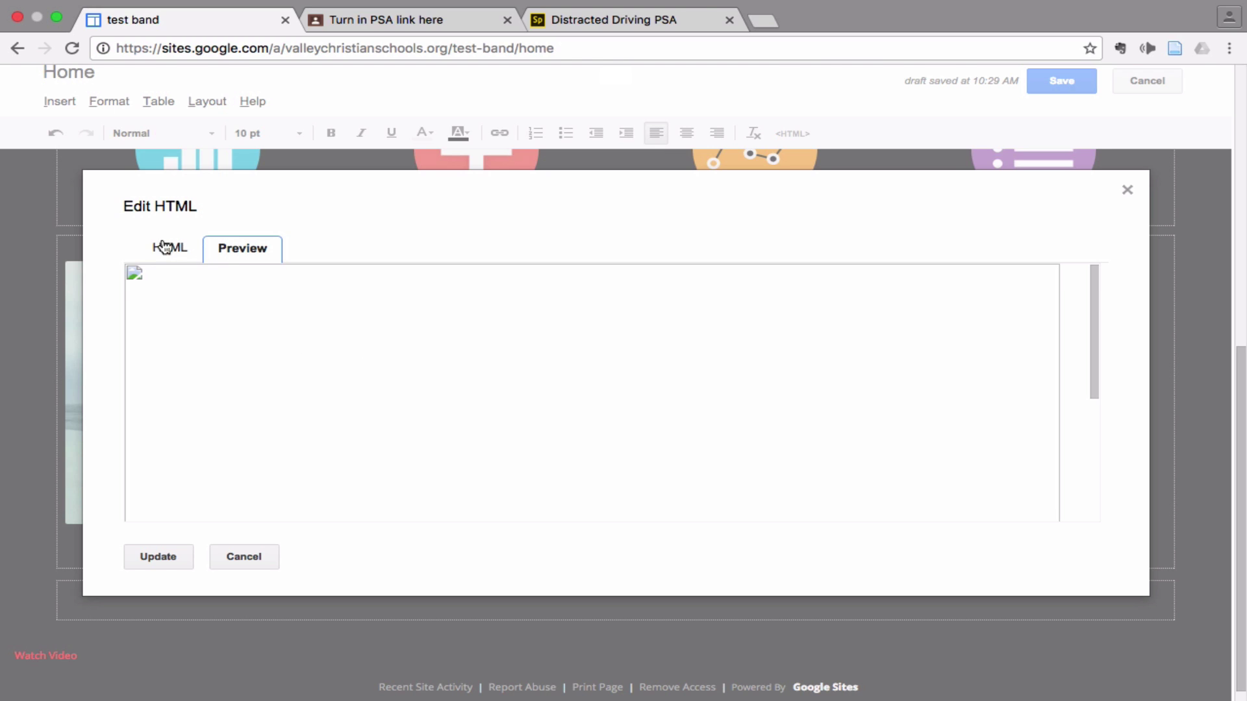
scroll(356, 323, down, 3)
scroll(356, 323, up, 5)
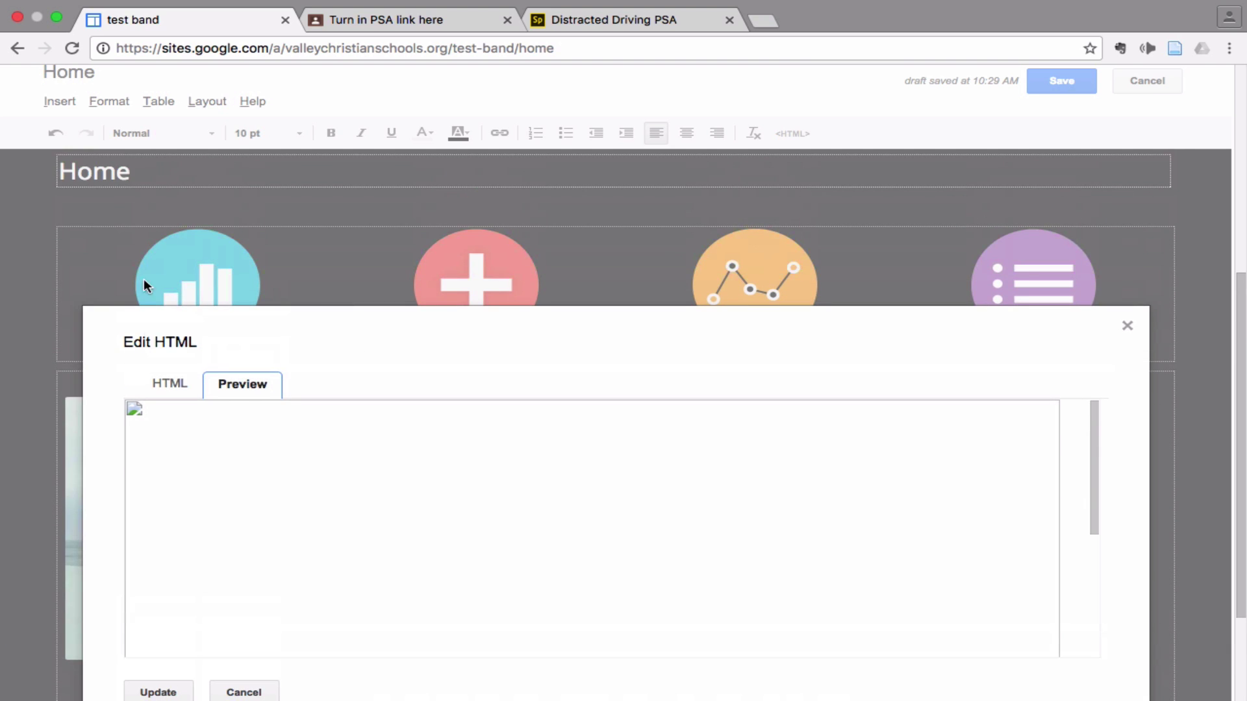
Clear the code from the HTML source editor and close it, discarding the unsaved changes
click(175, 385)
scroll(660, 301, down, 3)
click(910, 321)
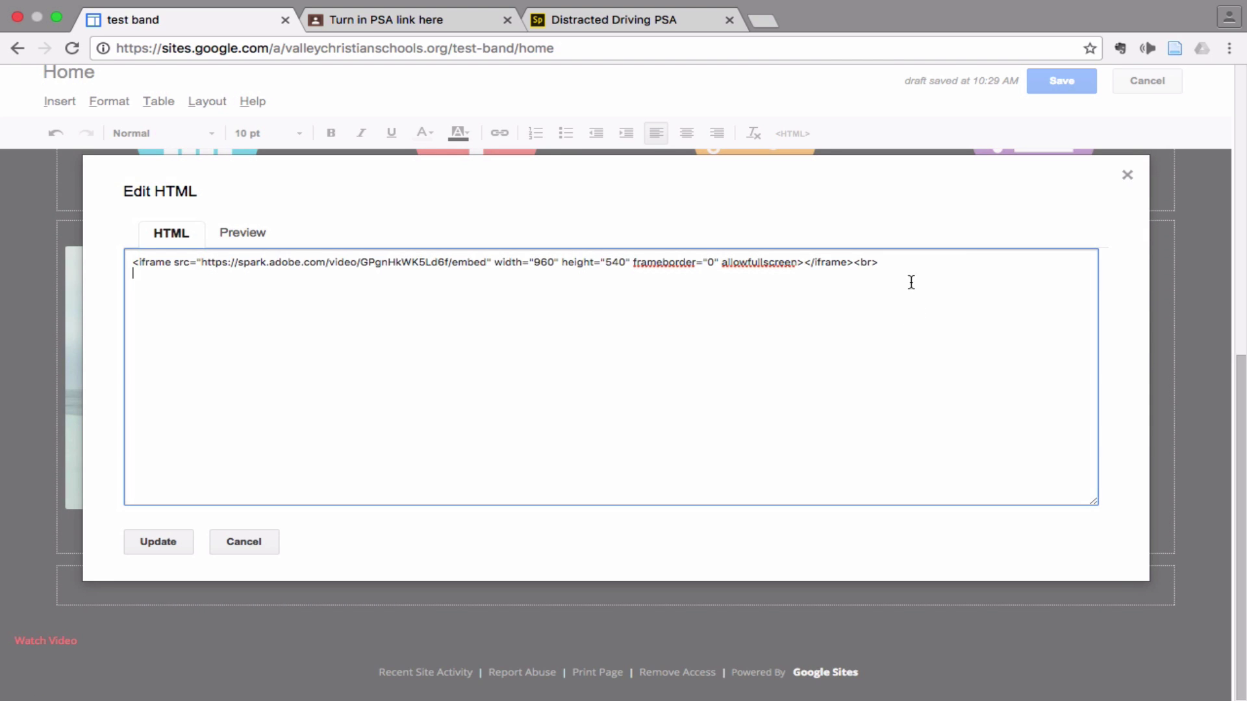
key(super+a)
key(BackSpace)
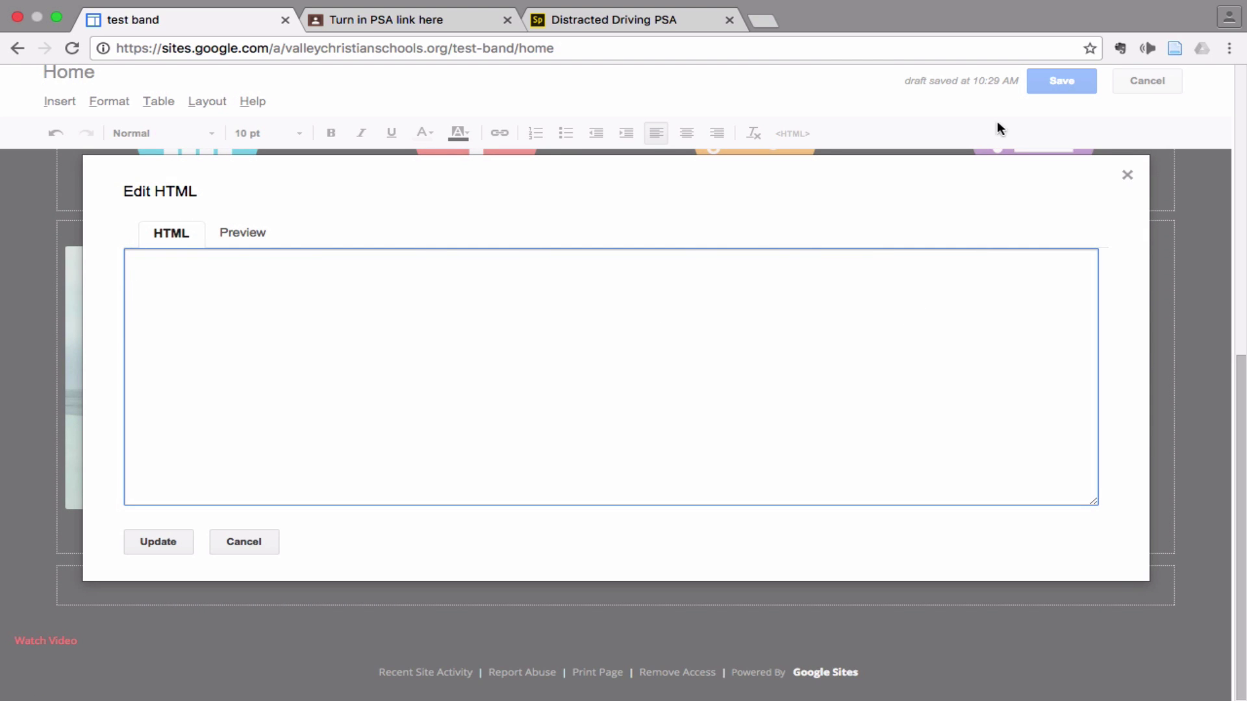
click(1128, 176)
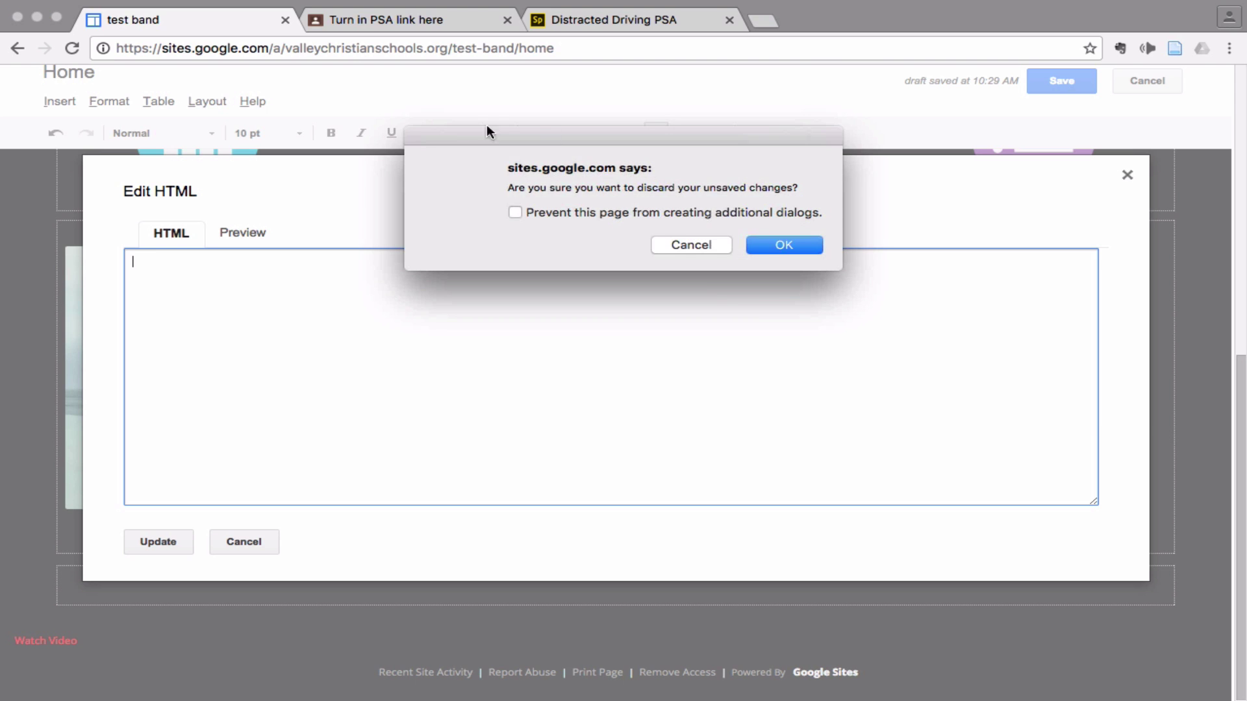
click(777, 246)
Try embedding the video with an HTML Box containing the copied iframe code in the second column, save the page, and check it
click(58, 101)
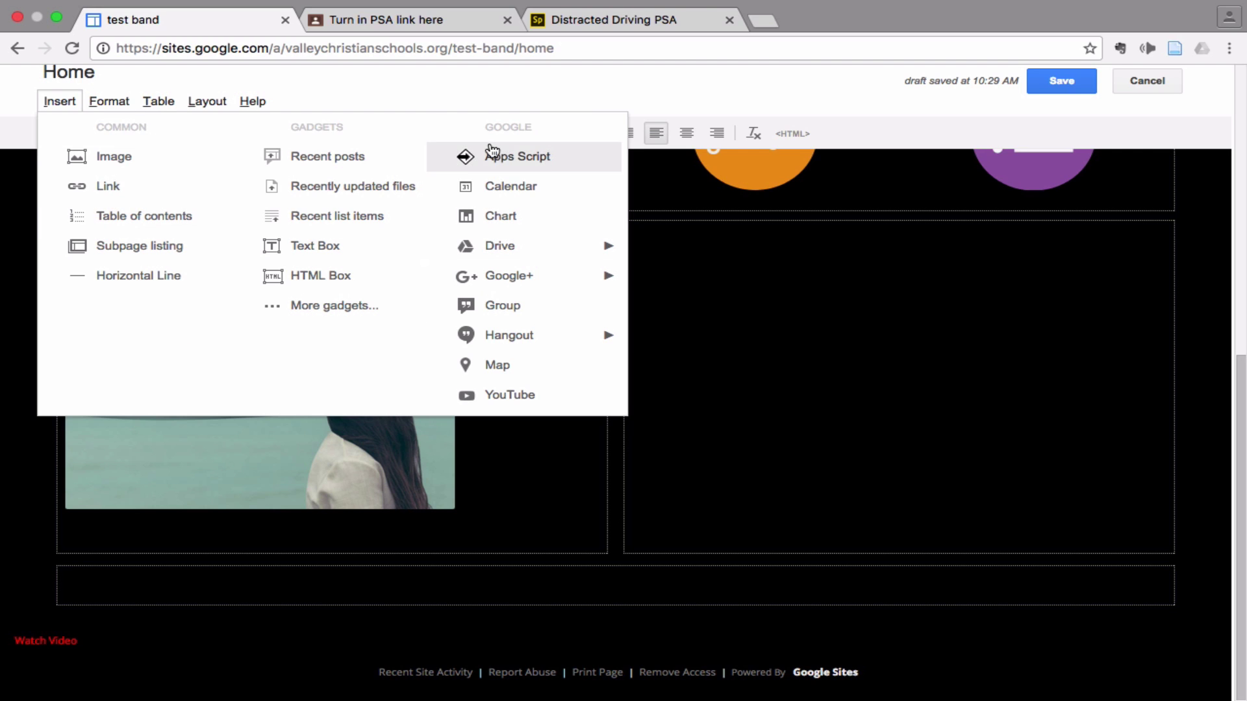
click(323, 275)
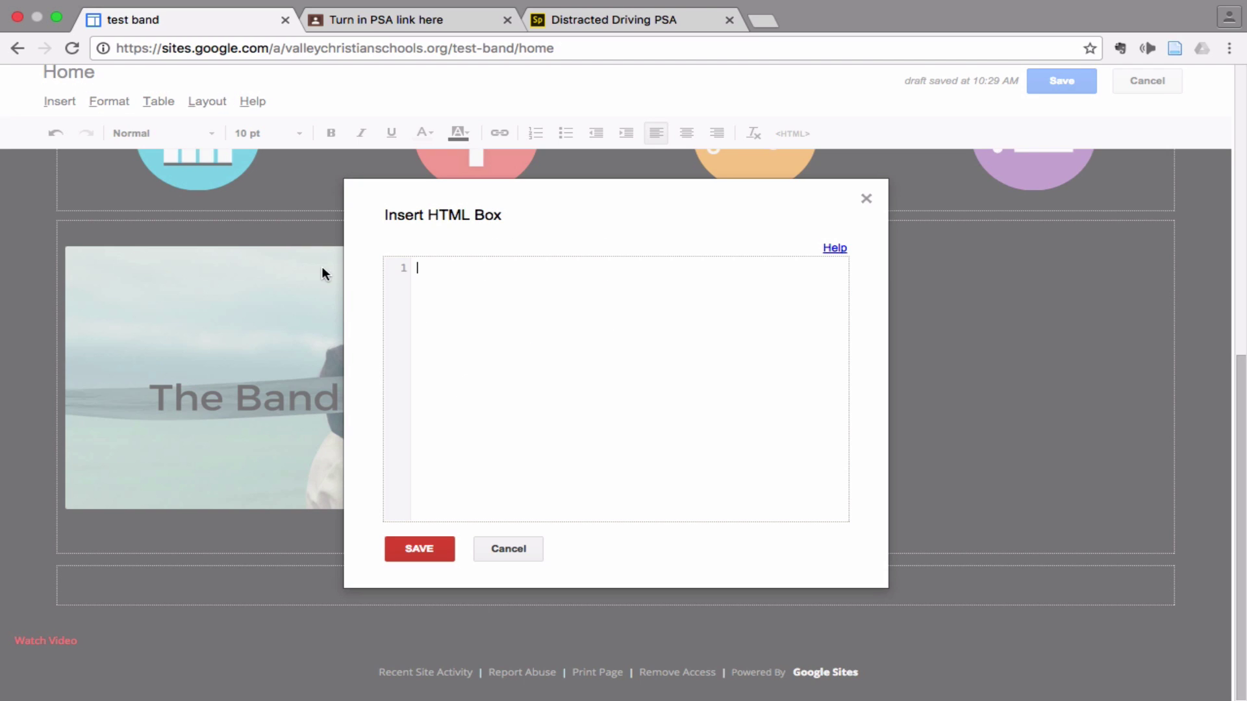
key(super+v)
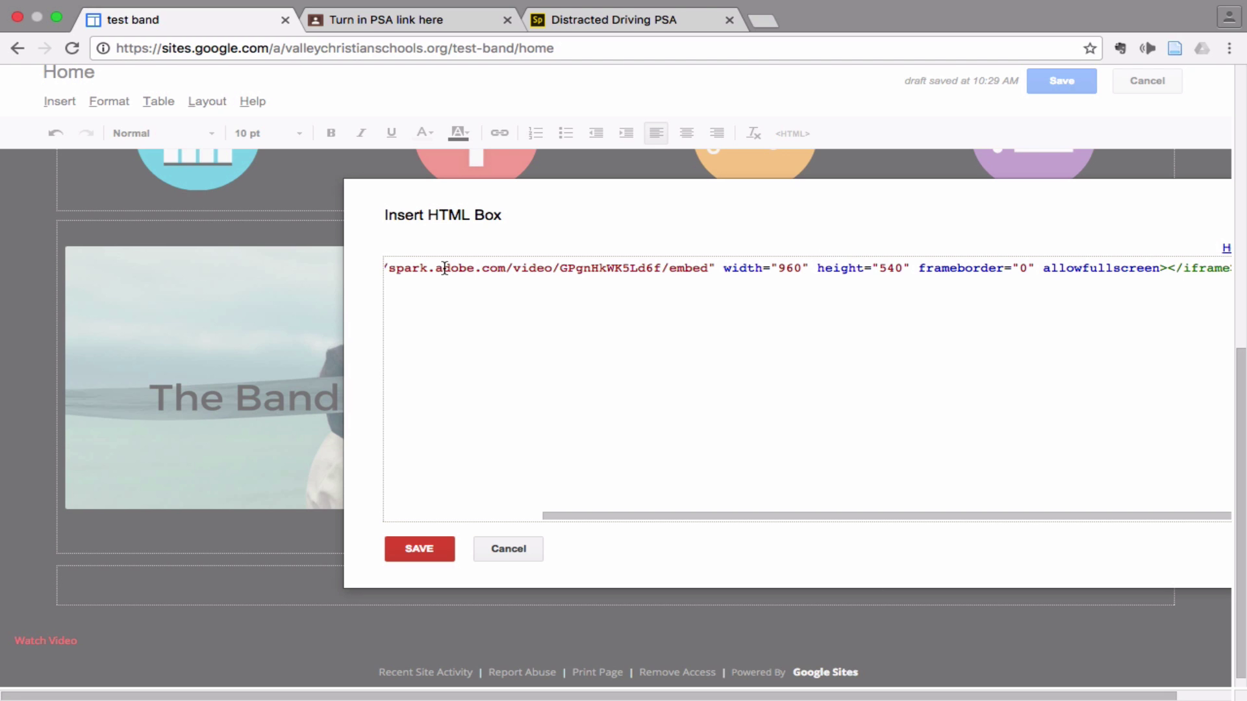
click(422, 543)
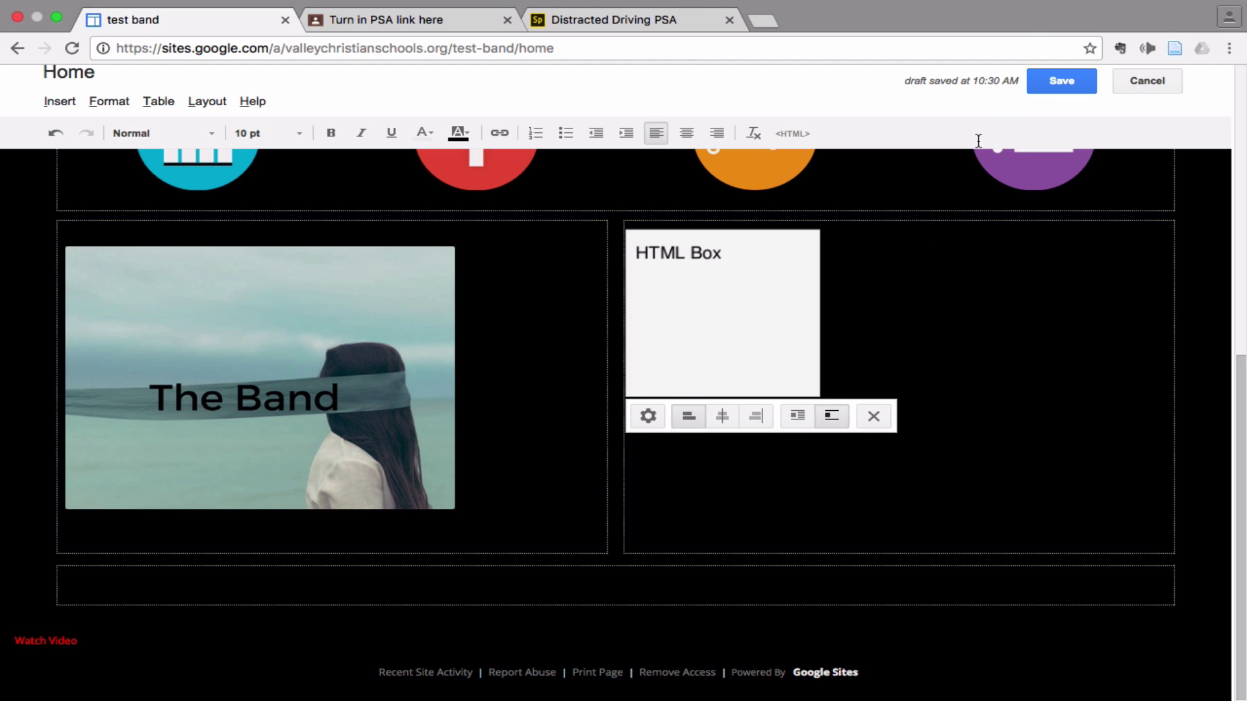
click(1067, 87)
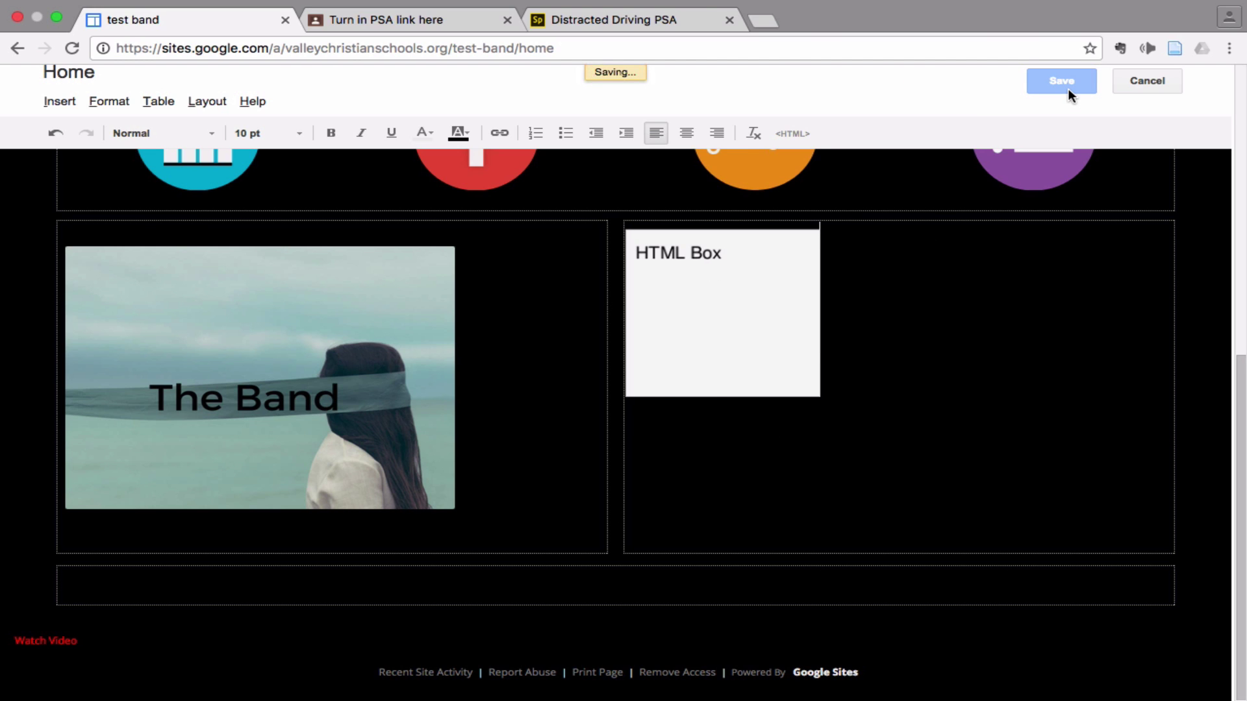
scroll(655, 281, down, 4)
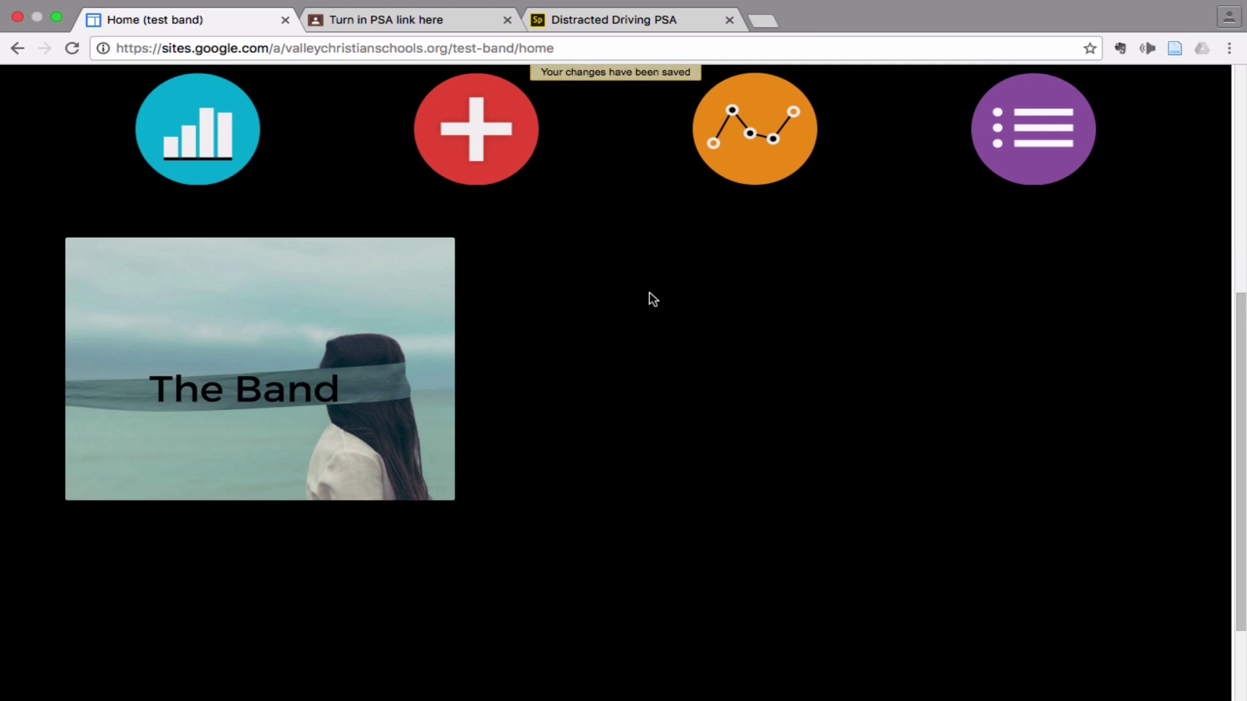
scroll(652, 298, down, 3)
scroll(653, 298, up, 10)
Reopen the Home page for editing and delete the HTML Box from the second column
click(893, 106)
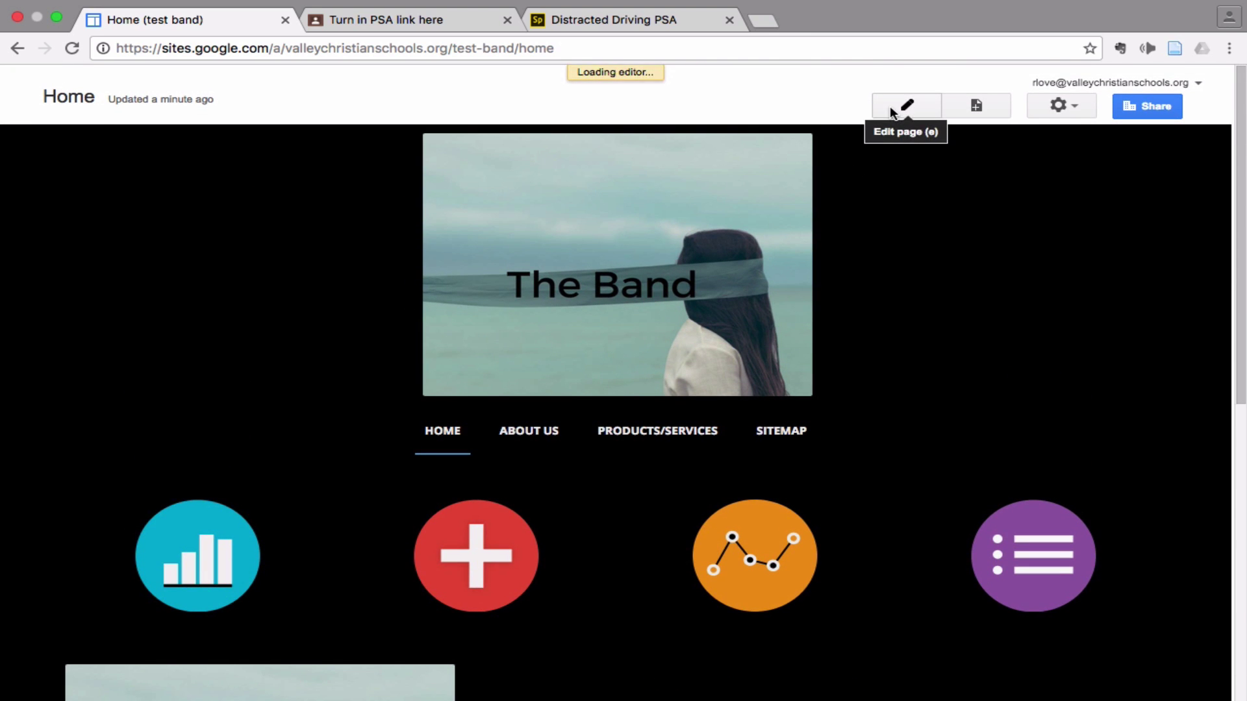
scroll(830, 424, down, 5)
scroll(831, 422, down, 2)
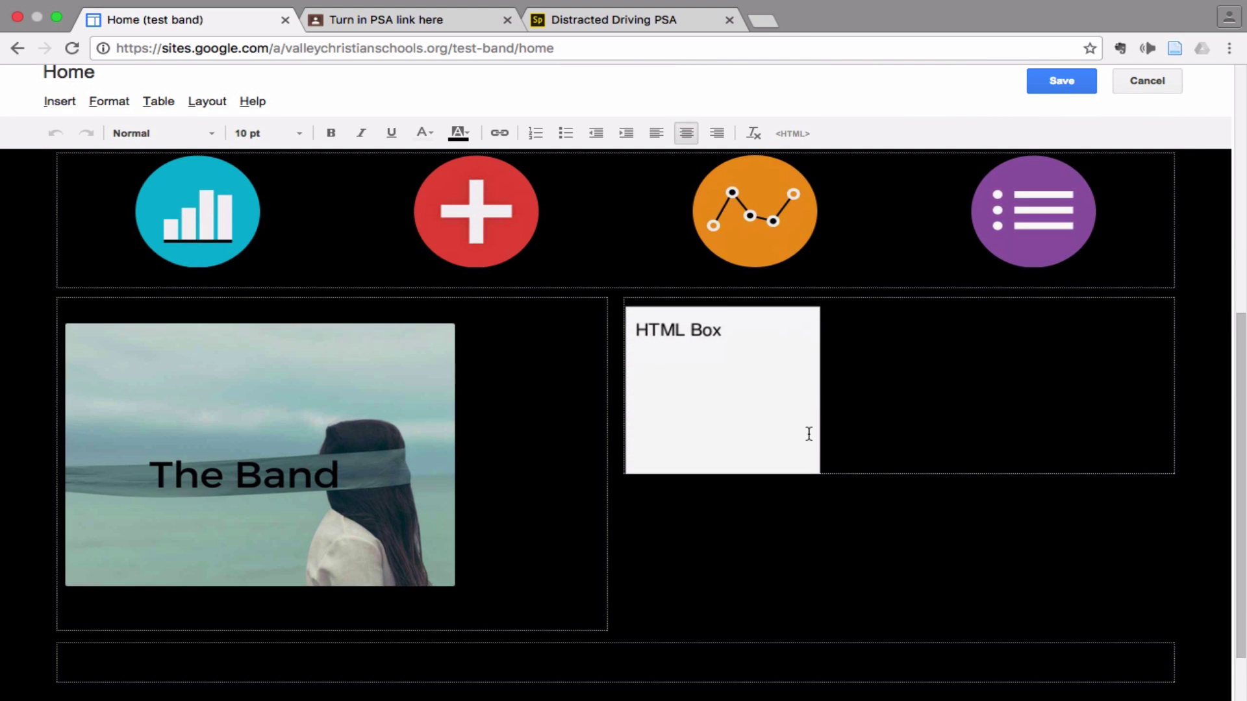
click(807, 431)
click(871, 498)
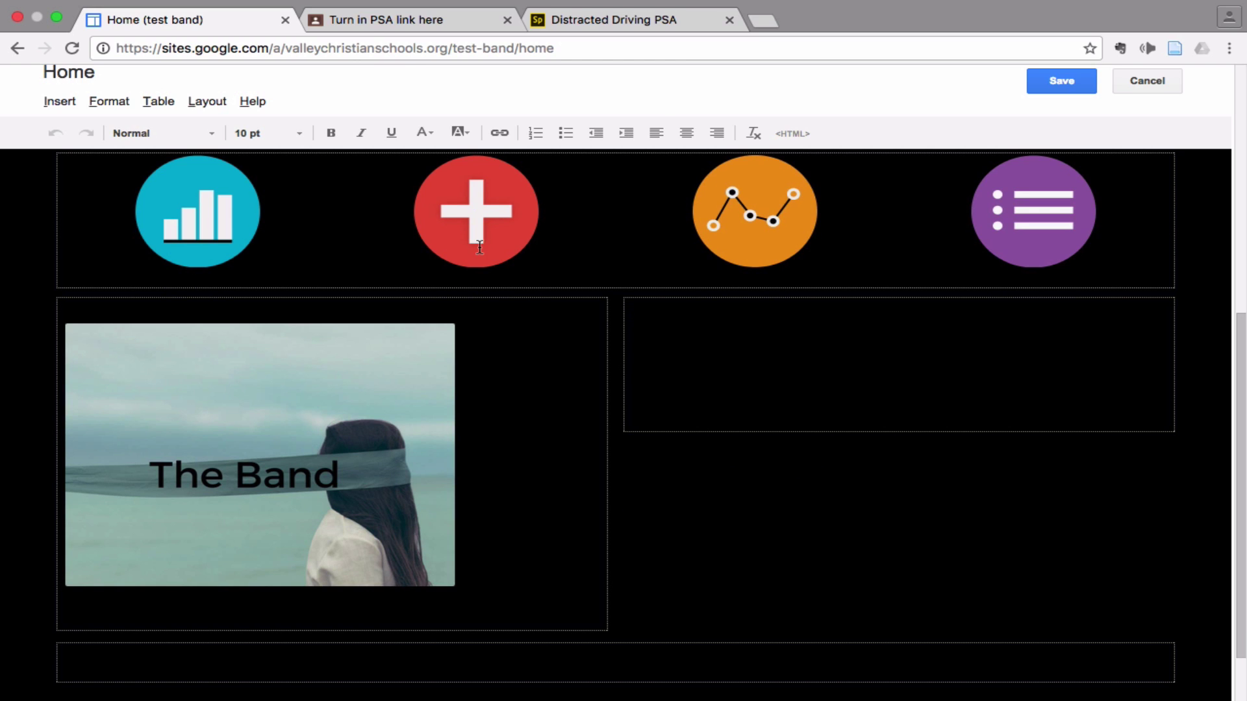
Open the gadget gallery for the empty second column and search the organization's gadgets for "iframe"
click(684, 349)
click(61, 101)
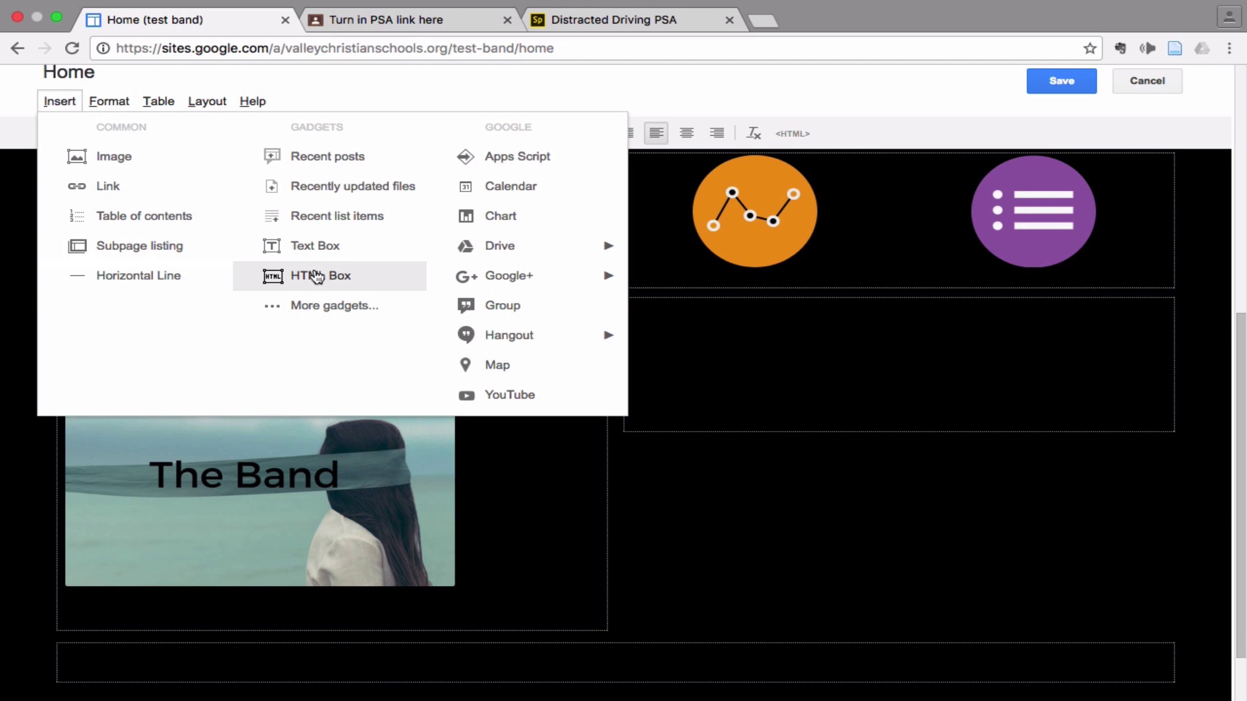
click(276, 307)
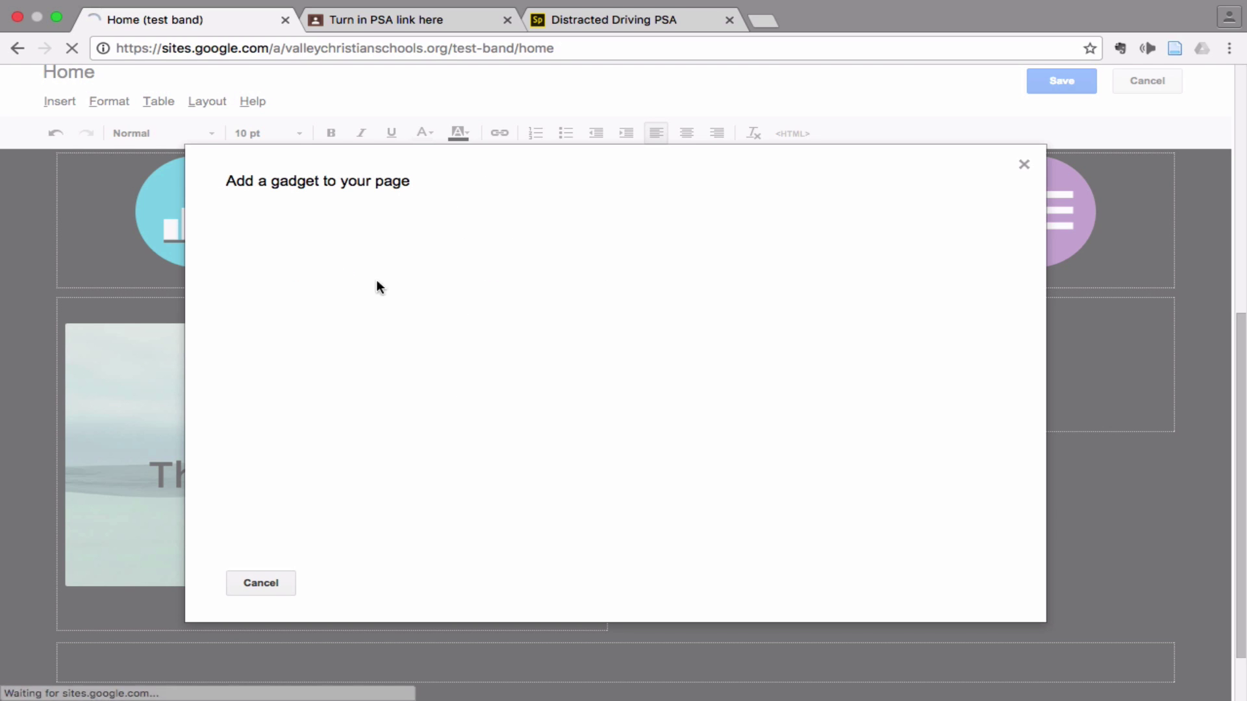
click(479, 219)
text(iframe)
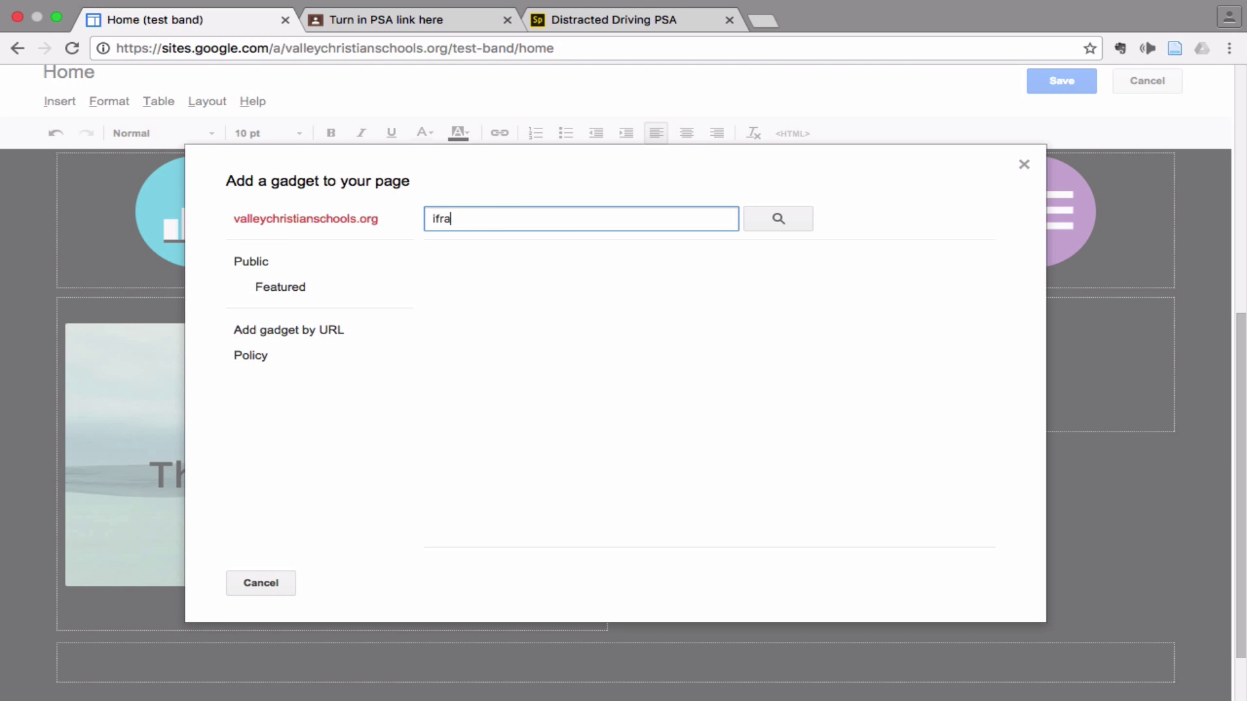
key(Return)
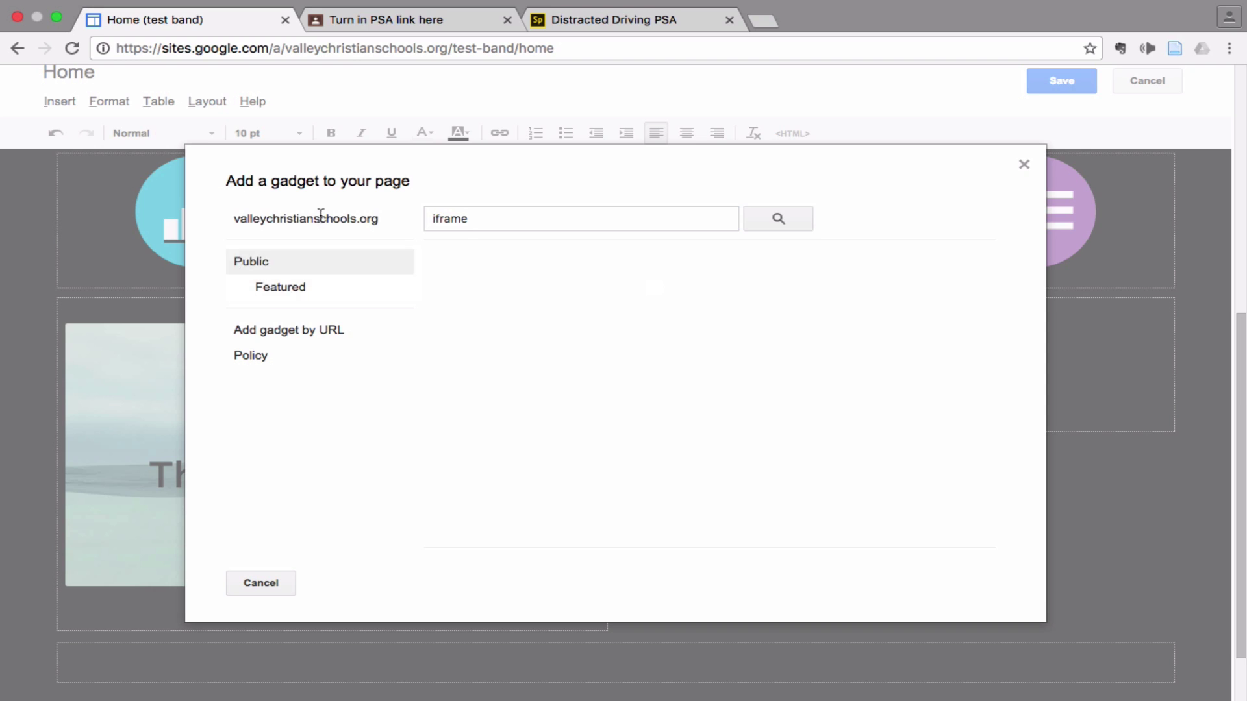
Switch the gallery to Public gadgets and search them for "iframe"
click(274, 265)
click(523, 217)
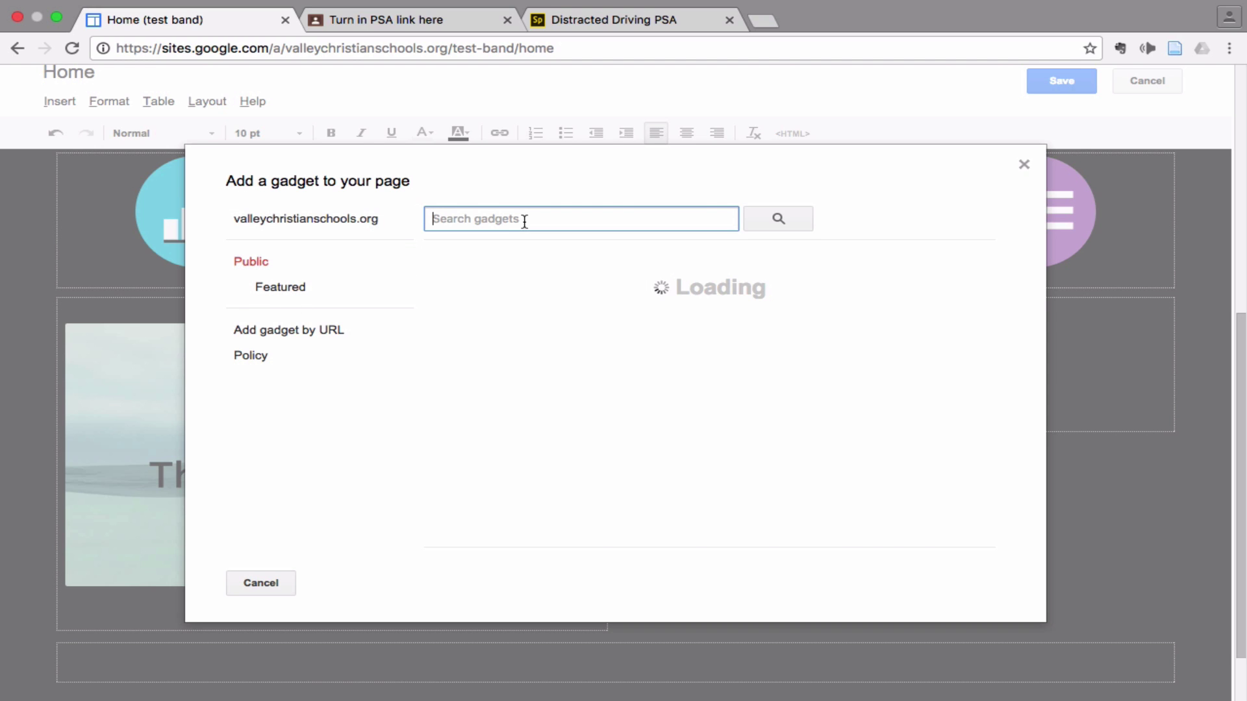
text(if)
key(Down)
key(Return)
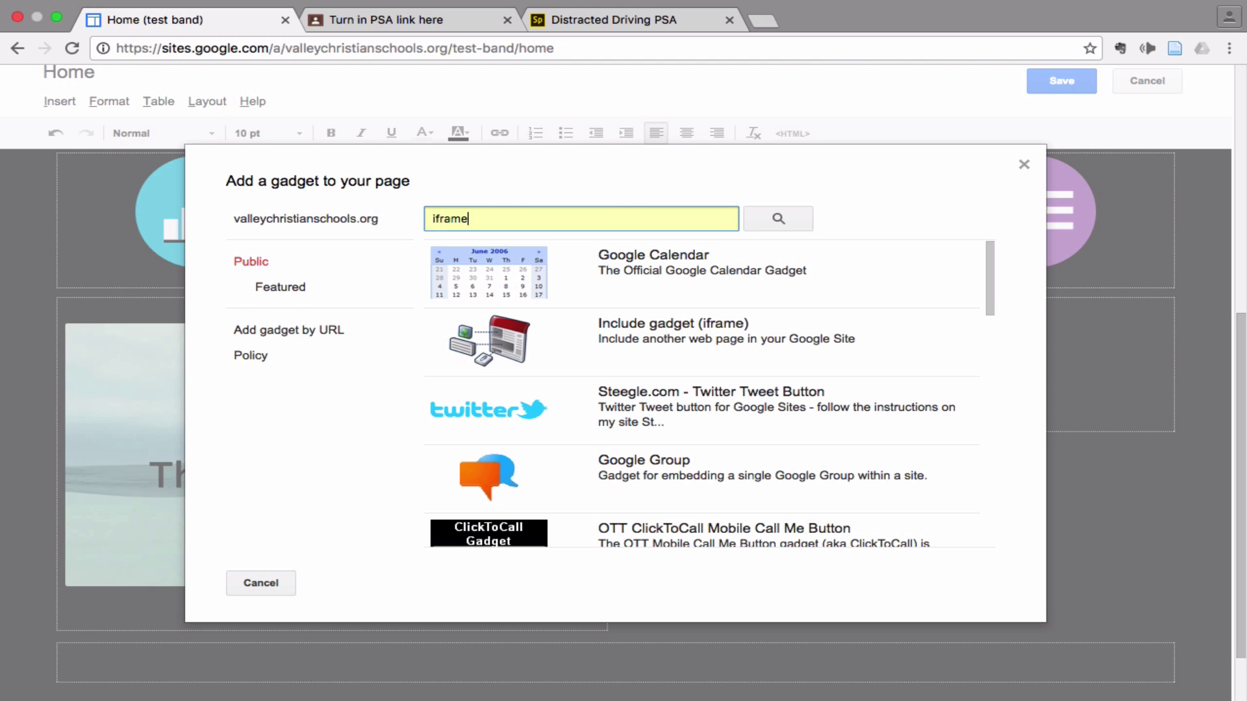
Add the public "Include gadget (iframe)" to the second column with the copied iframe code as its URL to content
click(782, 221)
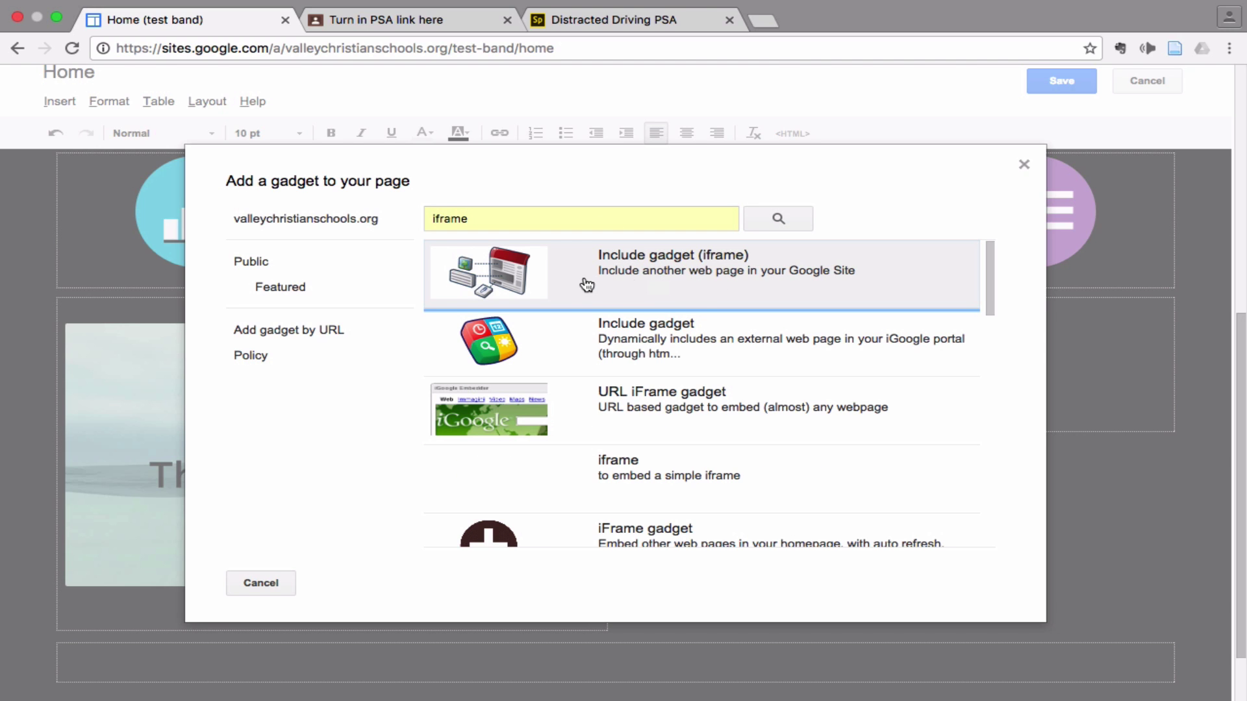
click(643, 272)
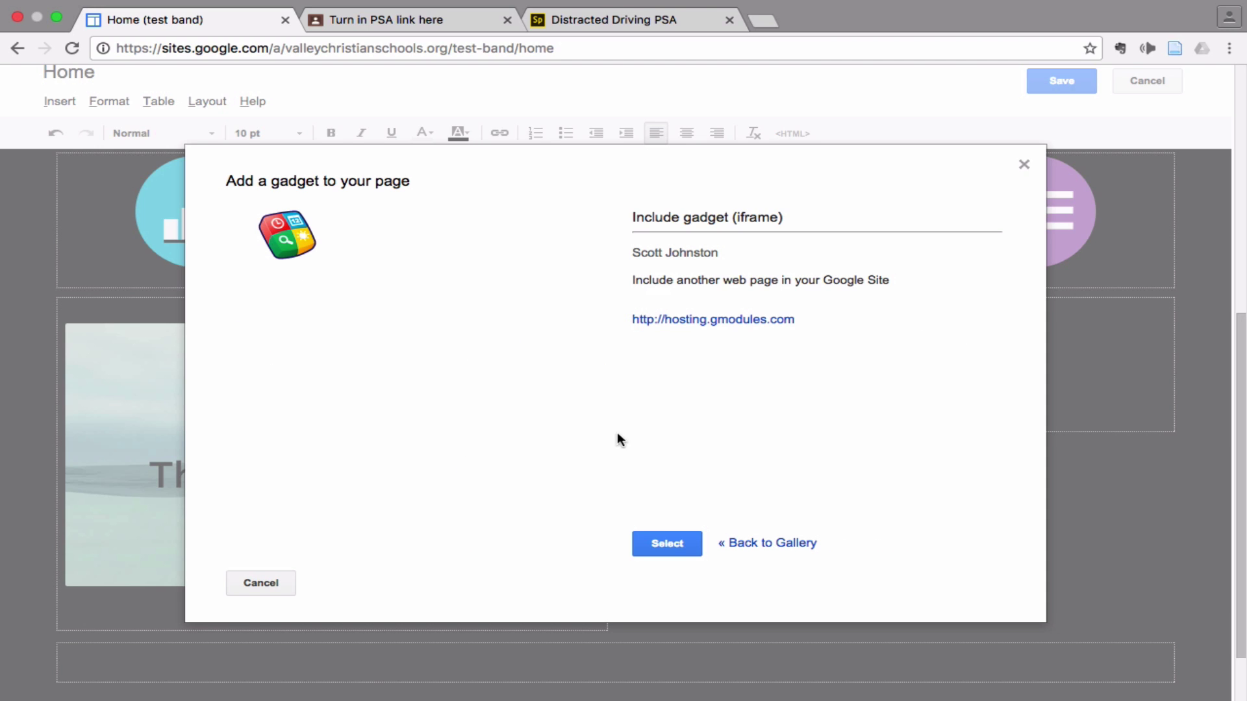
click(670, 542)
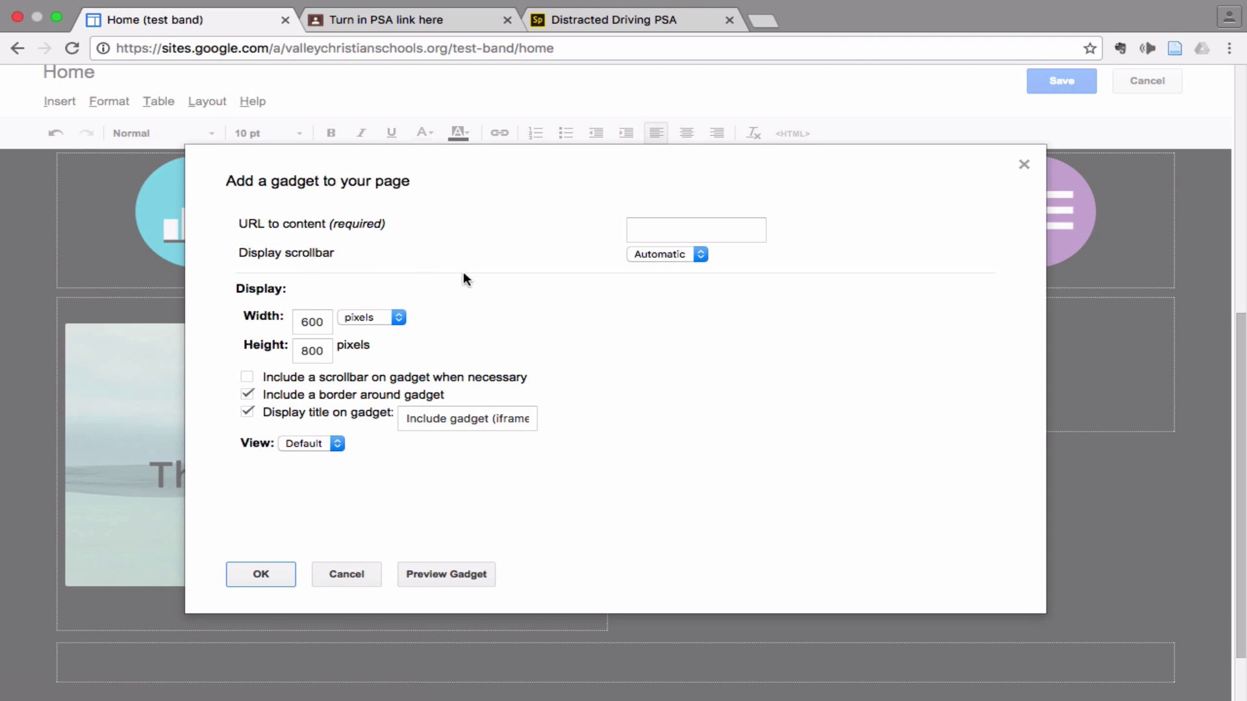
click(650, 231)
click(678, 230)
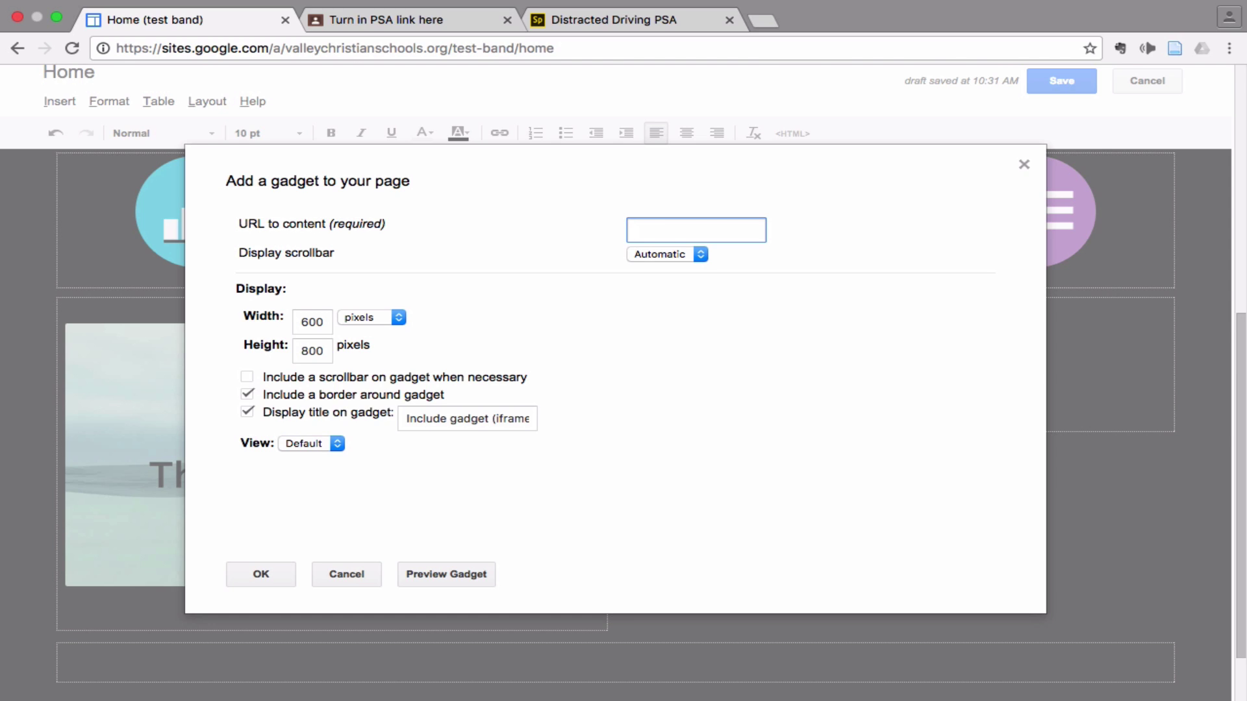
key(super+v)
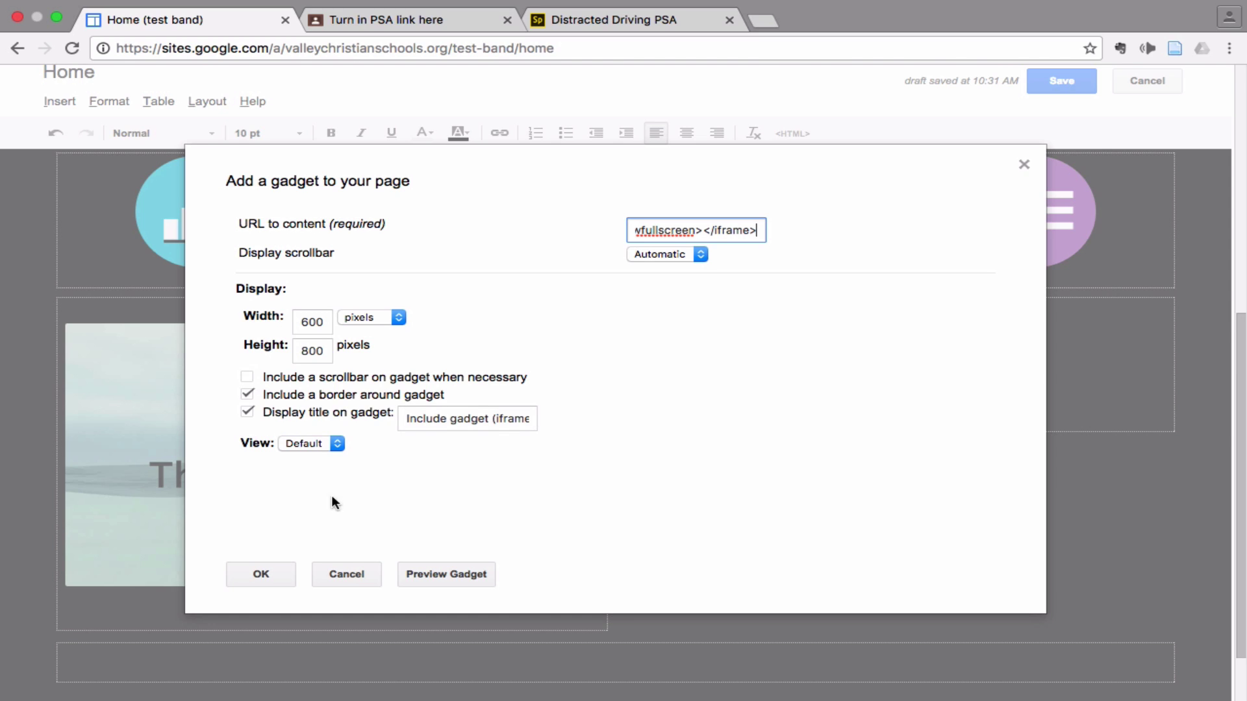
click(261, 575)
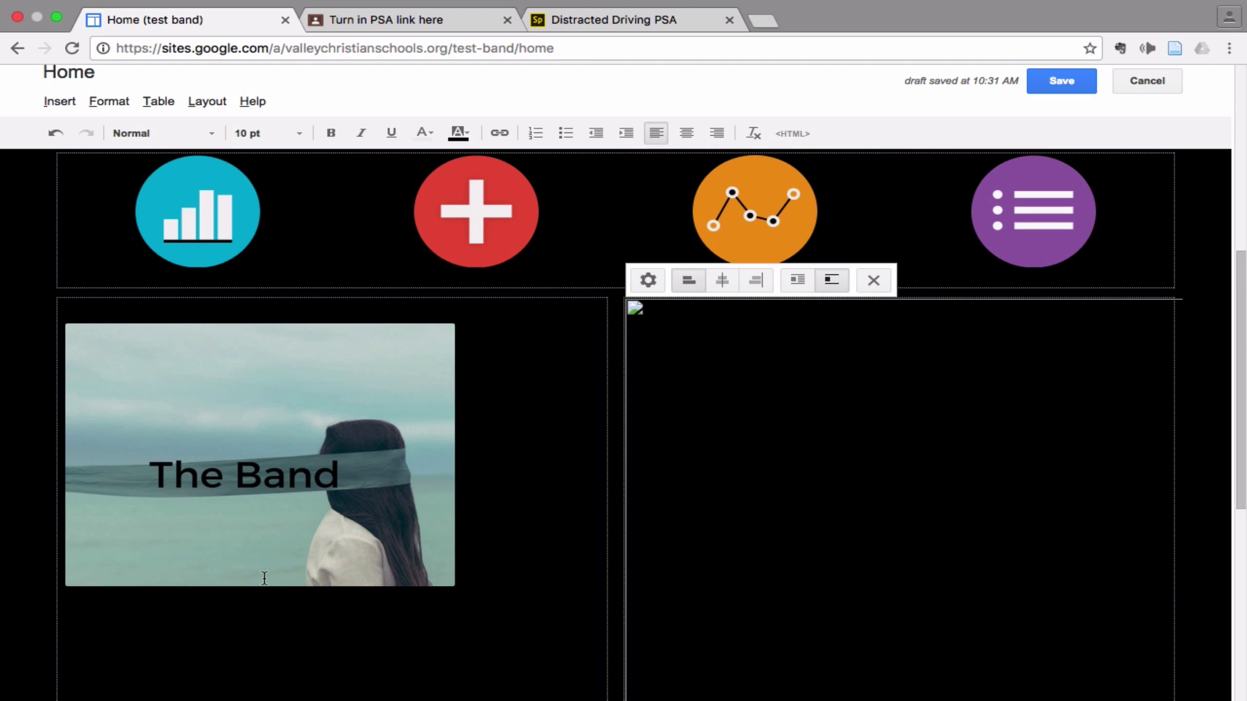
scroll(819, 422, down, 5)
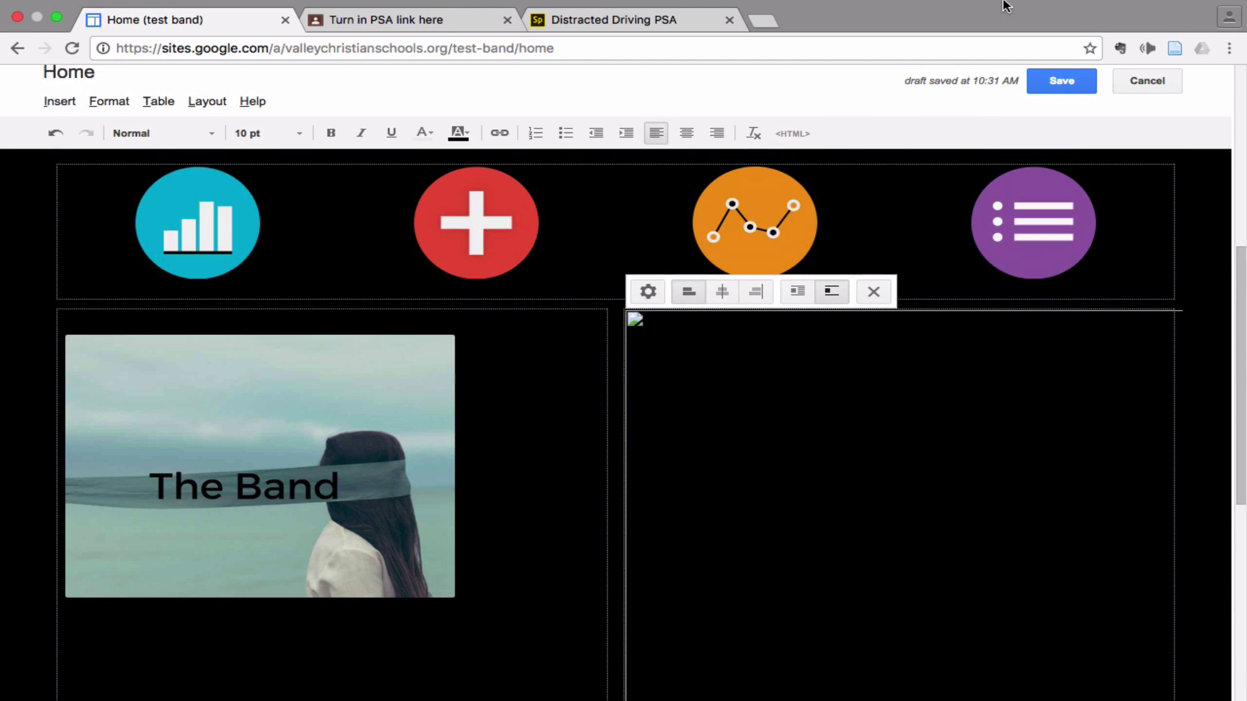
Save the Home page and check the inserted iframe gadget on the published page
click(1058, 88)
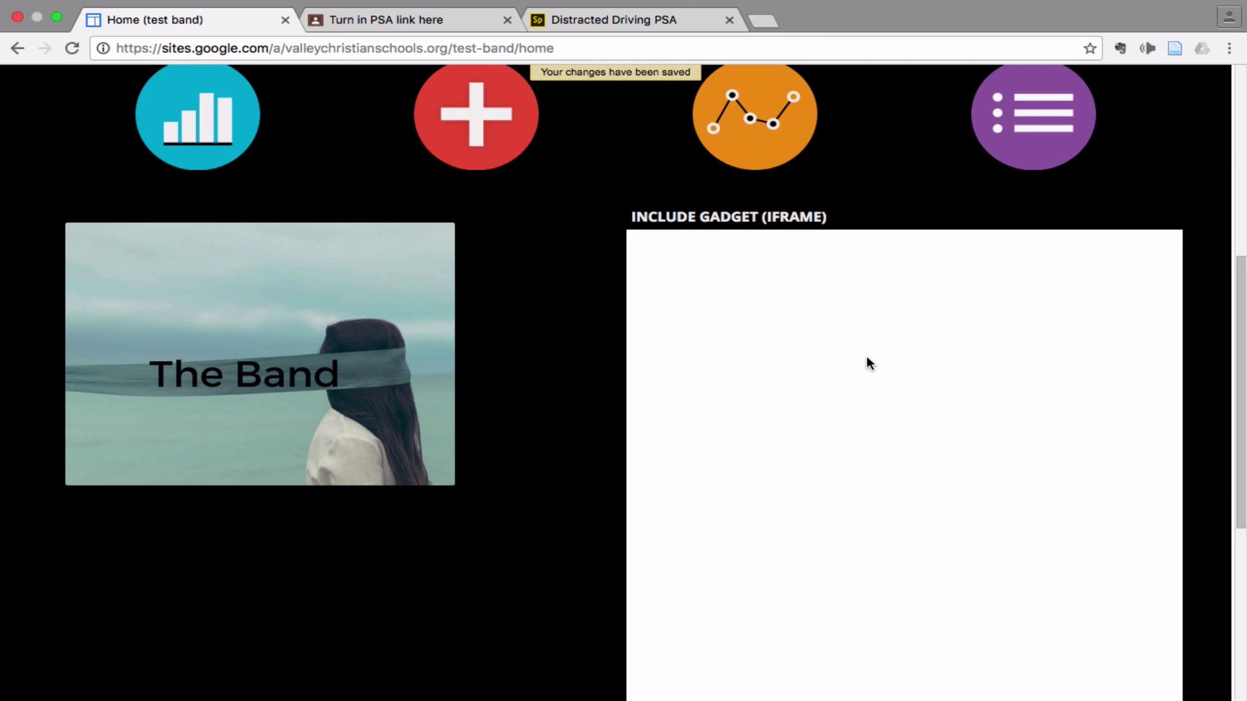
scroll(868, 361, down, 2)
scroll(870, 363, down, 5)
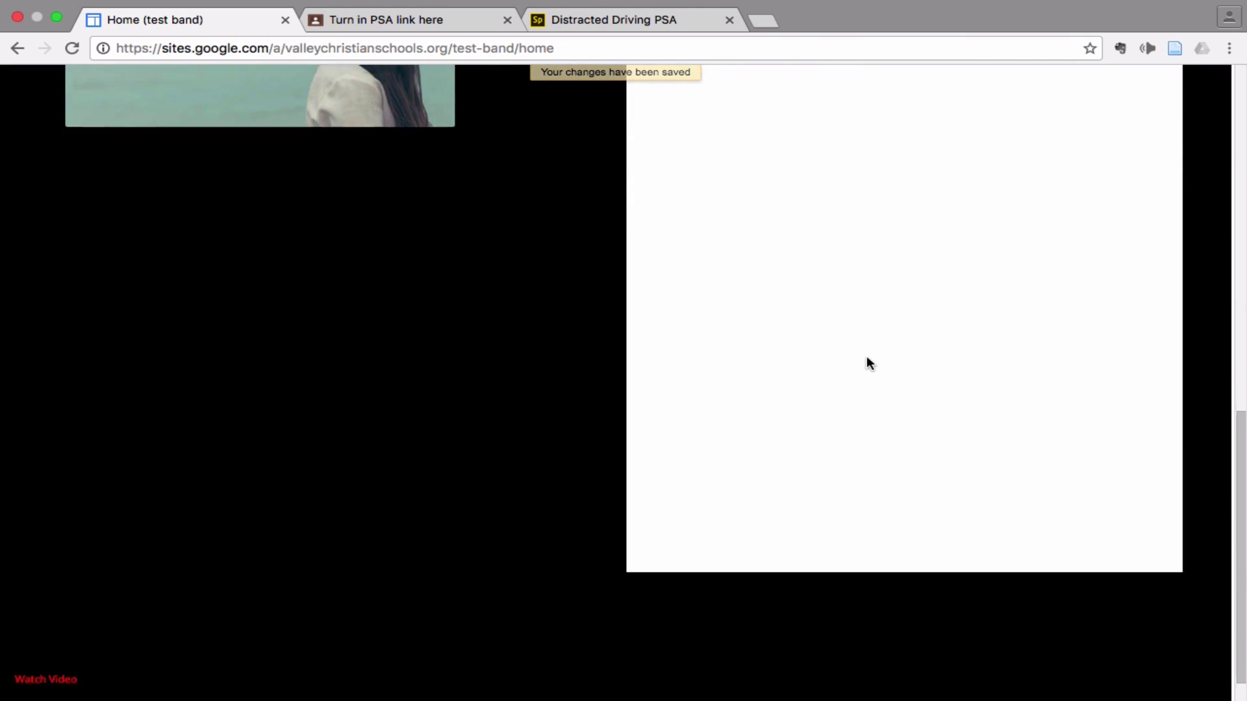
scroll(870, 364, up, 6)
scroll(840, 412, up, 7)
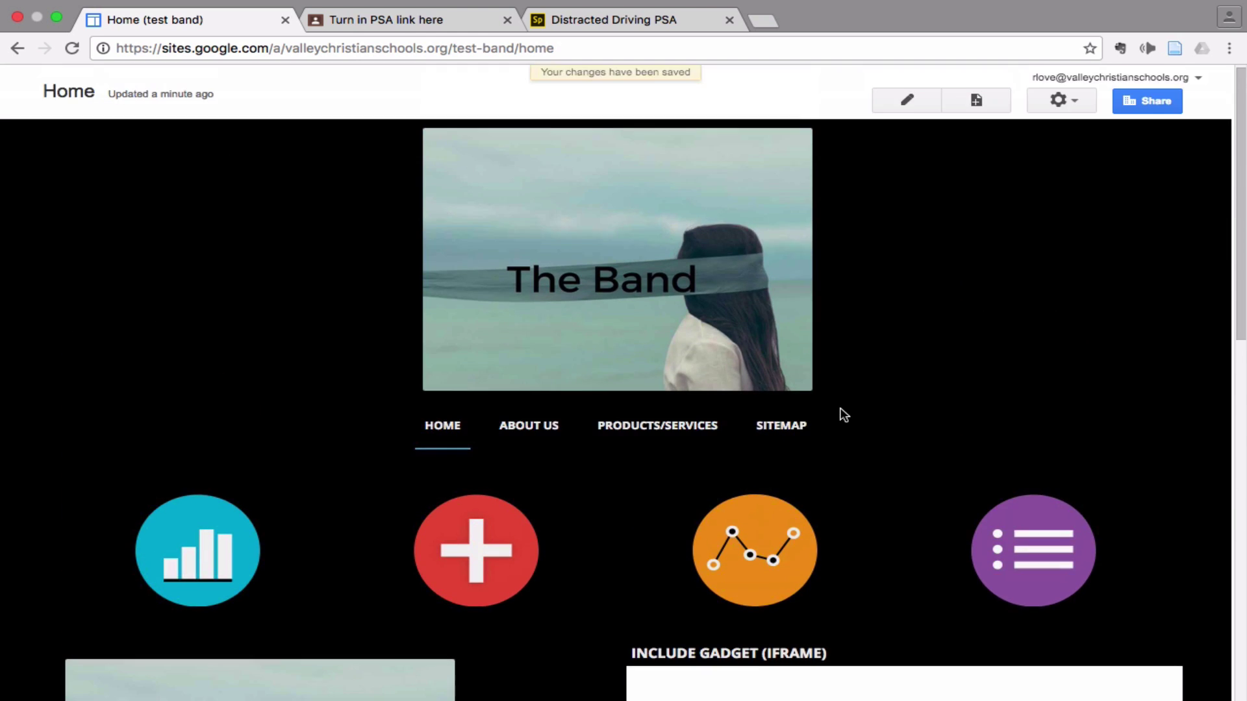
scroll(821, 392, down, 4)
scroll(874, 206, up, 5)
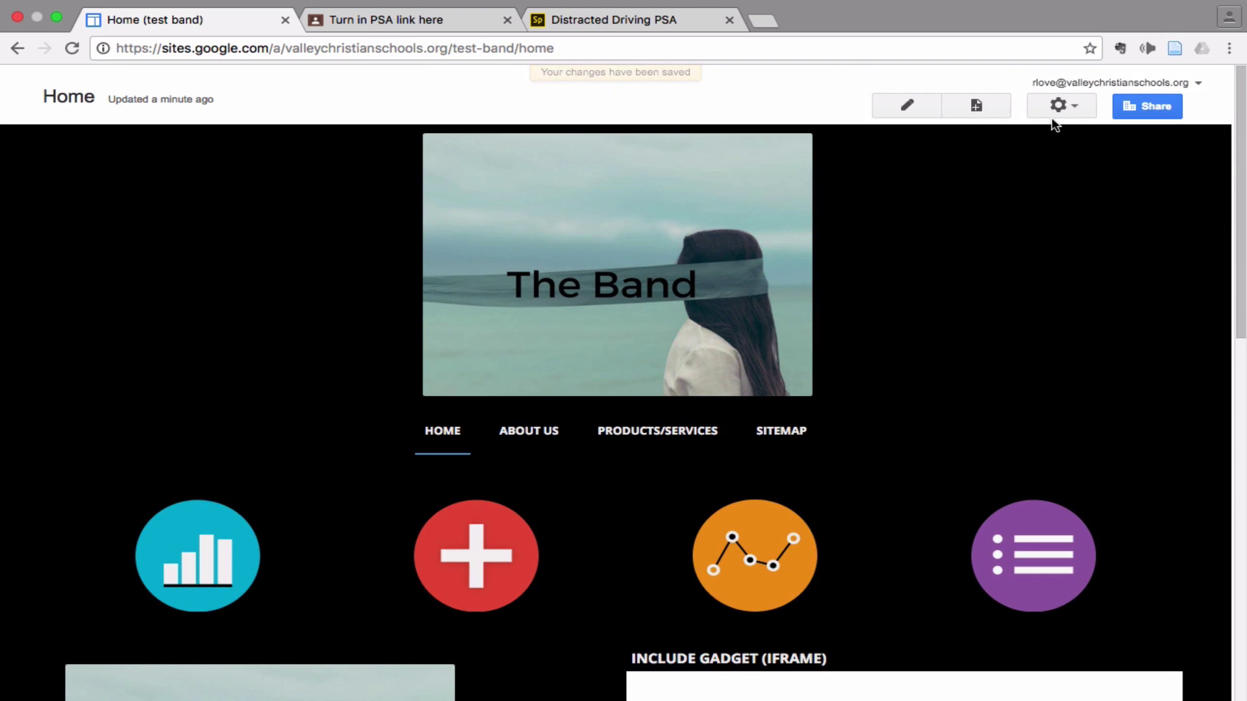
scroll(1021, 446, down, 12)
scroll(1021, 445, up, 12)
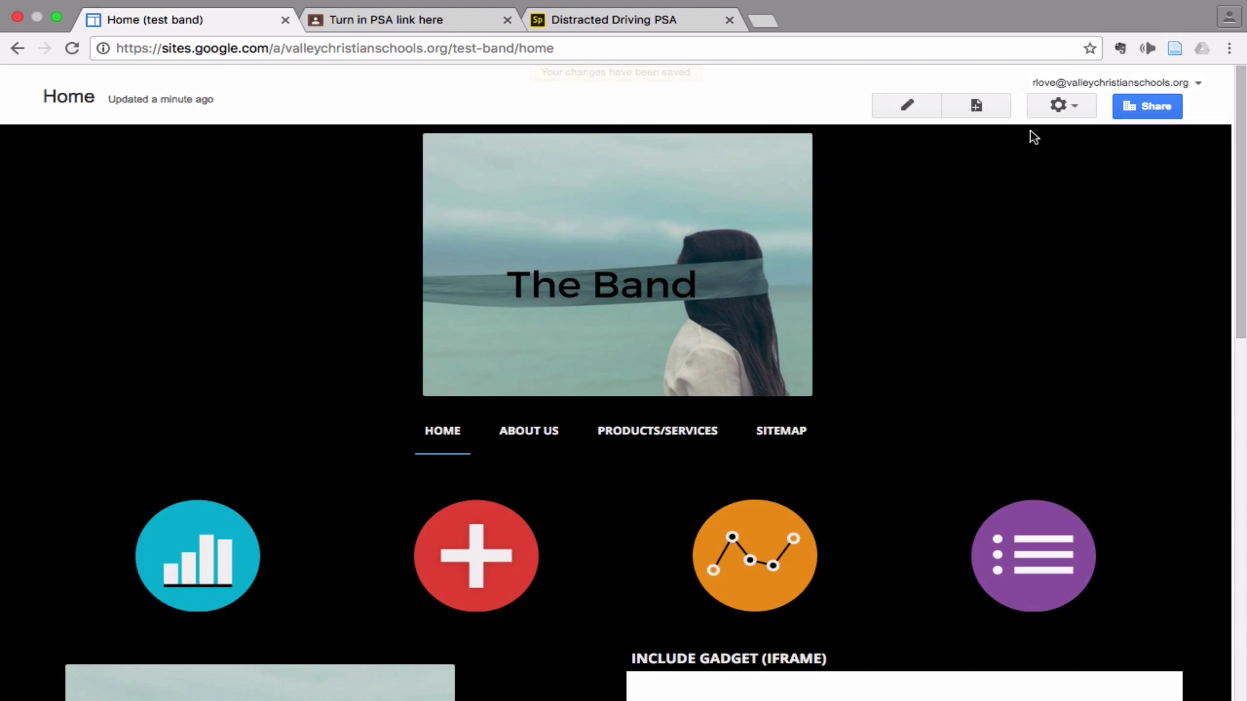
Reopen the Home page for editing and delete the iframe gadget from the second column
click(1057, 109)
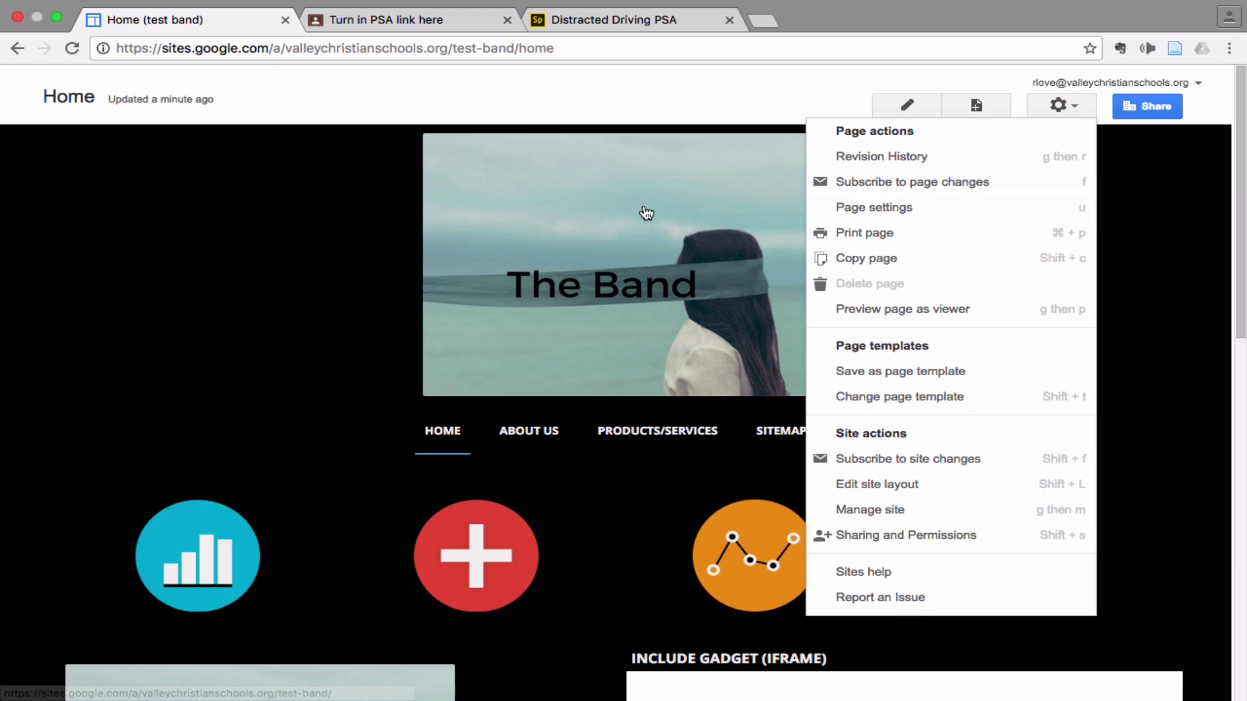
click(884, 91)
click(909, 106)
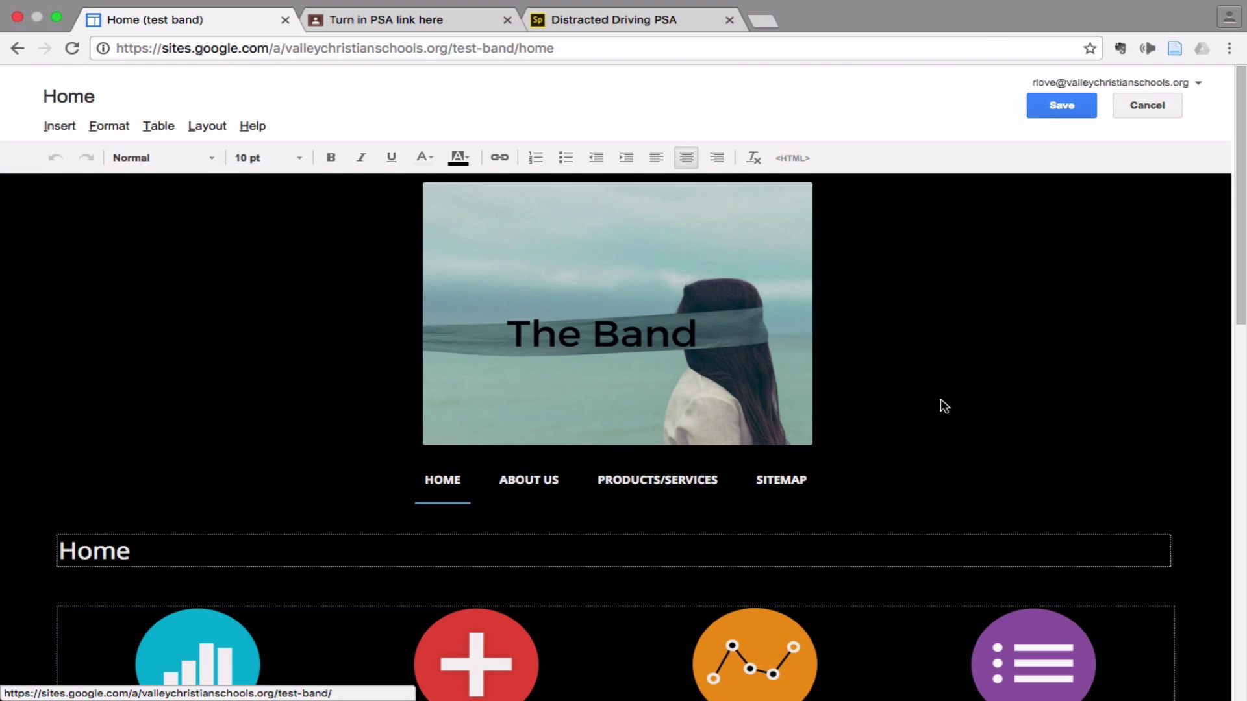
scroll(938, 407, down, 10)
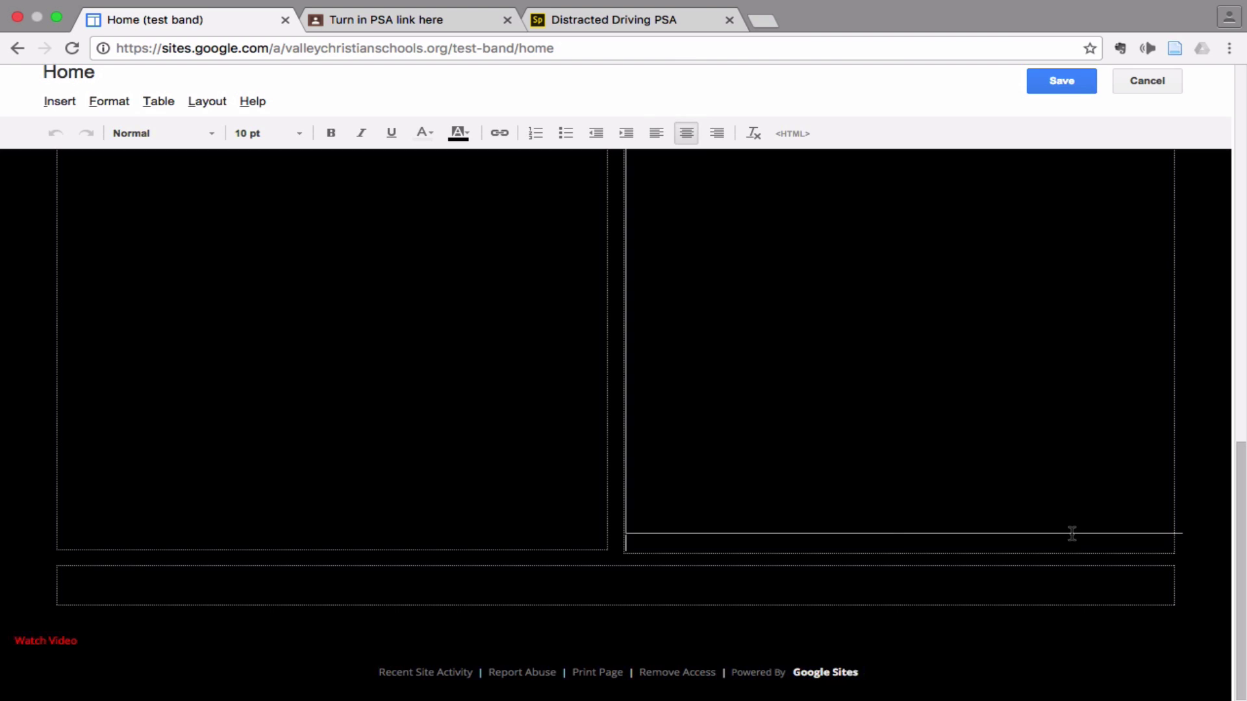
click(1071, 533)
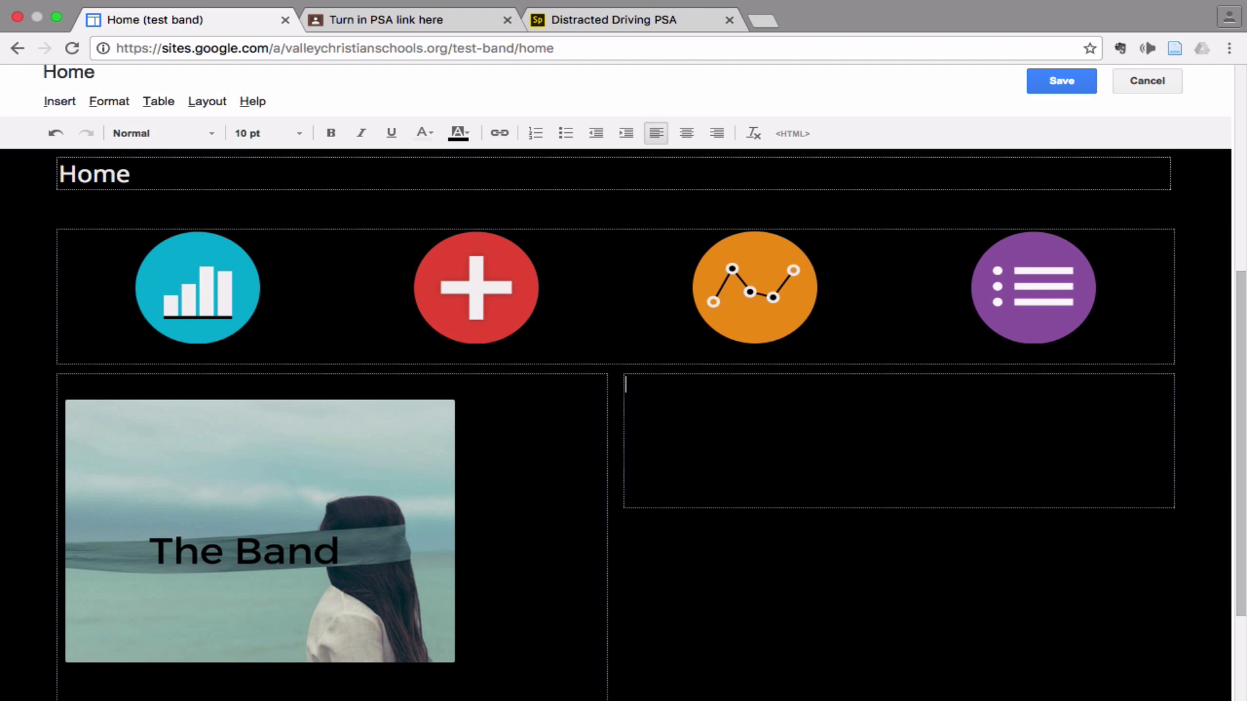
Start a web address link in the empty second column with the display text "Watch Promo Video"
click(59, 101)
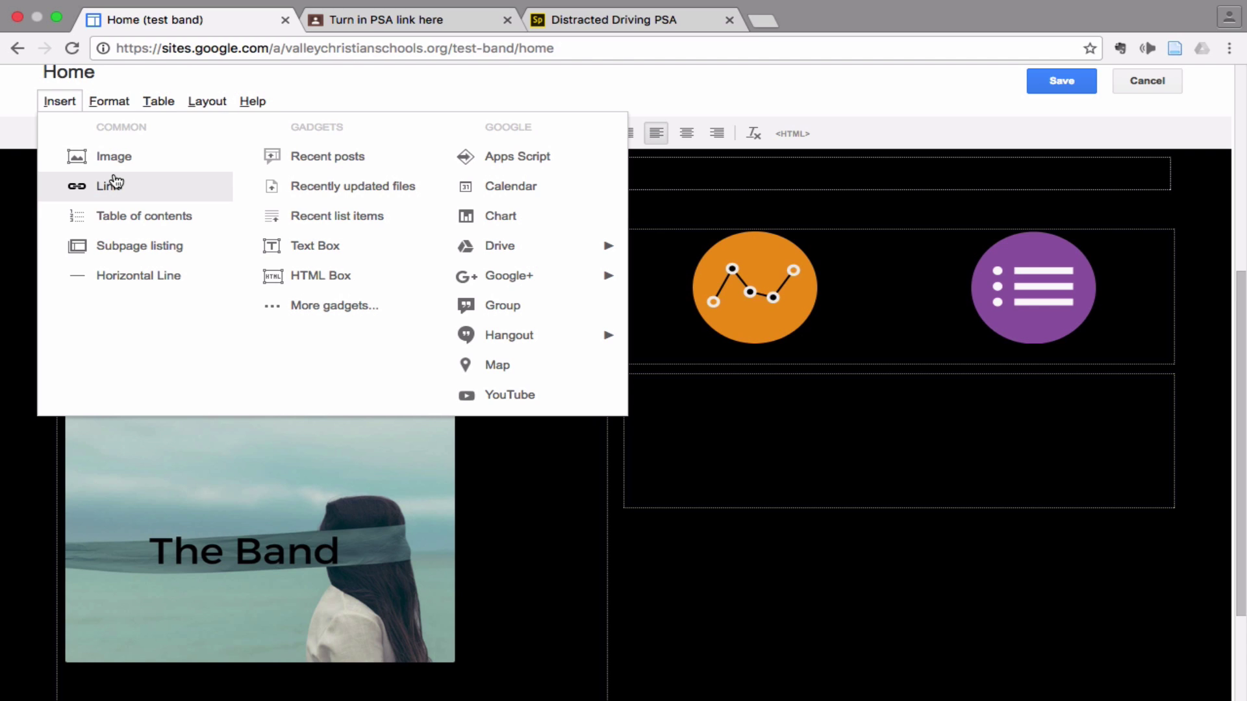
mouse_move(537, 257)
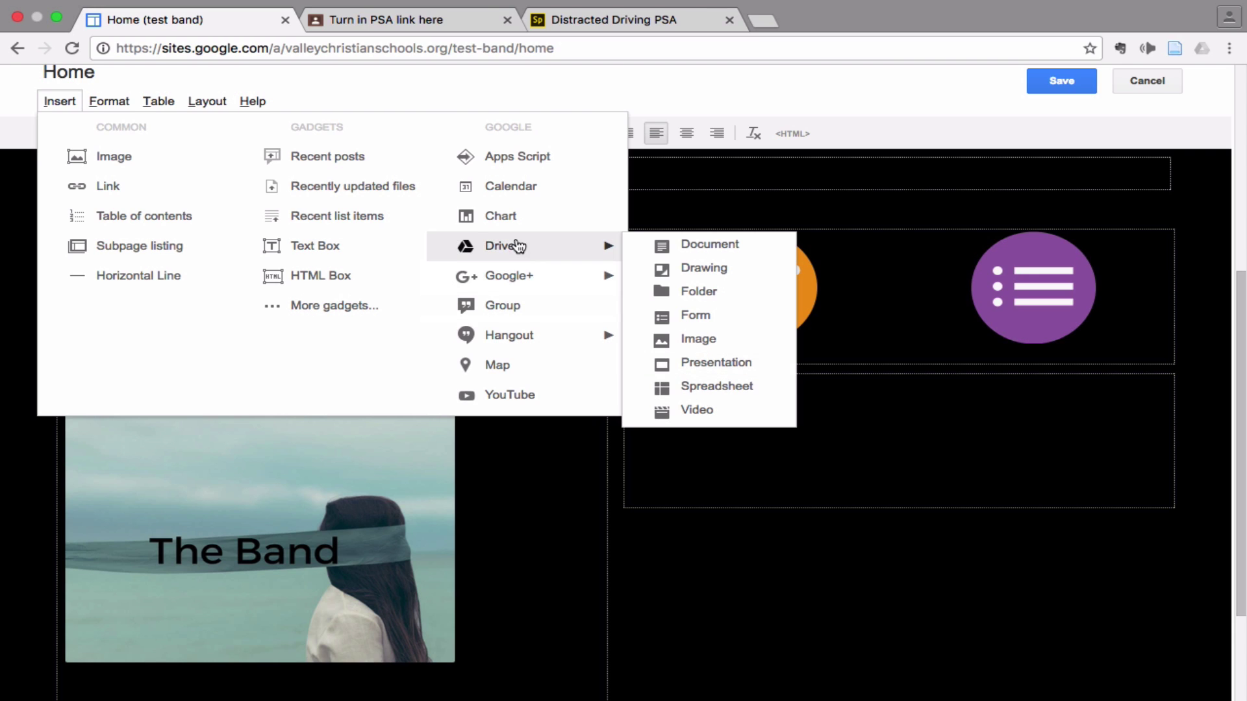
click(106, 190)
click(330, 251)
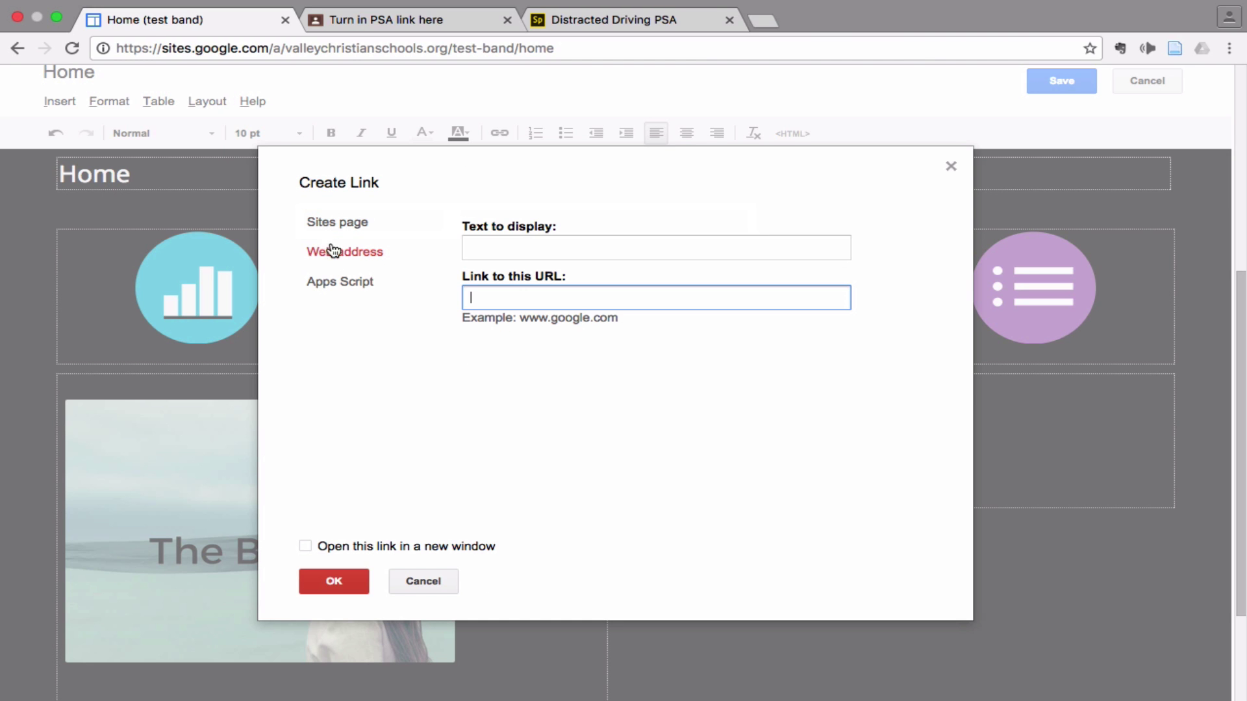
click(504, 241)
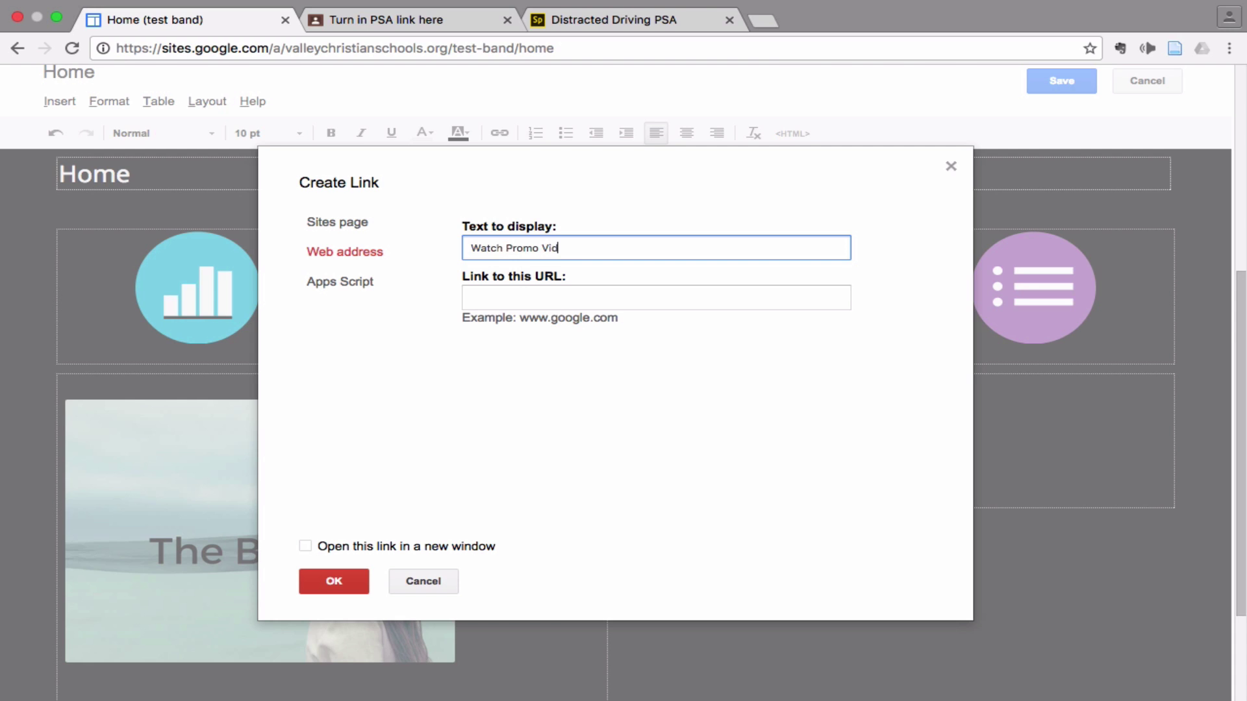
click(512, 301)
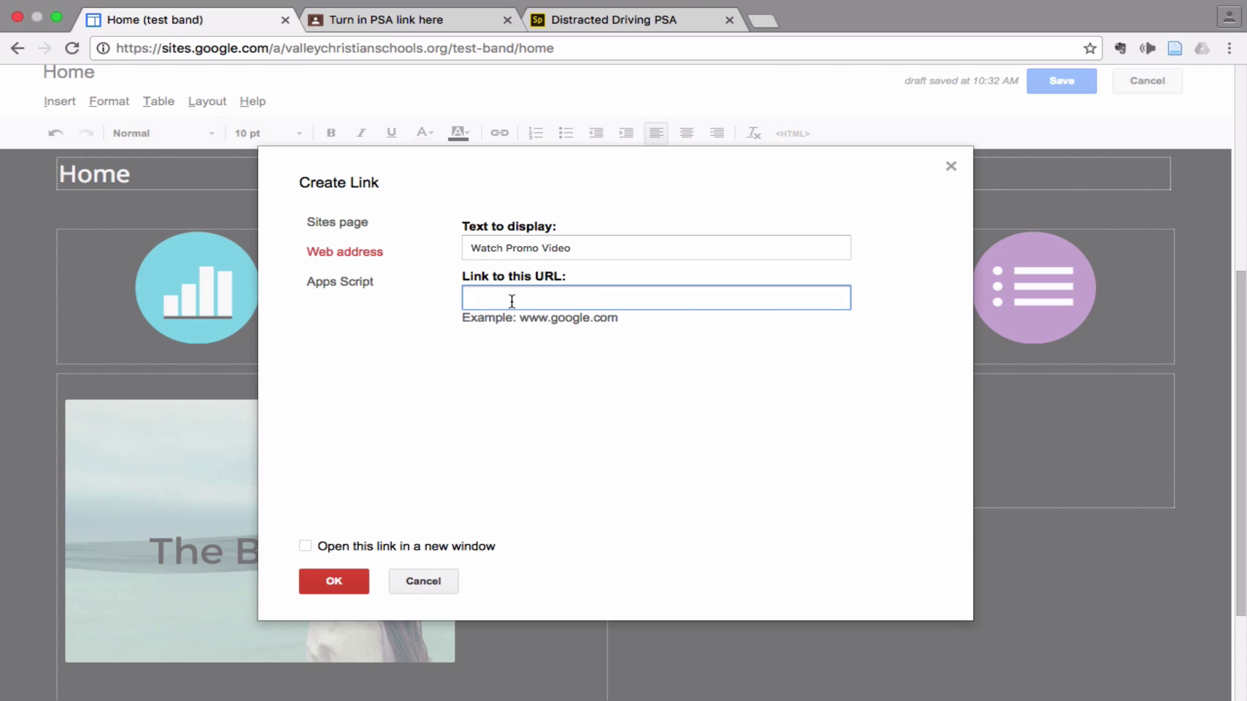
key(super+v)
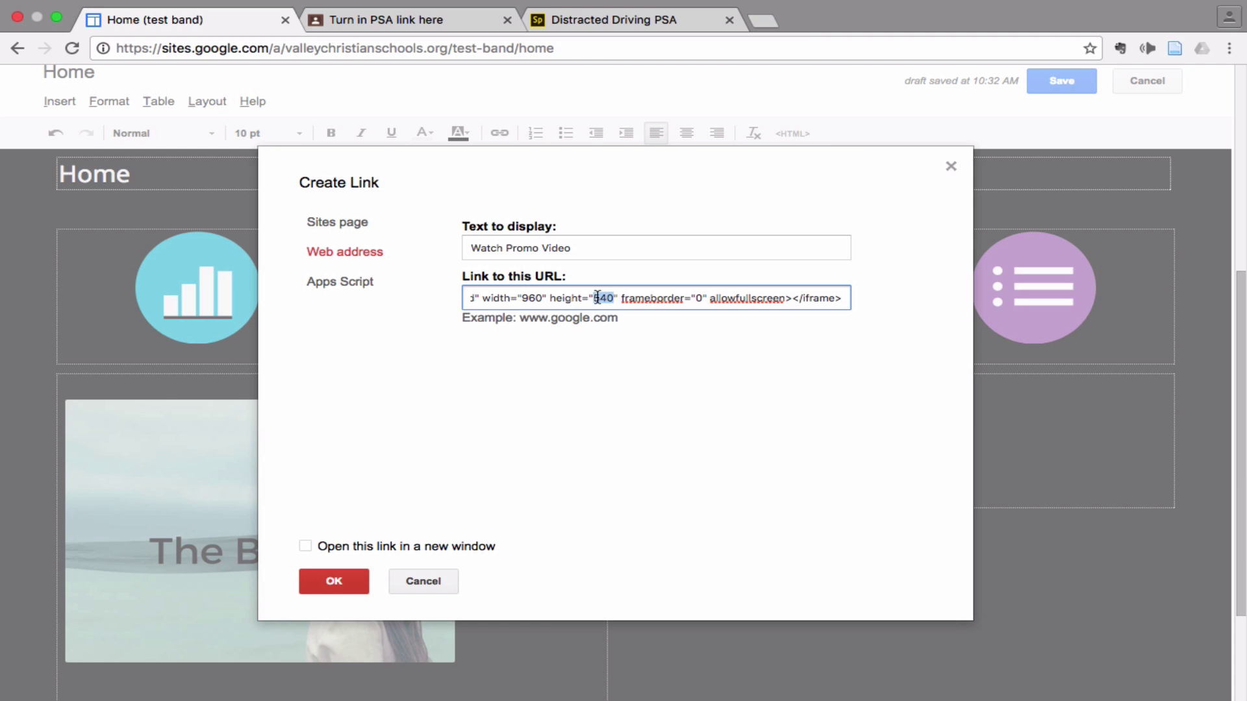
key(super+a)
key(BackSpace)
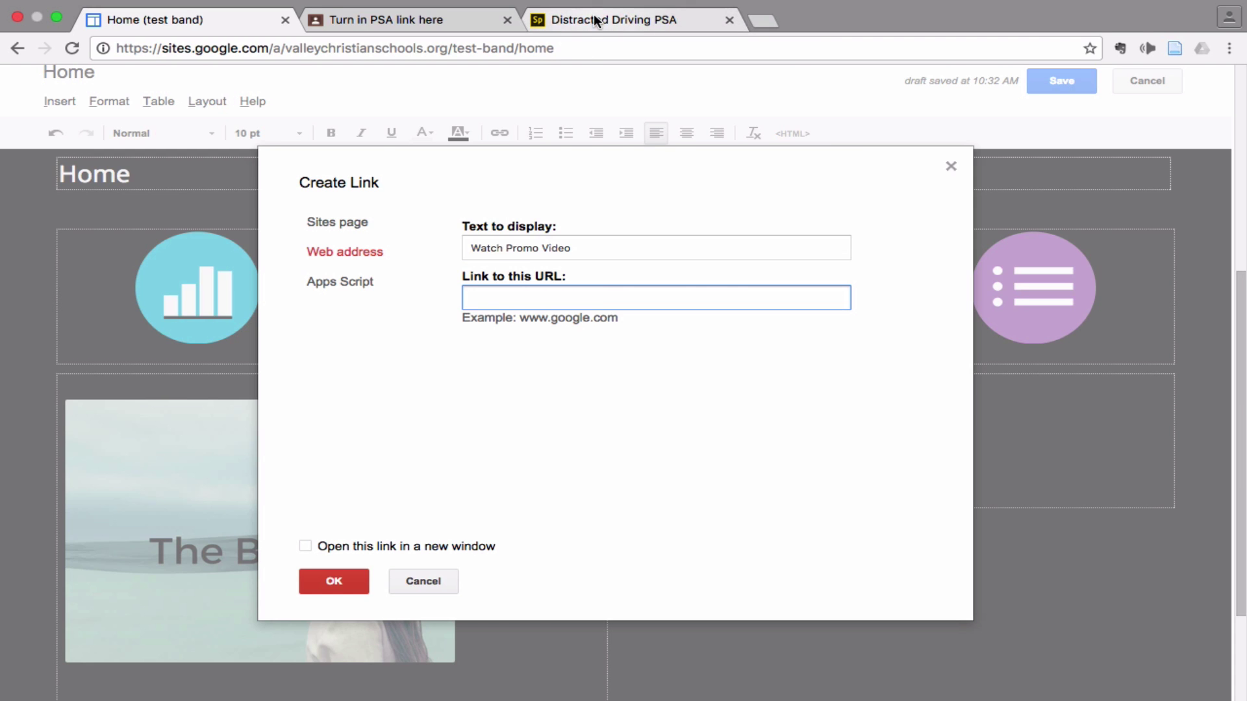
Switch to the Distracted Driving PSA page in Adobe Spark and copy its web address
click(571, 20)
click(520, 48)
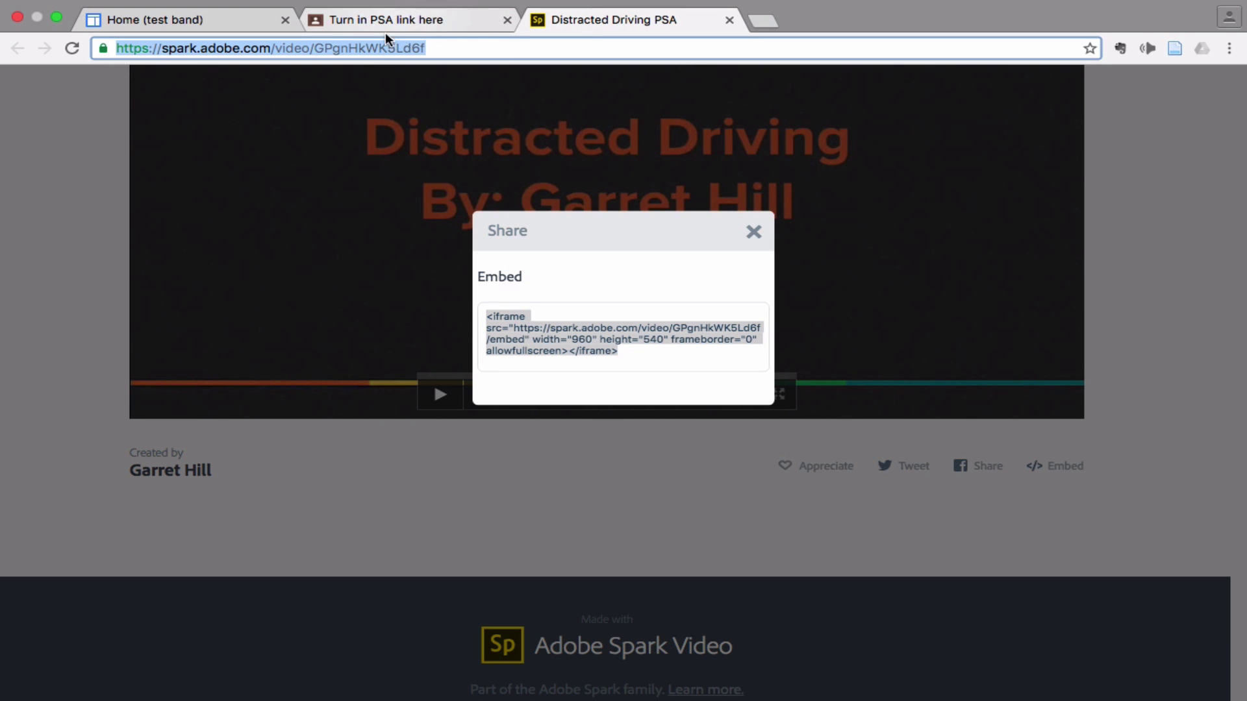
right_click(365, 46)
click(402, 70)
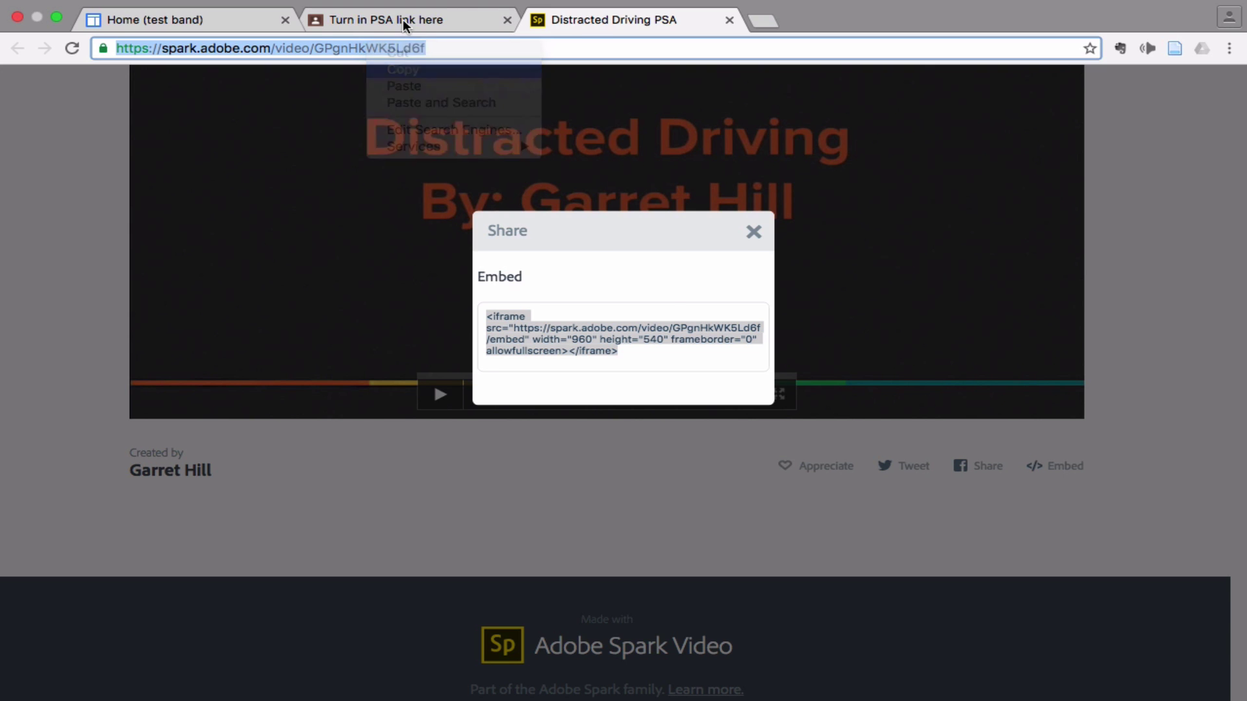
click(403, 19)
click(203, 20)
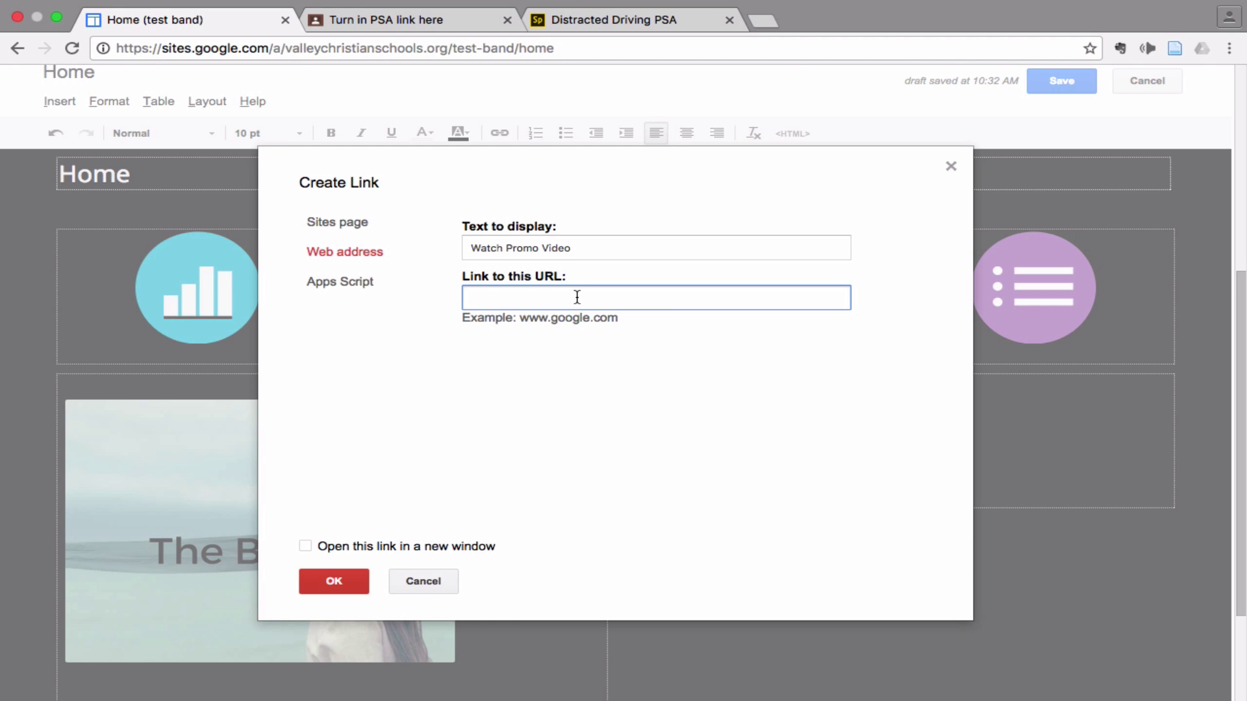
key(super+v)
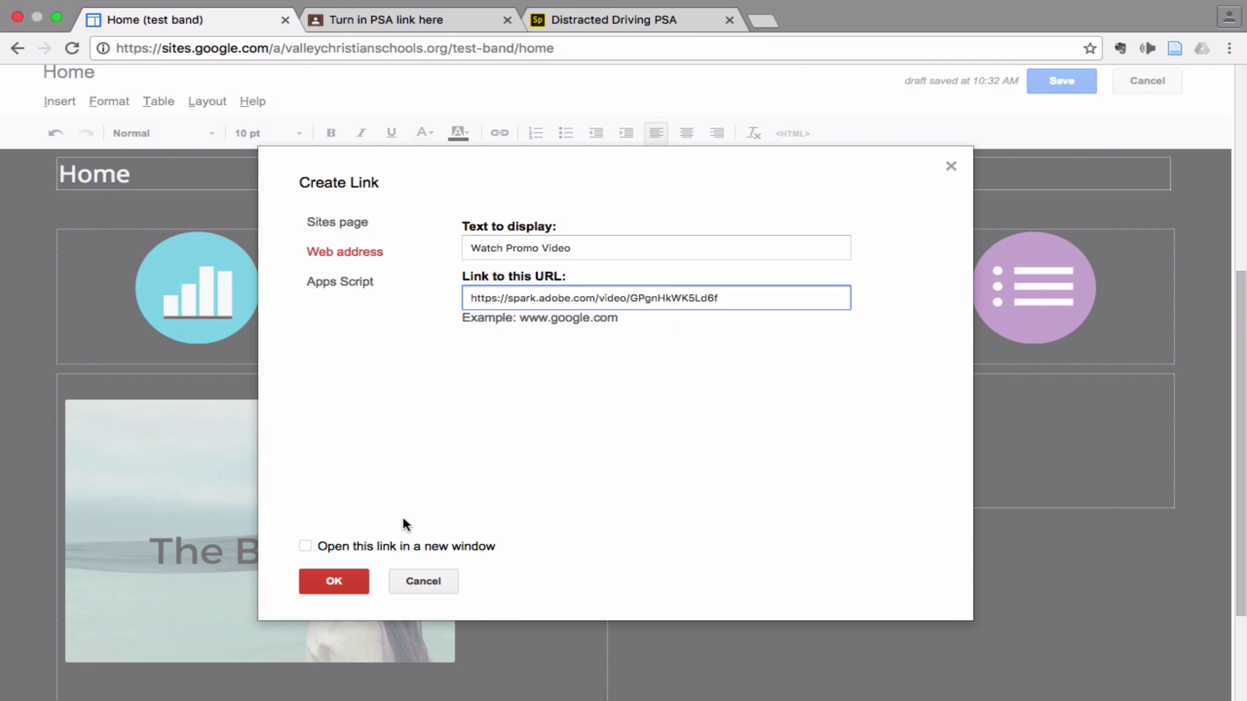
click(305, 547)
click(329, 581)
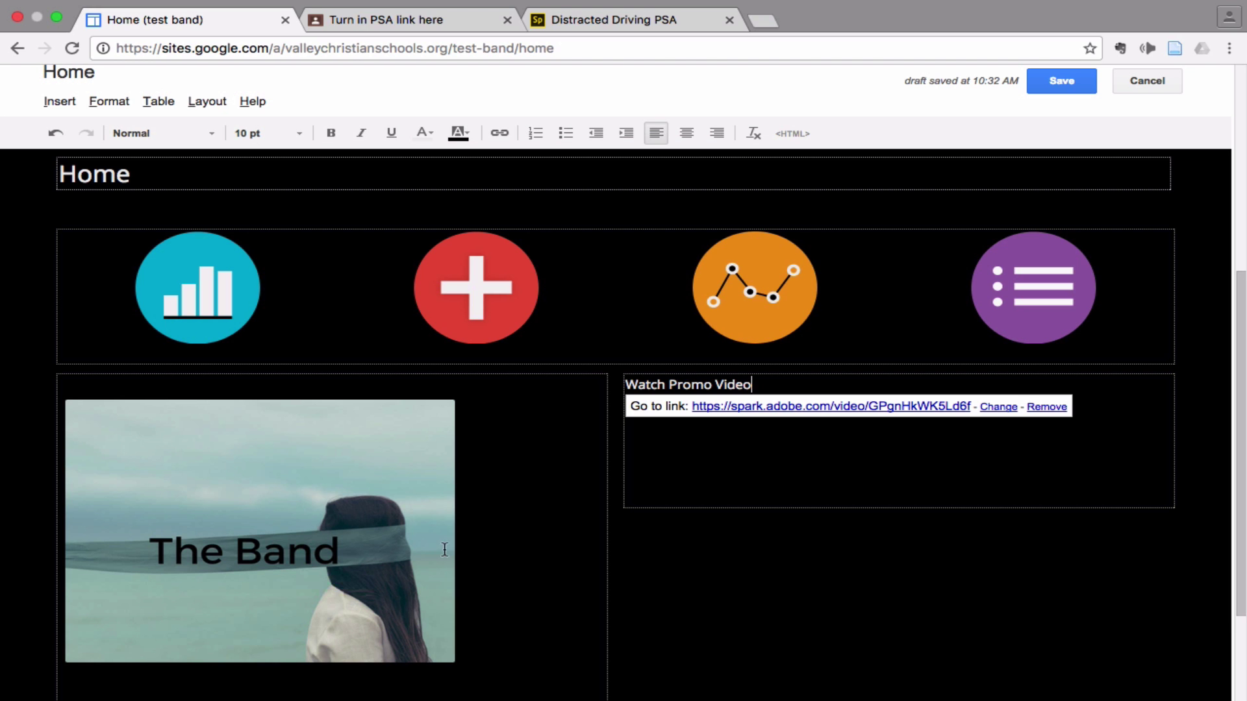
Save the Home page, test the "Watch Promo Video" link, and close the video page it opens
click(773, 476)
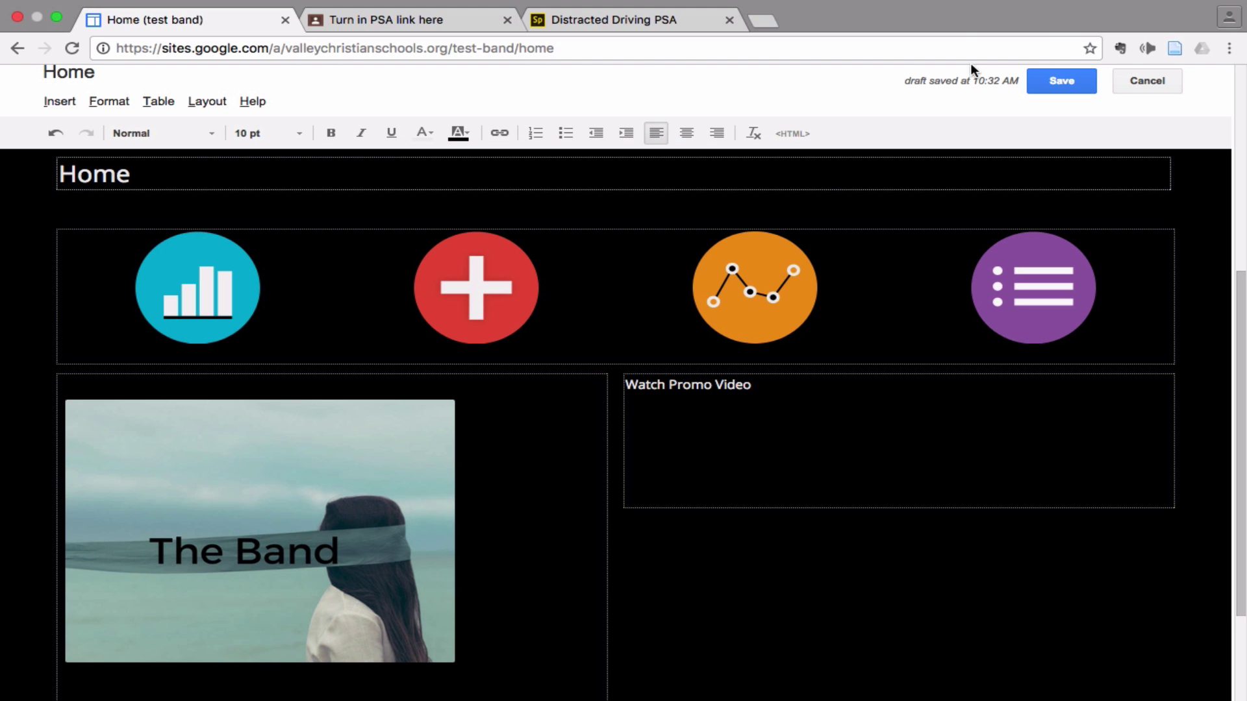
click(1081, 79)
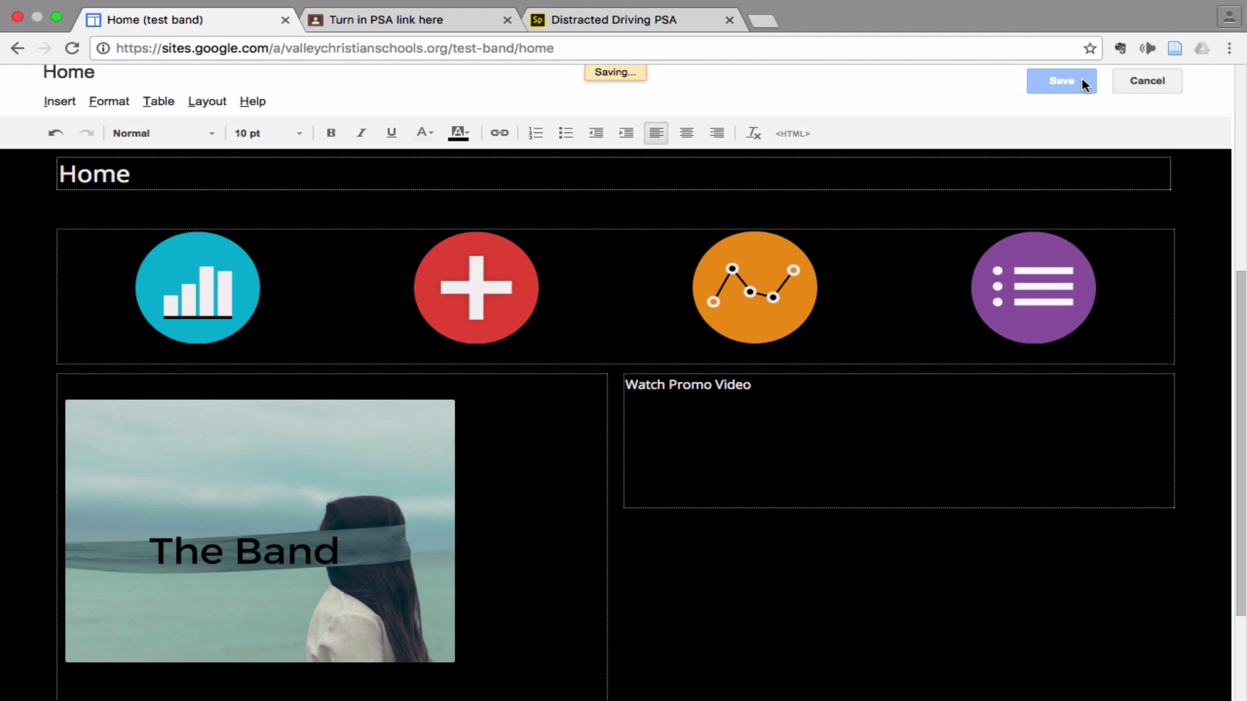
scroll(770, 474, down, 3)
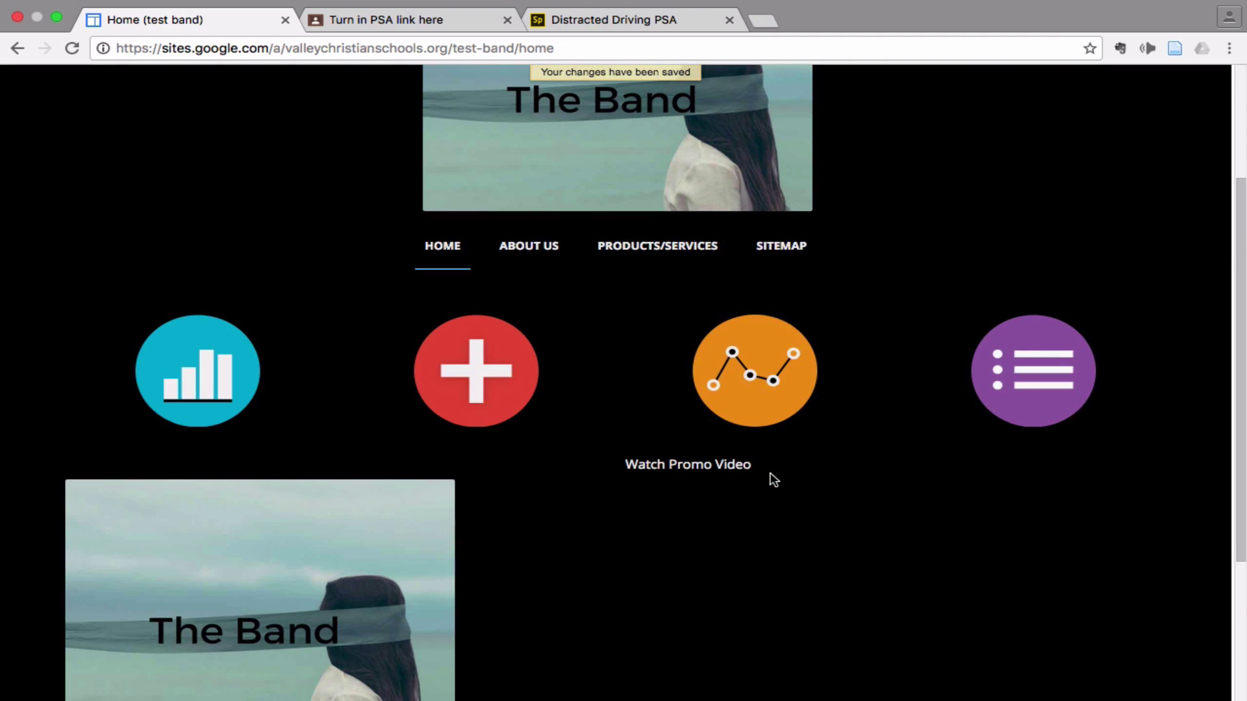
click(703, 475)
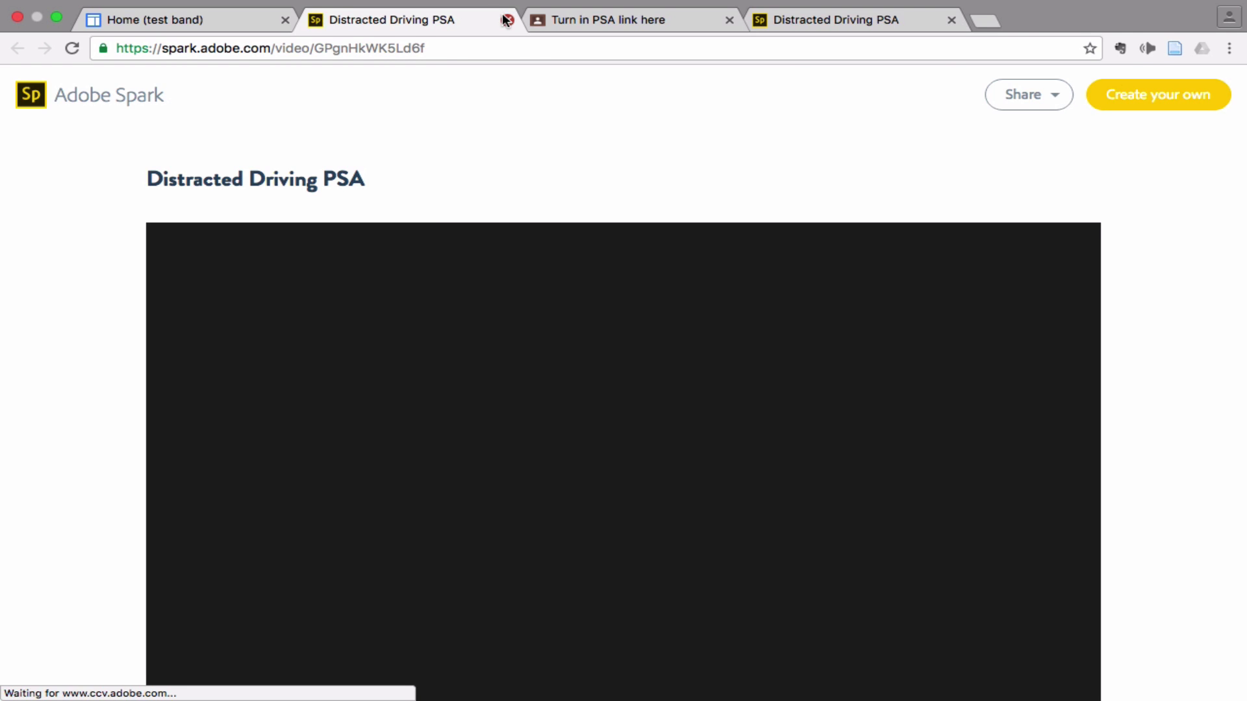
click(507, 20)
Look over the finished Home page and go to the site's About Us page
scroll(635, 371, down, 5)
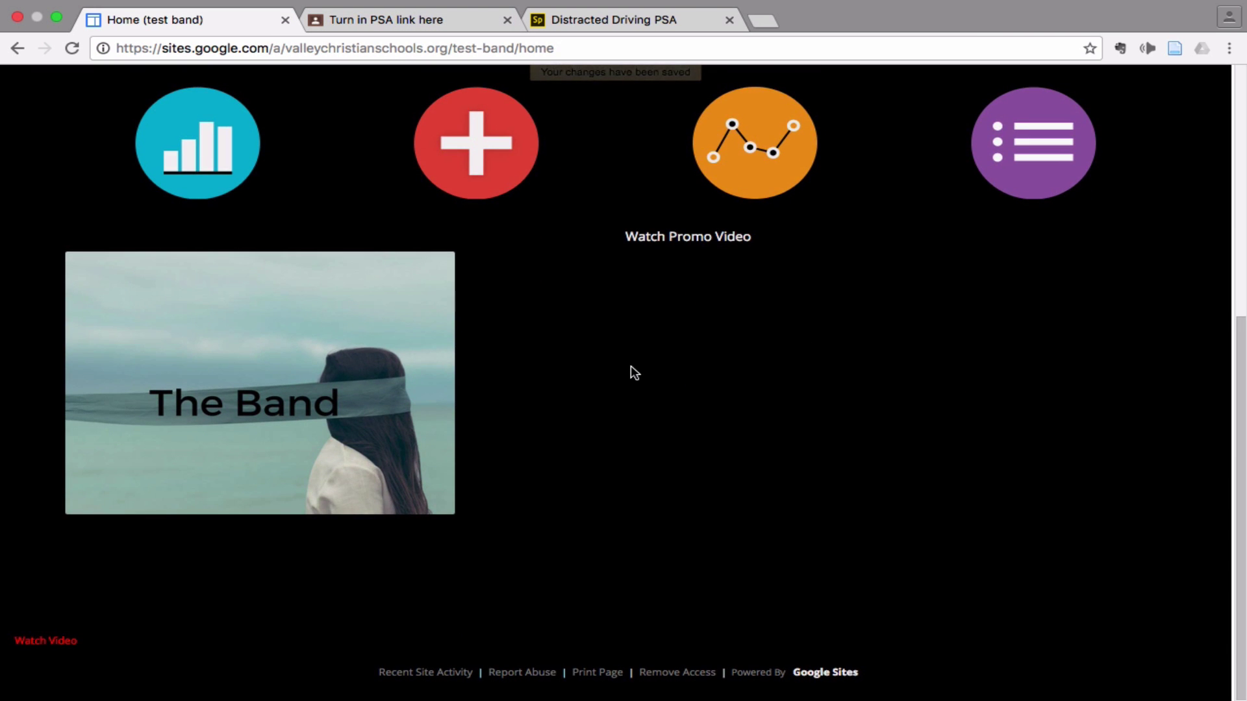
scroll(635, 371, up, 8)
scroll(631, 362, down, 2)
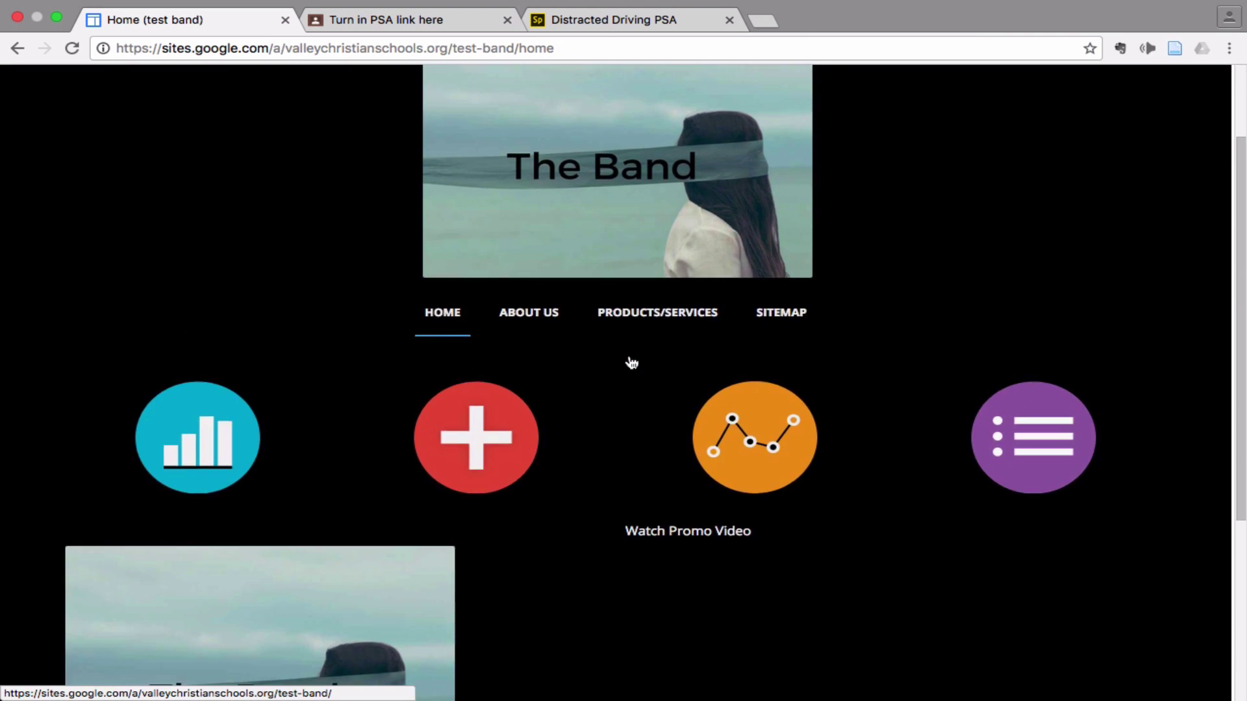
click(509, 315)
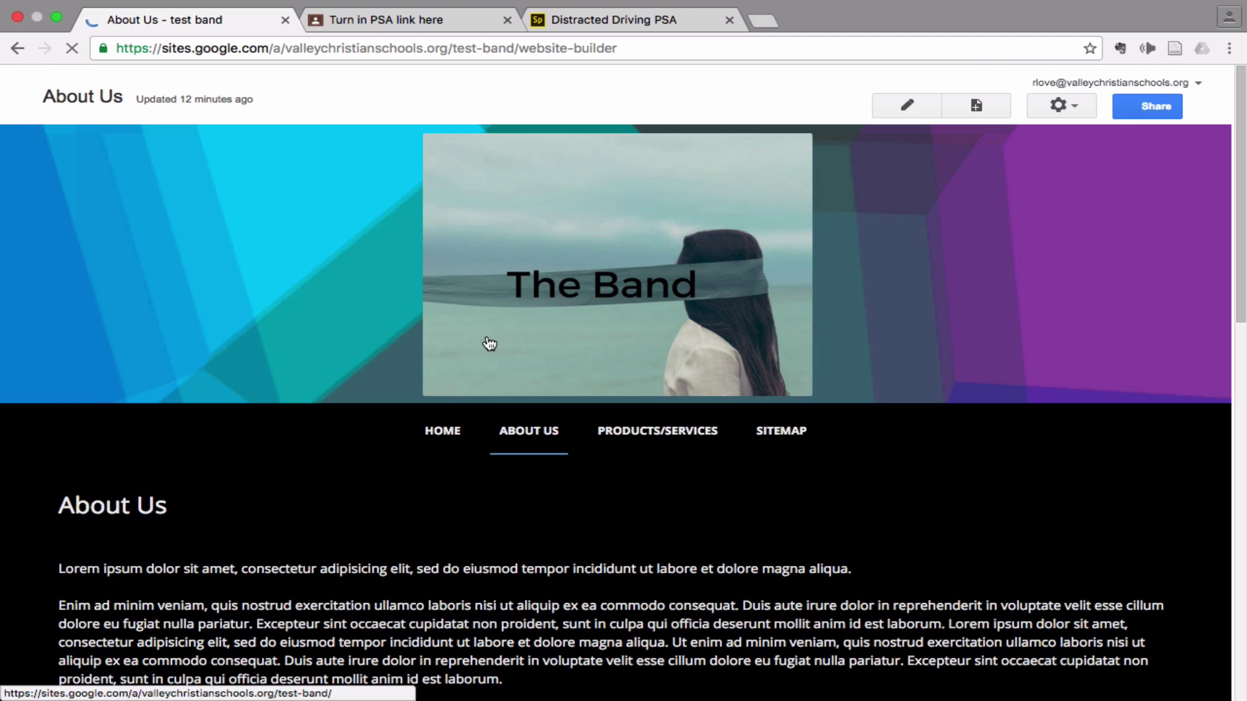
Return to the site's Home page, look it over, and open the site layout for editing
click(459, 438)
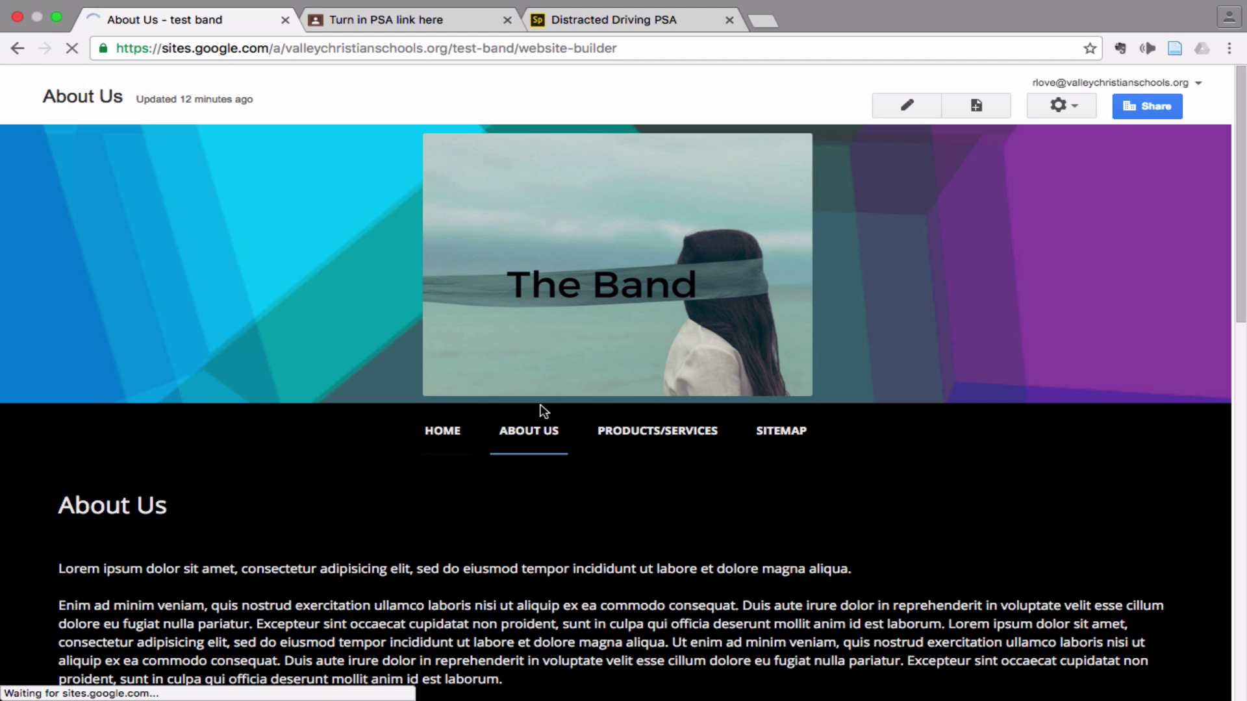
scroll(571, 473, down, 5)
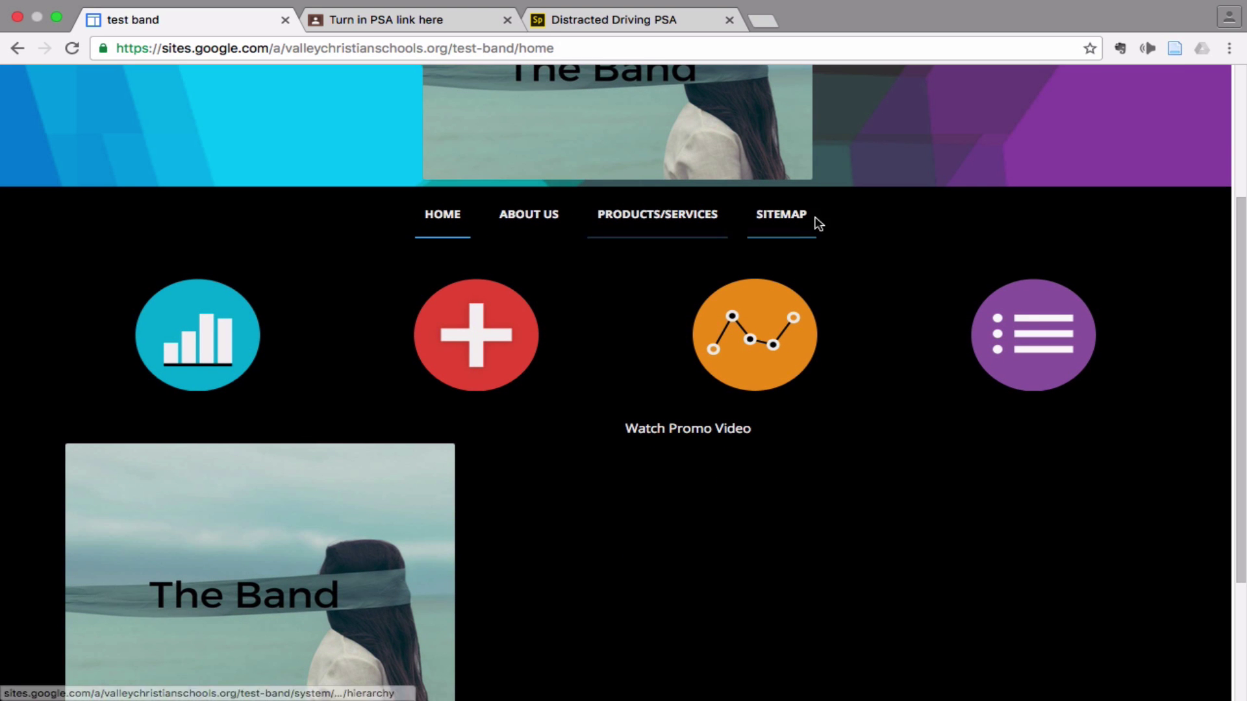
scroll(639, 231, up, 5)
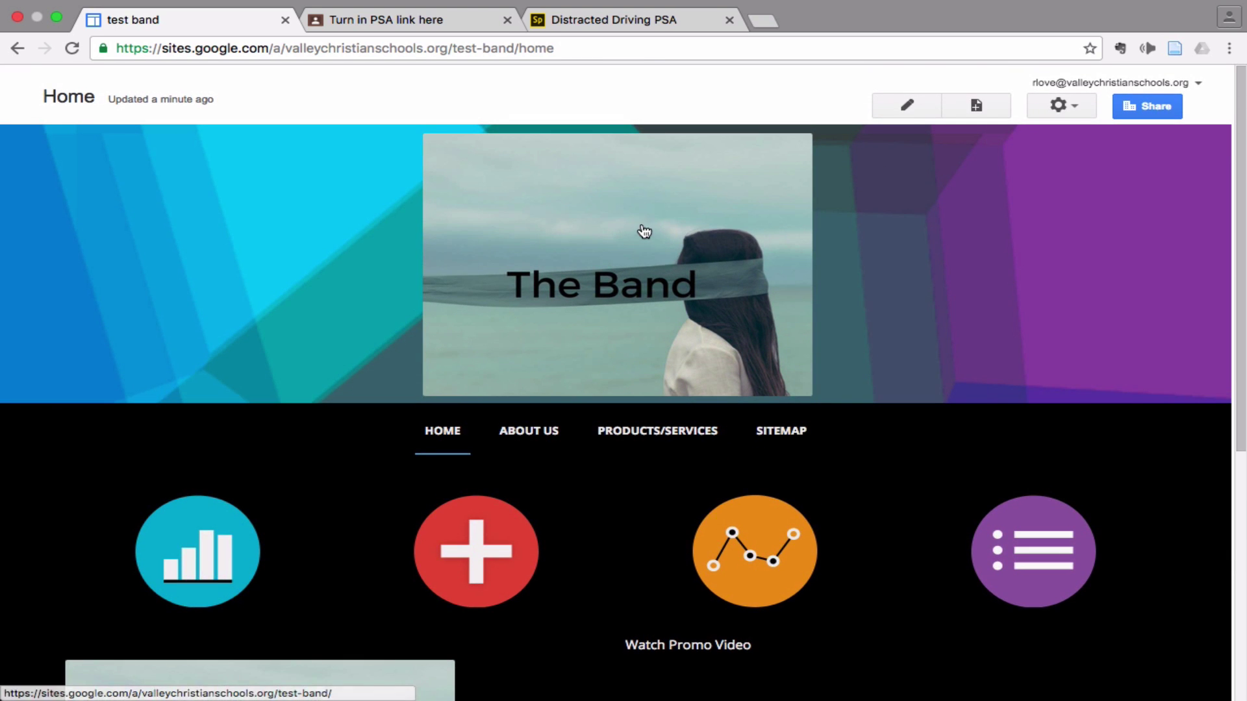
click(1065, 111)
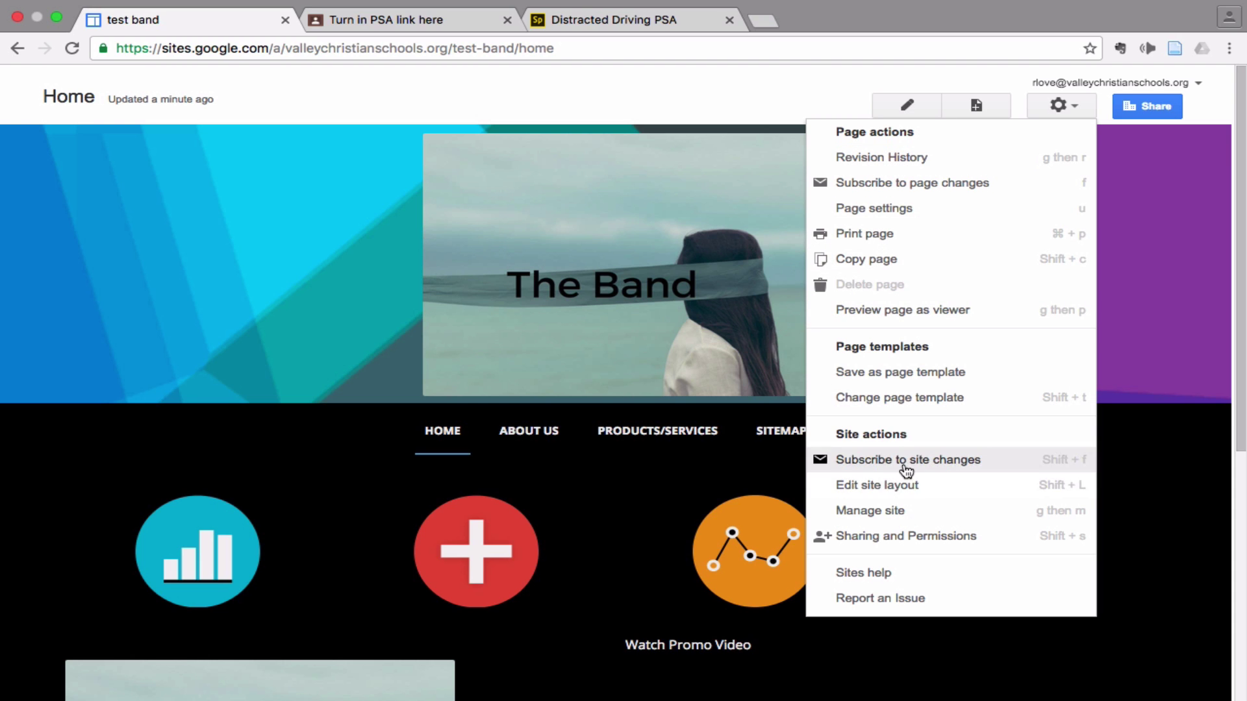
click(896, 485)
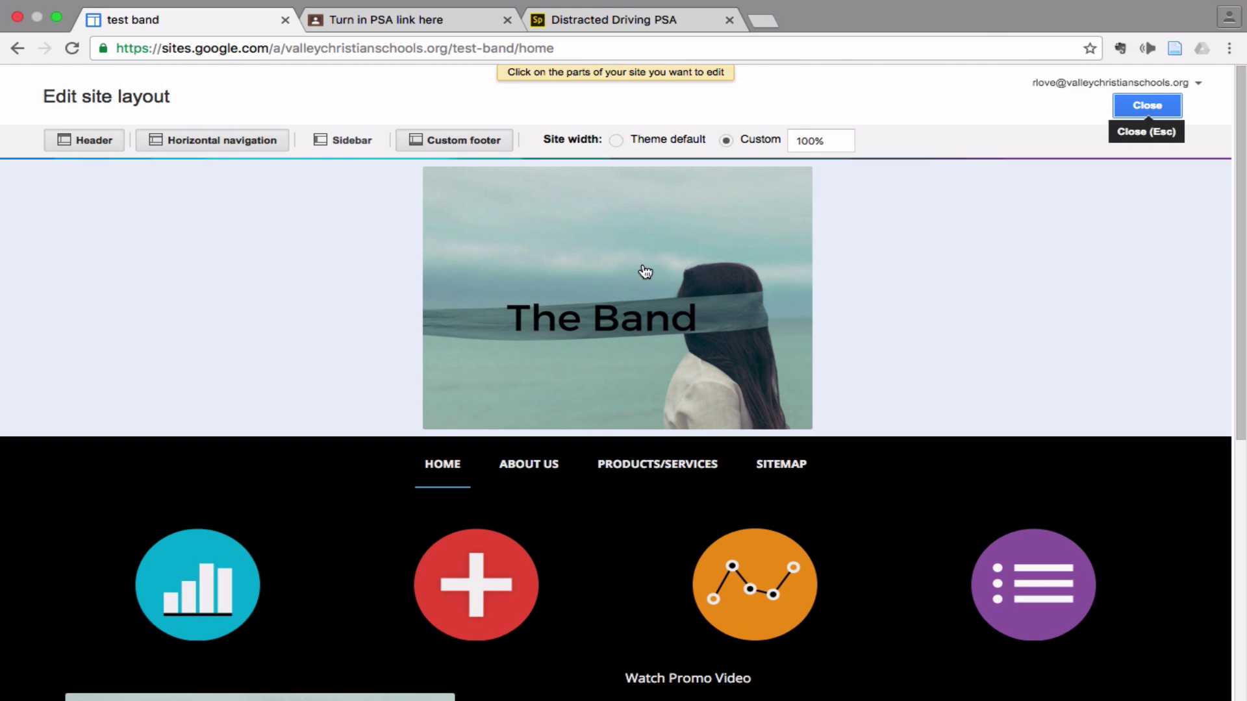
Toggle the header, horizontal navigation and sidebar, leave the header shown with horizontal navigation and sidebar hidden, and close the layout editor
click(105, 139)
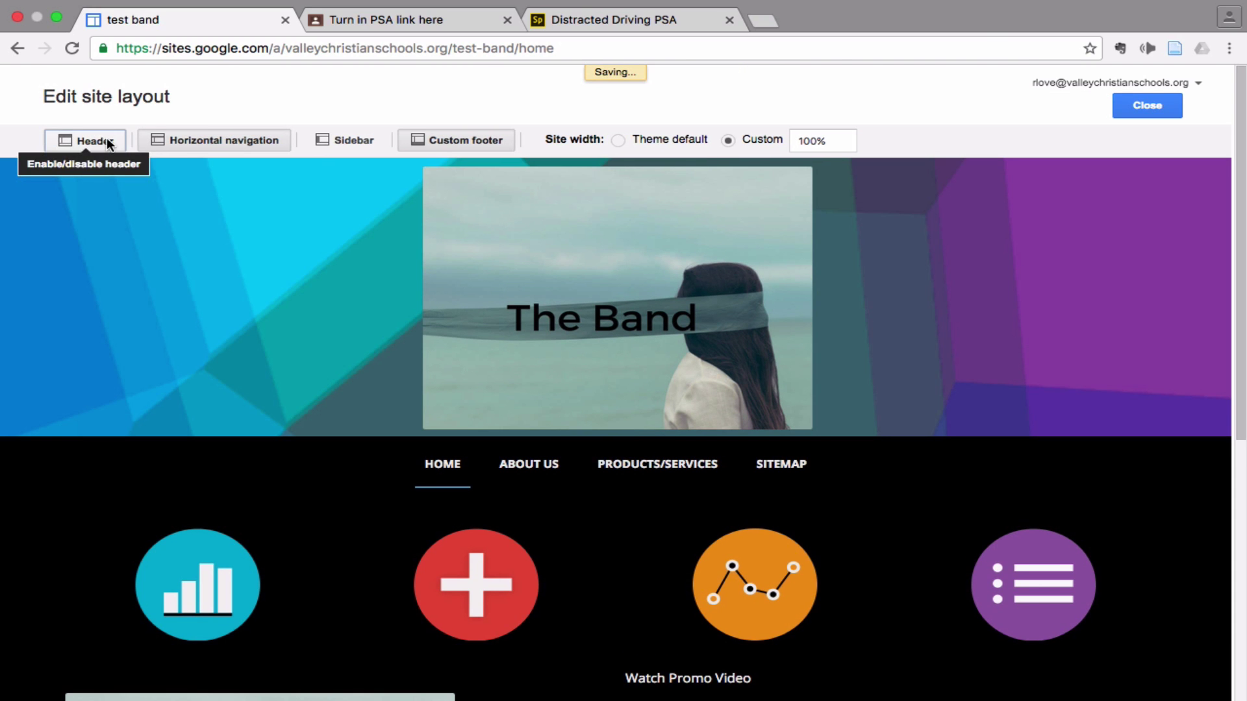
click(239, 137)
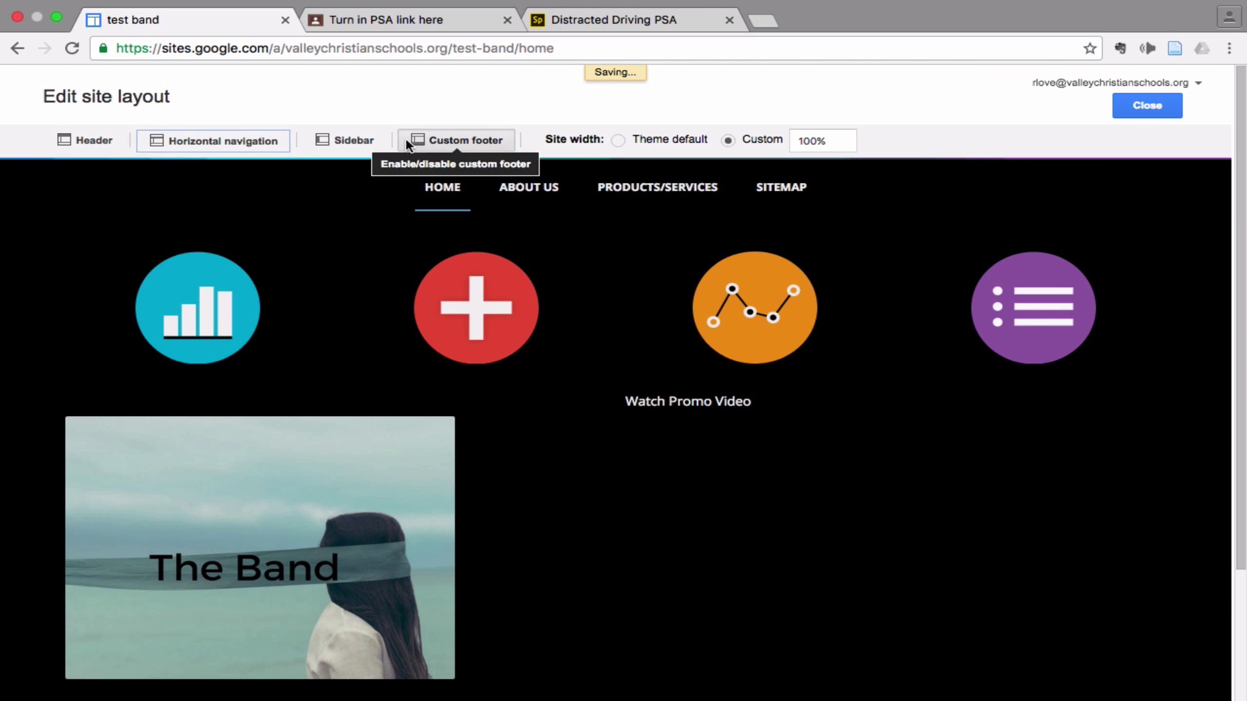
click(326, 140)
click(257, 141)
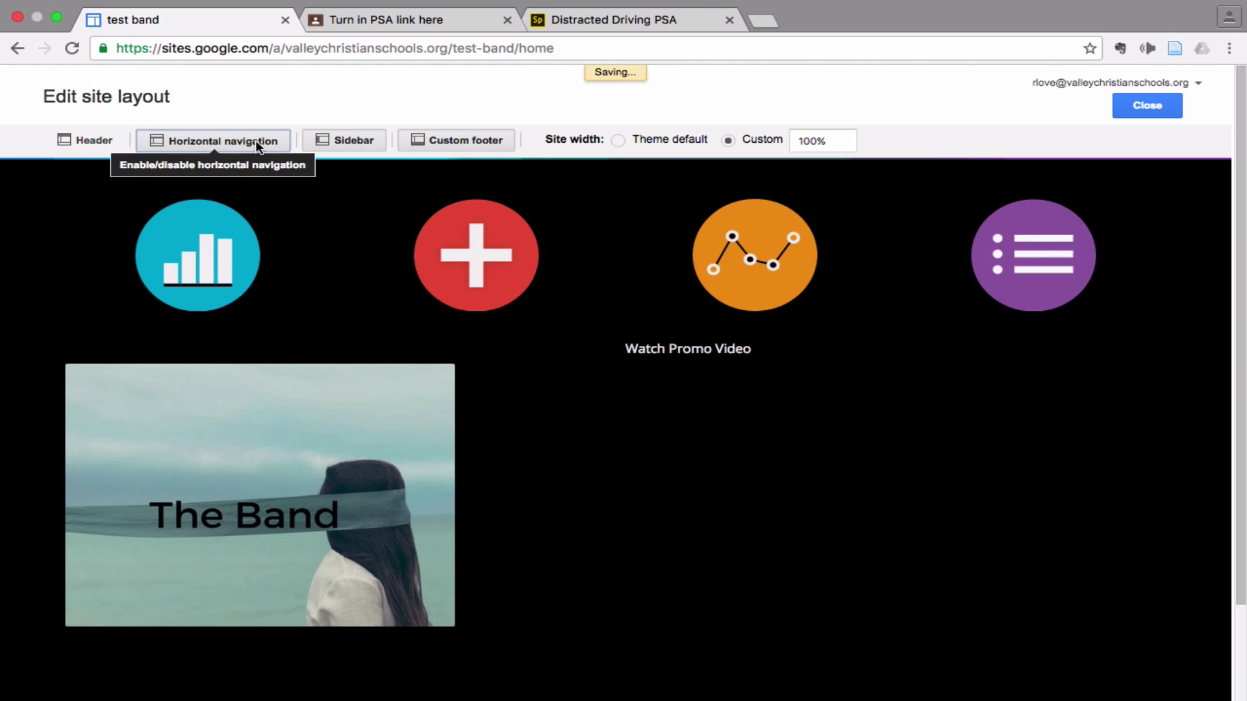
click(220, 140)
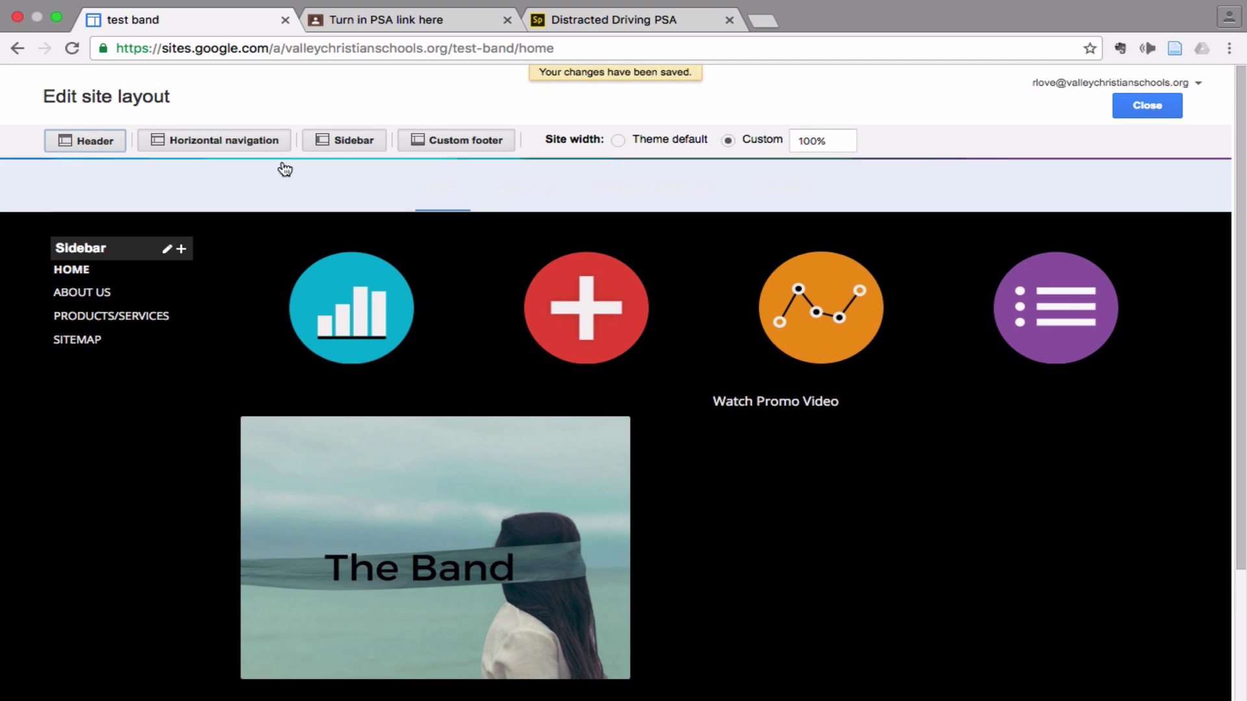
click(221, 141)
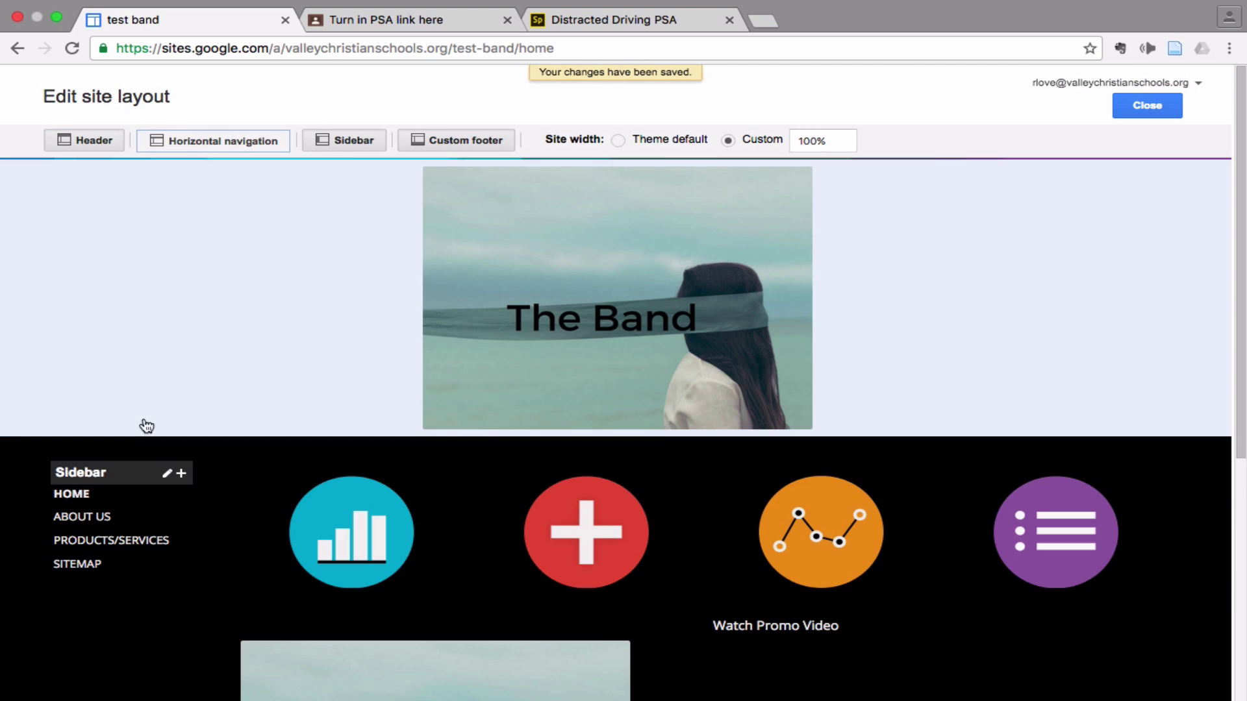
click(338, 140)
click(1118, 107)
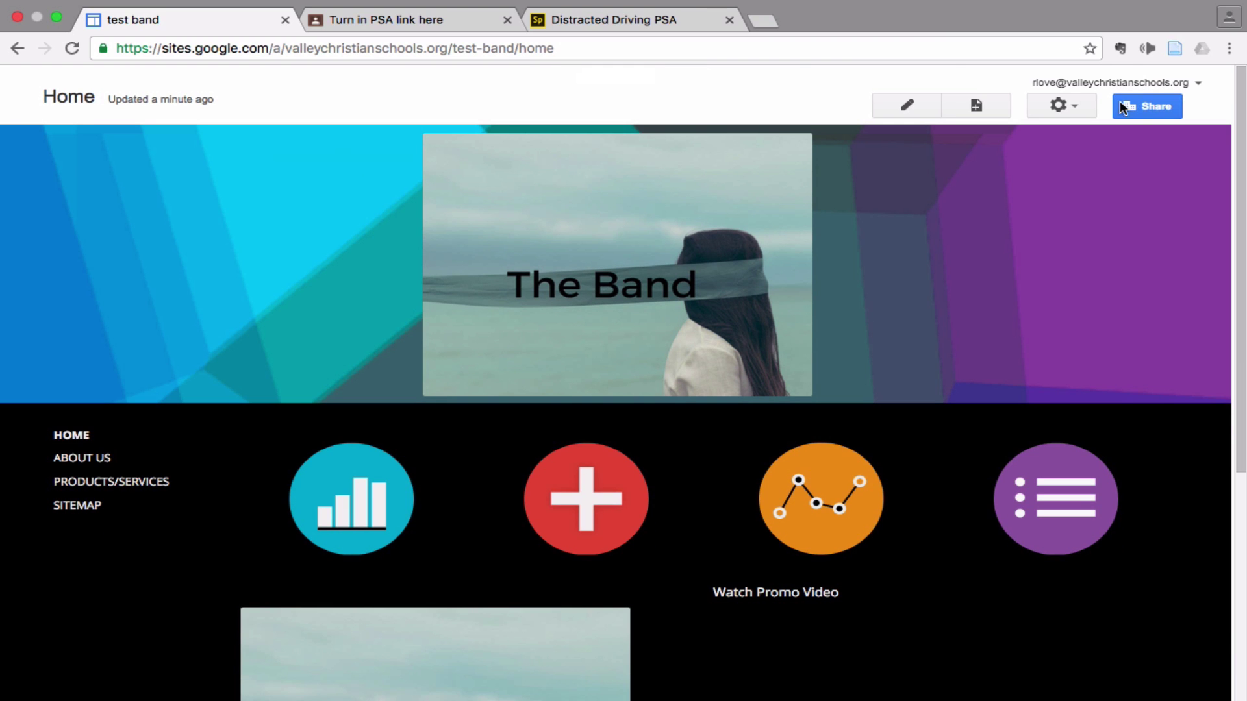
click(1065, 107)
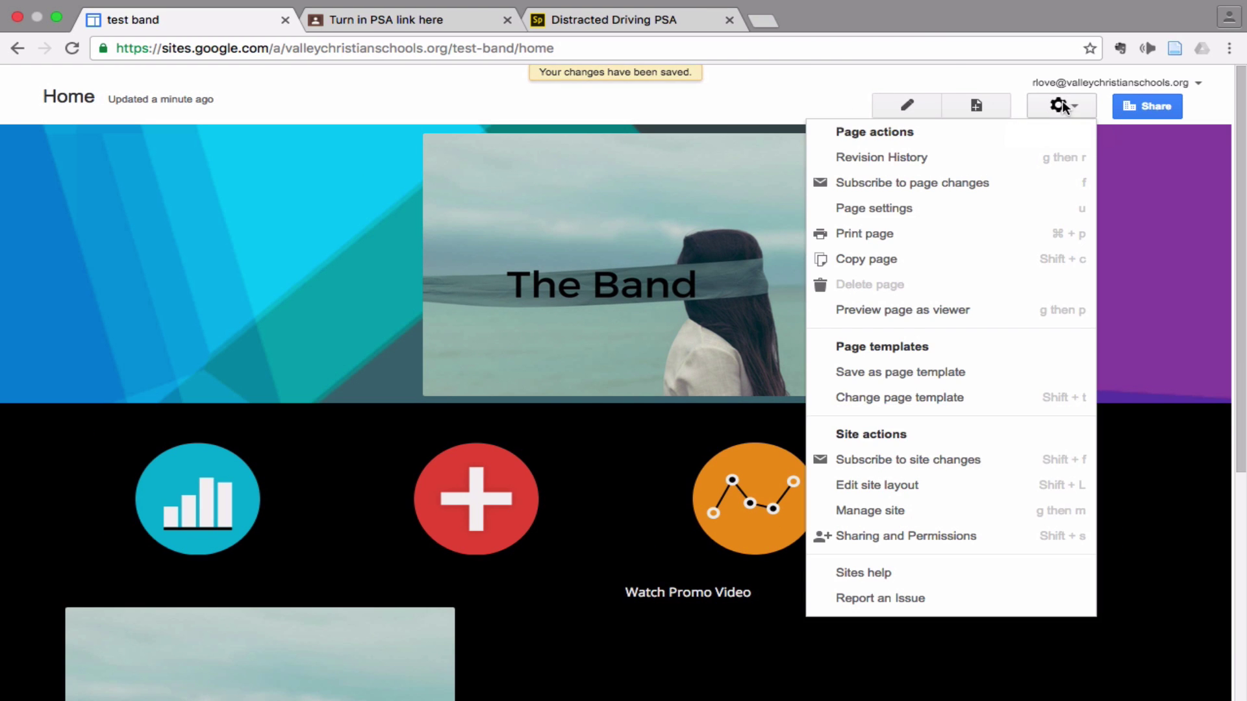
click(909, 106)
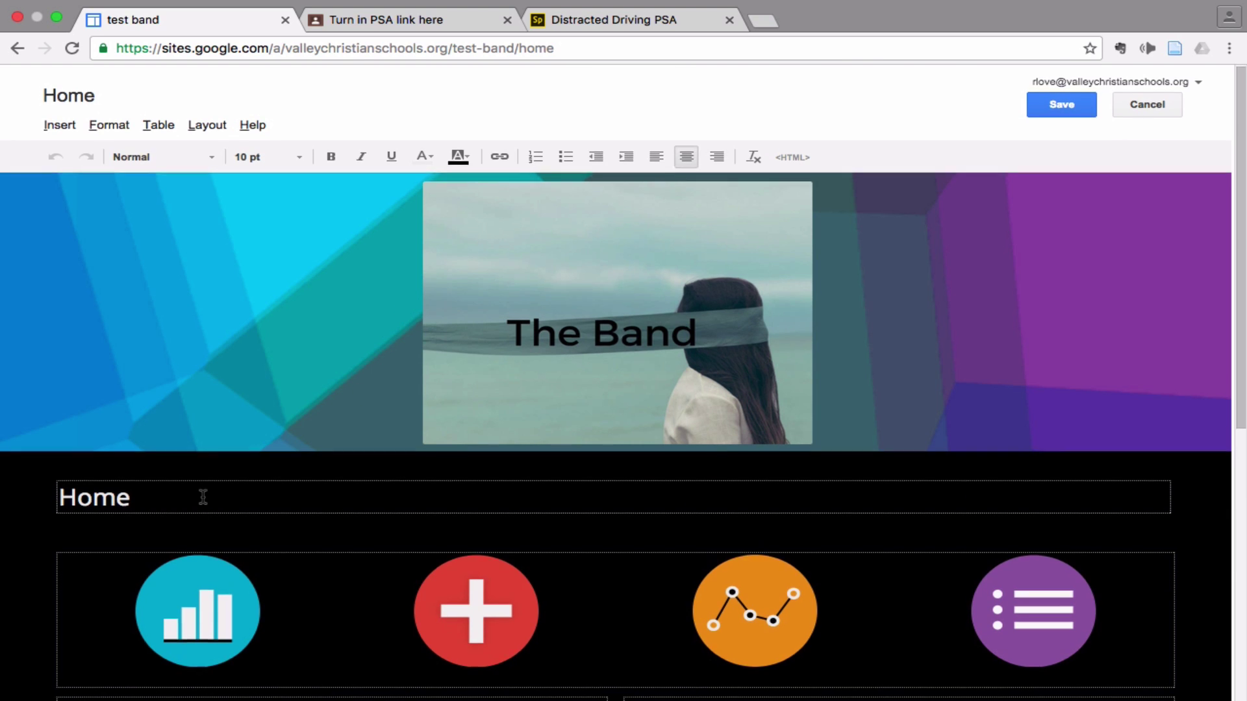
scroll(204, 497, down, 7)
click(109, 102)
click(109, 101)
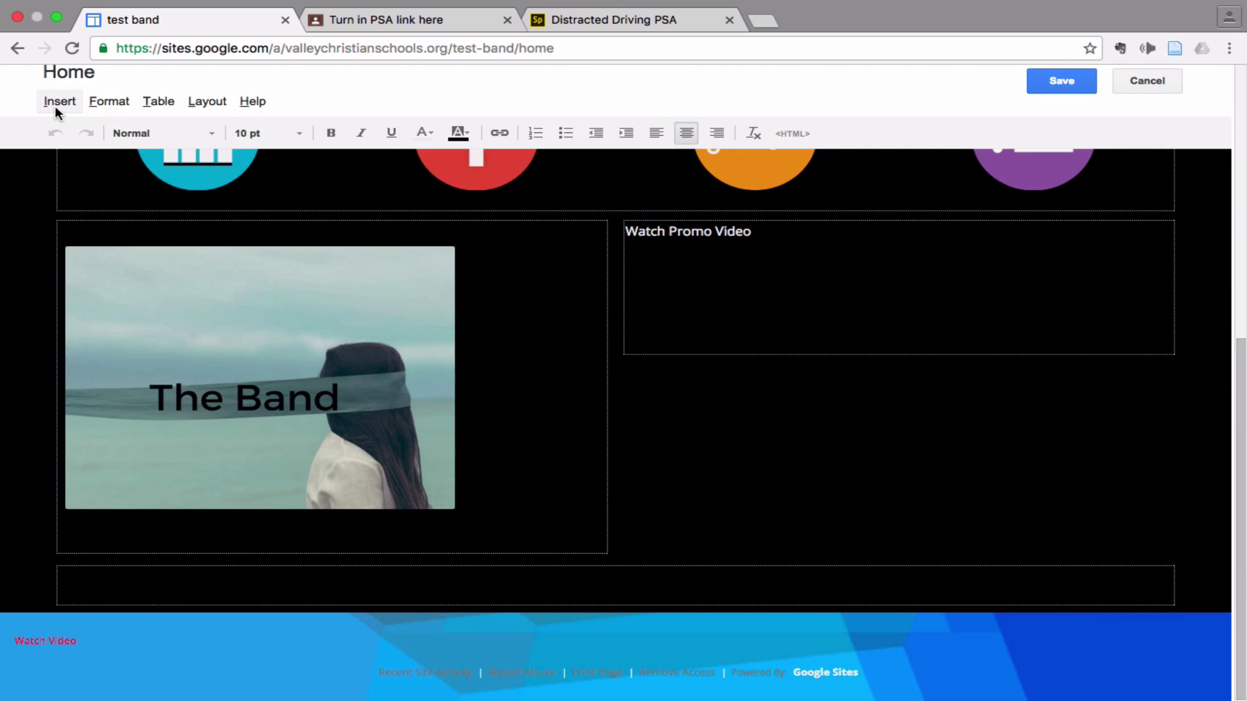
click(60, 102)
click(163, 103)
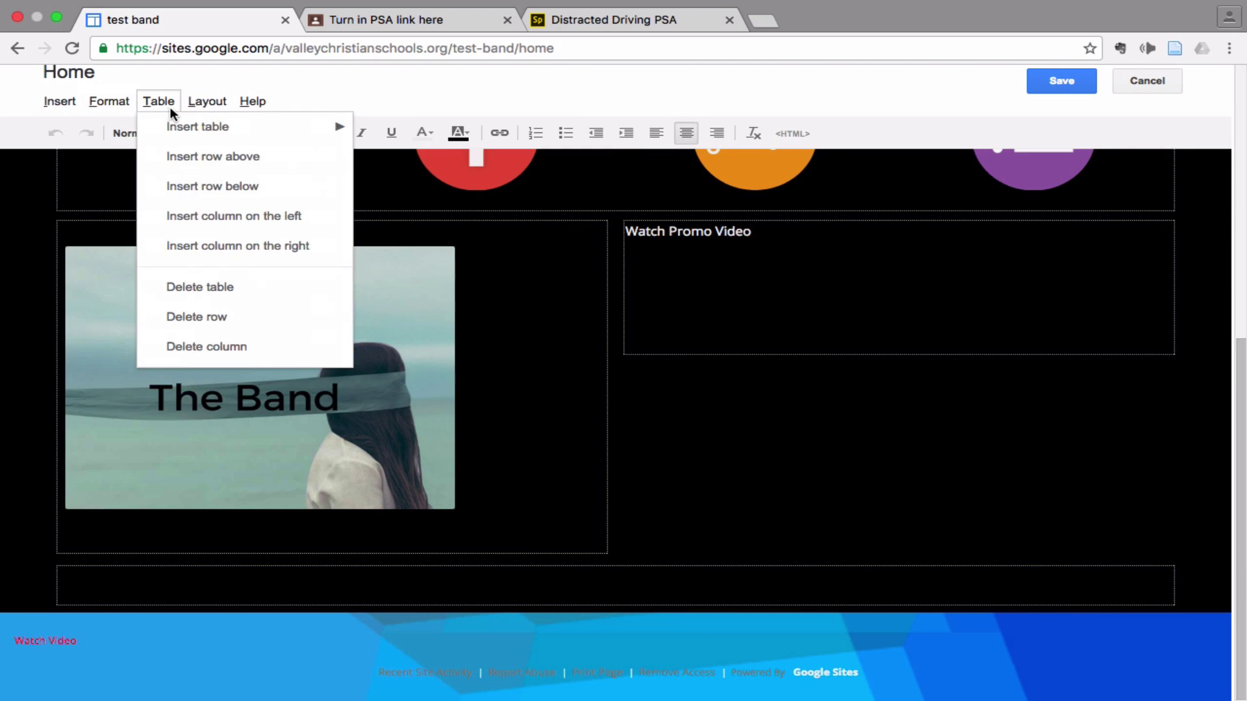
click(263, 100)
scroll(813, 110, up, 7)
click(1163, 97)
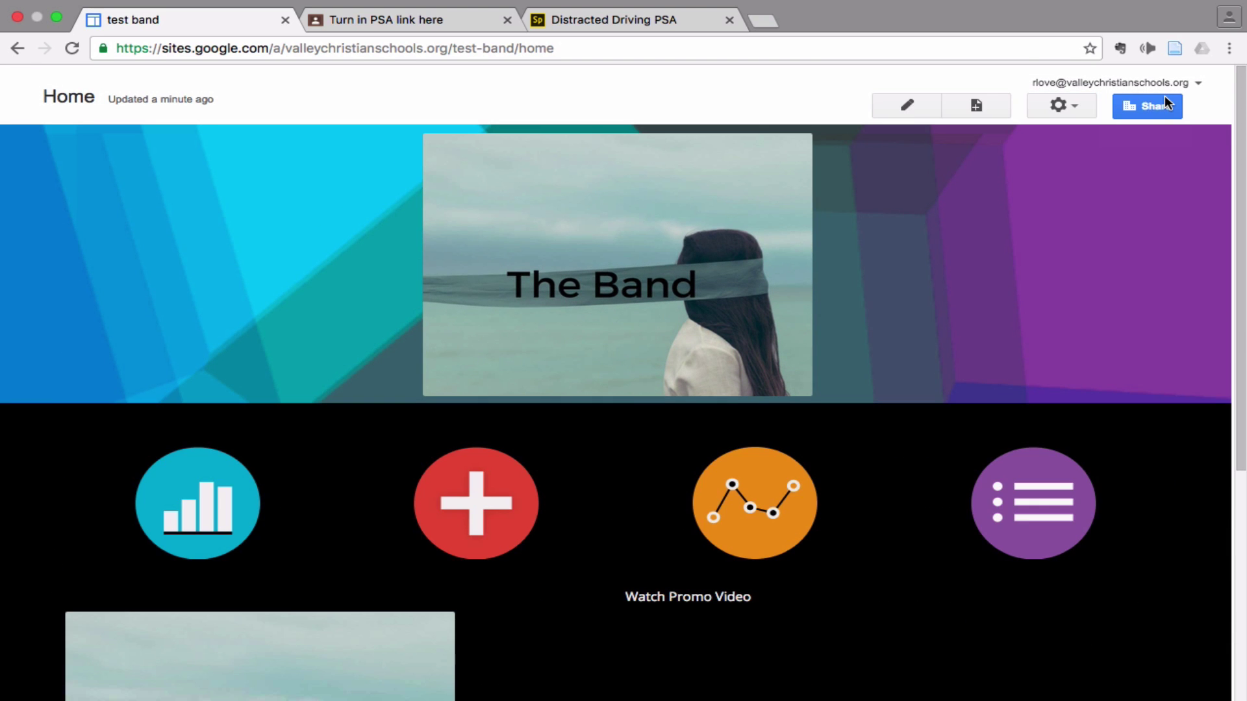
Open the About Us page from the page list in the site's management settings
click(1081, 106)
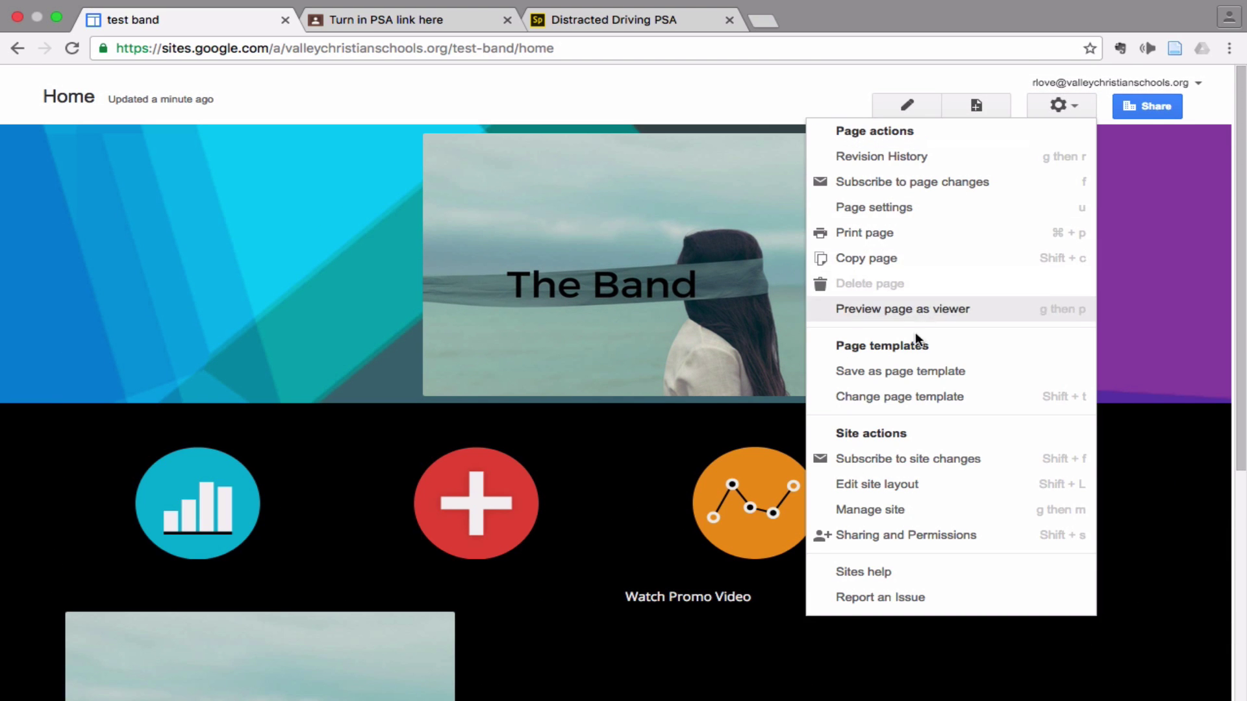
click(900, 509)
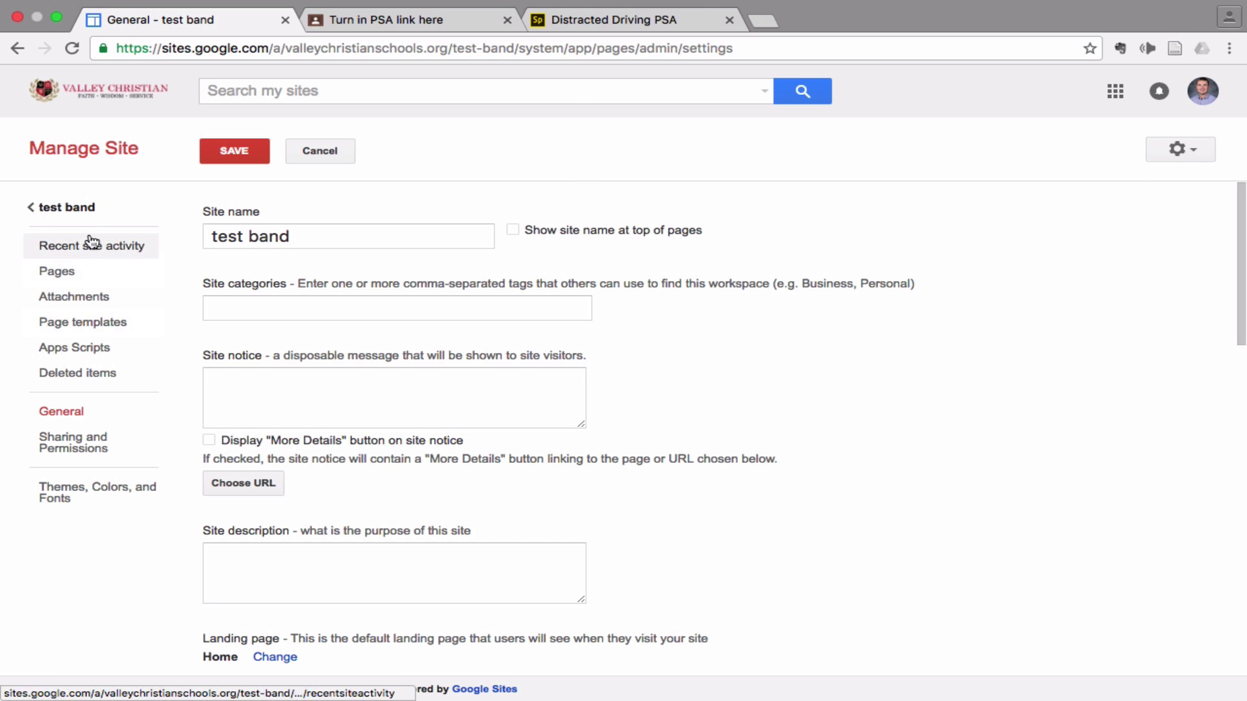
click(72, 280)
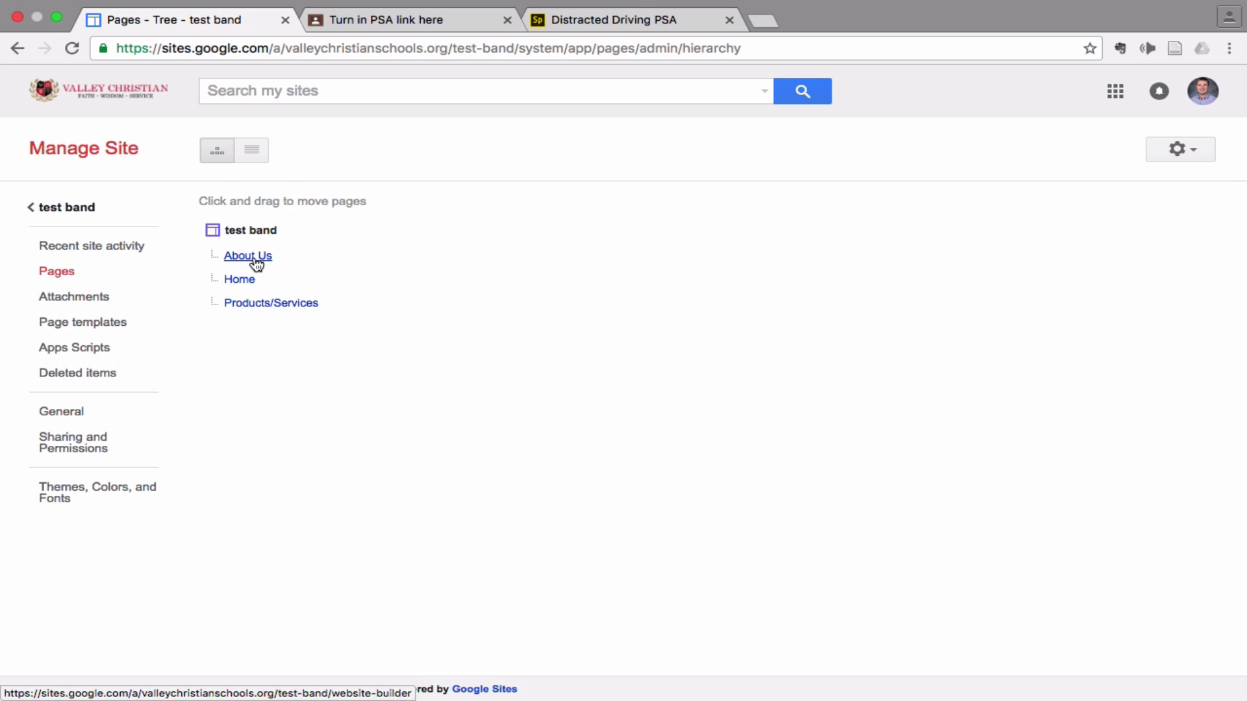
click(253, 258)
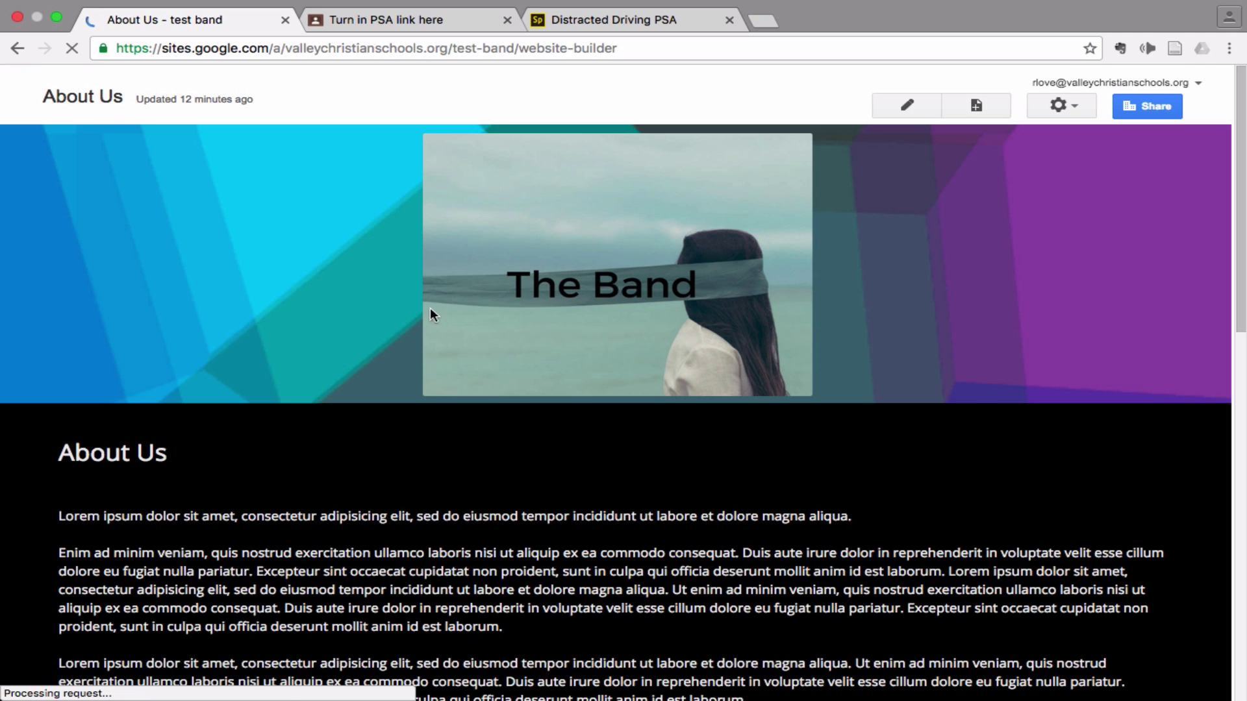
Delete the About Us page from the site and confirm the deletion
click(1083, 104)
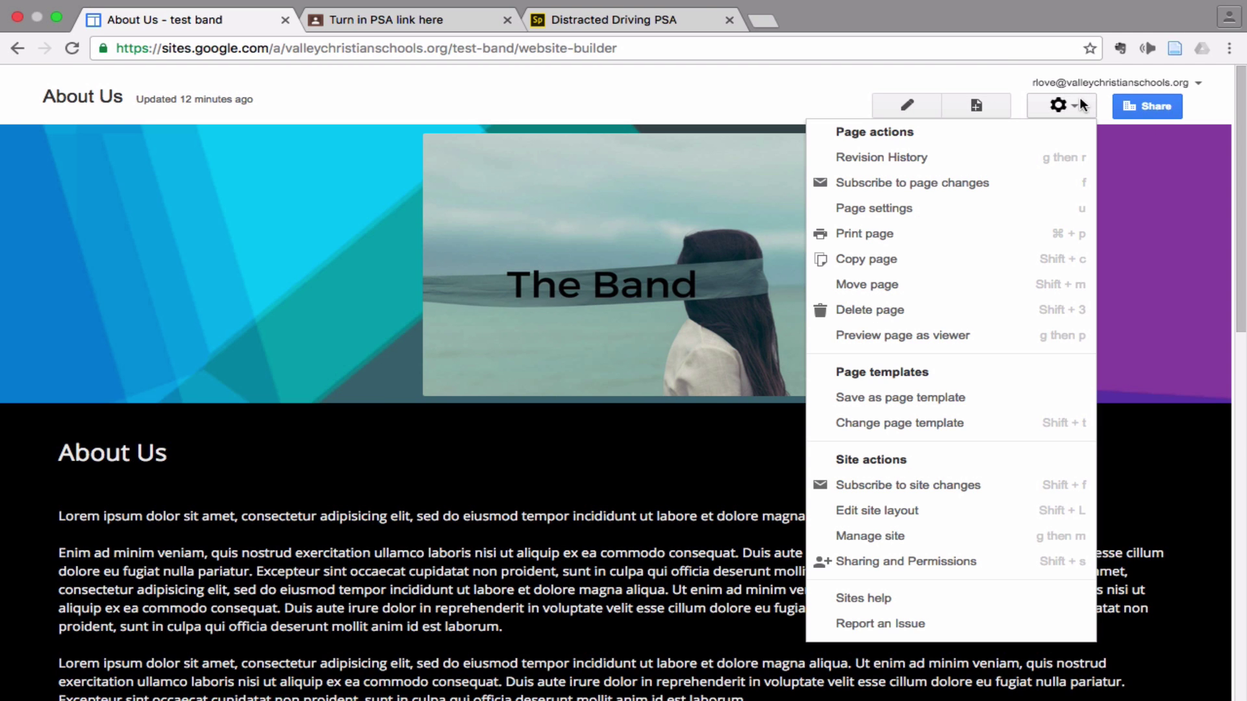
click(904, 313)
click(413, 460)
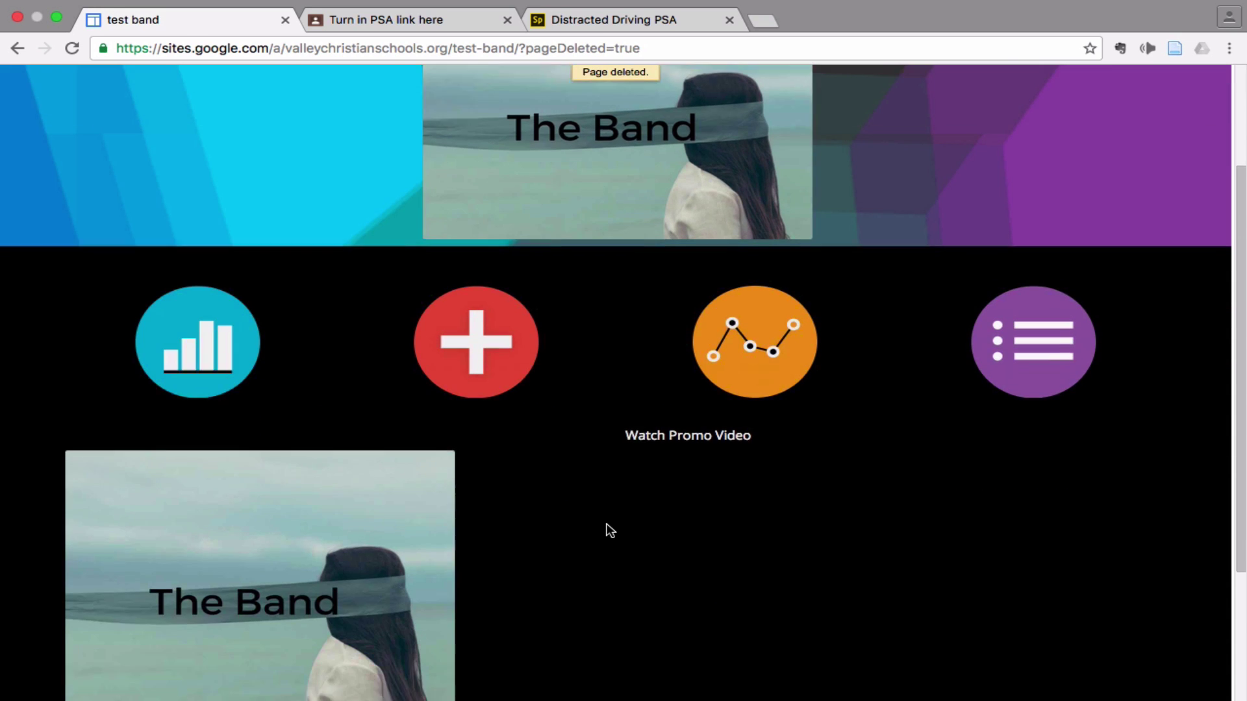
Look over the whole Home page from the header image down to the footer
scroll(607, 529, down, 5)
scroll(610, 530, up, 5)
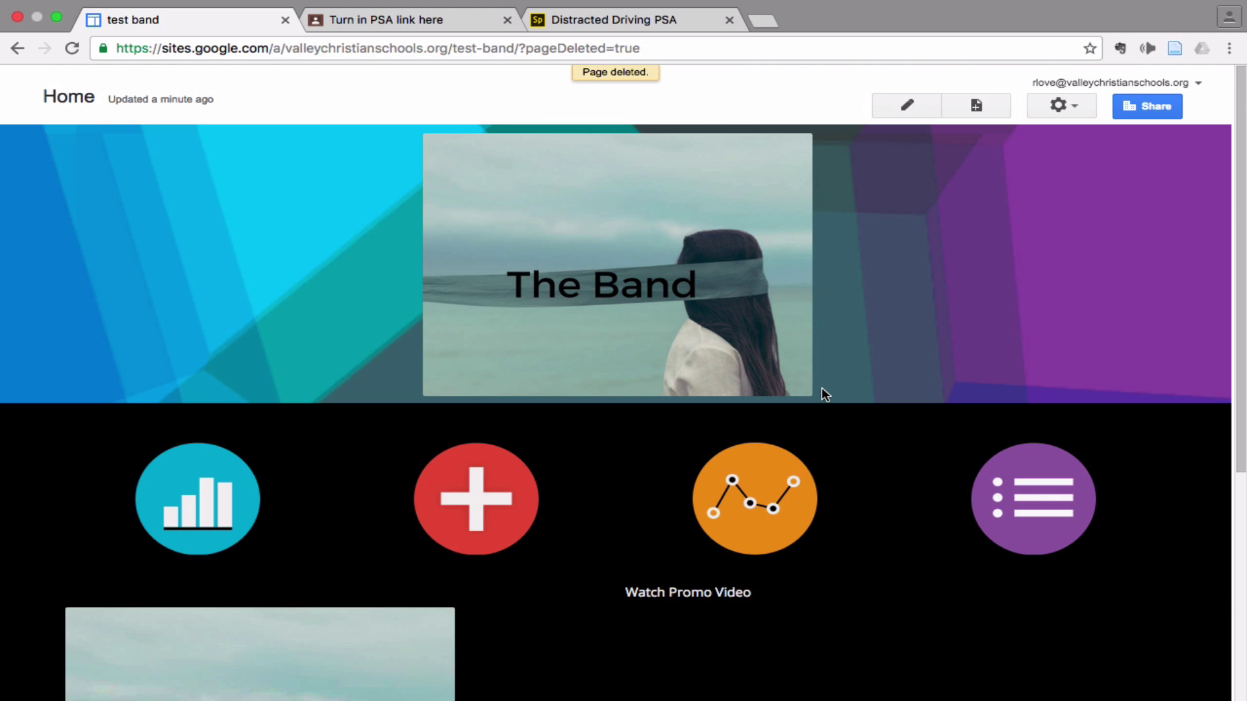
scroll(822, 387, down, 3)
scroll(525, 312, down, 2)
scroll(524, 313, up, 5)
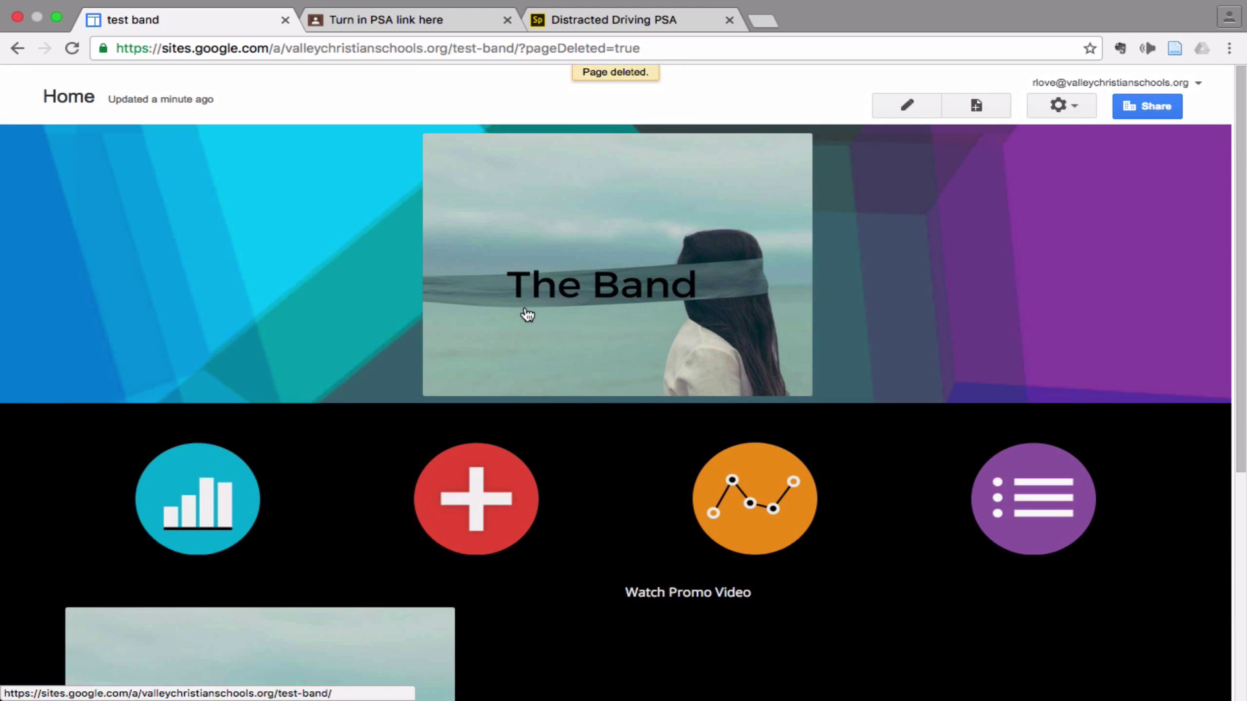
scroll(353, 389, down, 3)
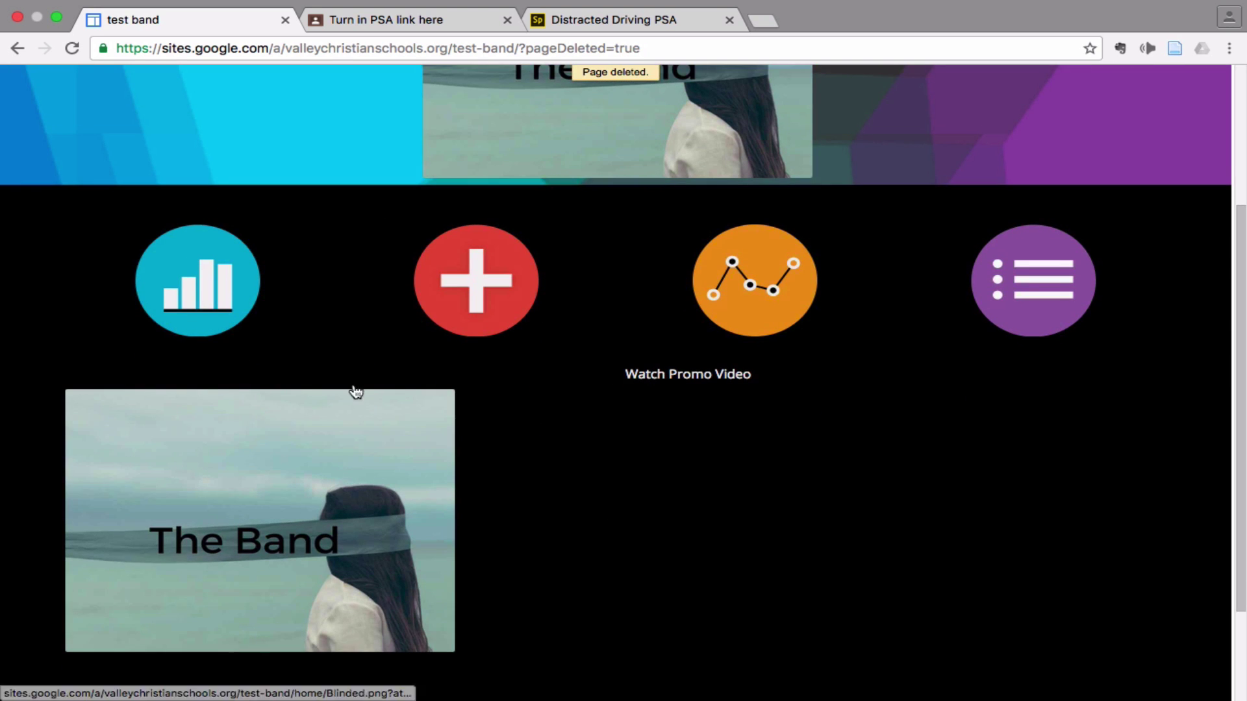
scroll(358, 371, down, 2)
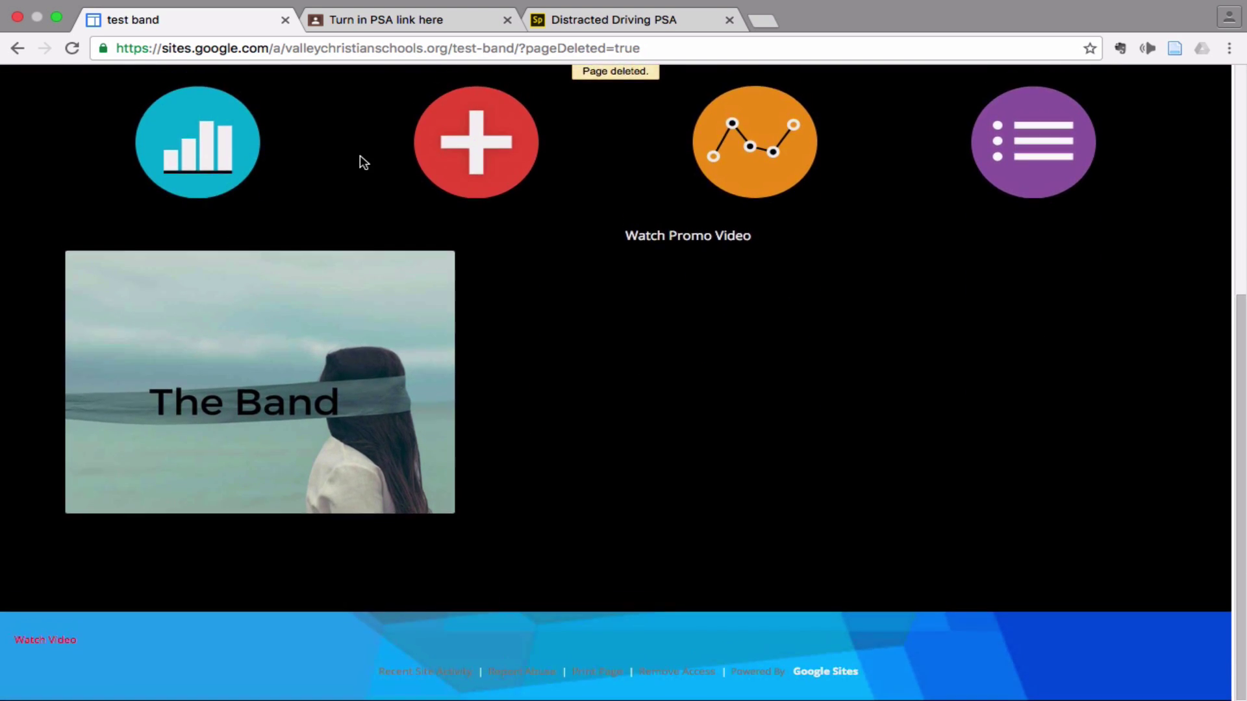
scroll(359, 161, up, 5)
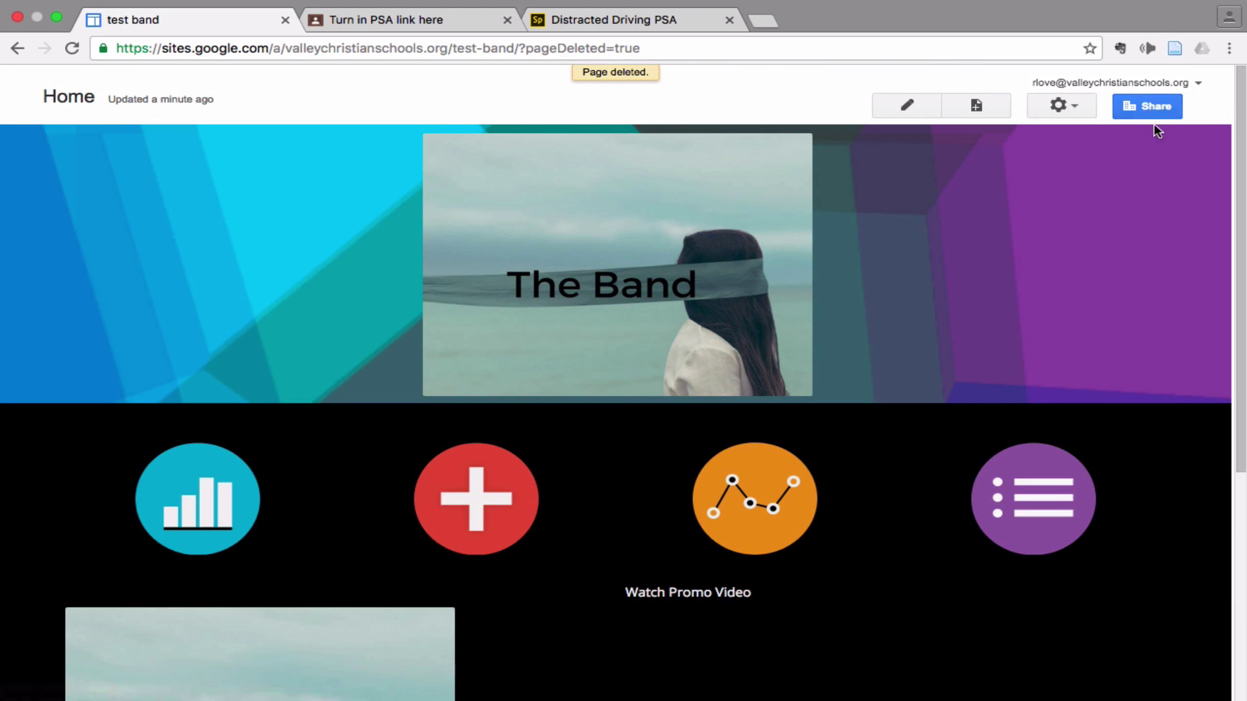
Open the site's sharing settings, review the visibility options for Valley Christian Schools, and leave them without saving
click(1139, 107)
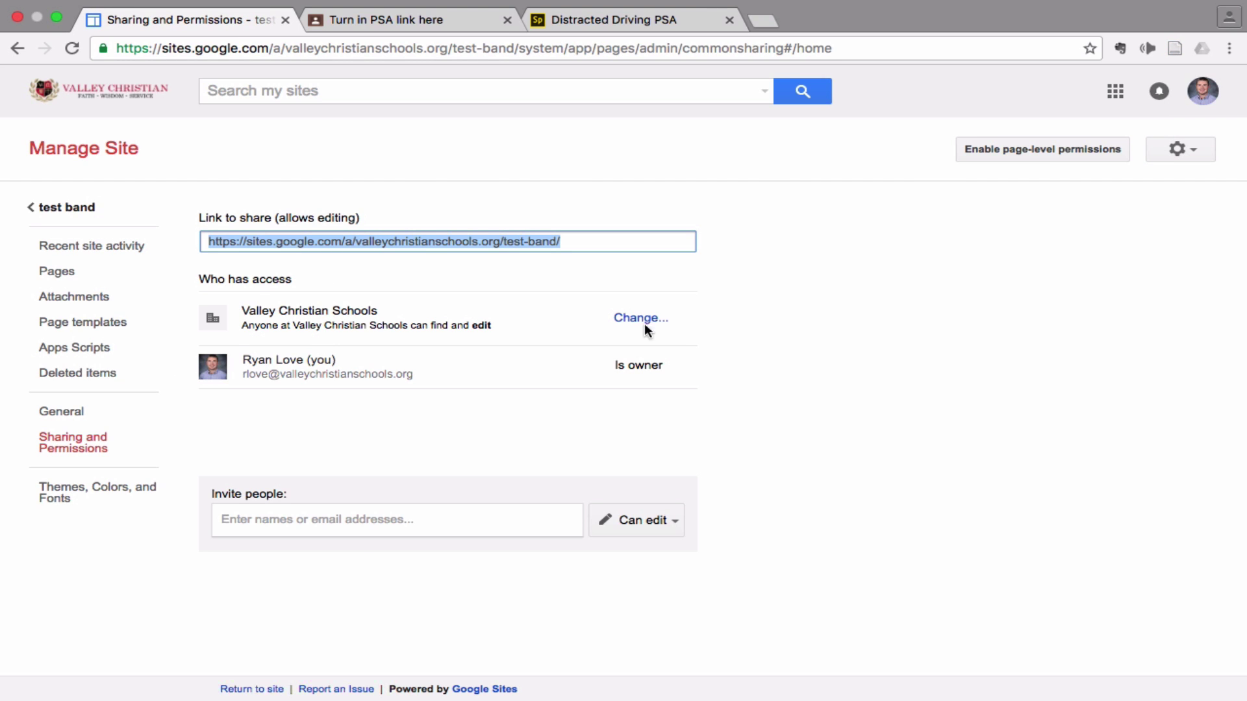
click(633, 322)
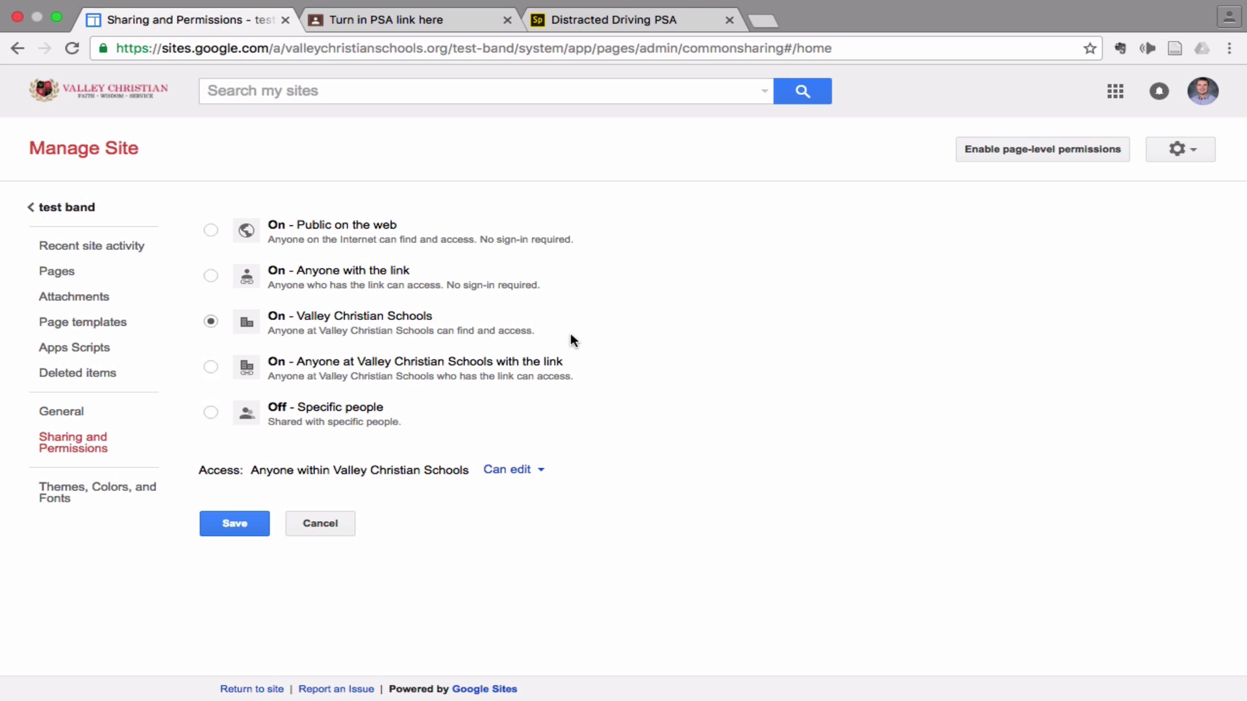
click(325, 518)
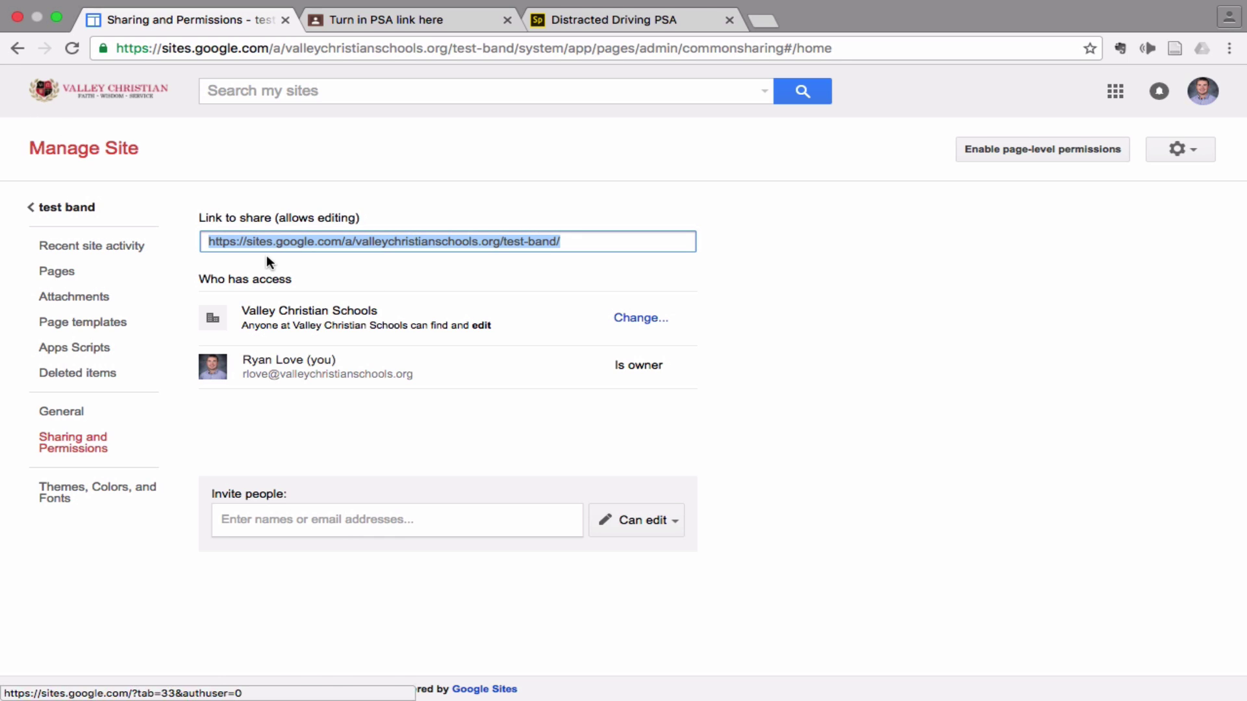